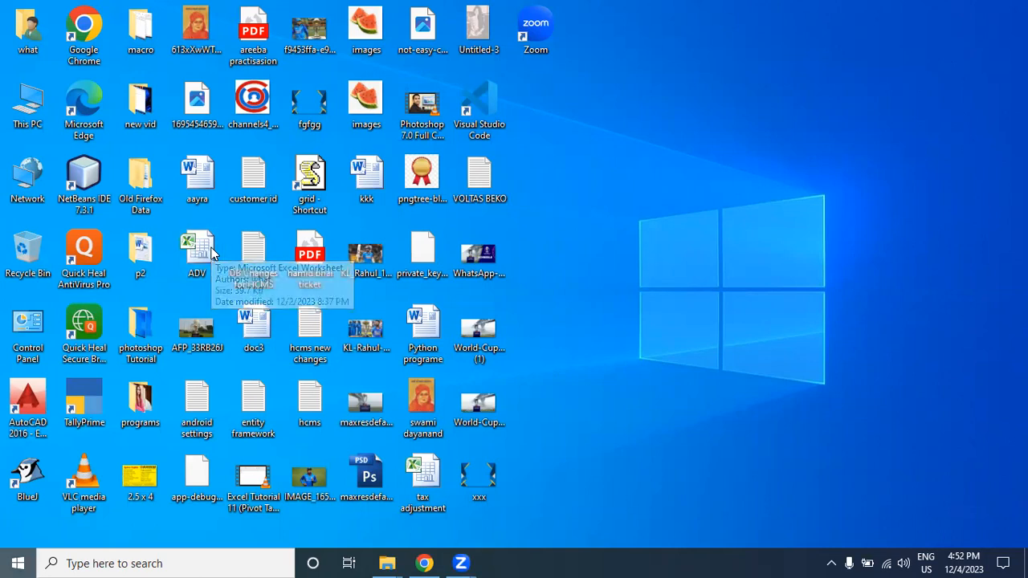
# - Find Excel through the Windows search and open its recent workbook ADV, declining to reopen the already open file
pyautogui.write('exce')
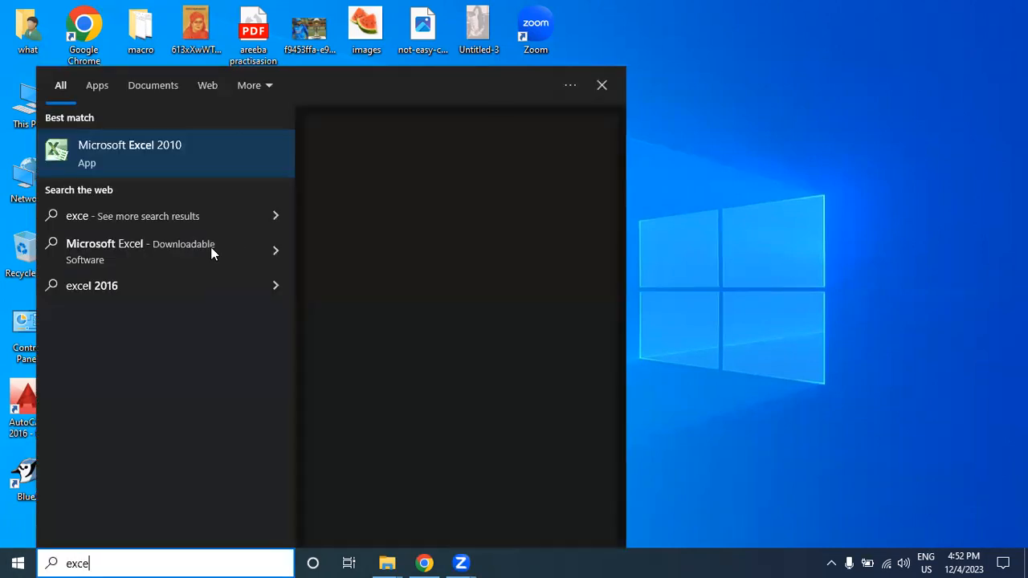
pyautogui.write('l')
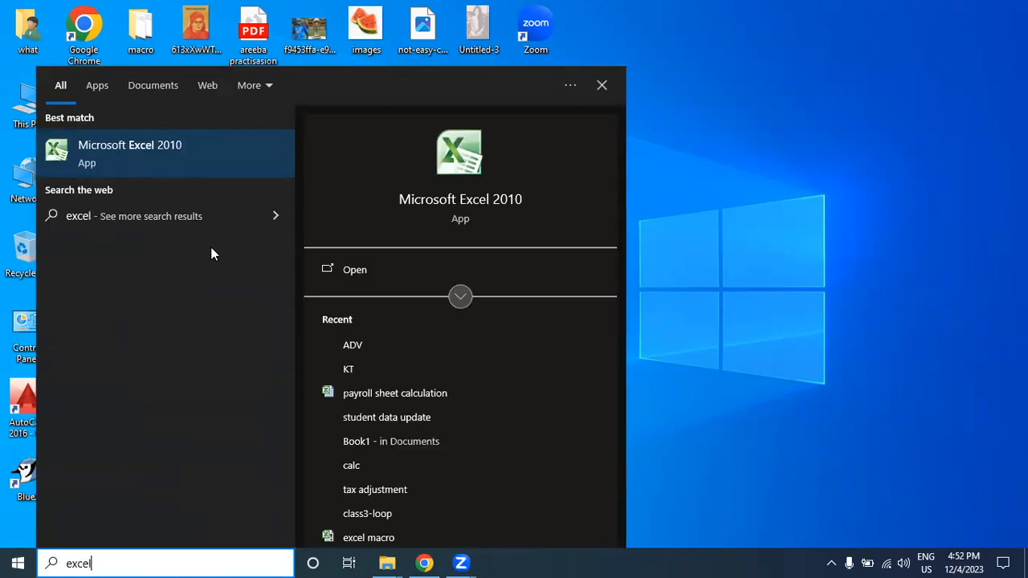
pyautogui.click(351, 370)
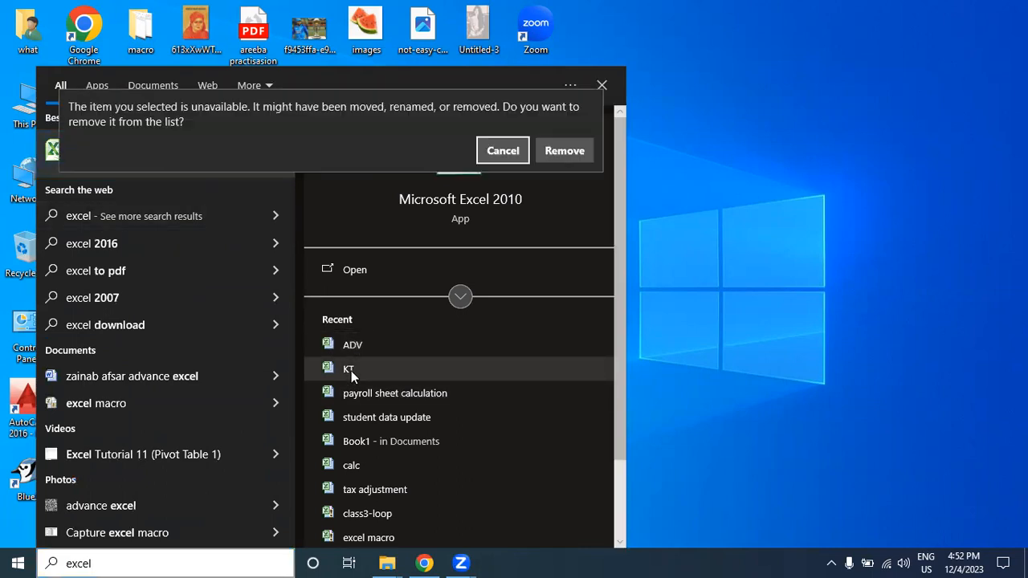
pyautogui.click(504, 152)
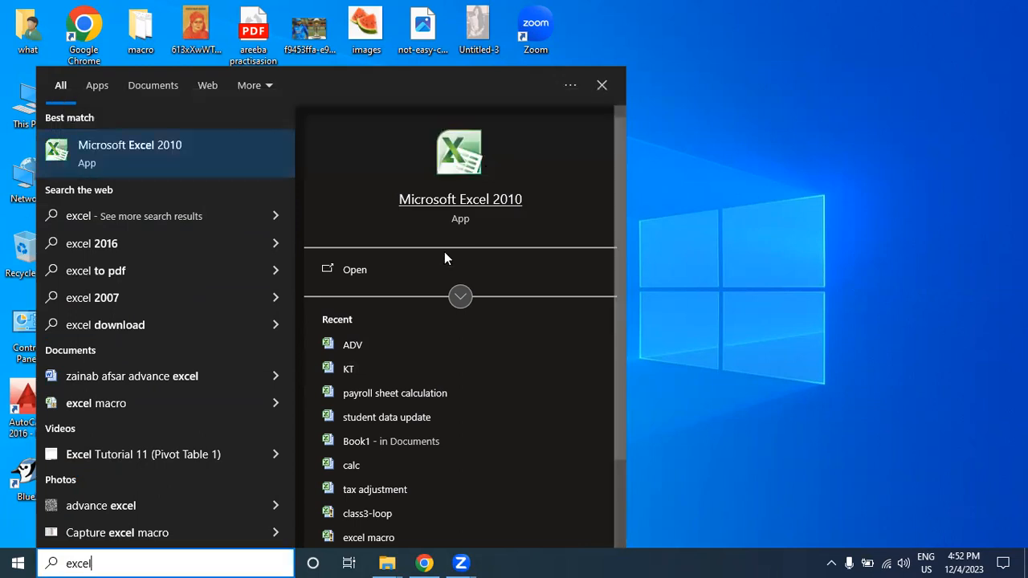
pyautogui.click(351, 346)
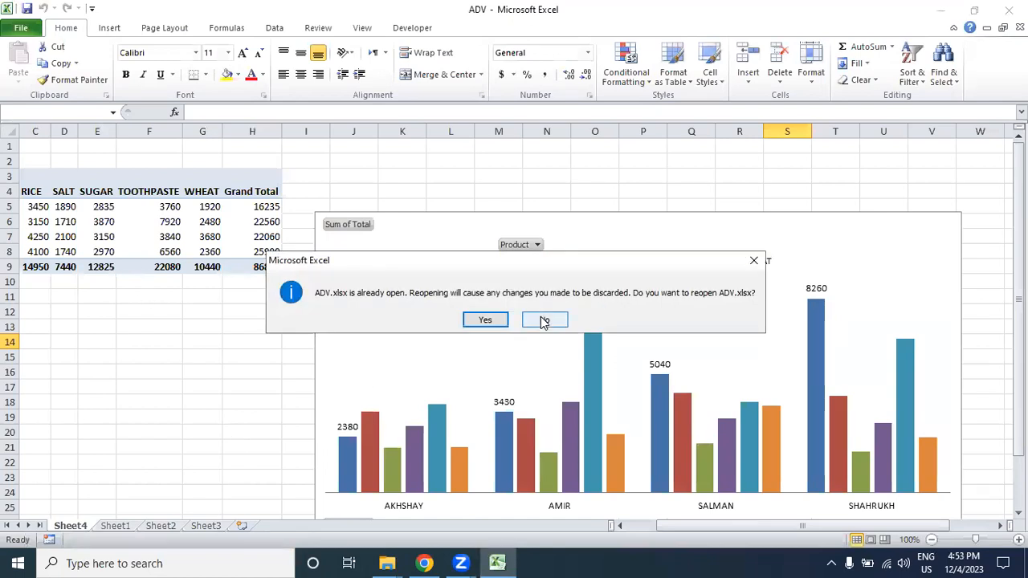
pyautogui.click(544, 319)
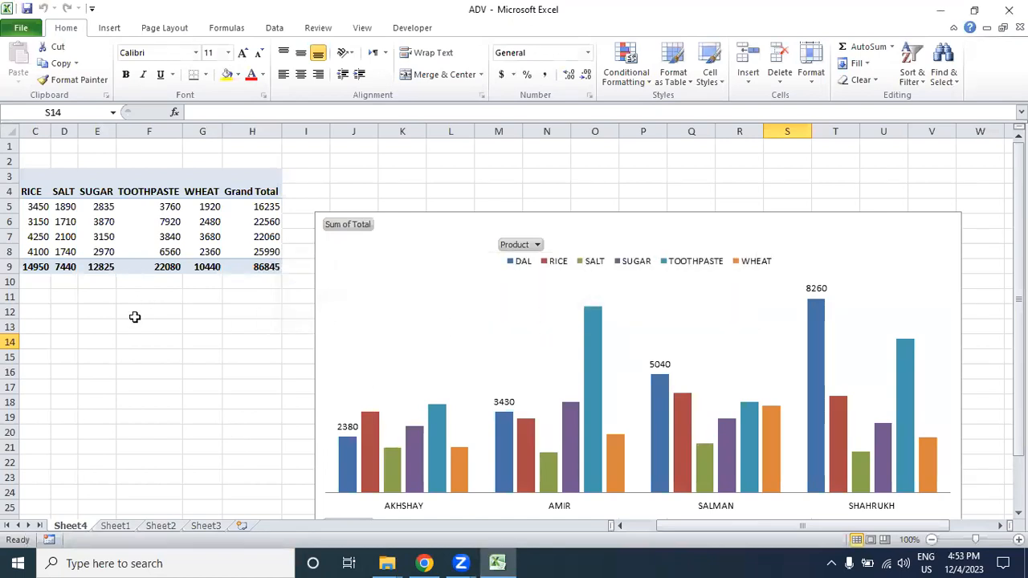
# - Examine the source sales data on Sheet1 behind the PivotTable and return to Sheet4
pyautogui.click(171, 237)
pyautogui.moveTo(171, 238)
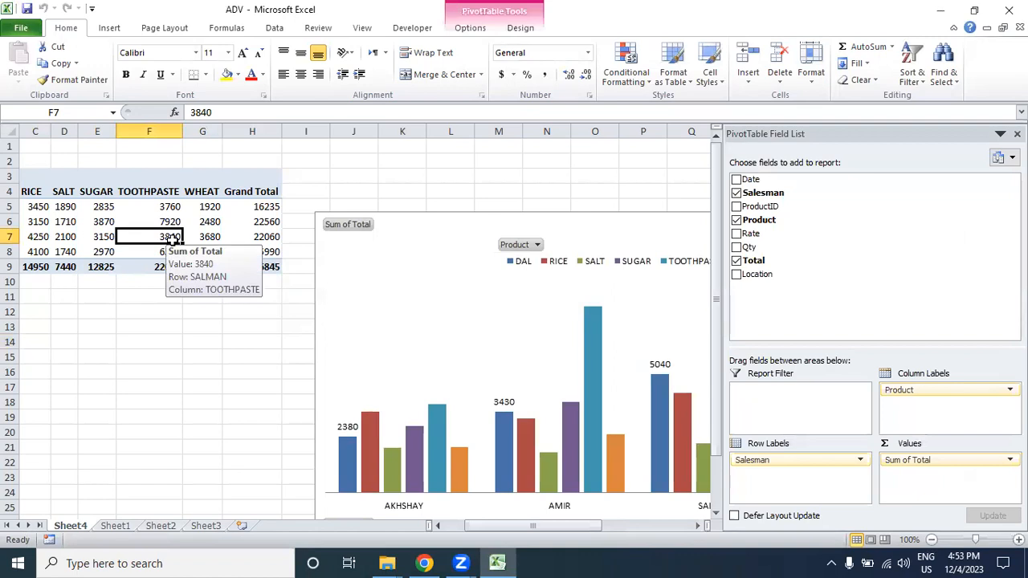
pyautogui.click(116, 526)
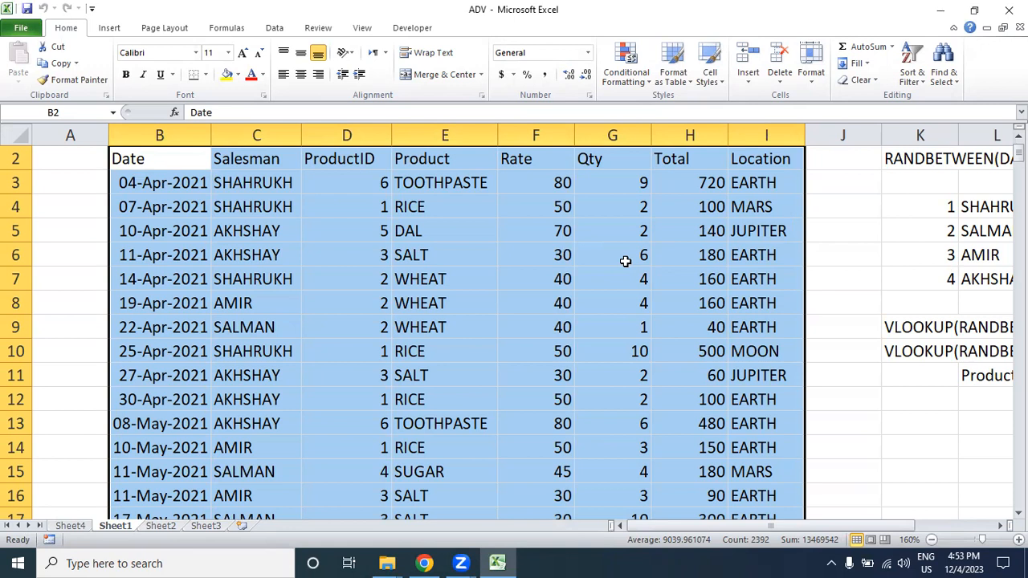
pyautogui.scroll(-13, 699, 278)
pyautogui.scroll(9, 701, 279)
pyautogui.scroll(4, 701, 278)
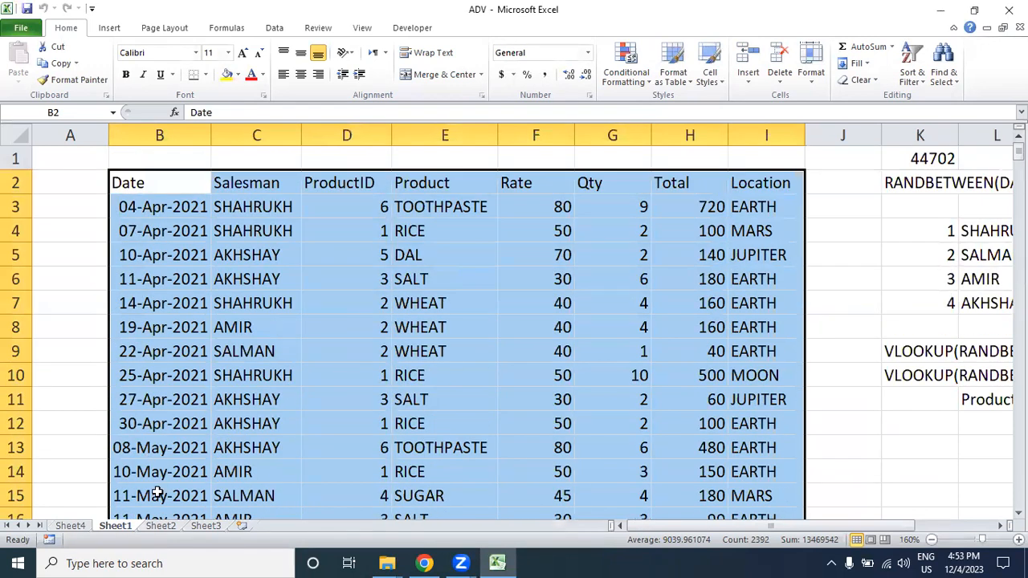
pyautogui.click(69, 526)
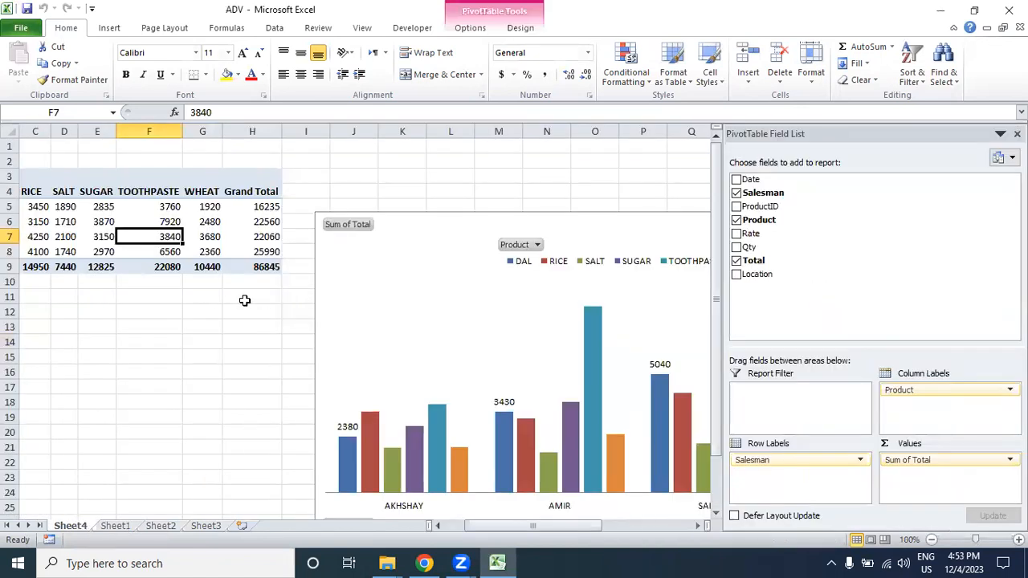
# - Delete the pivot chart next to the PivotTable on Sheet4
pyautogui.click(406, 292)
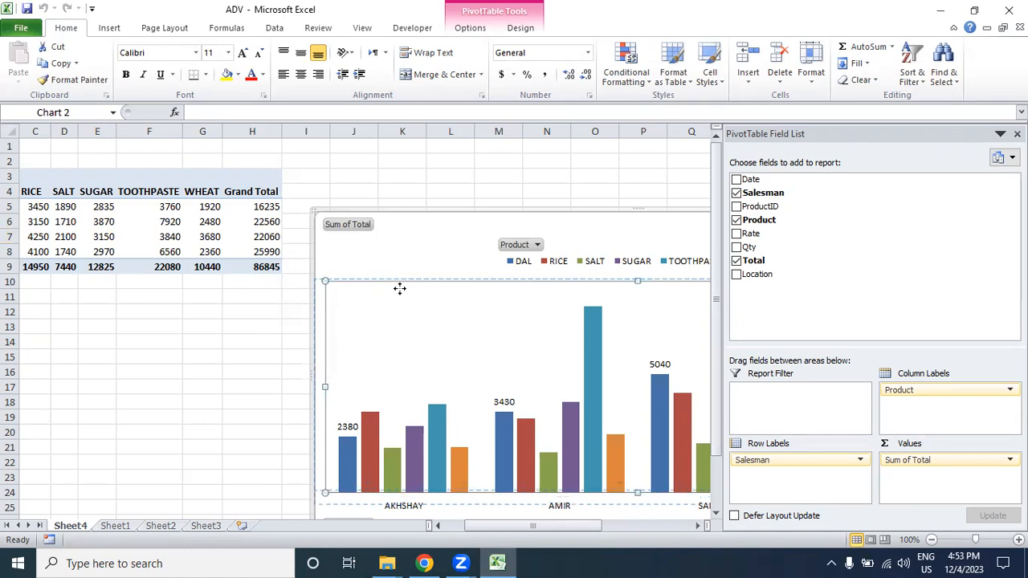
pyautogui.click(422, 270)
pyautogui.moveTo(412, 248); pyautogui.dragTo(239, 260)
pyautogui.scroll(-8, 239, 259)
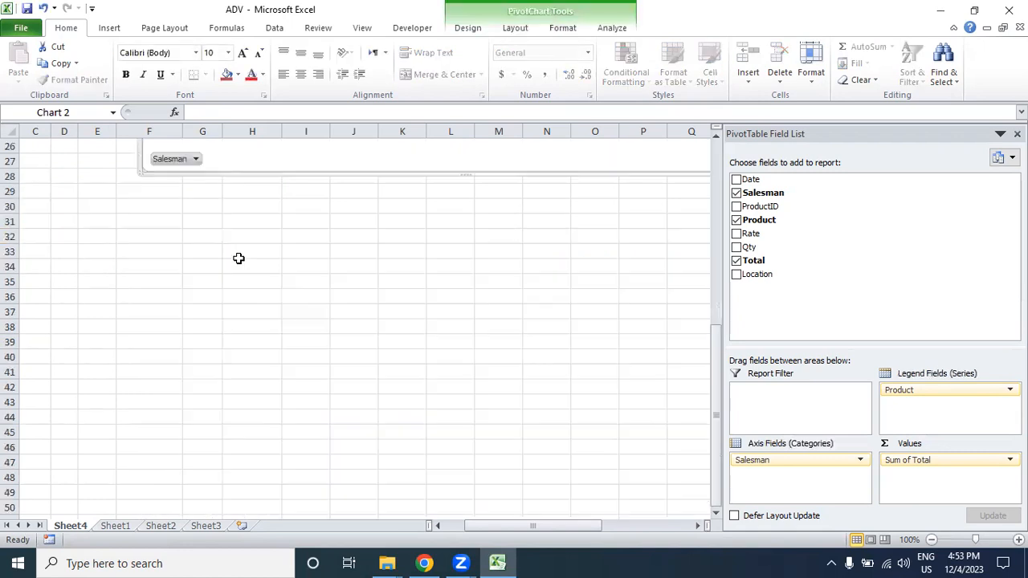
pyautogui.scroll(8, 239, 258)
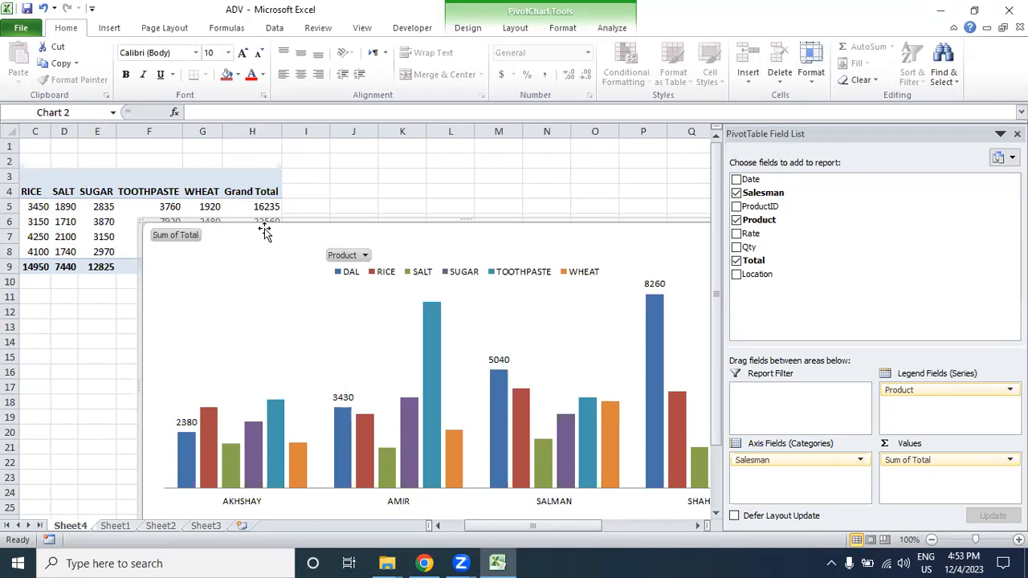
pyautogui.press('Delete')
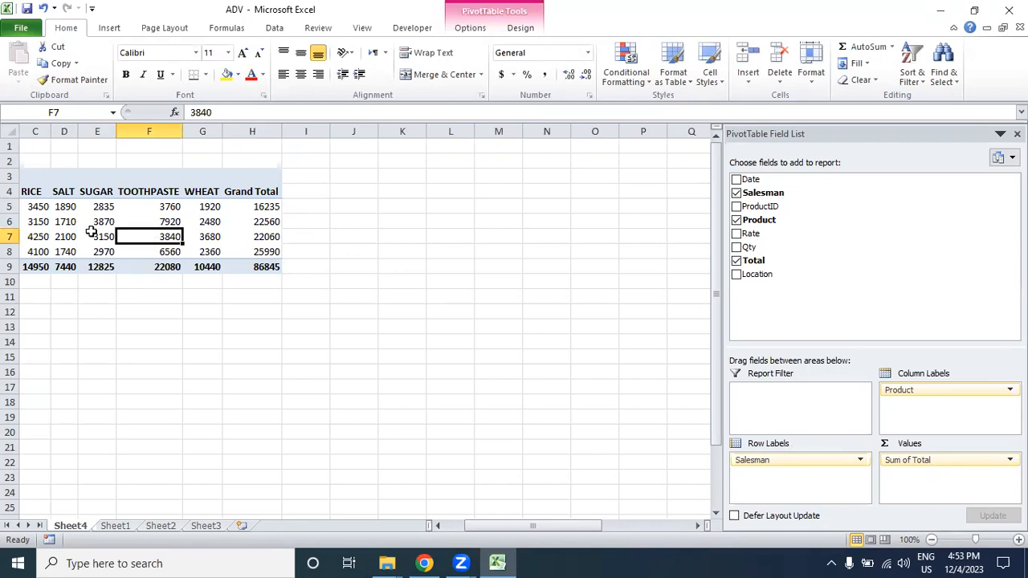
# - Swap the PivotTable layout so that Product is in the row labels and Salesman is in the column labels
pyautogui.click(452, 529)
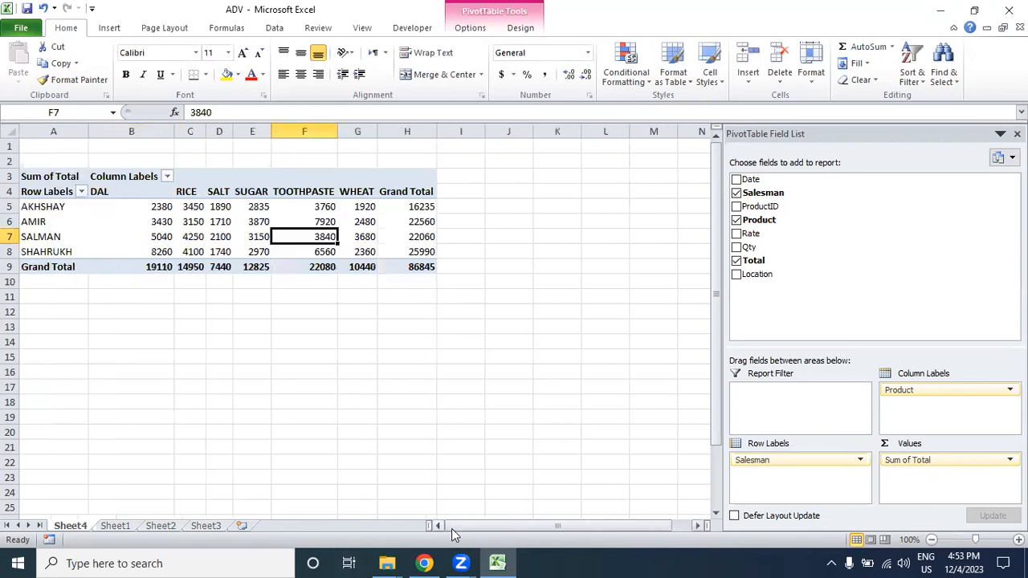
pyautogui.click(58, 207)
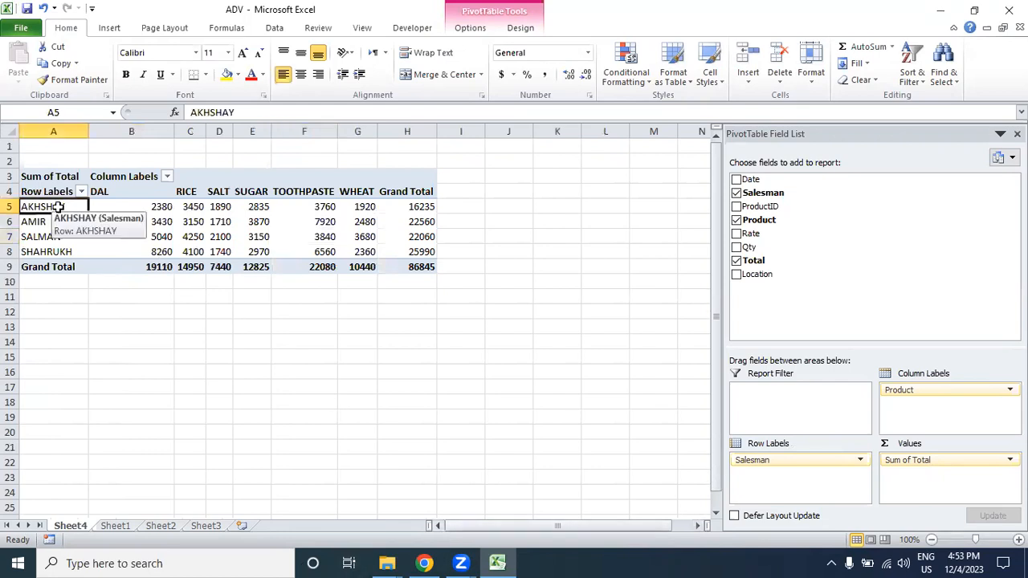
pyautogui.click(191, 208)
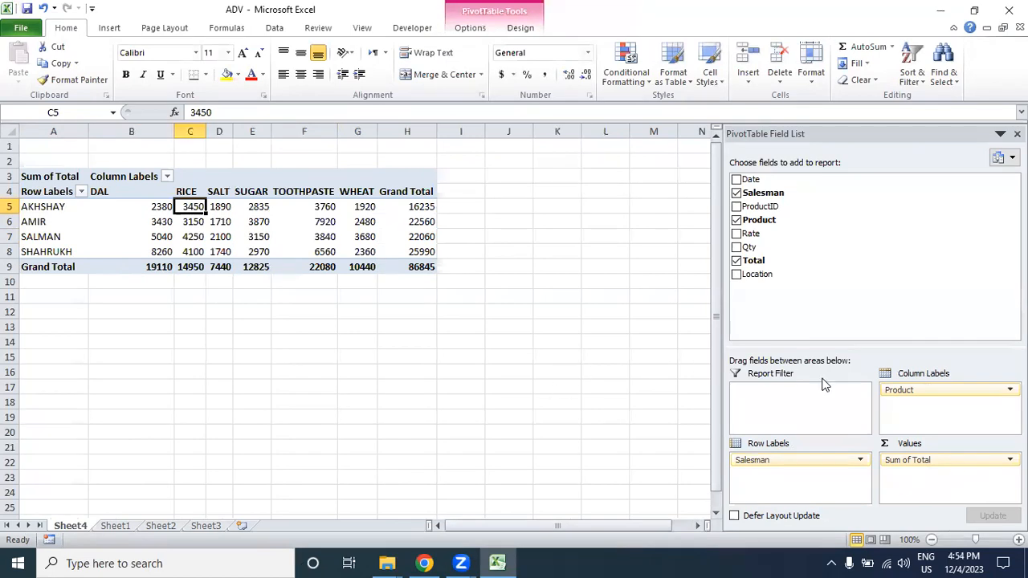
pyautogui.moveTo(987, 390); pyautogui.dragTo(792, 467)
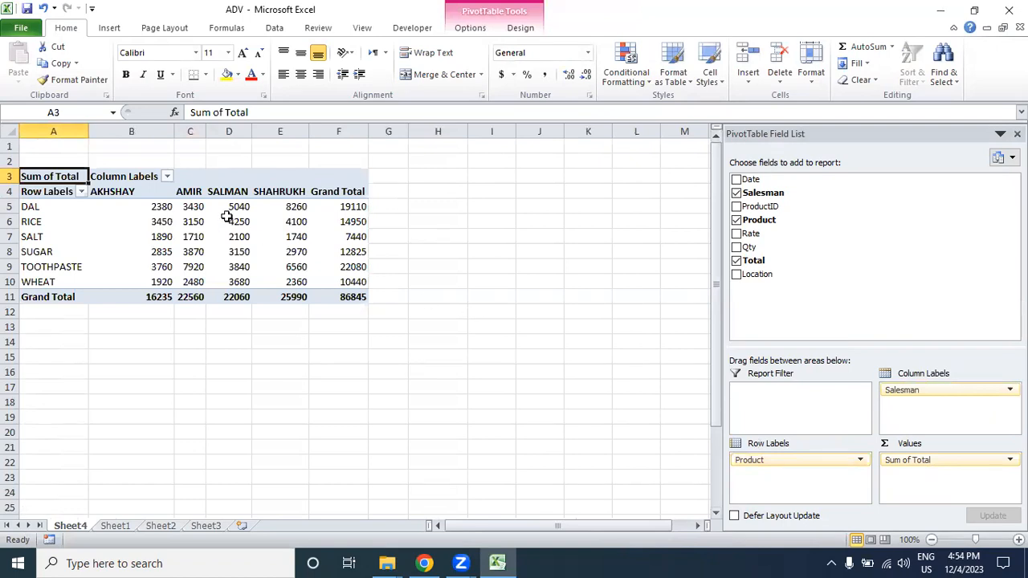
# - Examine the product names listed in the PivotTable's row labels and the DAL row
pyautogui.moveTo(57, 207); pyautogui.dragTo(46, 257)
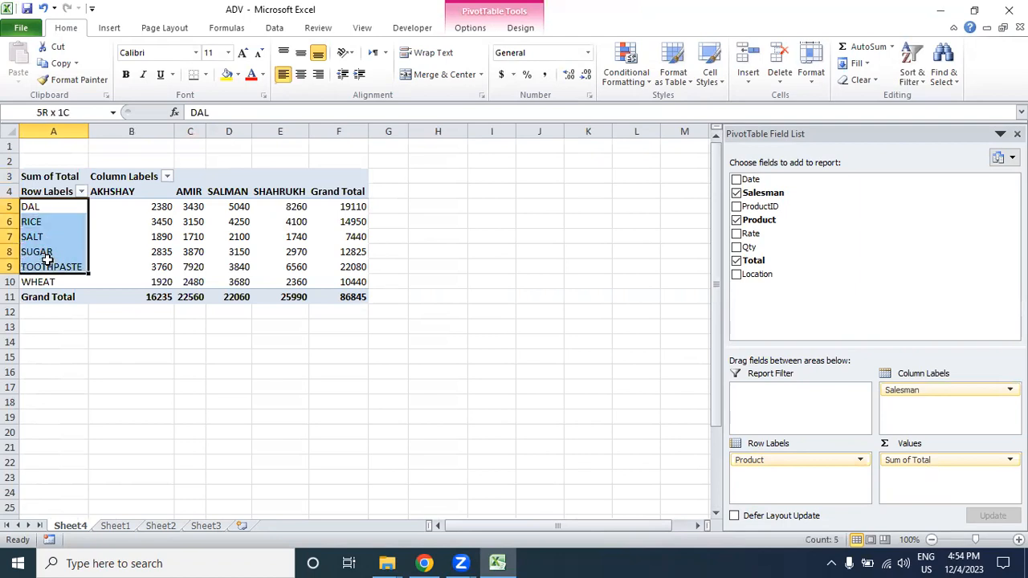
pyautogui.click(120, 337)
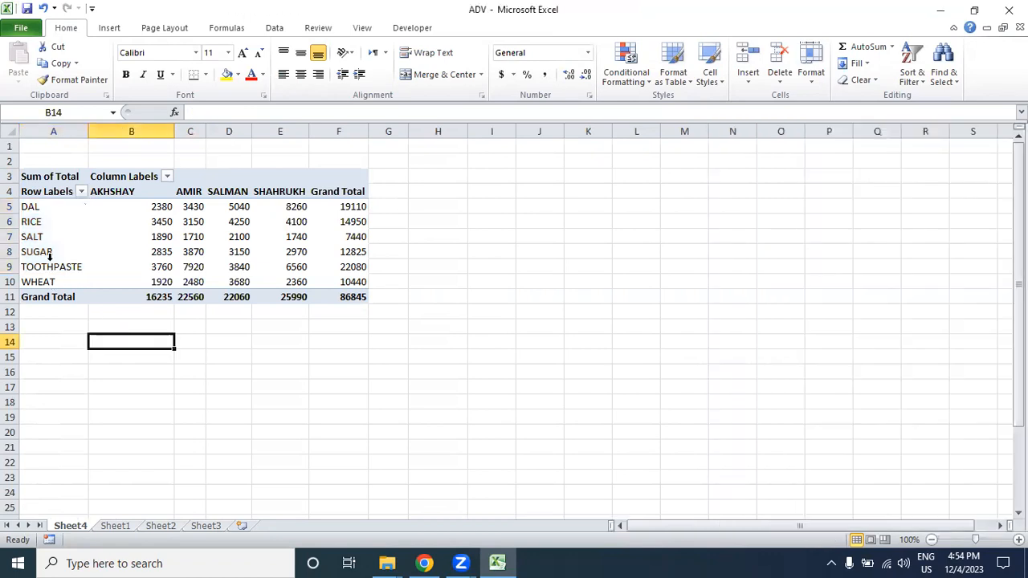
pyautogui.click(46, 225)
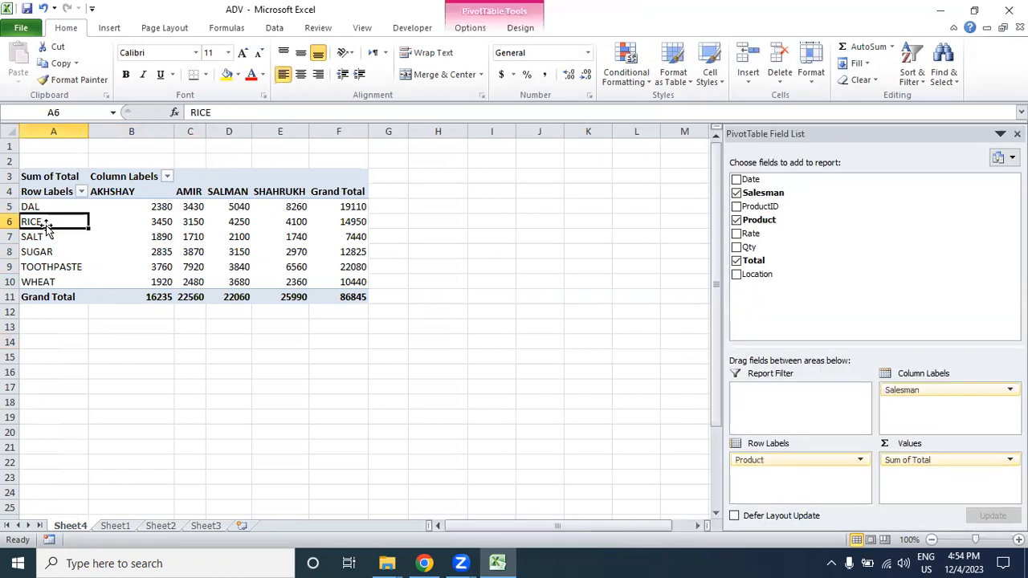
pyautogui.click(50, 238)
pyautogui.click(53, 251)
pyautogui.click(55, 266)
pyautogui.click(54, 275)
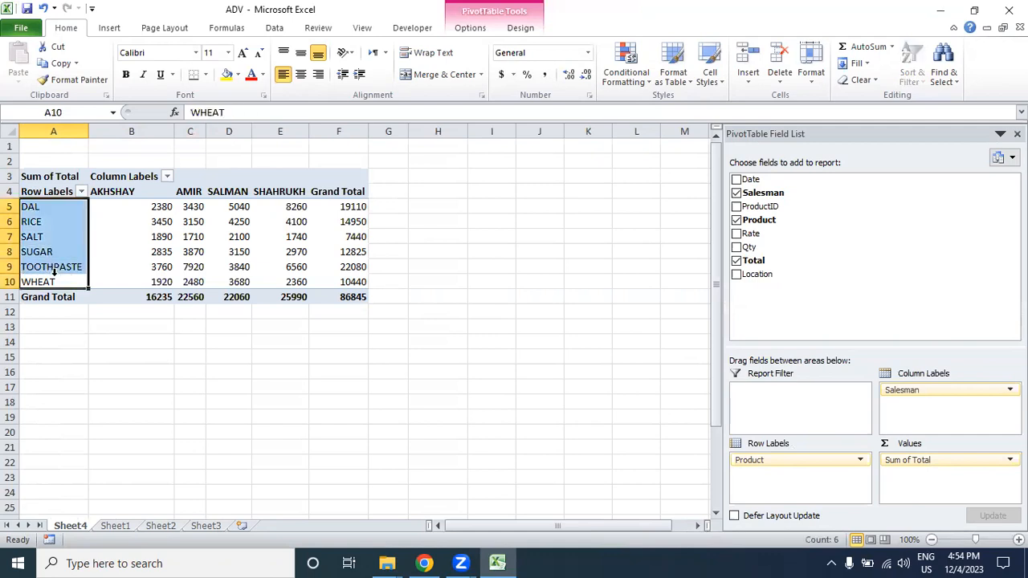
pyautogui.click(258, 387)
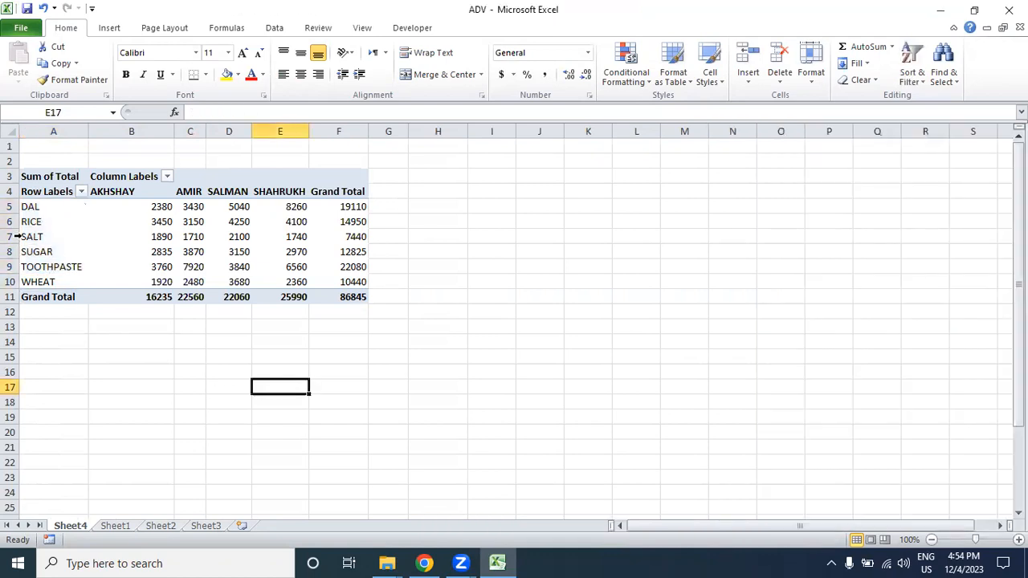
pyautogui.click(26, 208)
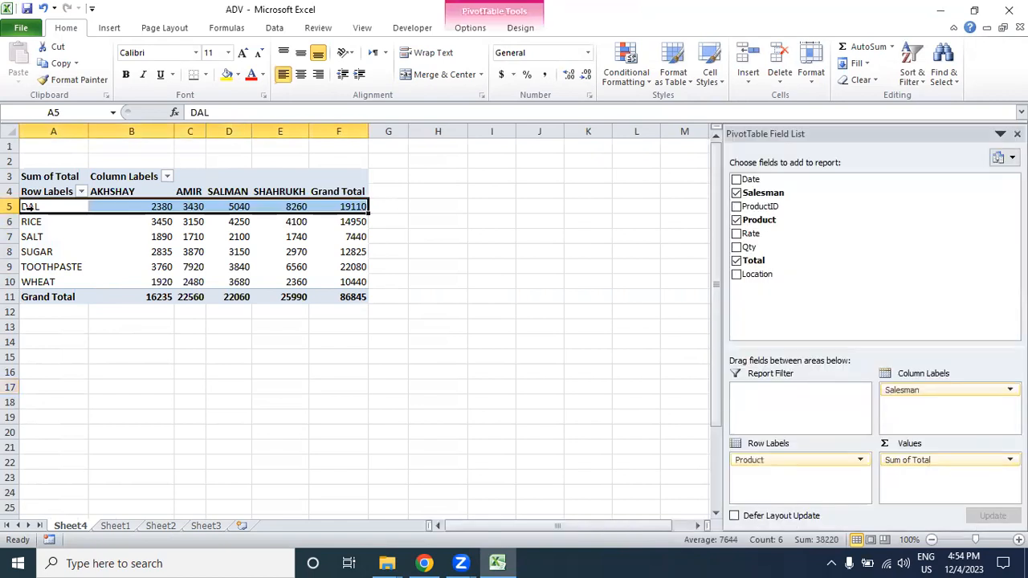
# - Filter the PivotTable's row labels to show only the products DAL and RICE
pyautogui.click(81, 193)
pyautogui.click(45, 330)
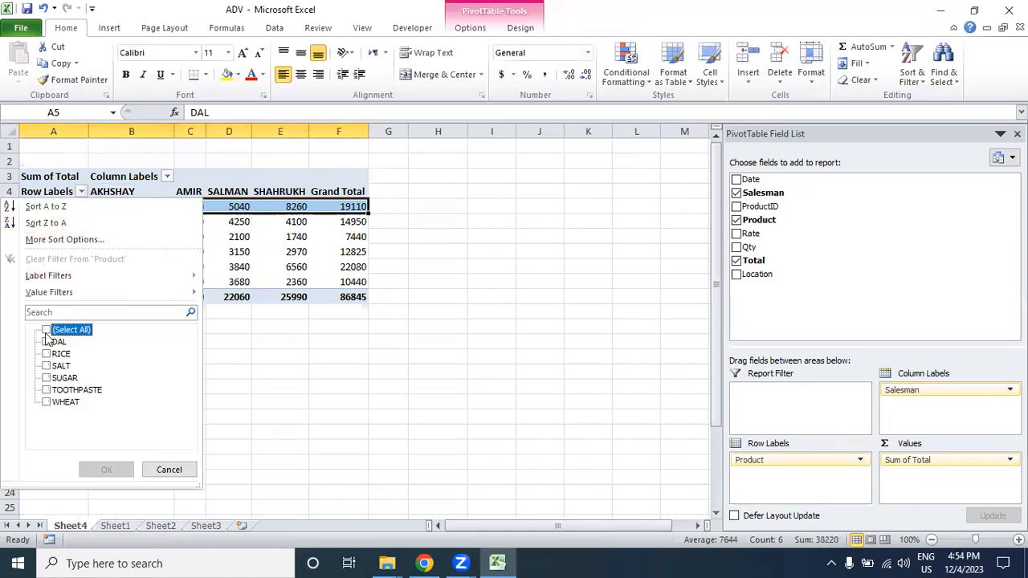
pyautogui.click(45, 342)
pyautogui.click(47, 355)
pyautogui.click(107, 470)
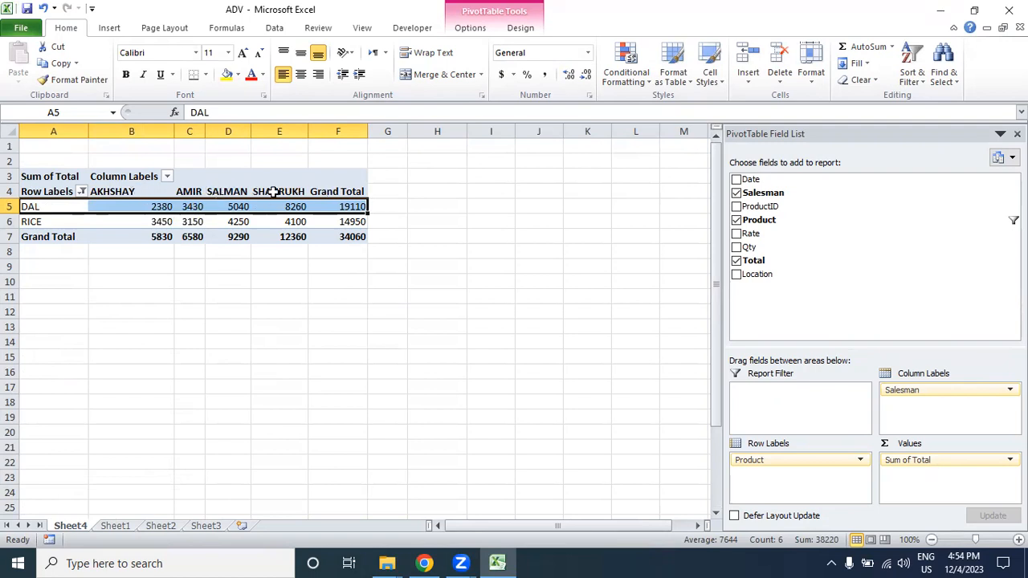
# - Filter the PivotTable's column labels to show only the first two salesmen in the list
pyautogui.click(132, 192)
pyautogui.click(196, 191)
pyautogui.click(240, 191)
pyautogui.click(284, 191)
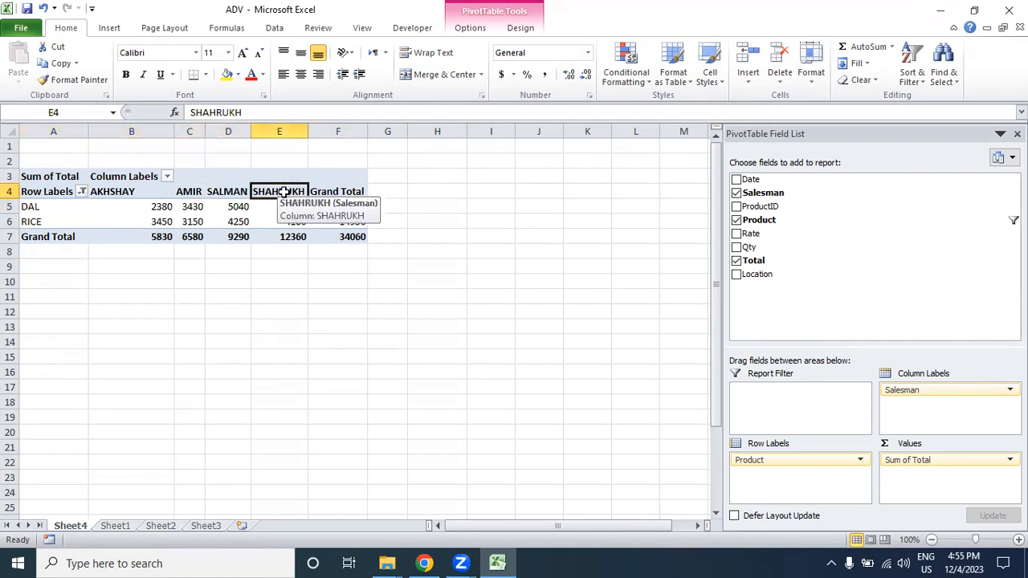
pyautogui.click(150, 191)
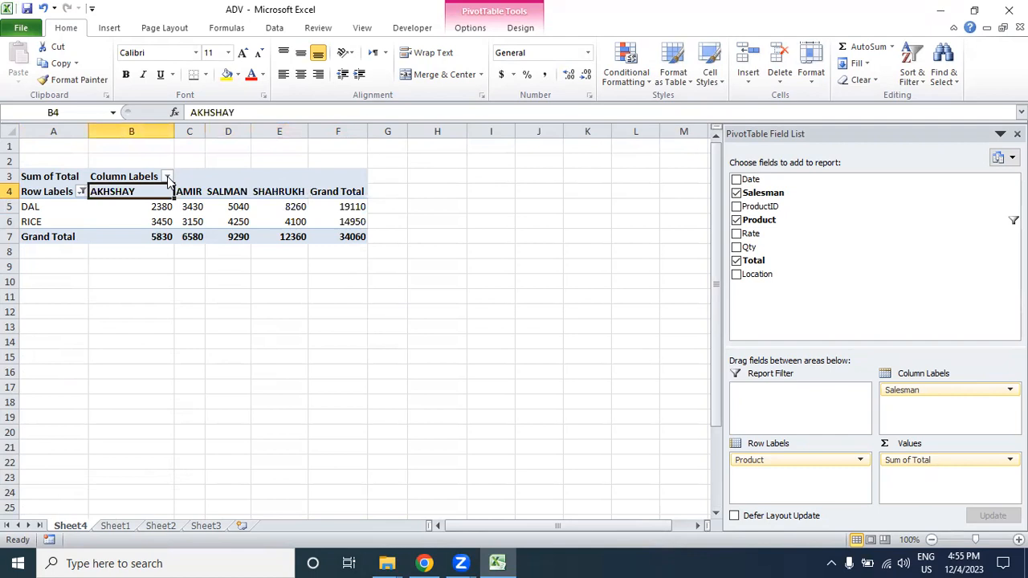
pyautogui.click(167, 178)
pyautogui.click(48, 318)
pyautogui.click(47, 317)
pyautogui.click(46, 351)
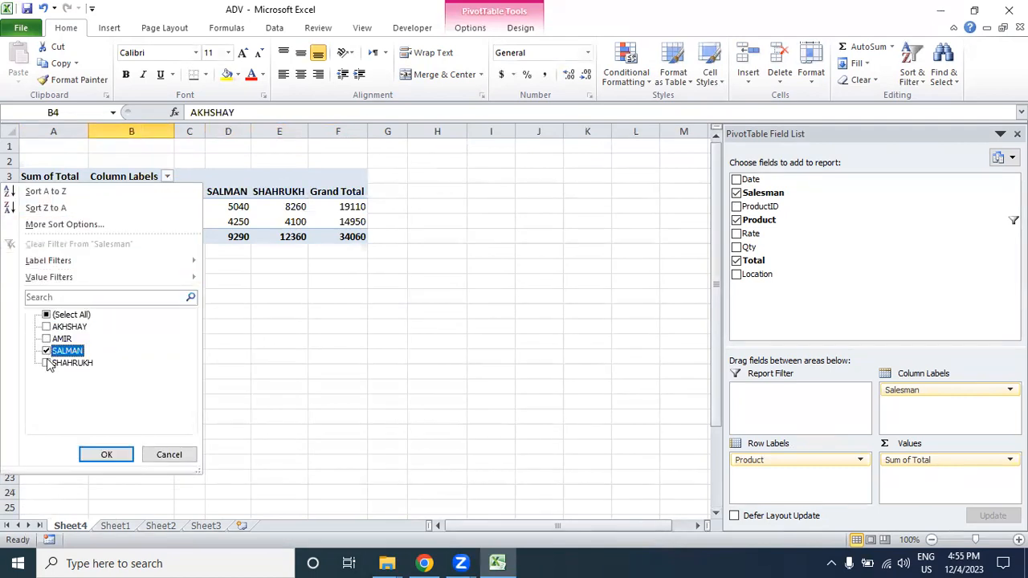
pyautogui.click(46, 351)
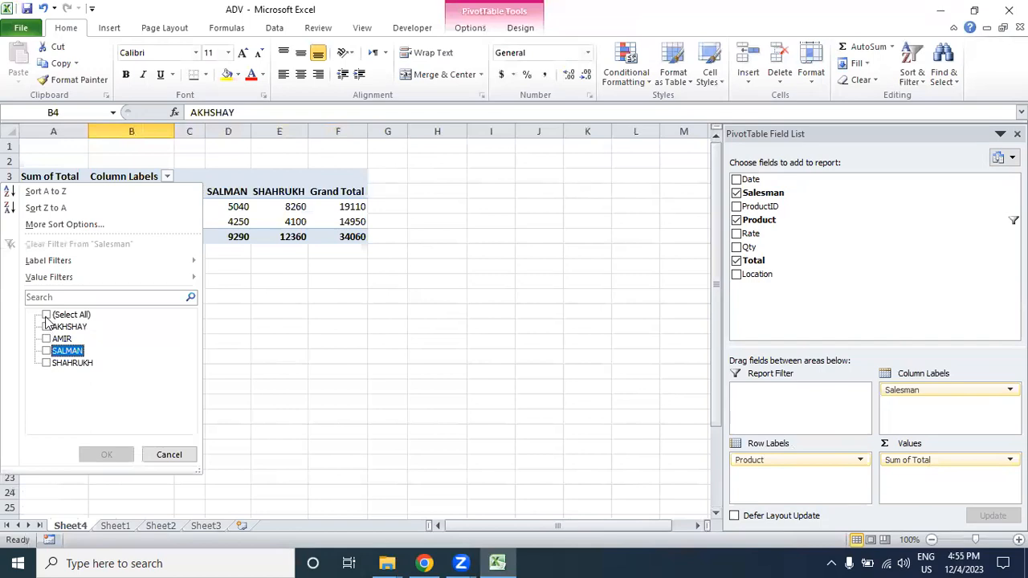
pyautogui.click(45, 327)
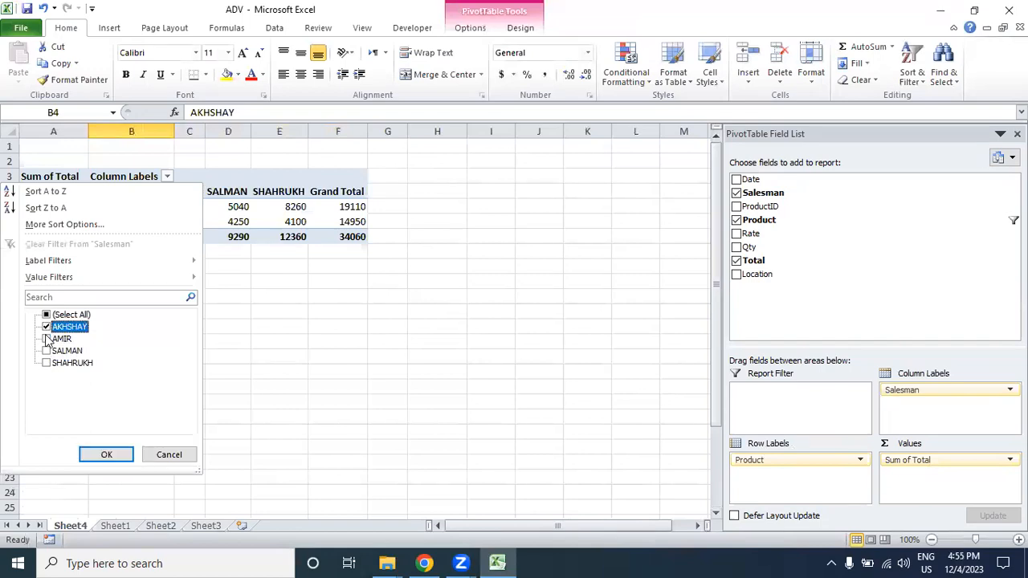
pyautogui.click(46, 339)
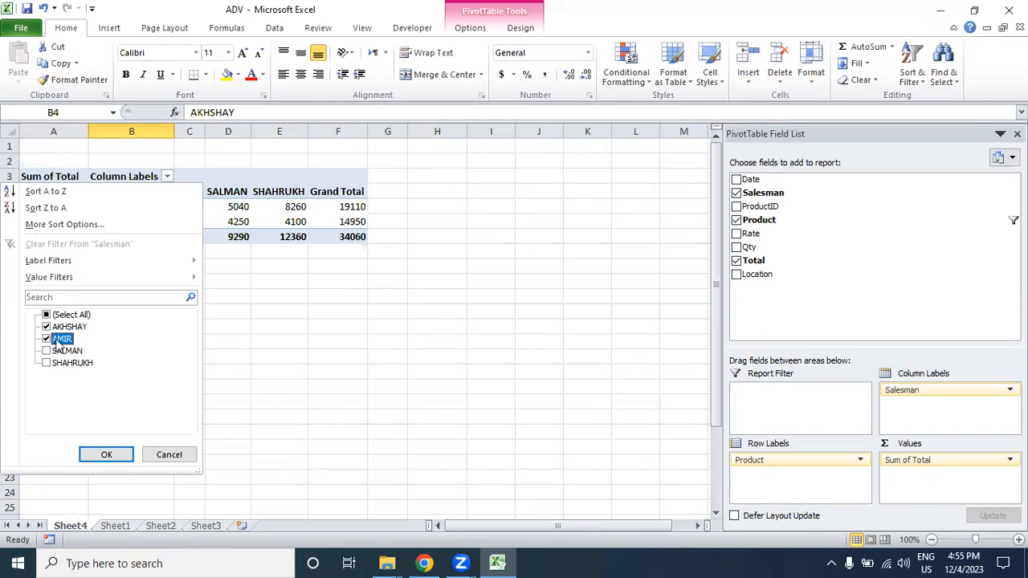
pyautogui.click(118, 453)
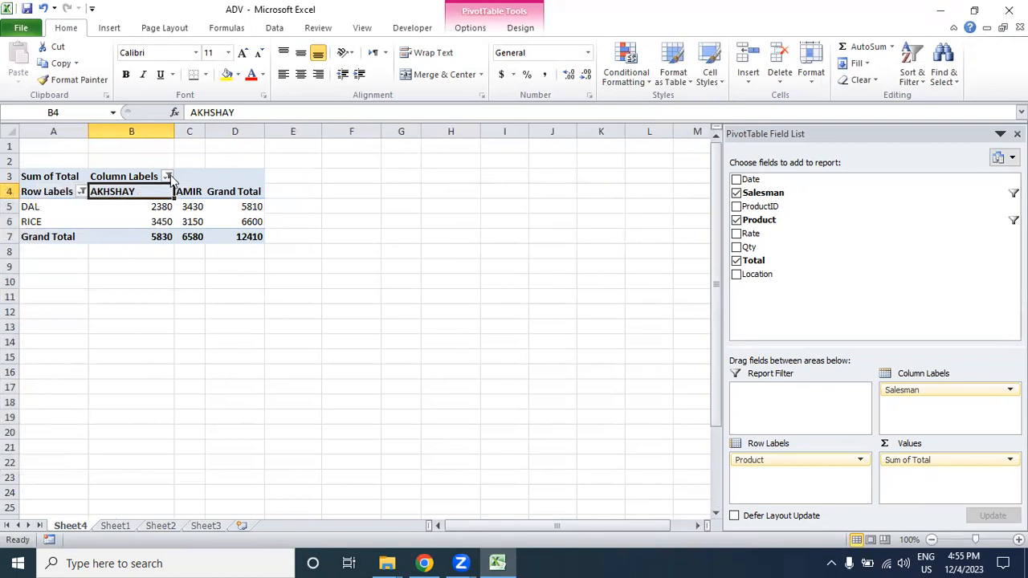
# - Move the Salesman field from the column labels into the row labels, below Product
pyautogui.click(140, 206)
pyautogui.moveTo(141, 205); pyautogui.dragTo(191, 223)
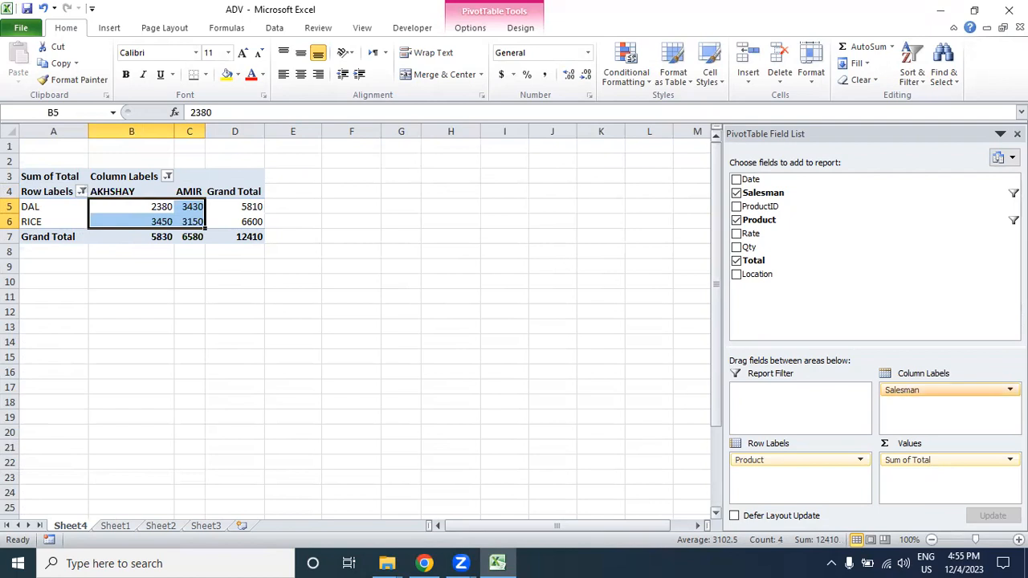
pyautogui.moveTo(938, 389); pyautogui.dragTo(839, 494)
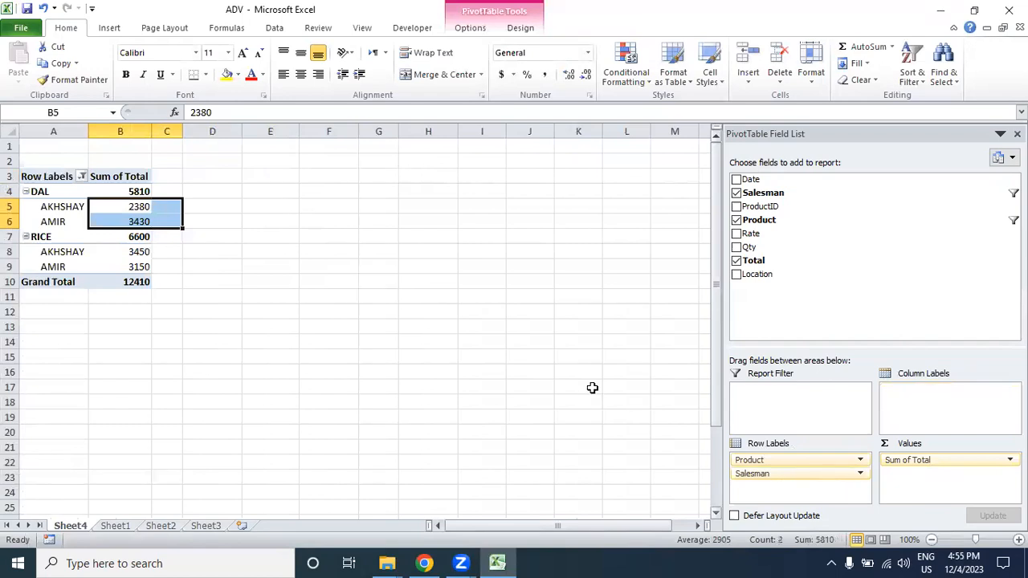
# - Examine the Product filter choices of the PivotTable's row labels with the DAL and RICE rows selected in turn
pyautogui.click(508, 345)
pyautogui.click(75, 222)
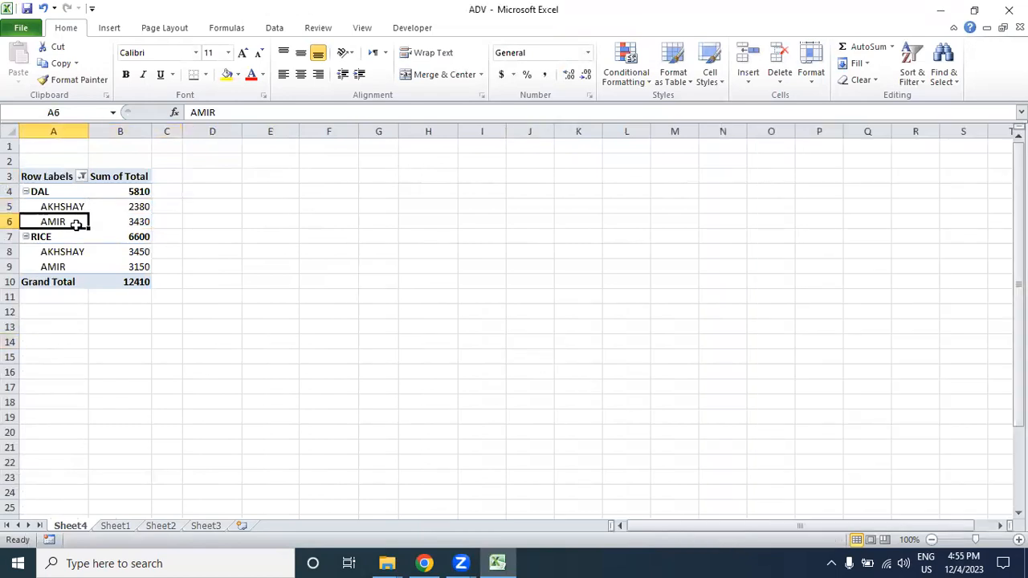
pyautogui.click(55, 191)
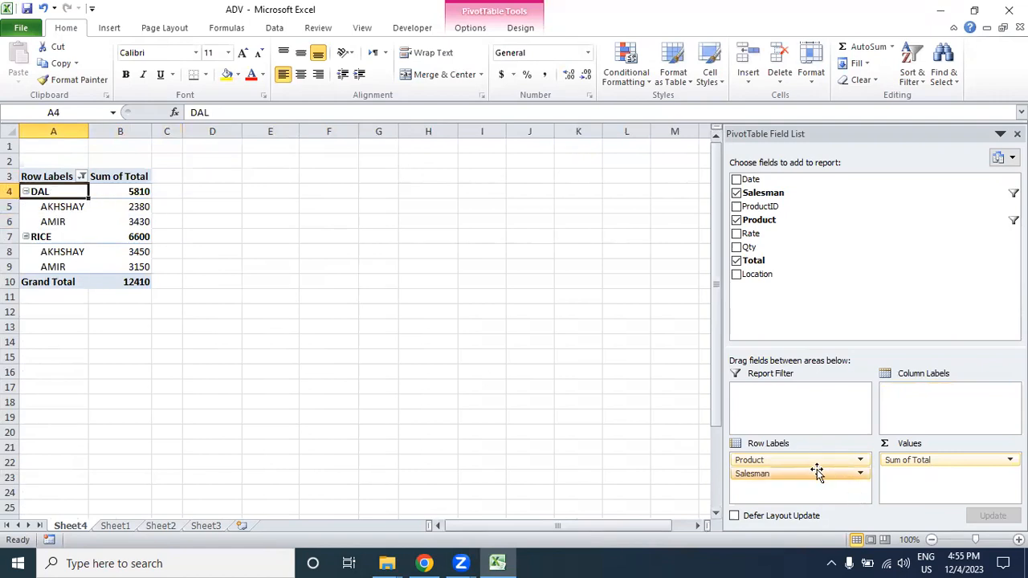
pyautogui.click(81, 176)
pyautogui.click(169, 490)
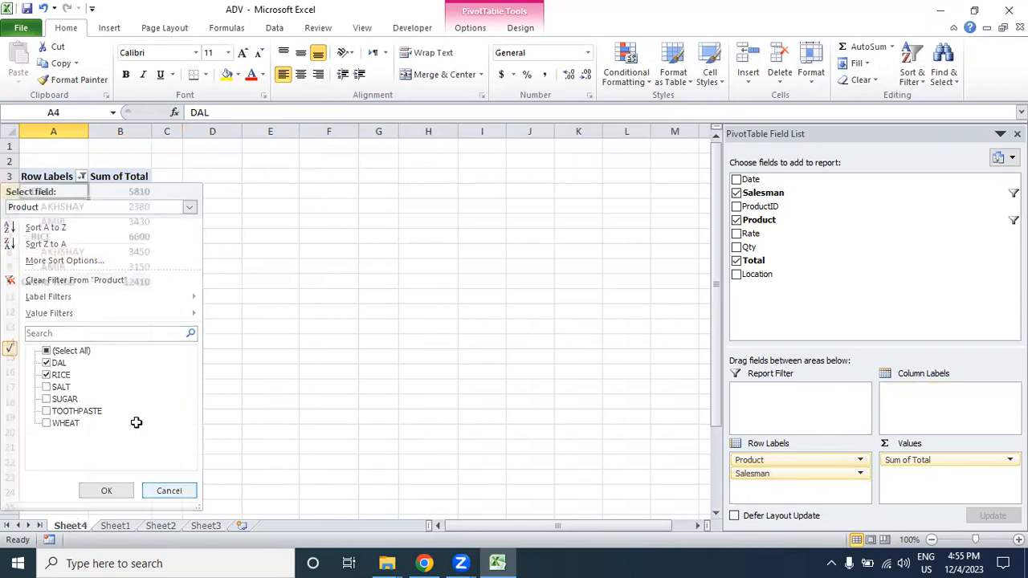
pyautogui.click(41, 236)
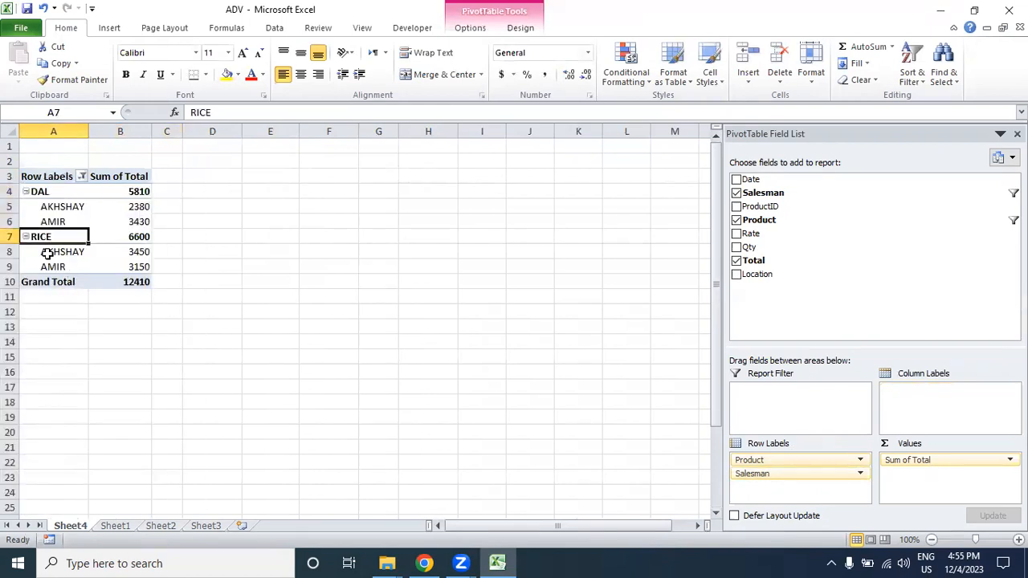
pyautogui.click(82, 176)
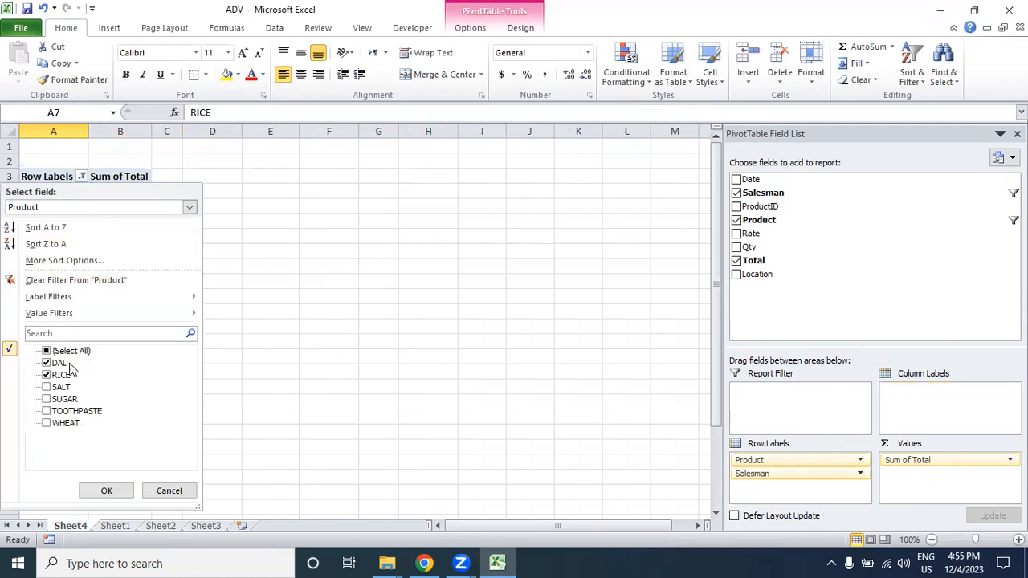
pyautogui.click(168, 492)
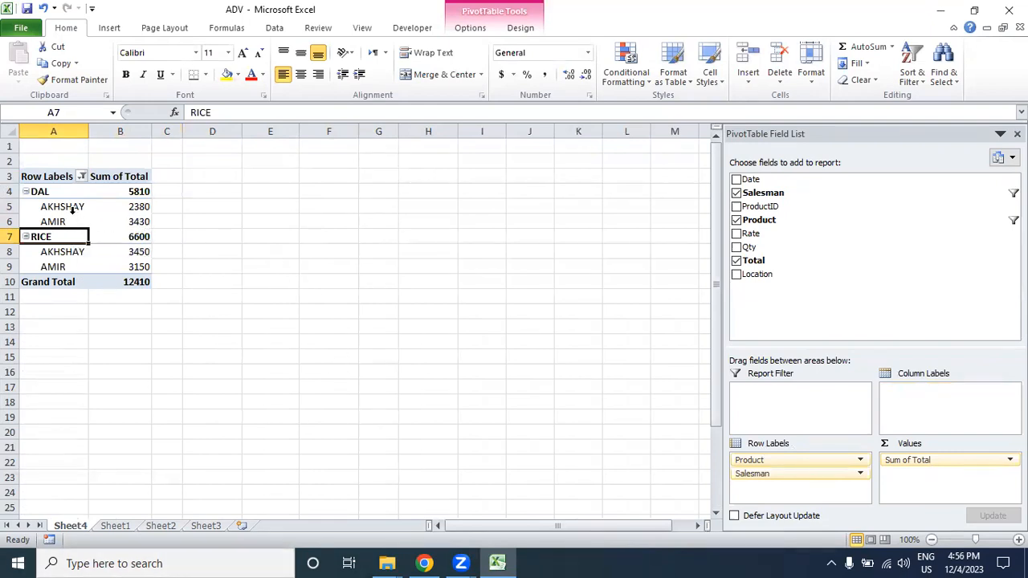
# - Extend the row labels' Salesman filter to include the last two salesmen in the list
pyautogui.click(67, 207)
pyautogui.click(78, 207)
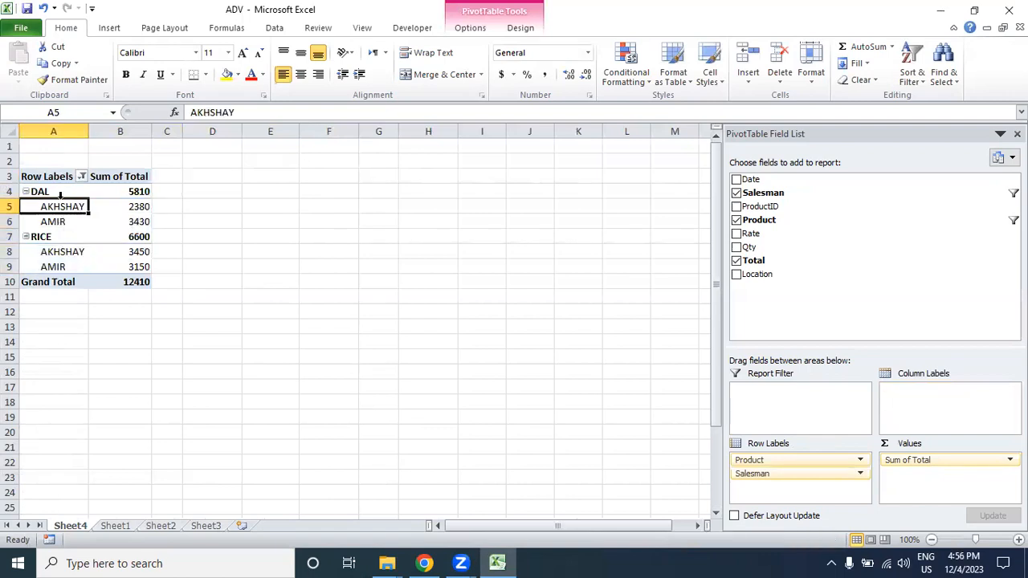
pyautogui.click(60, 184)
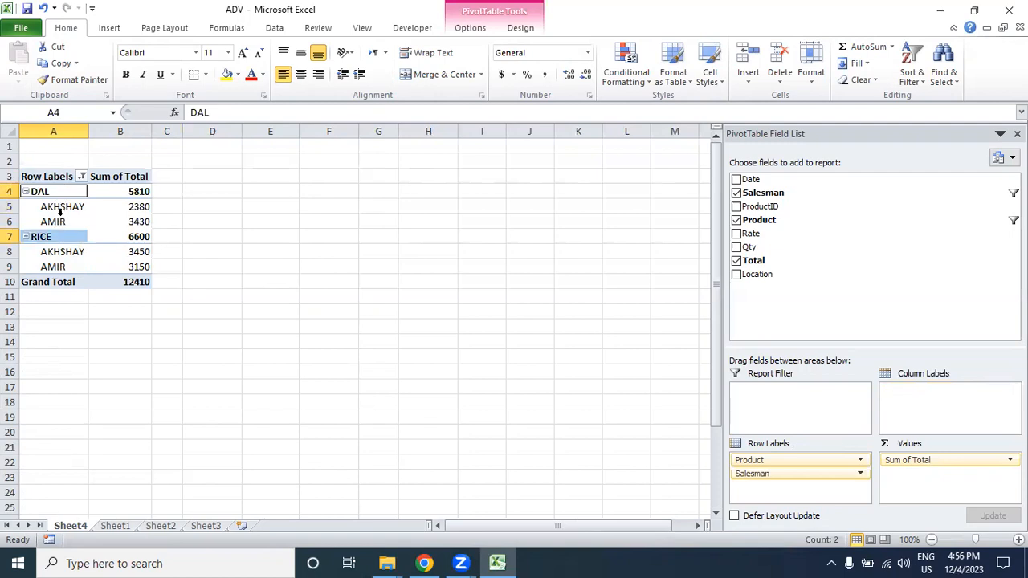
pyautogui.click(61, 222)
pyautogui.click(60, 223)
pyautogui.click(57, 207)
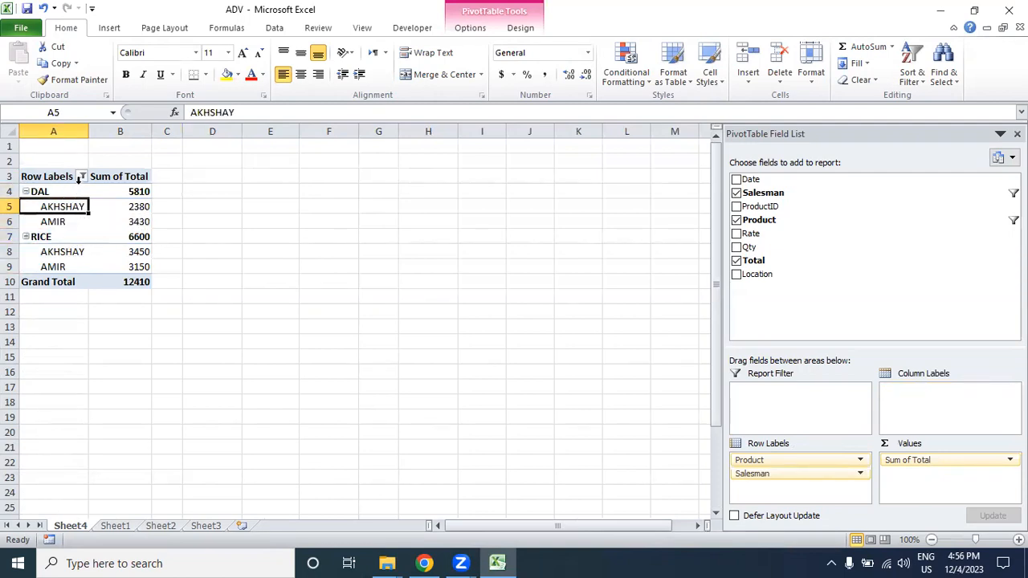
pyautogui.click(82, 178)
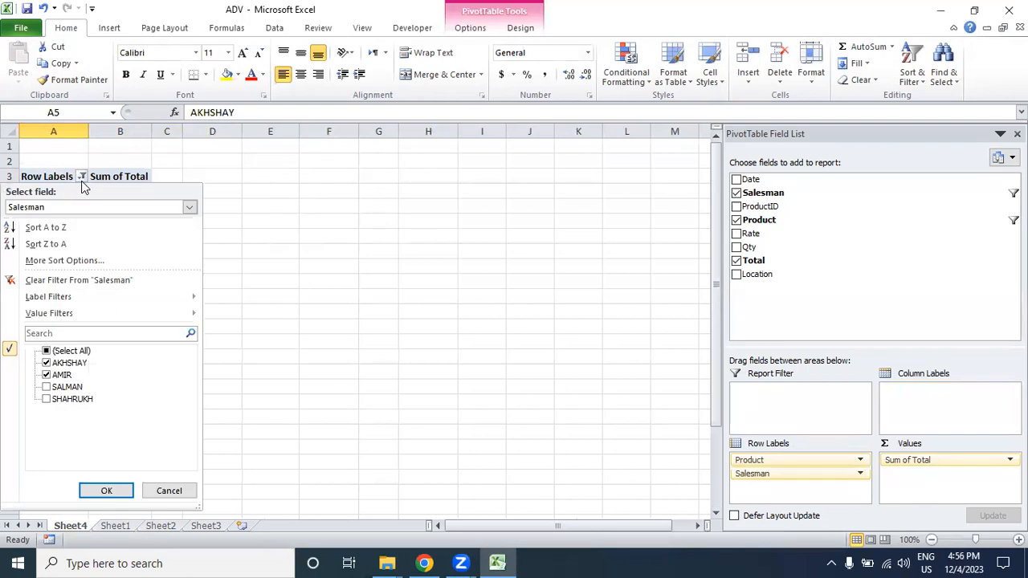
pyautogui.click(53, 387)
pyautogui.click(49, 400)
pyautogui.click(106, 491)
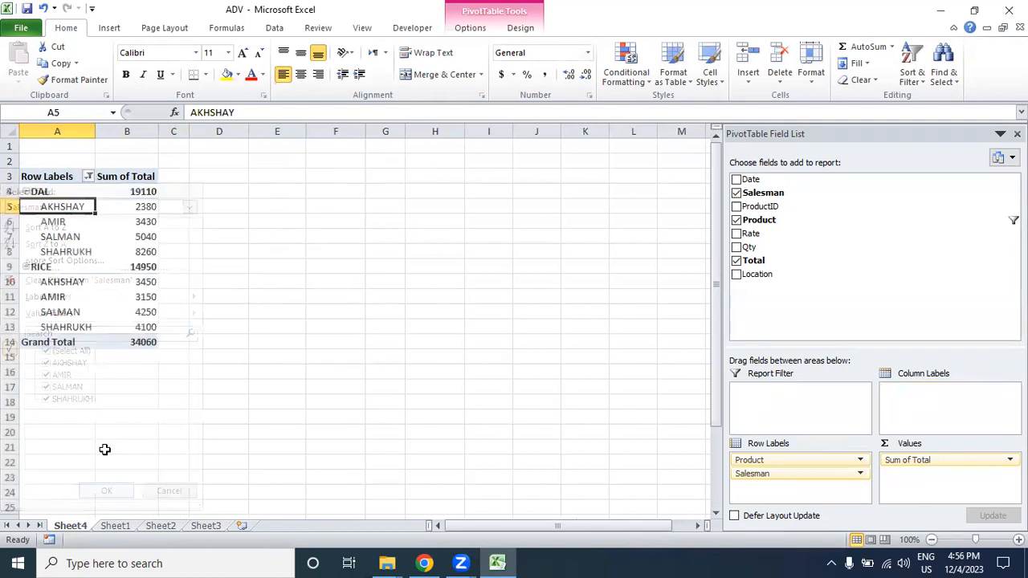
# - Add WHEAT to the products shown by the row labels' Product filter
pyautogui.click(56, 192)
pyautogui.click(56, 192)
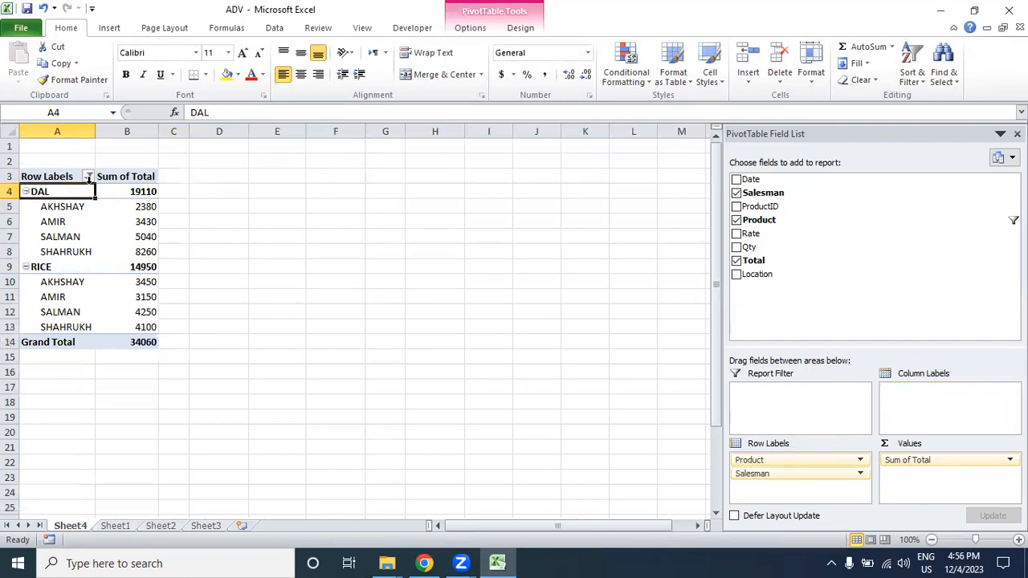
pyautogui.click(89, 177)
pyautogui.click(48, 423)
pyautogui.click(103, 489)
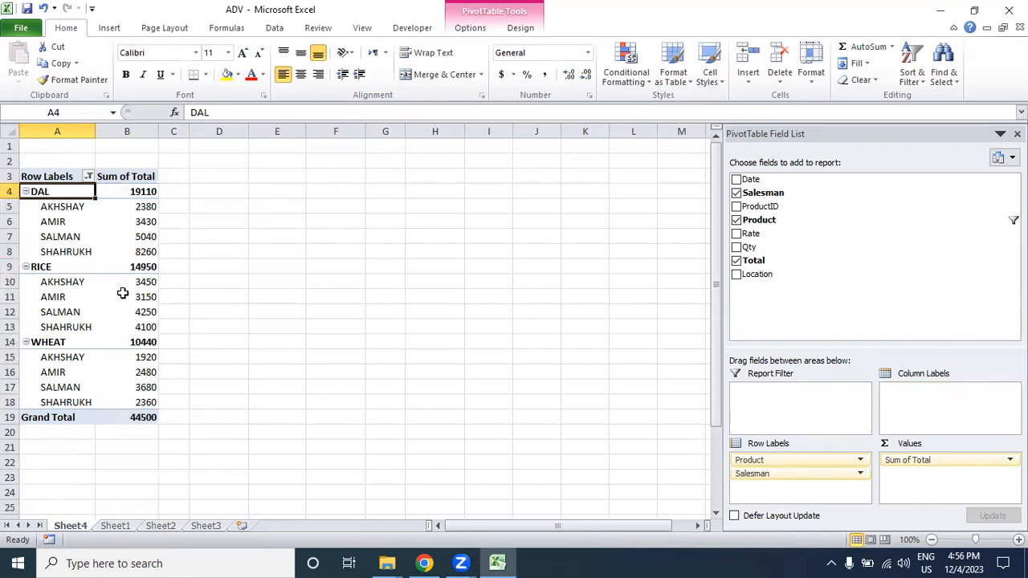
# - Examine the sales totals per product and salesman, and select the second salesman's rows across all products
pyautogui.click(126, 386)
pyautogui.click(145, 266)
pyautogui.click(144, 223)
pyautogui.click(146, 205)
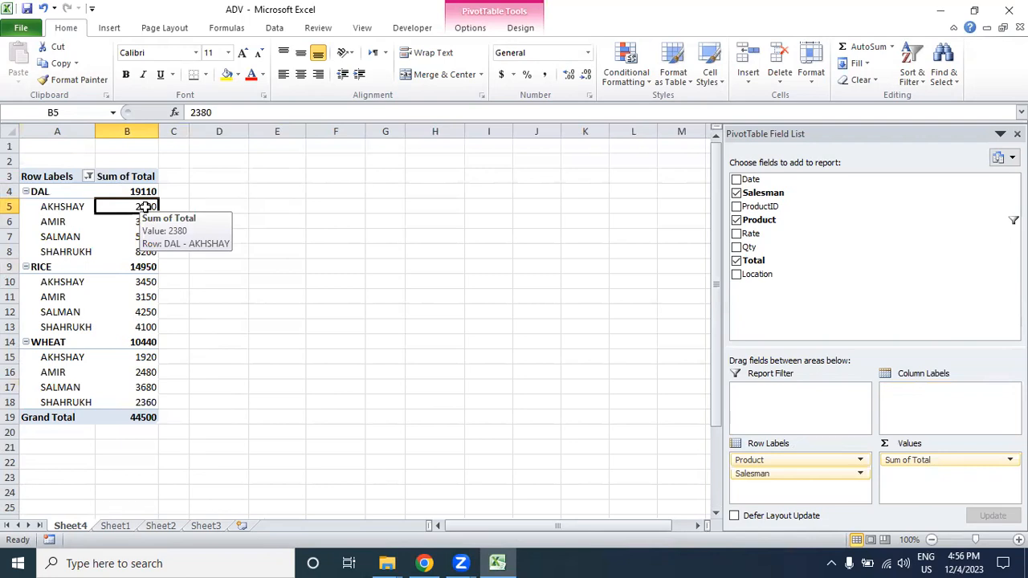
pyautogui.click(59, 210)
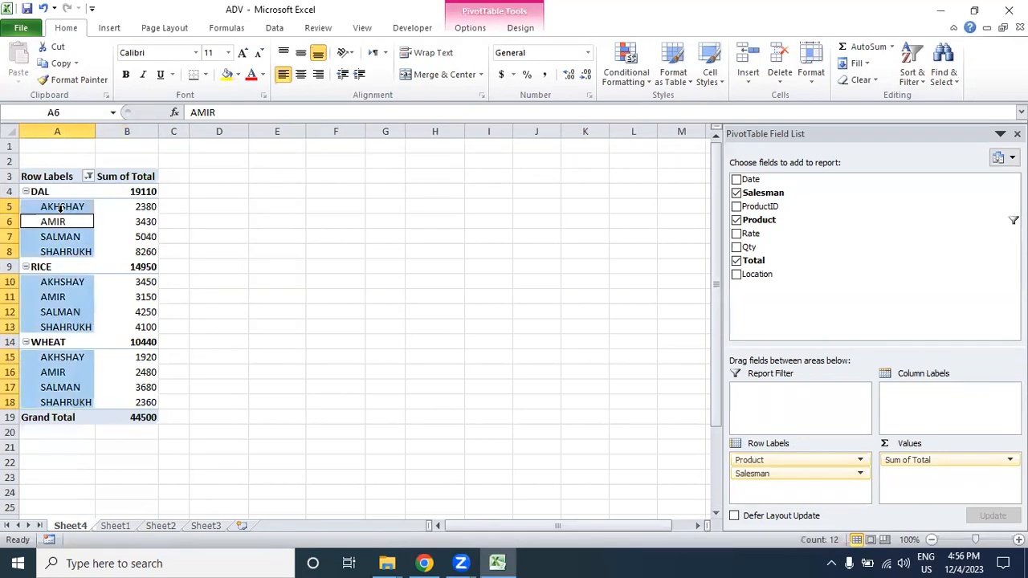
pyautogui.click(421, 222)
pyautogui.click(39, 217)
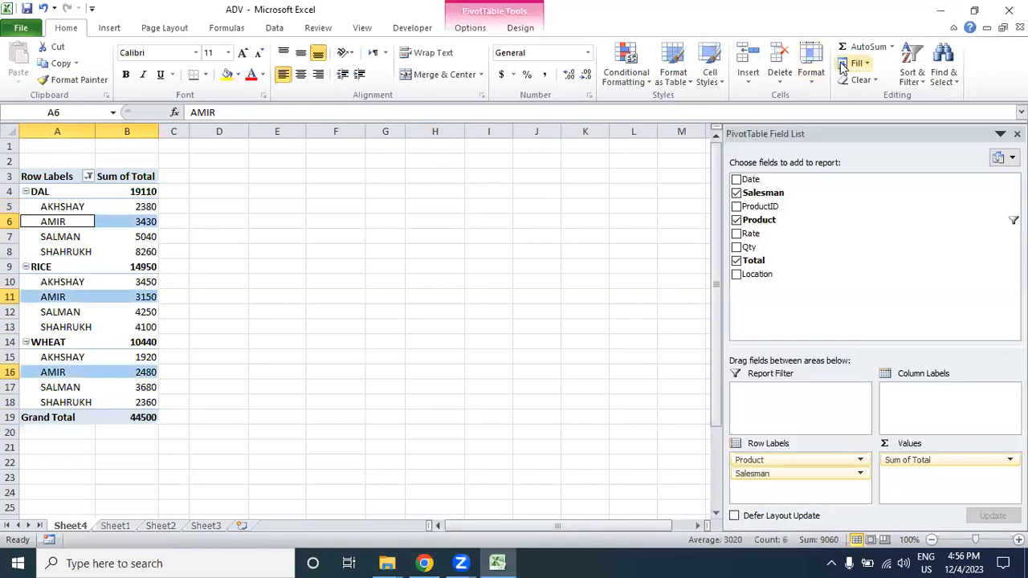
pyautogui.click(133, 12)
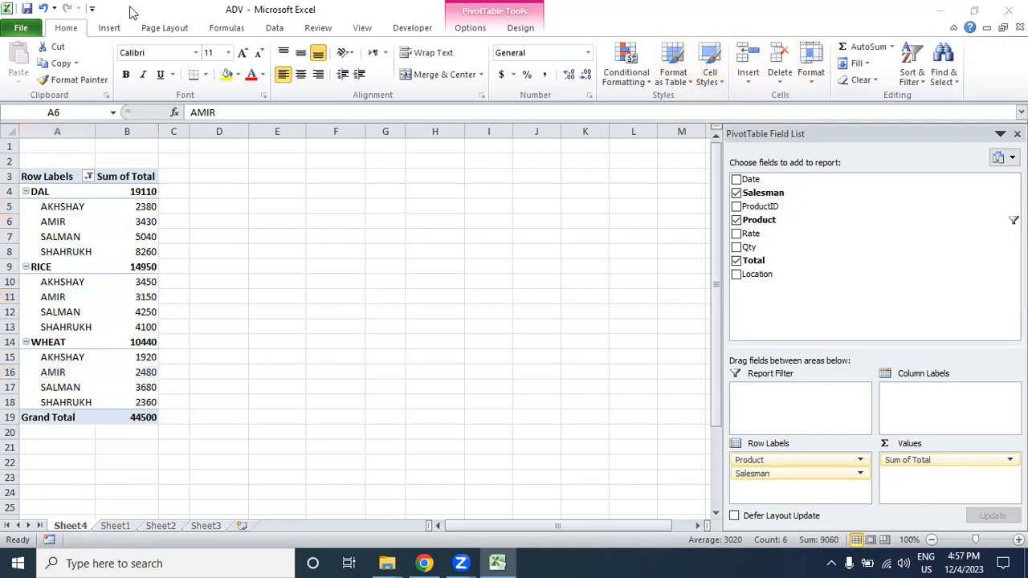
# - Insert a clustered column PivotChart from the PivotTable, placed higher on the sheet beside the table and enlarged
pyautogui.click(523, 34)
pyautogui.click(477, 34)
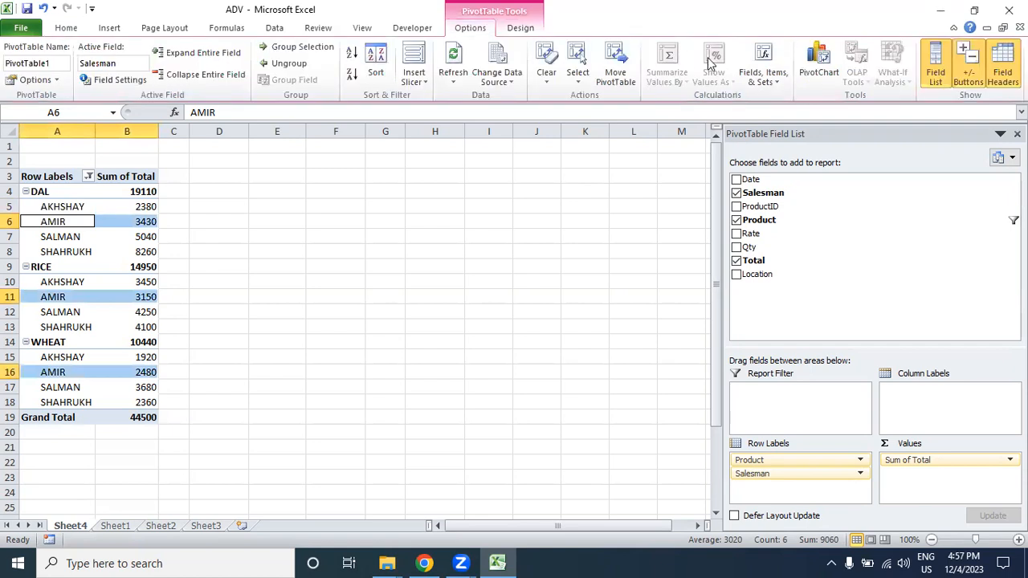
pyautogui.click(819, 60)
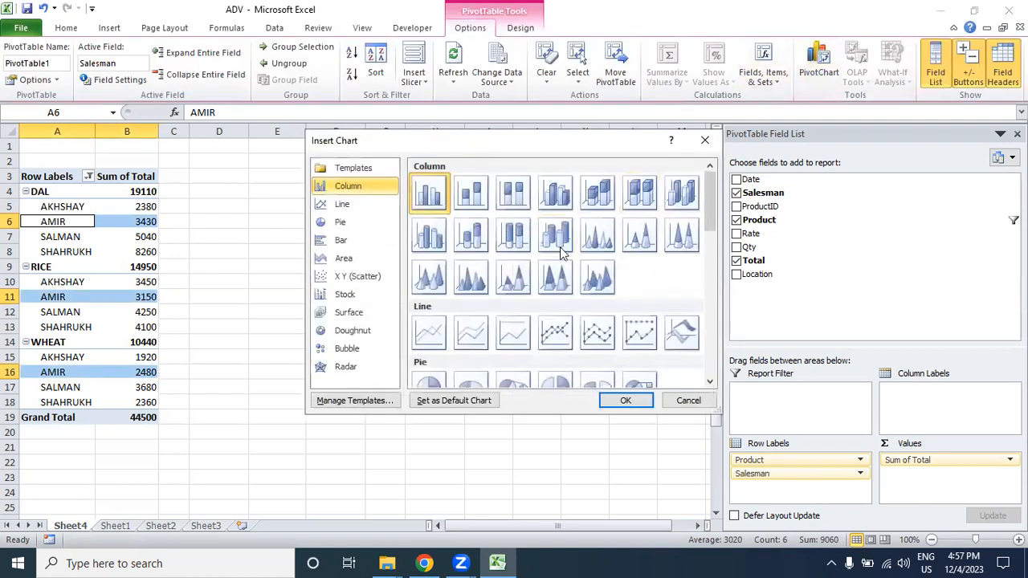
pyautogui.click(622, 397)
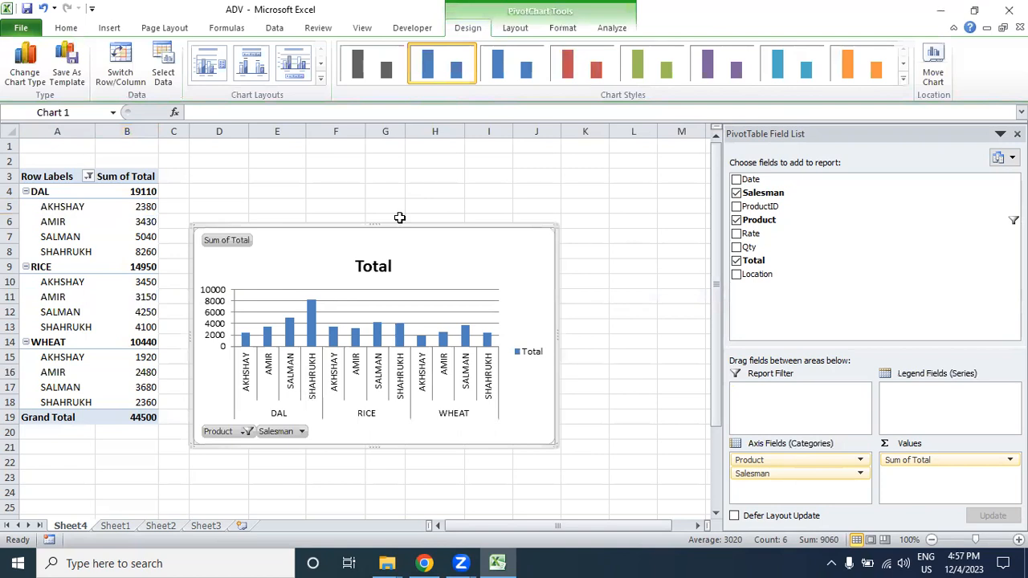
pyautogui.moveTo(400, 220); pyautogui.dragTo(421, 141)
pyautogui.moveTo(574, 364); pyautogui.dragTo(671, 474)
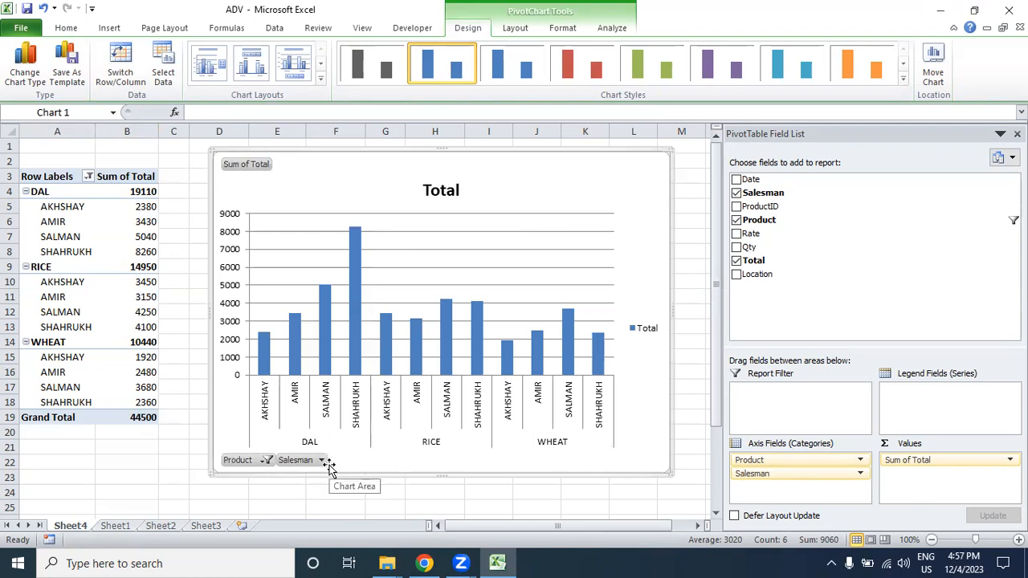
# - Add SALT to the products shown, using the PivotChart's Product filter
pyautogui.click(268, 460)
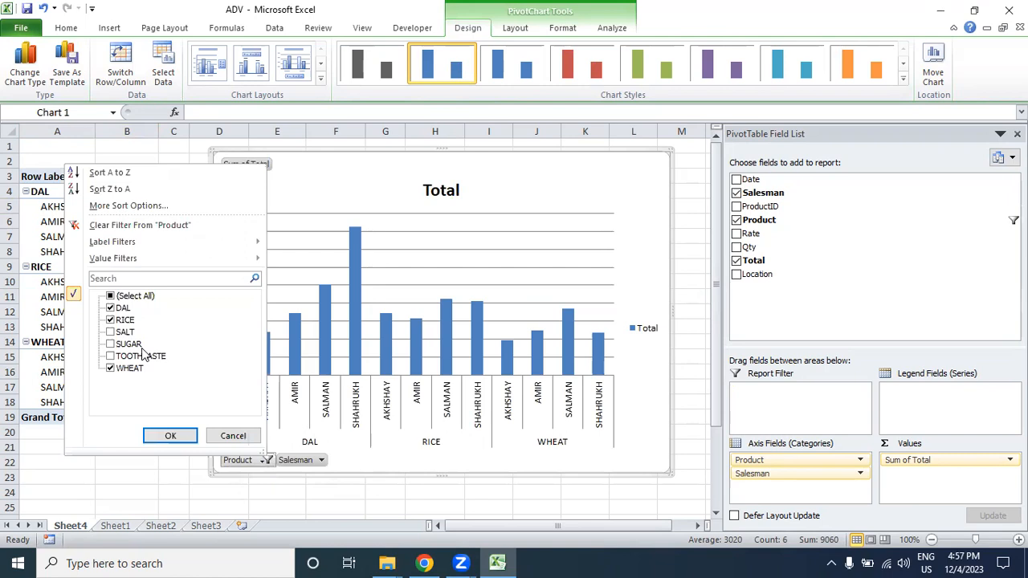
pyautogui.click(112, 332)
pyautogui.click(171, 438)
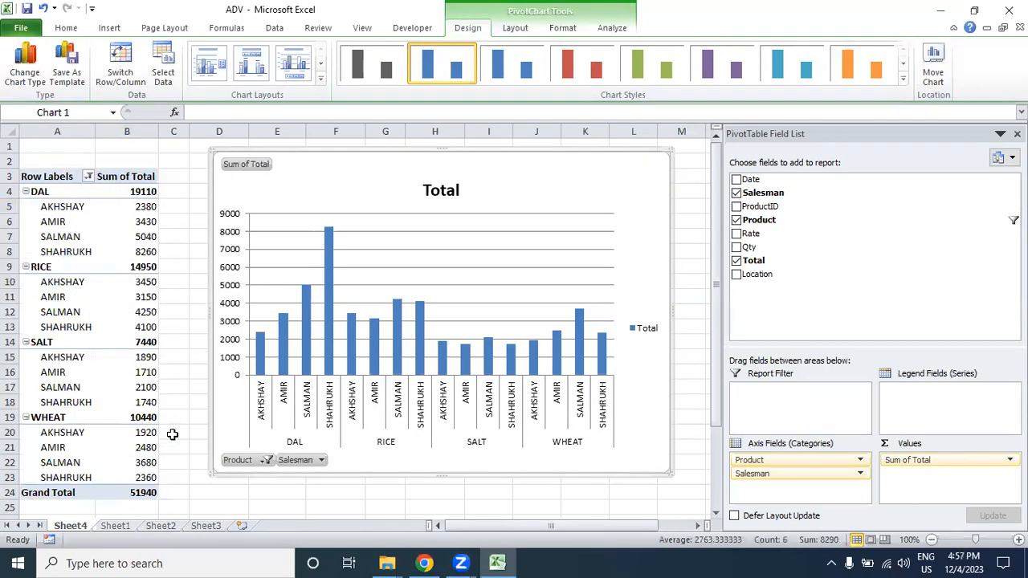
# - Filter the PivotChart's Salesman field to show only the first two salesmen in the list
pyautogui.click(320, 460)
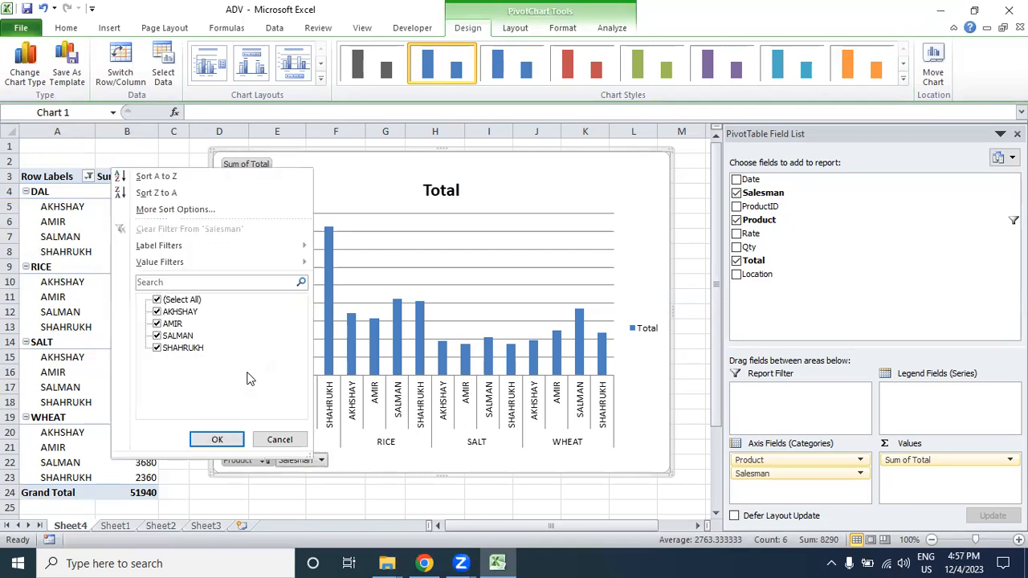
pyautogui.click(157, 300)
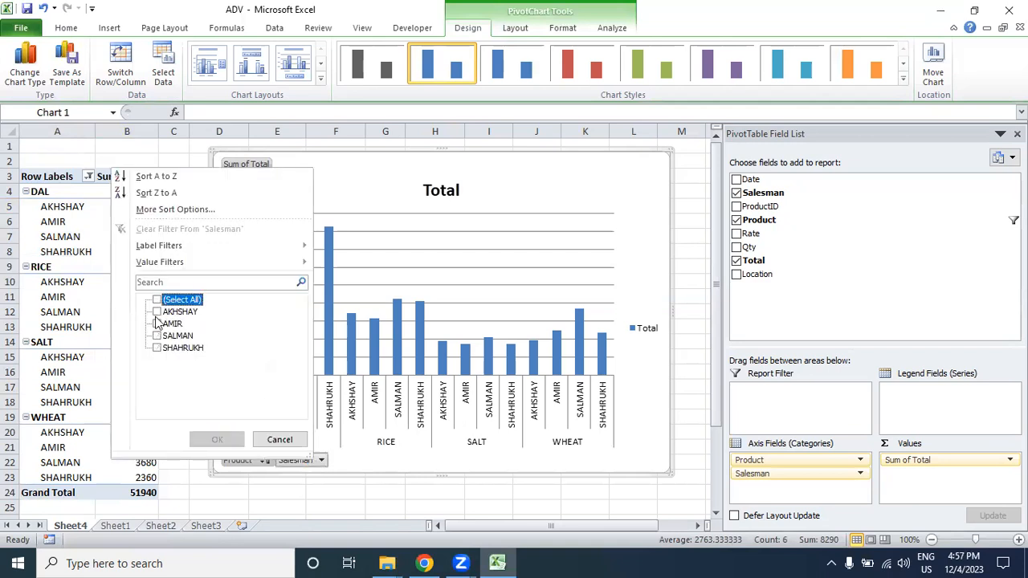
pyautogui.click(156, 323)
pyautogui.click(157, 312)
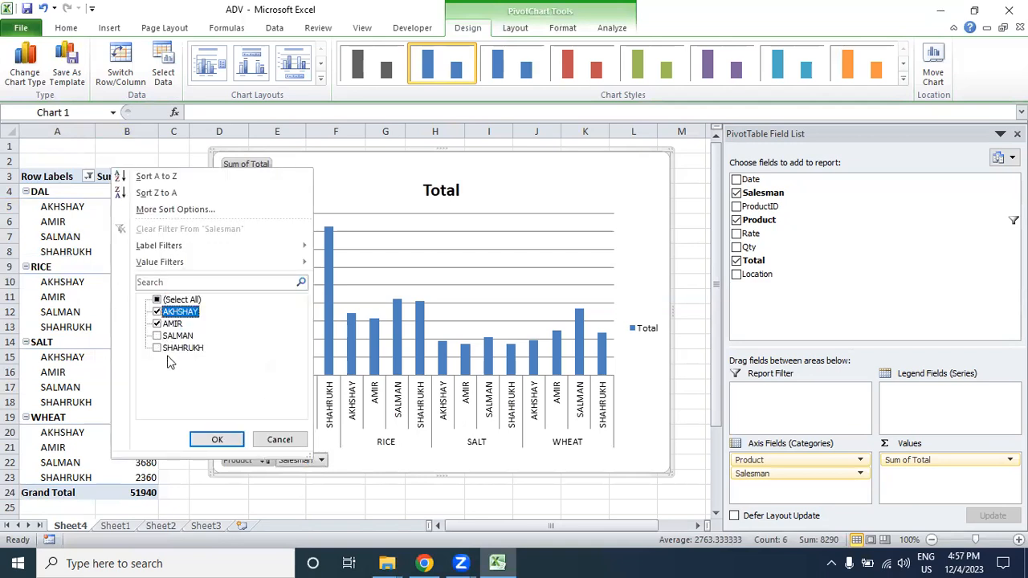
pyautogui.click(215, 439)
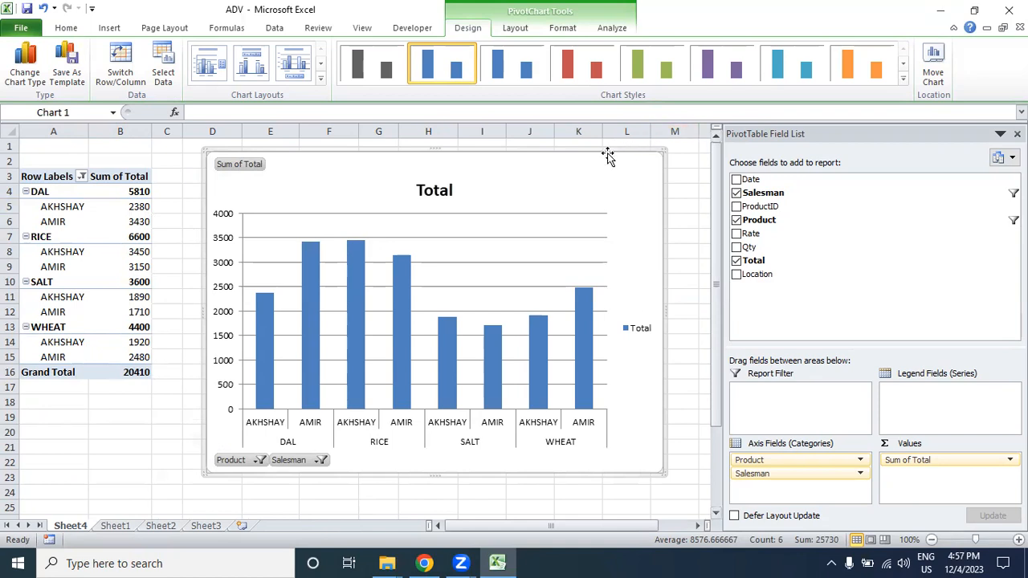
# - Delete the PivotChart from the sheet
pyautogui.press('Delete')
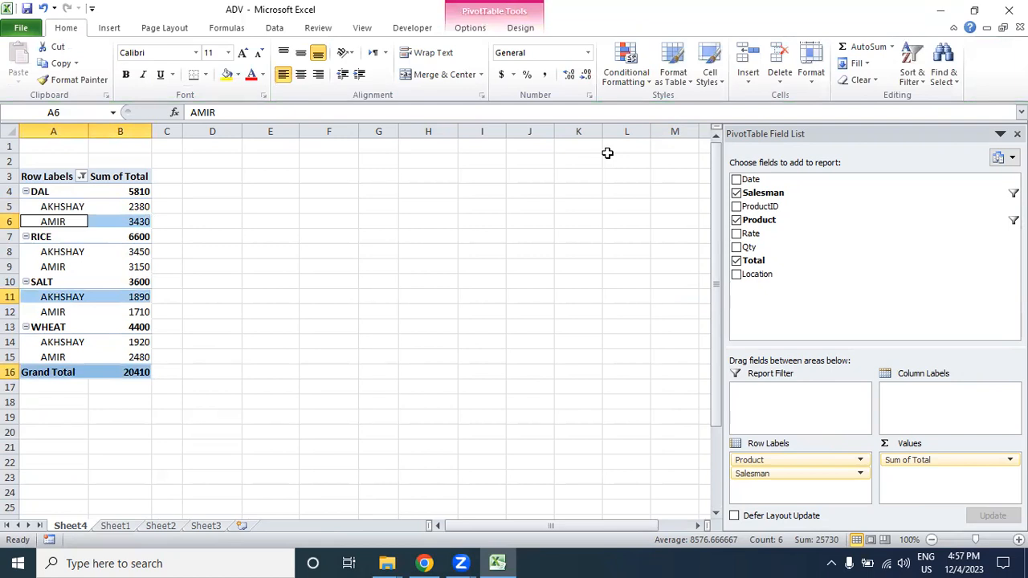
# - Examine the PivotTable's product and salesman rows with their totals, and check the items in the Product filter
pyautogui.click(53, 209)
pyautogui.click(58, 222)
pyautogui.click(54, 191)
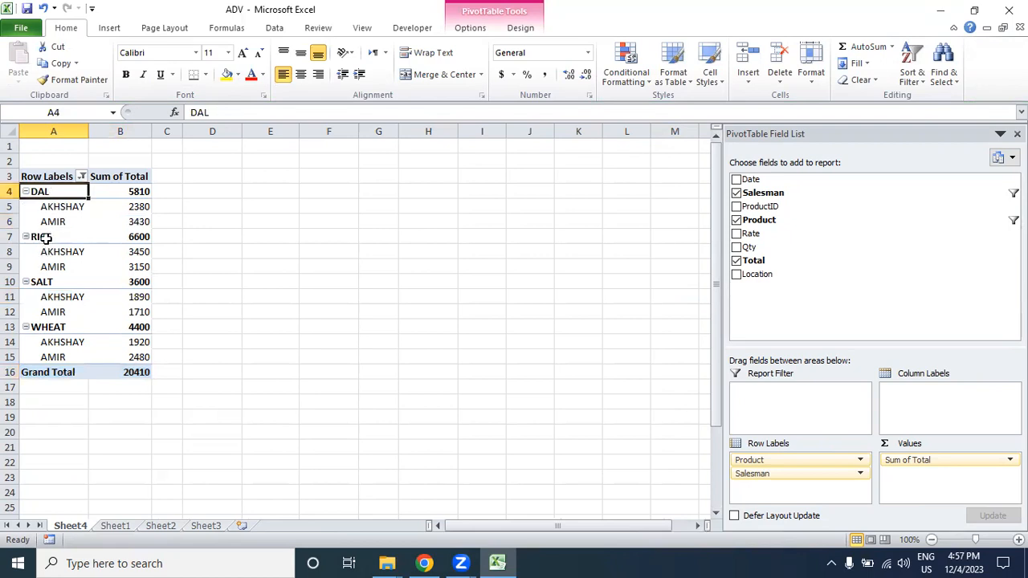
pyautogui.click(46, 237)
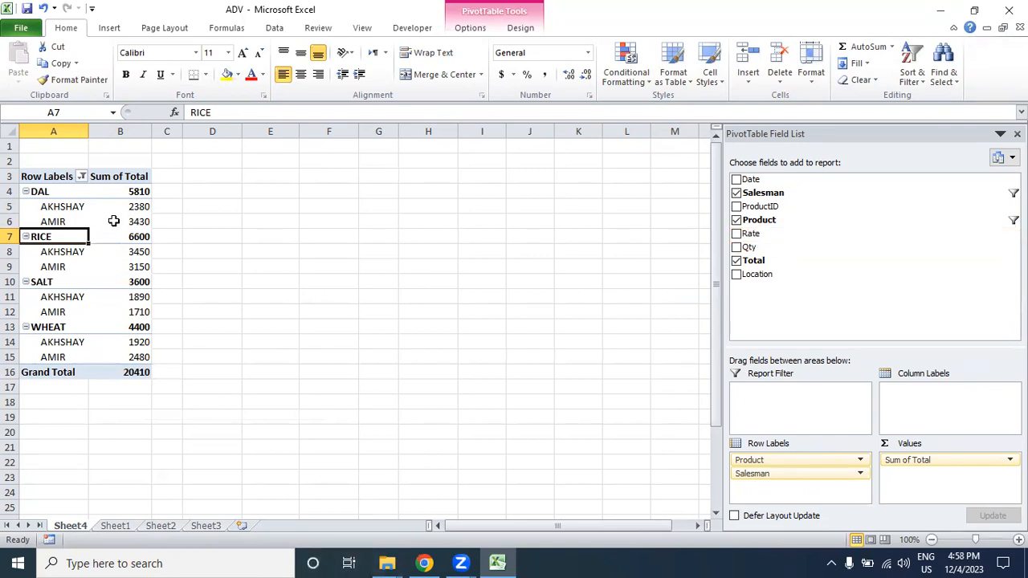
pyautogui.click(124, 190)
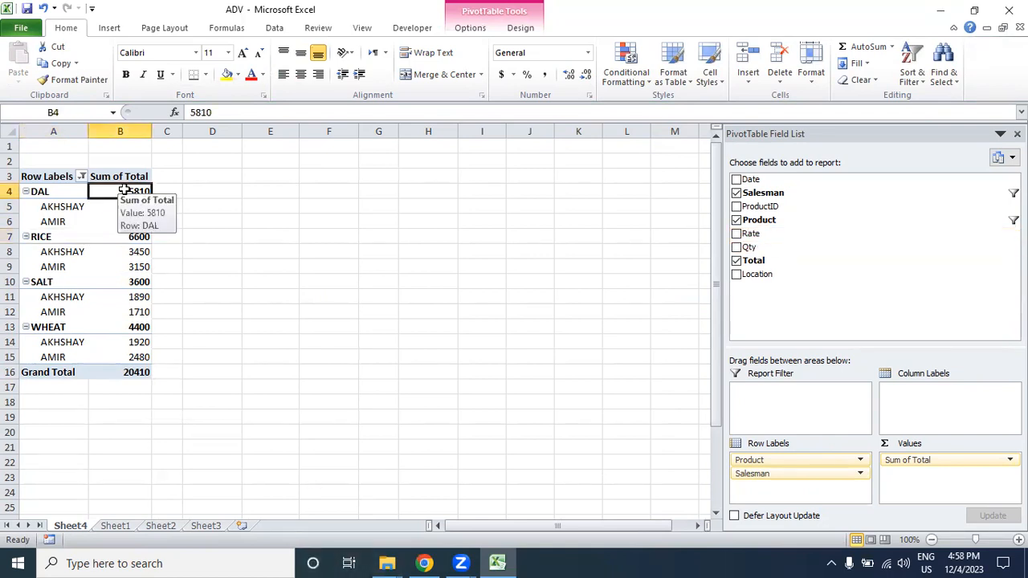
pyautogui.click(83, 176)
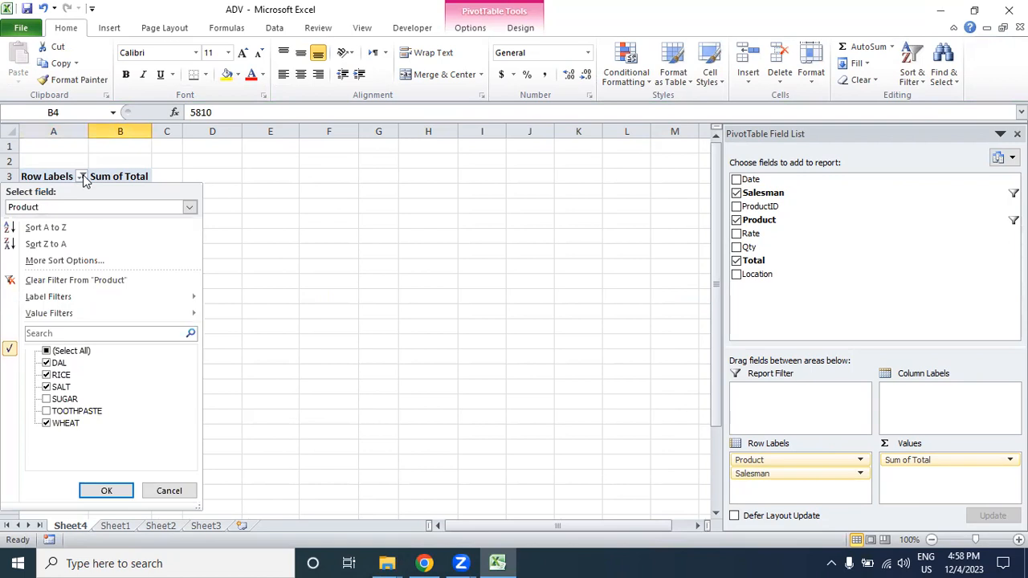
pyautogui.press('Return')
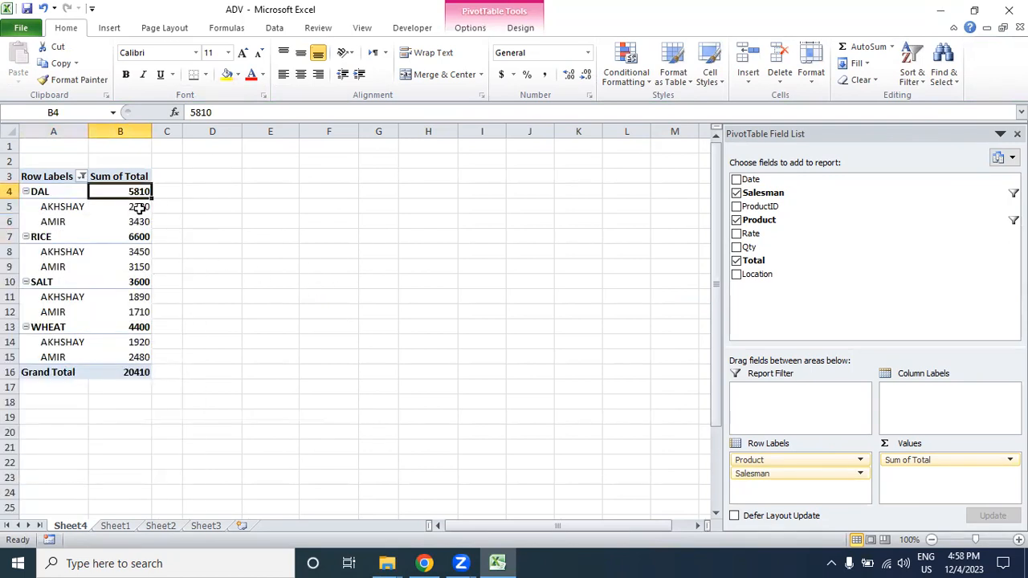
pyautogui.click(139, 208)
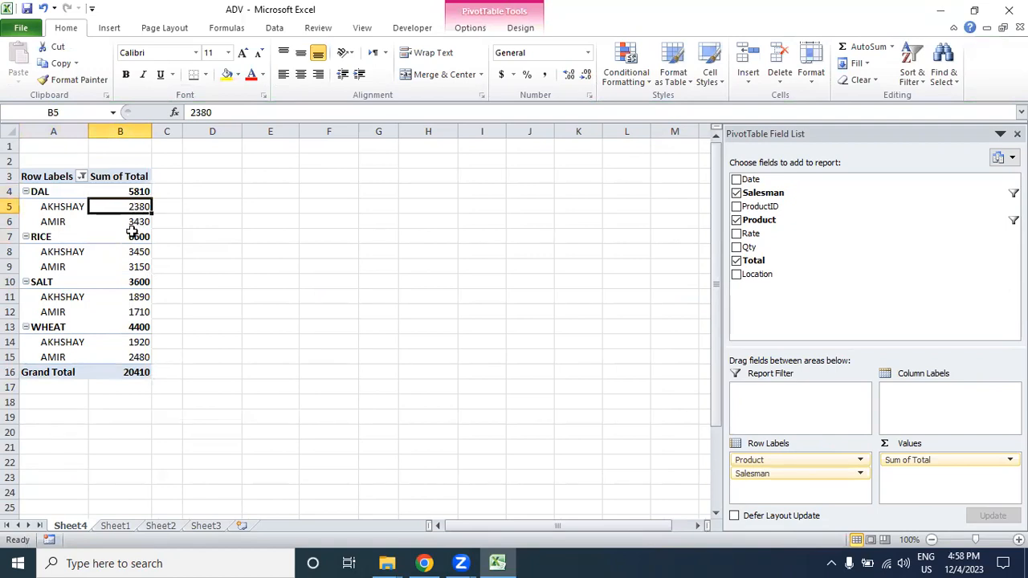
# - Show all products again in the PivotTable by selecting every item in the Product filter
pyautogui.click(83, 176)
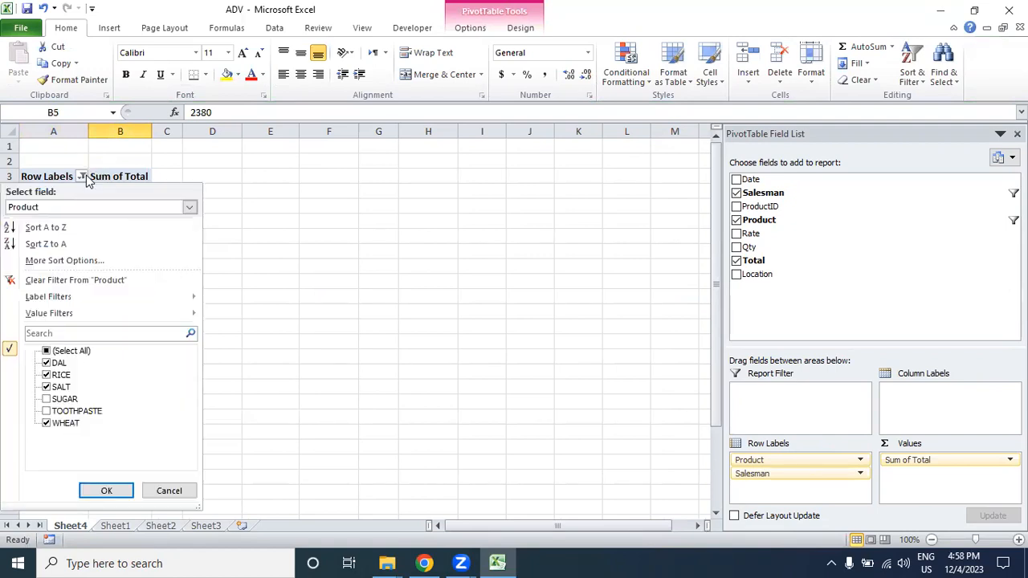
pyautogui.click(47, 351)
pyautogui.click(101, 490)
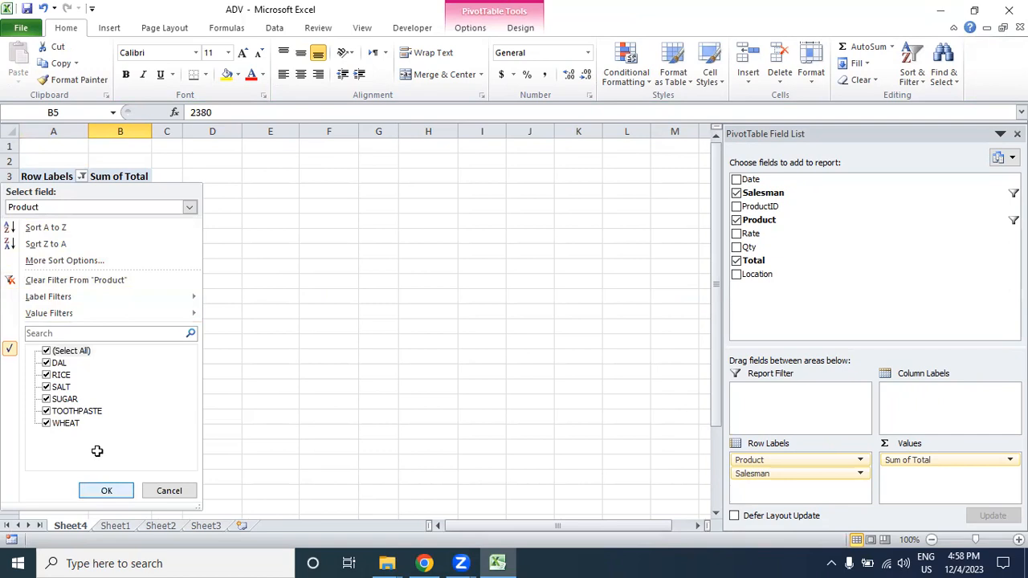
pyautogui.click(90, 178)
pyautogui.click(89, 177)
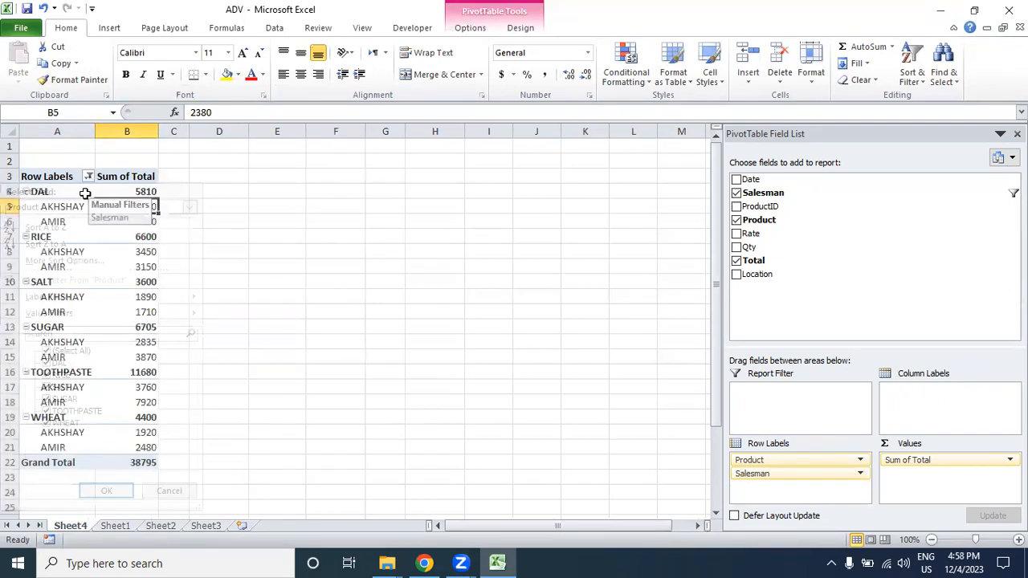
# - Show all salesmen again in the PivotTable by selecting every item in the Salesman filter
pyautogui.click(56, 221)
pyautogui.click(54, 210)
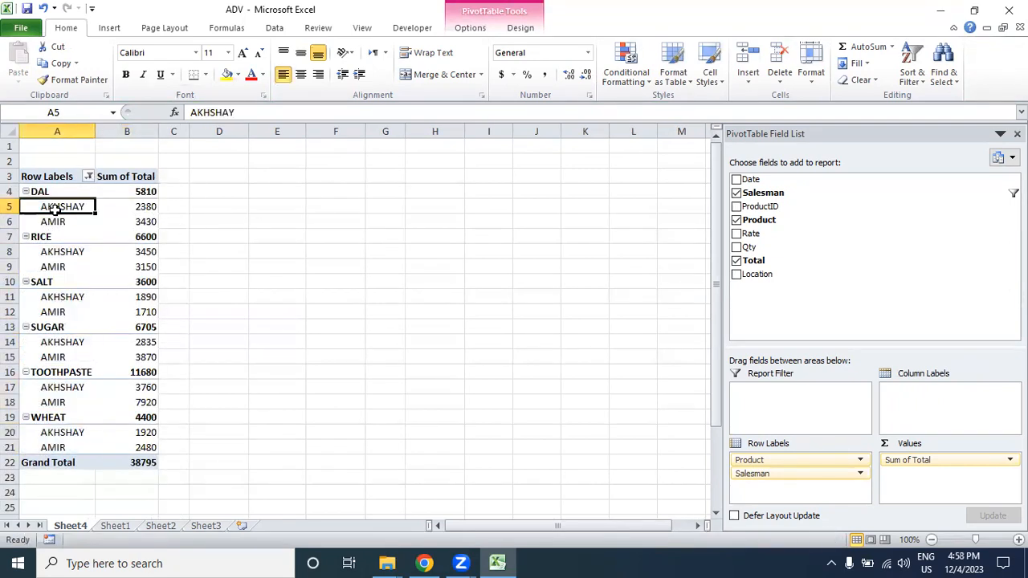
pyautogui.click(89, 177)
pyautogui.click(54, 352)
pyautogui.click(103, 490)
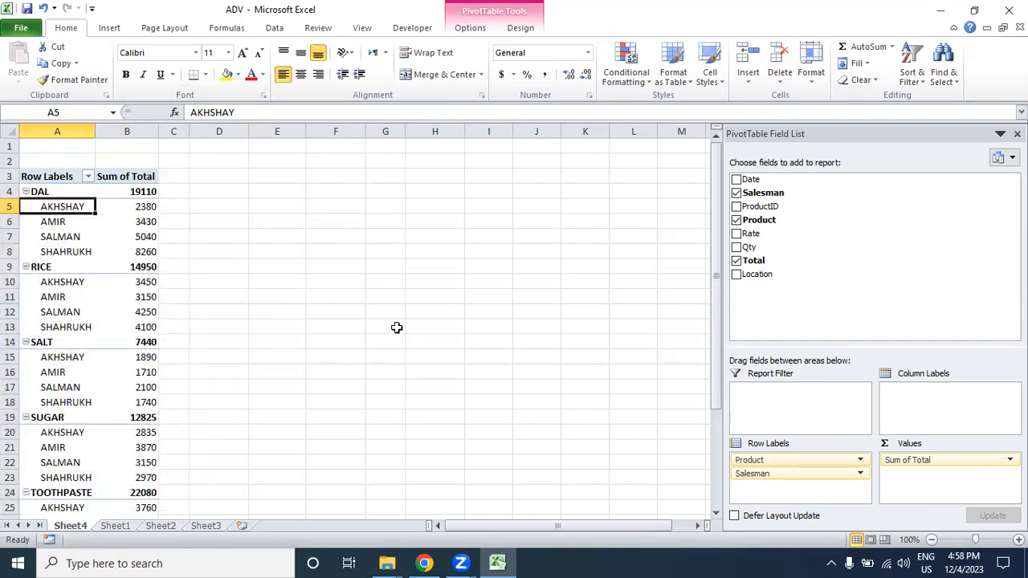
# - Review the unfiltered PivotTable's salesman totals under each product and the items in the Product filter
pyautogui.click(397, 327)
pyautogui.click(136, 222)
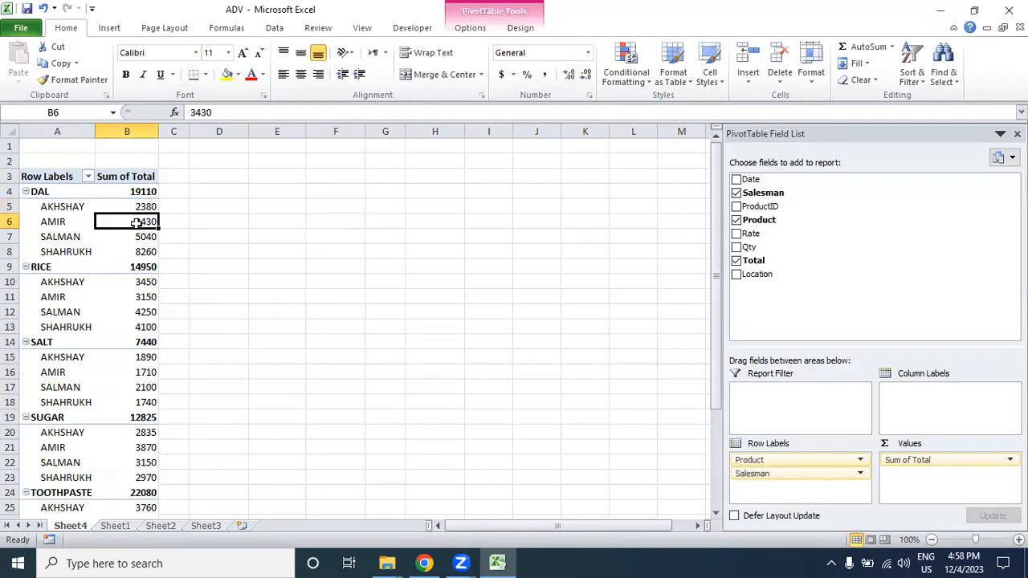
pyautogui.scroll(-5, 135, 222)
pyautogui.scroll(5, 132, 221)
pyautogui.click(135, 236)
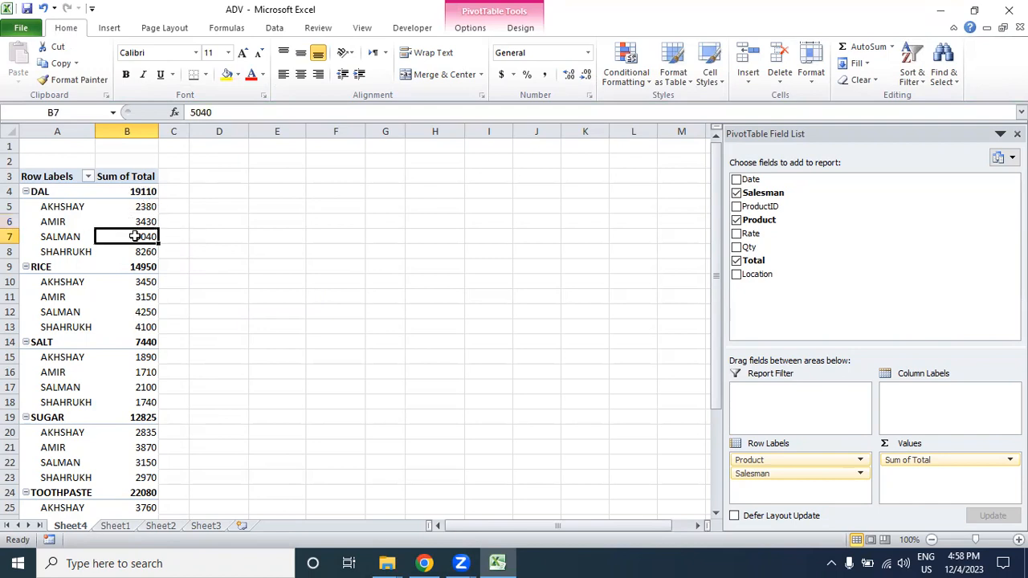
pyautogui.moveTo(135, 236)
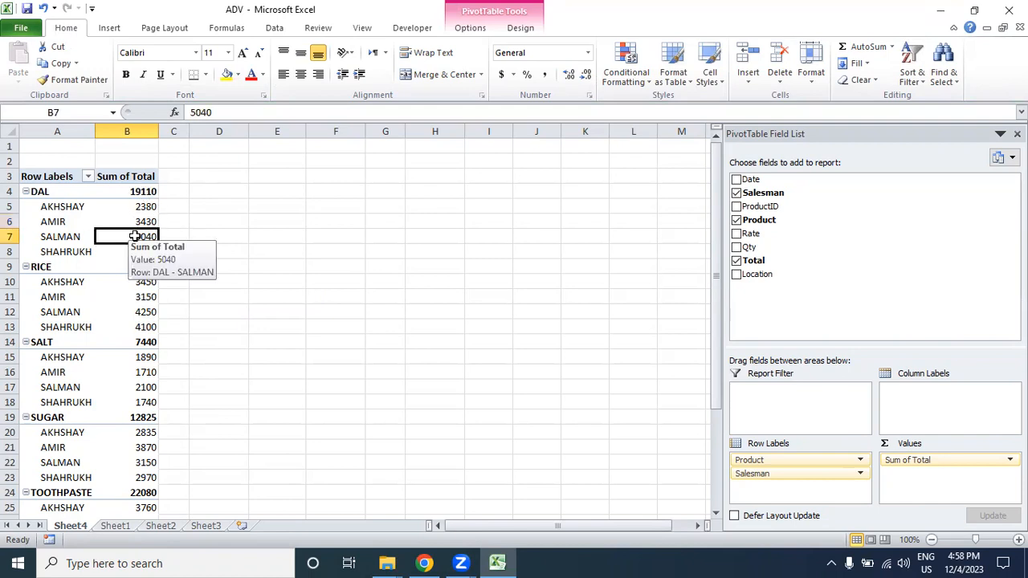
pyautogui.click(88, 177)
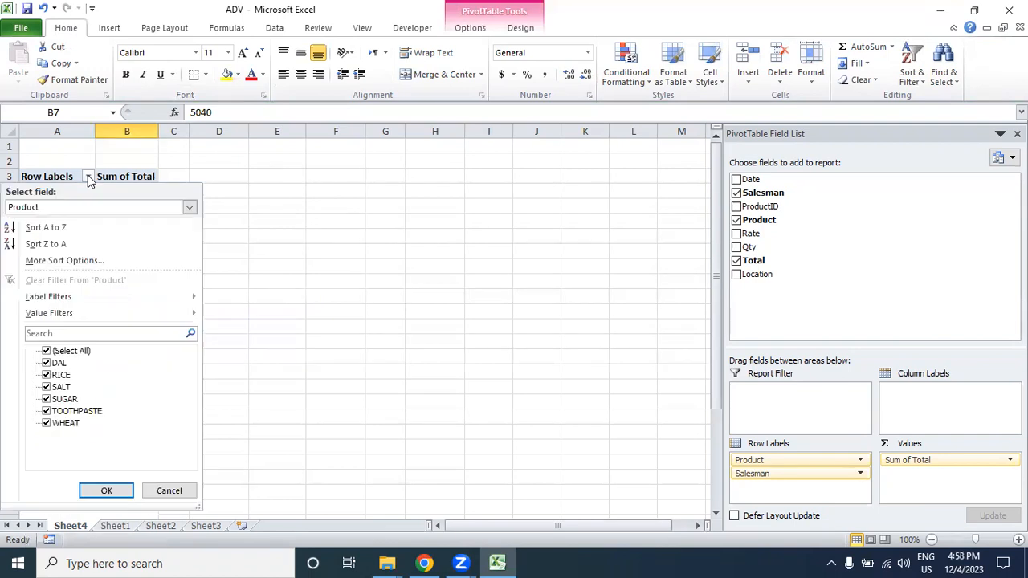
pyautogui.click(171, 491)
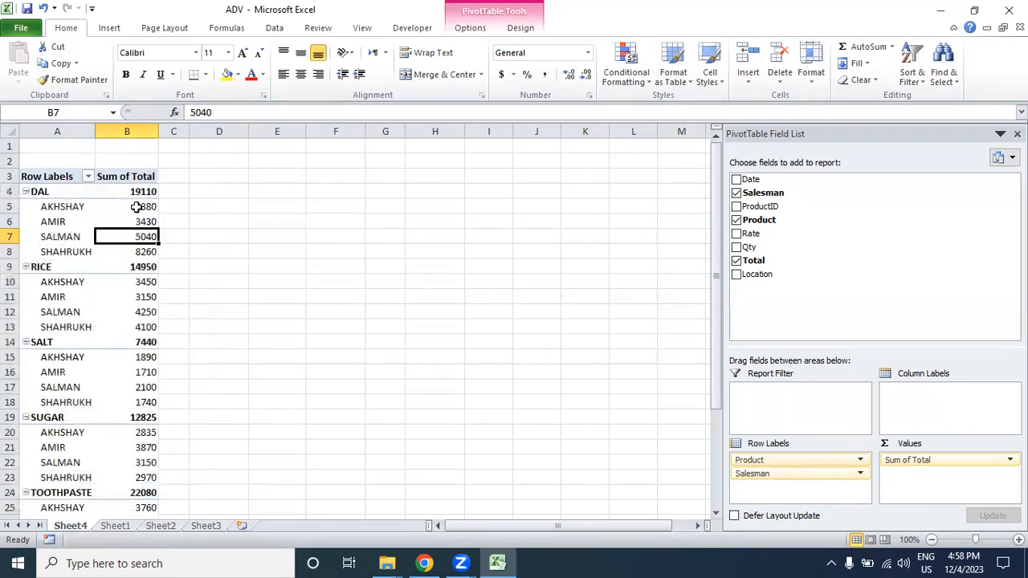
pyautogui.click(127, 191)
pyautogui.click(89, 177)
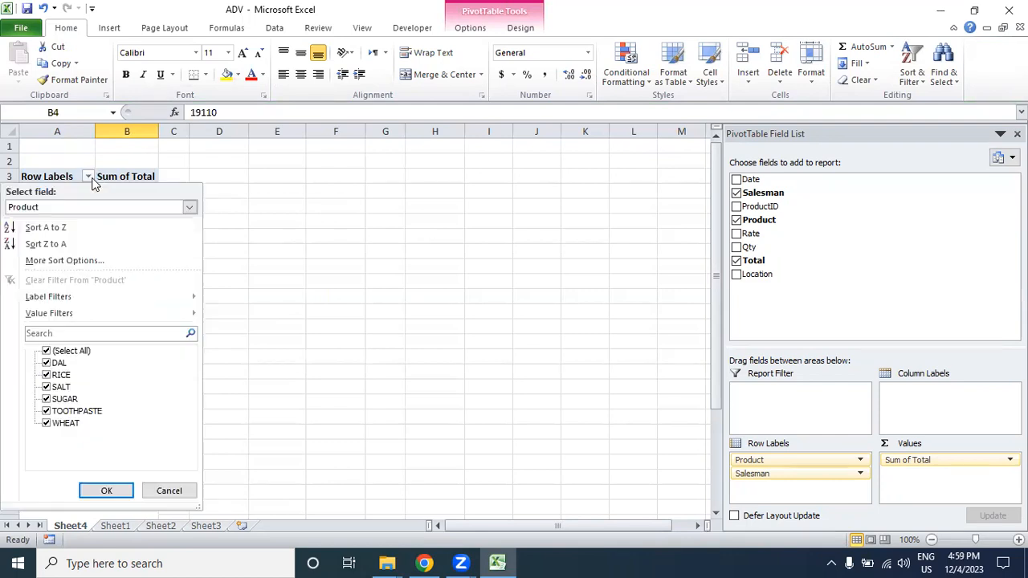
pyautogui.click(95, 181)
pyautogui.click(133, 223)
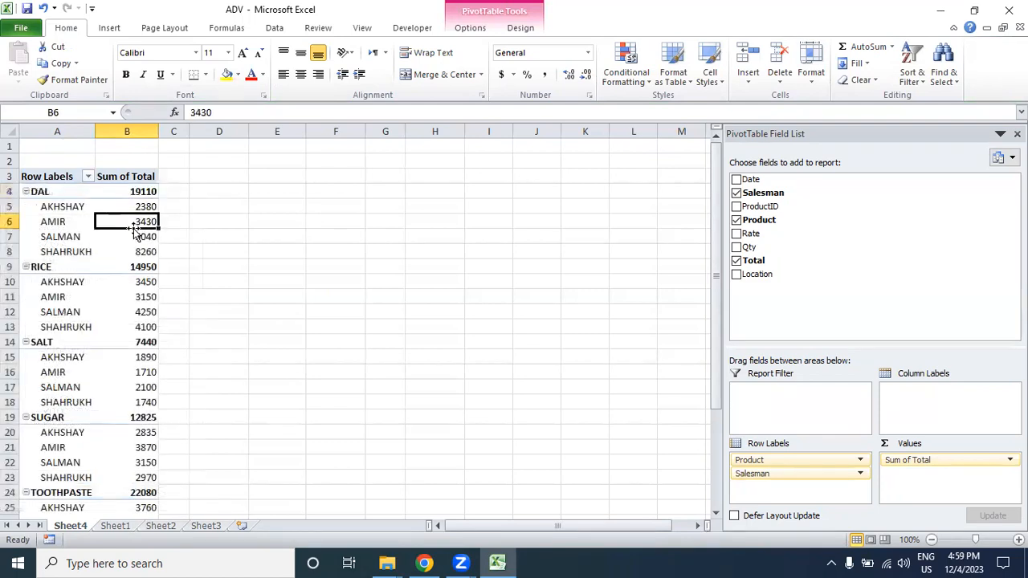
pyautogui.click(88, 176)
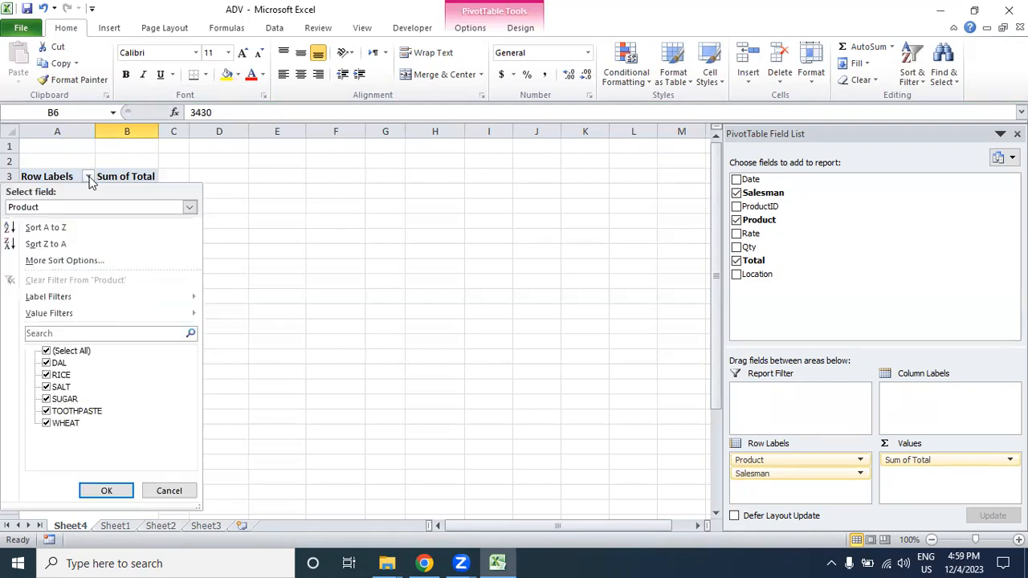
pyautogui.click(377, 244)
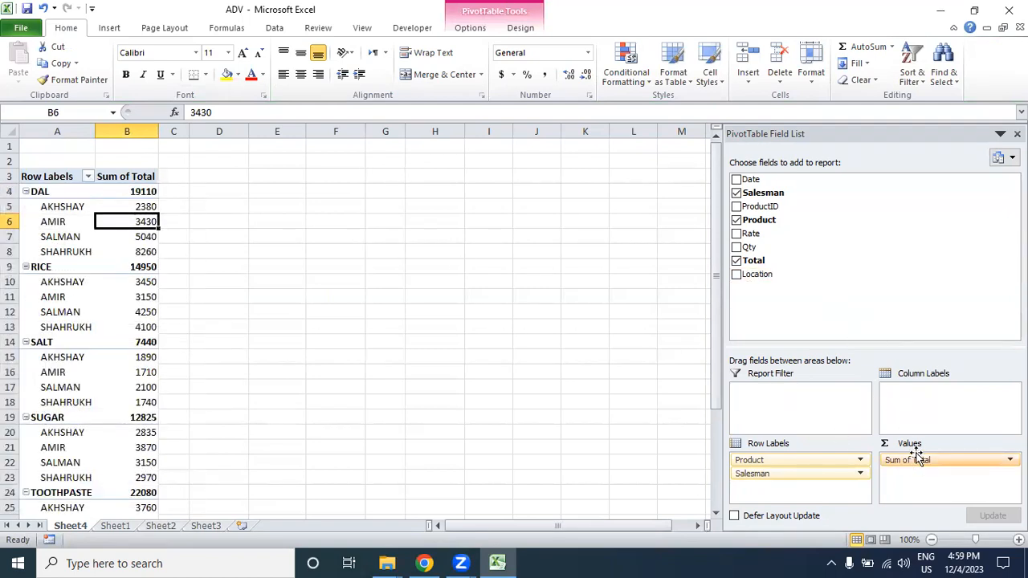
# - Try Total as a report filter, look through its values, and remove it from the report filter area
pyautogui.moveTo(756, 264); pyautogui.dragTo(780, 410)
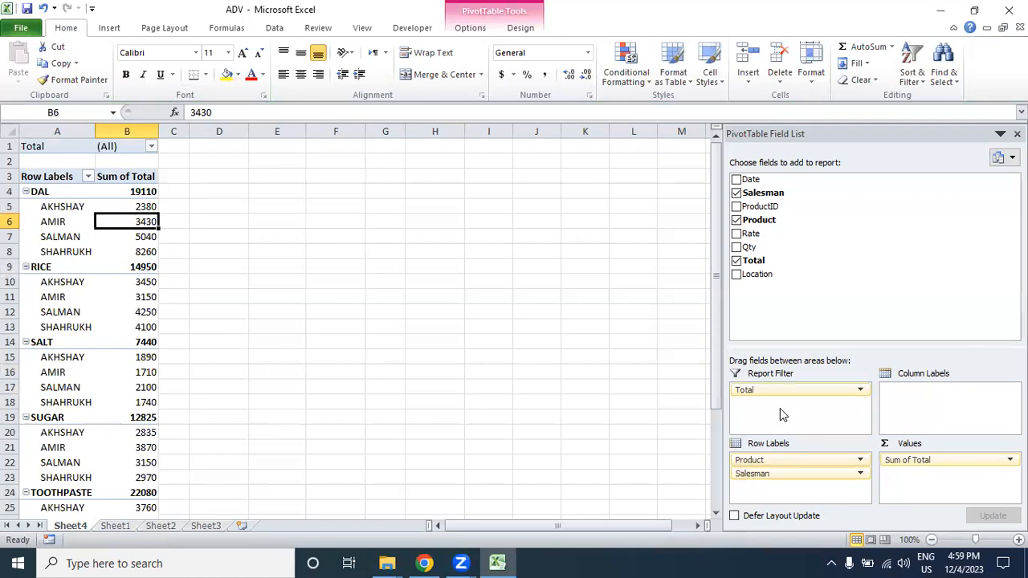
pyautogui.click(860, 392)
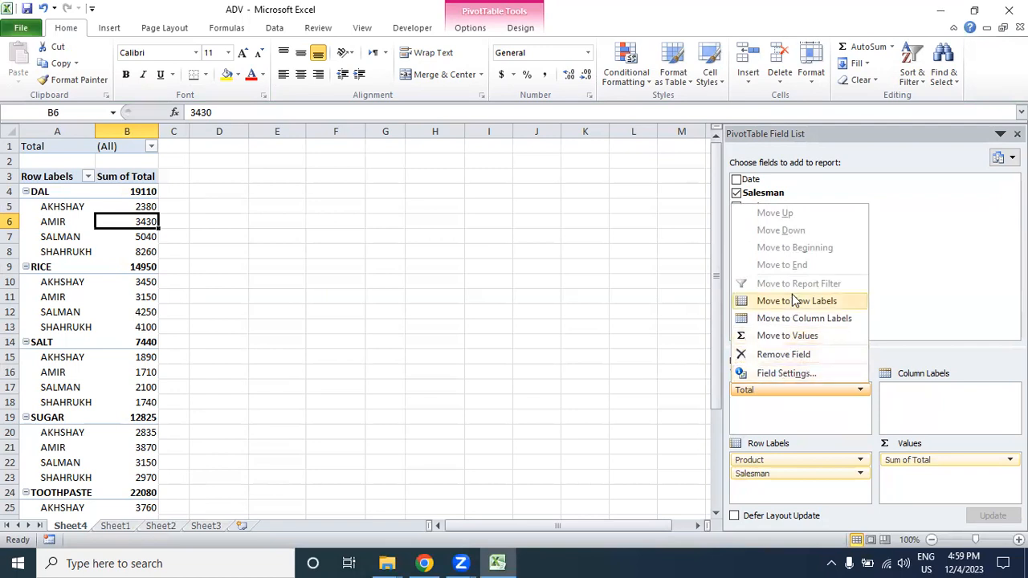
pyautogui.click(151, 146)
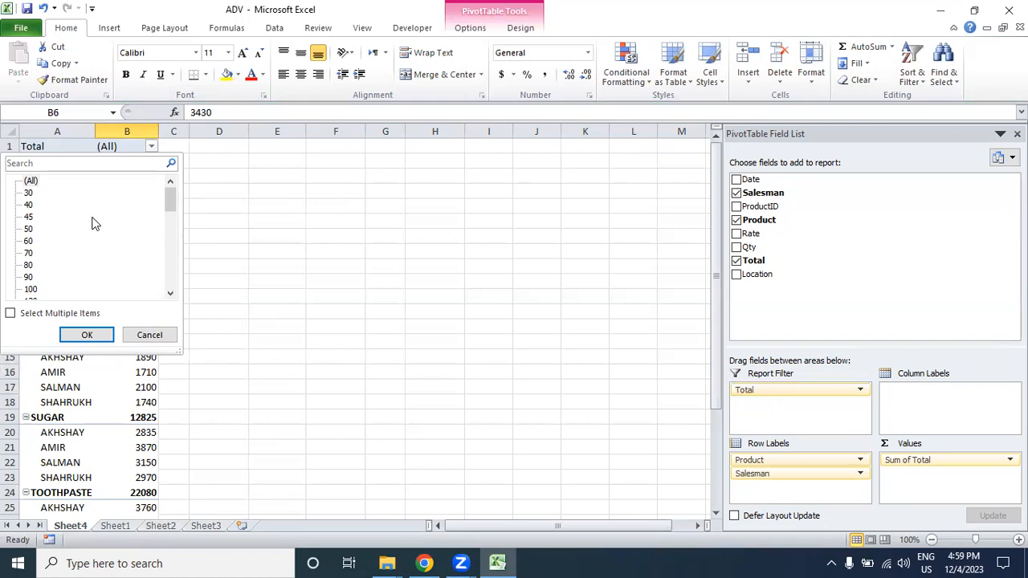
pyautogui.moveTo(172, 202)
pyautogui.mouseDown()
pyautogui.moveTo(169, 313)
pyautogui.moveTo(178, 193)
pyautogui.mouseUp()
pyautogui.moveTo(788, 392); pyautogui.dragTo(802, 188)
pyautogui.click(283, 251)
pyautogui.click(122, 217)
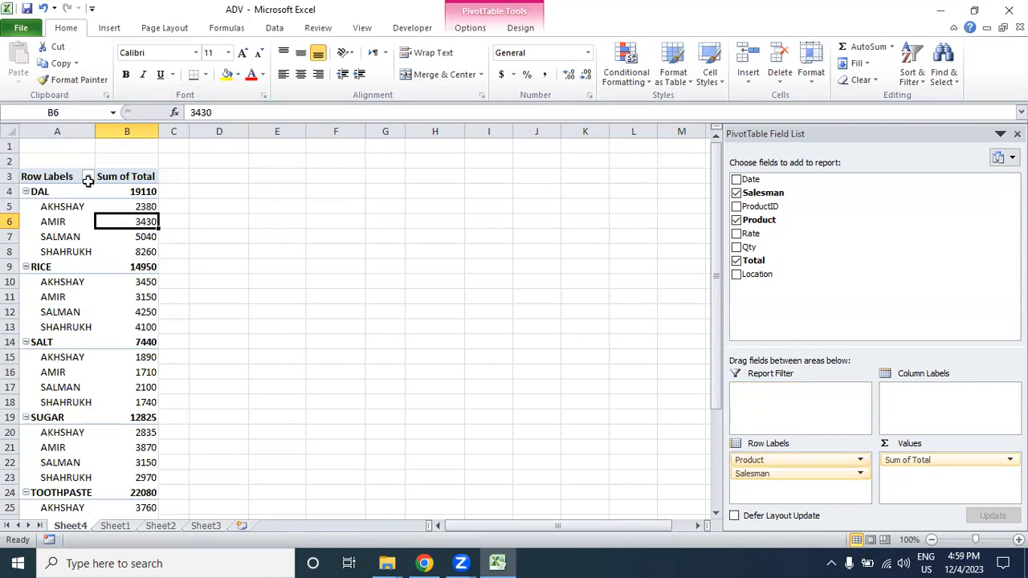
# - Add the Total field to the PivotTable as a report filter
pyautogui.click(61, 217)
pyautogui.click(58, 196)
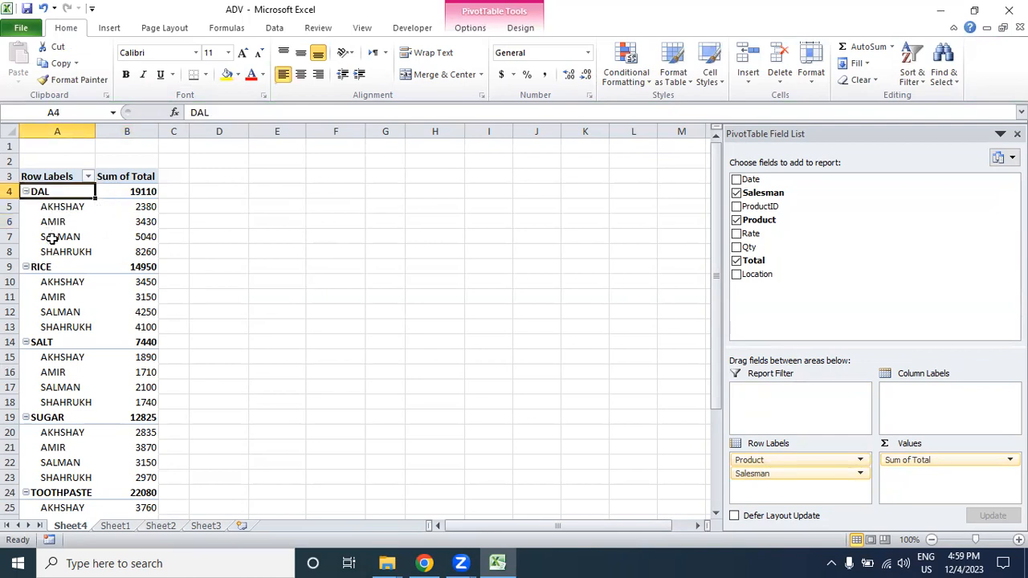
pyautogui.click(63, 222)
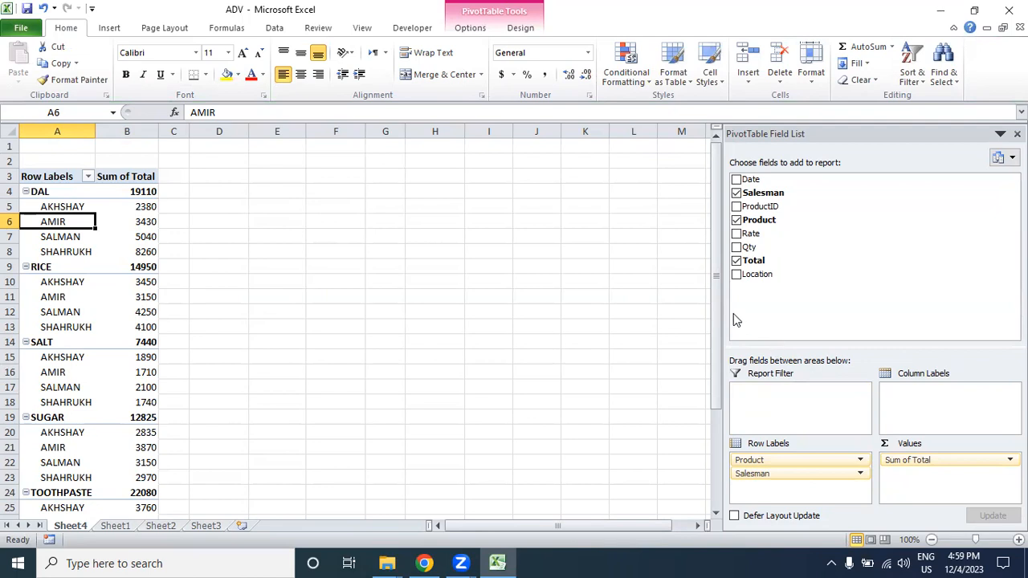
pyautogui.moveTo(759, 260); pyautogui.dragTo(773, 402)
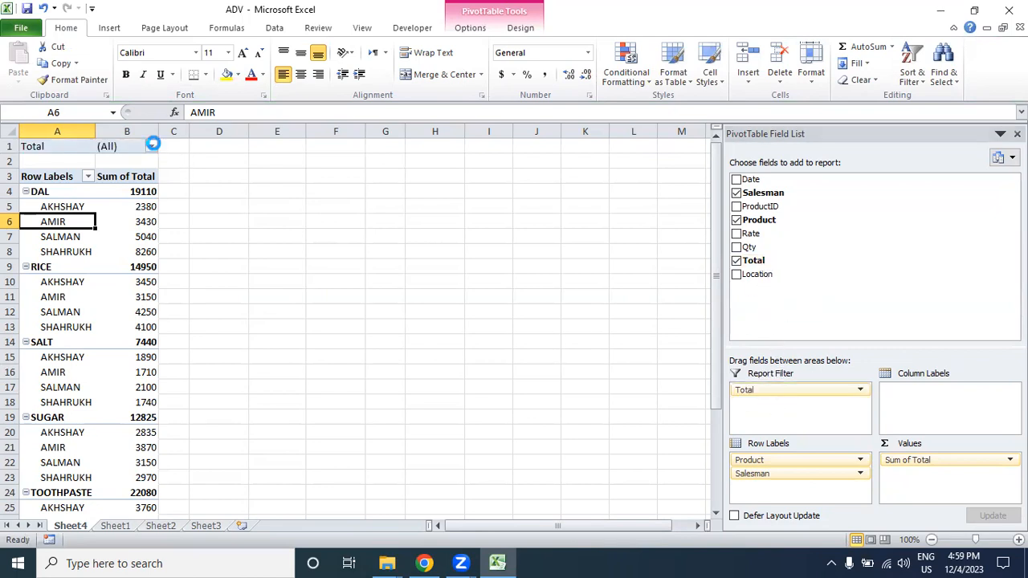
# - Allow multiple items in the Total report filter and restrict it to the values 70, 80 and 90
pyautogui.click(151, 146)
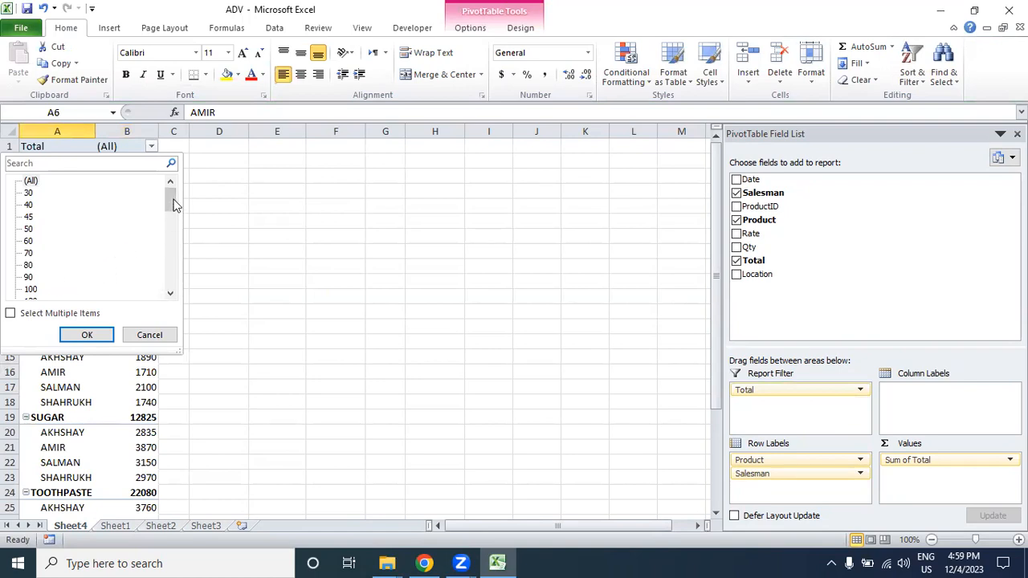
pyautogui.moveTo(175, 205); pyautogui.dragTo(166, 291)
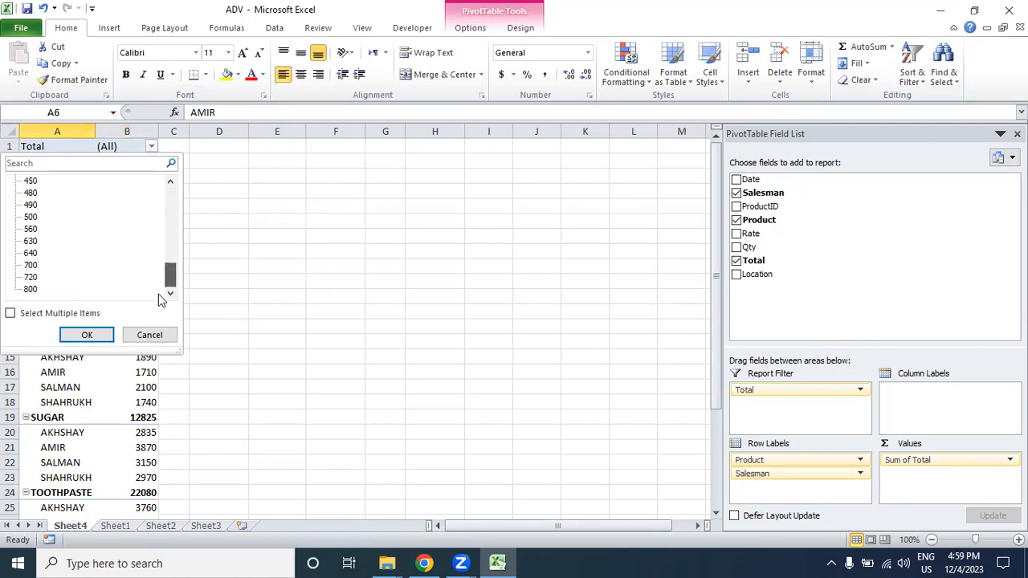
pyautogui.click(52, 317)
pyautogui.click(52, 314)
pyautogui.moveTo(172, 276); pyautogui.dragTo(187, 171)
pyautogui.click(30, 229)
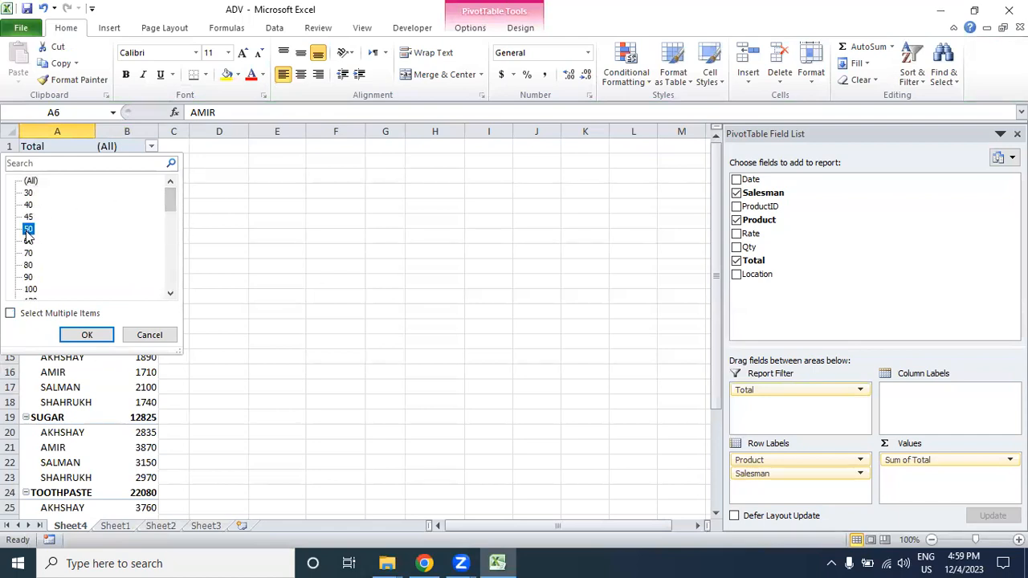
pyautogui.scroll(-1, 56, 249)
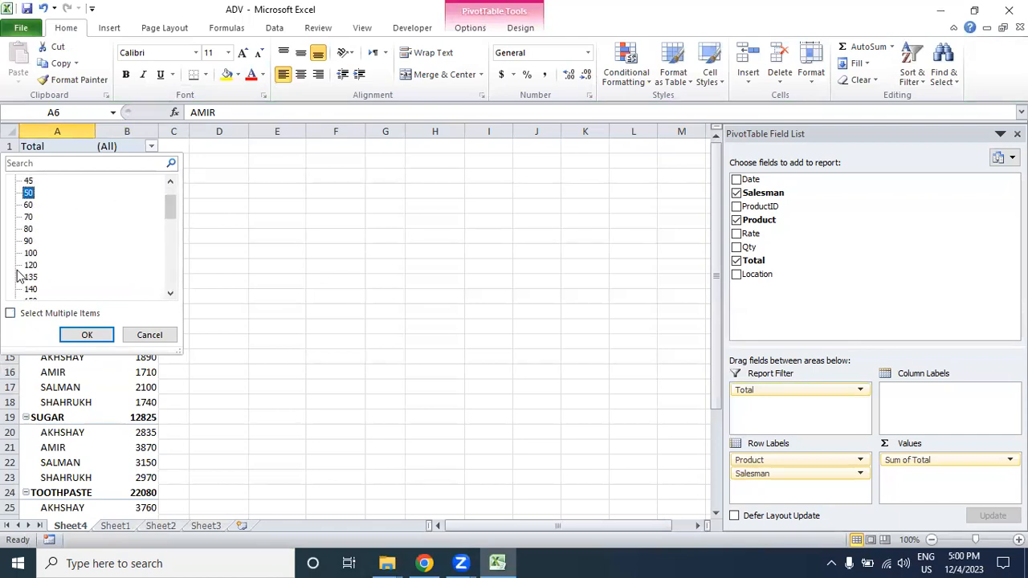
pyautogui.click(11, 313)
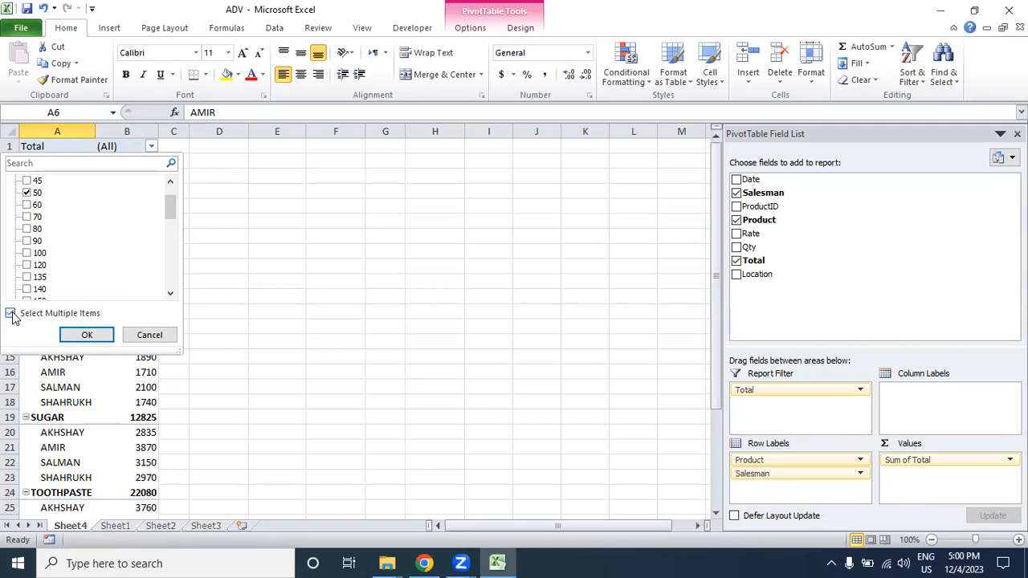
pyautogui.click(28, 194)
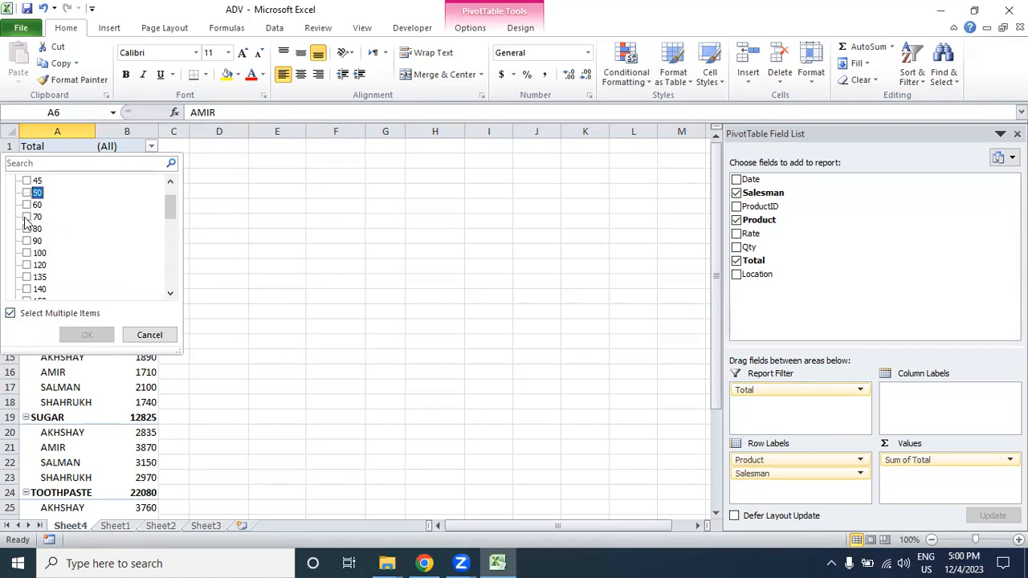
pyautogui.click(26, 216)
pyautogui.click(27, 229)
pyautogui.click(27, 241)
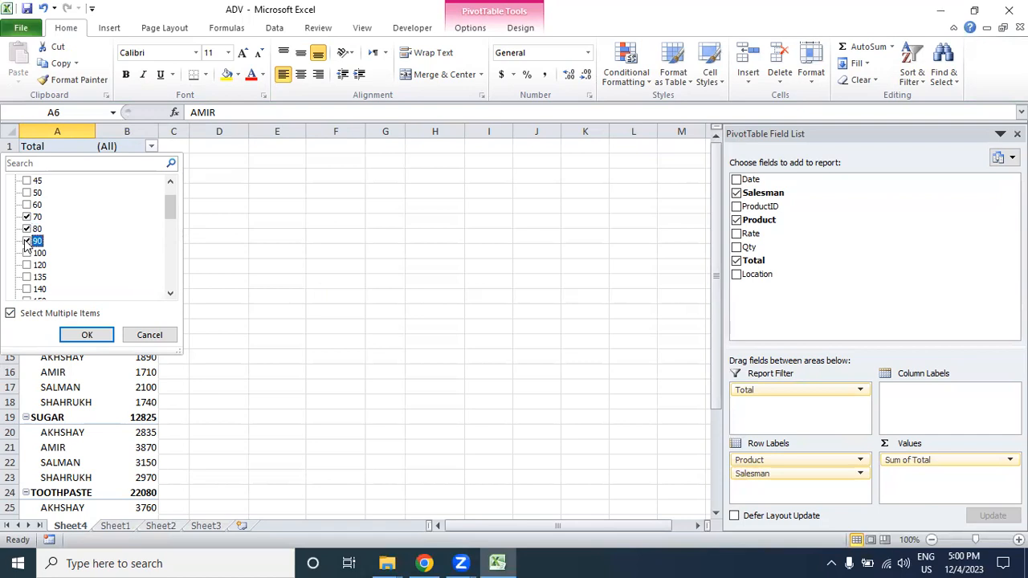
pyautogui.click(87, 335)
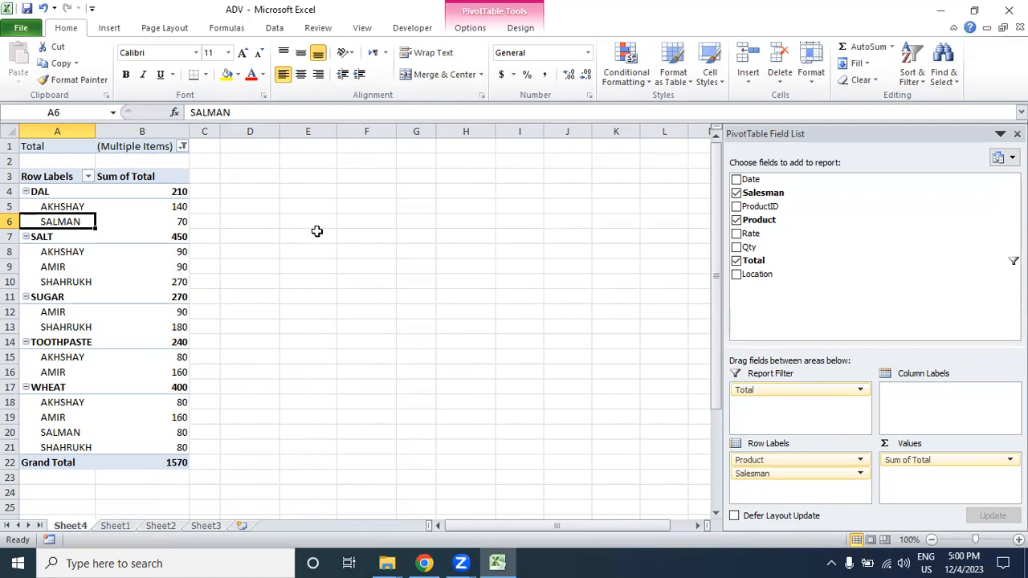
# - Review the values selected in the Total report filter and the Product items in the row labels filter without changing them
pyautogui.click(183, 148)
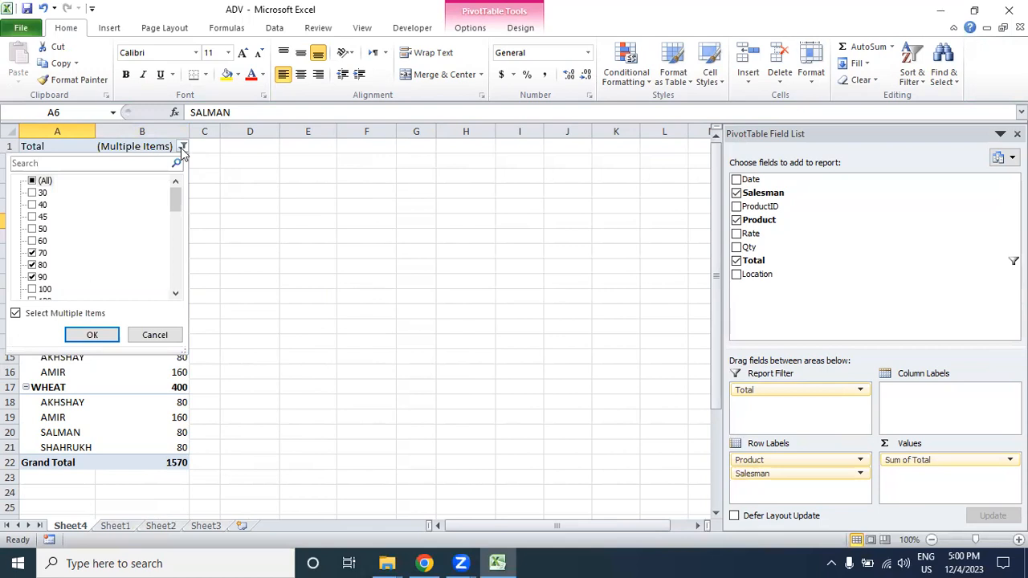
pyautogui.click(15, 314)
pyautogui.click(15, 314)
pyautogui.click(156, 337)
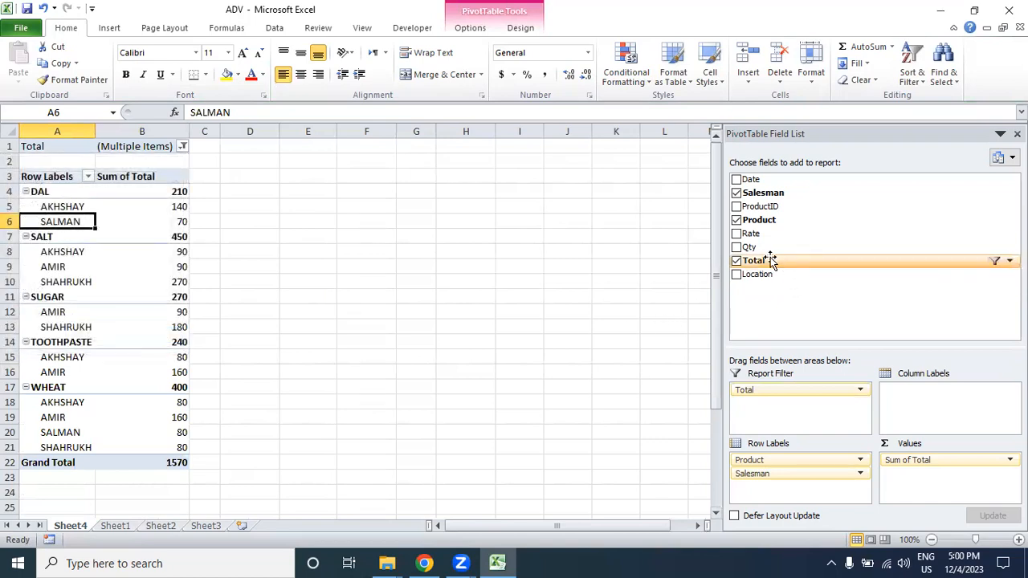
pyautogui.click(152, 203)
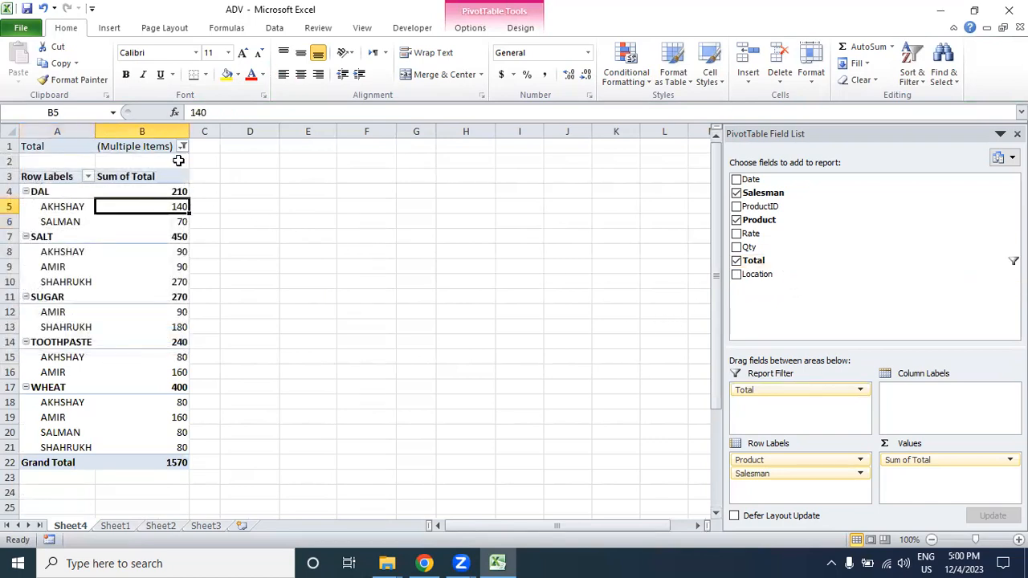
pyautogui.click(182, 147)
pyautogui.click(182, 147)
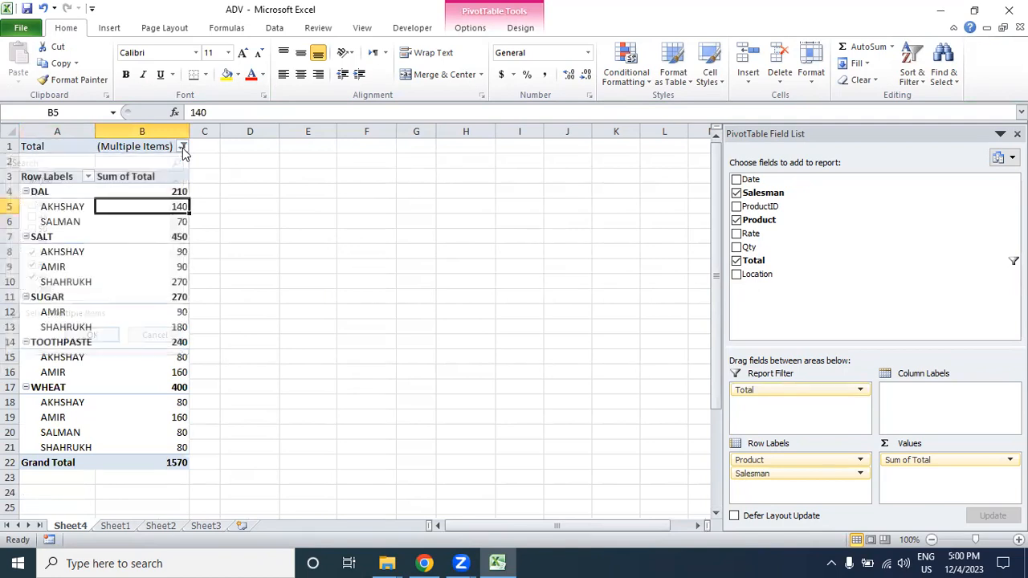
pyautogui.click(172, 191)
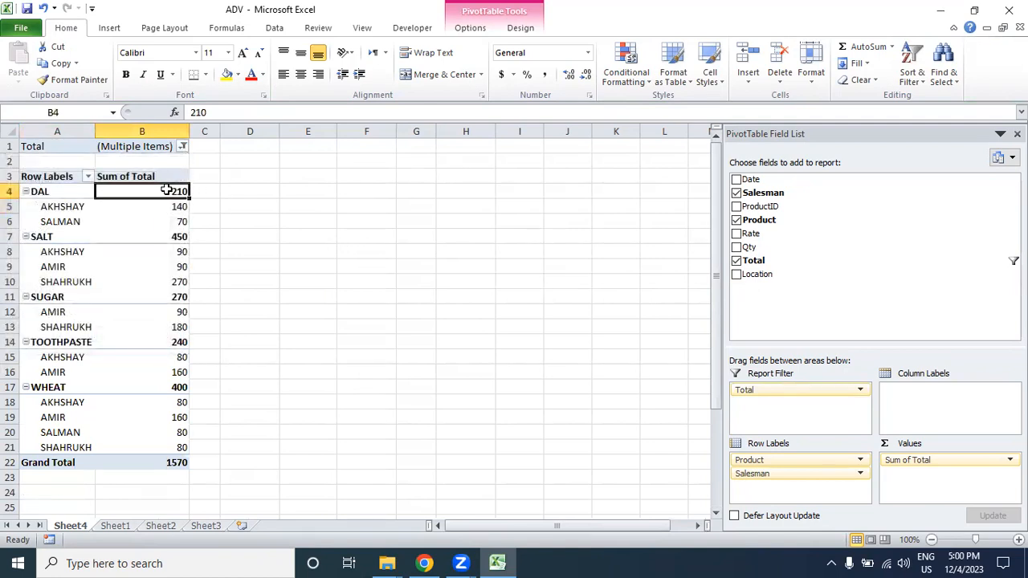
pyautogui.click(88, 177)
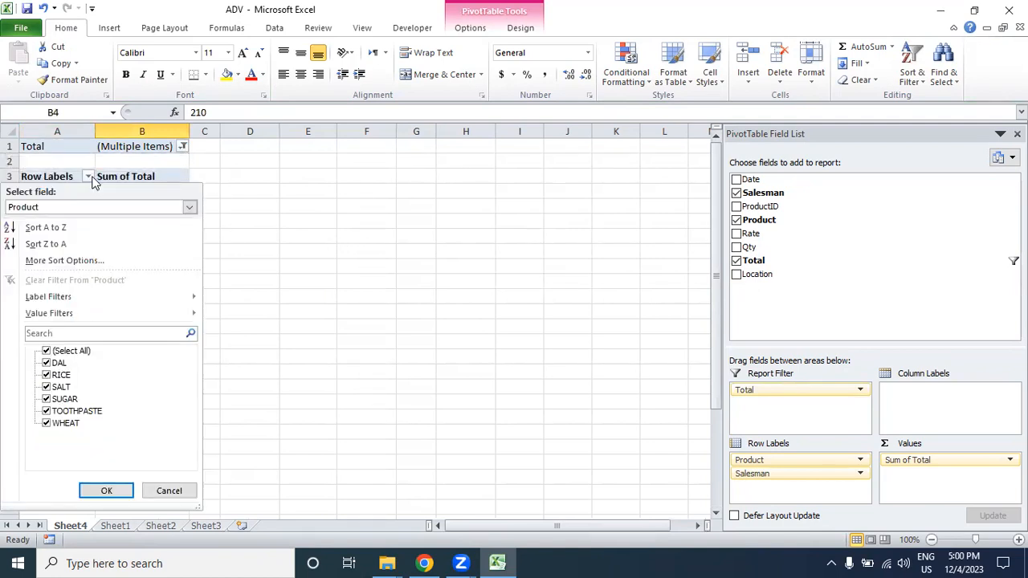
pyautogui.click(147, 187)
pyautogui.click(156, 206)
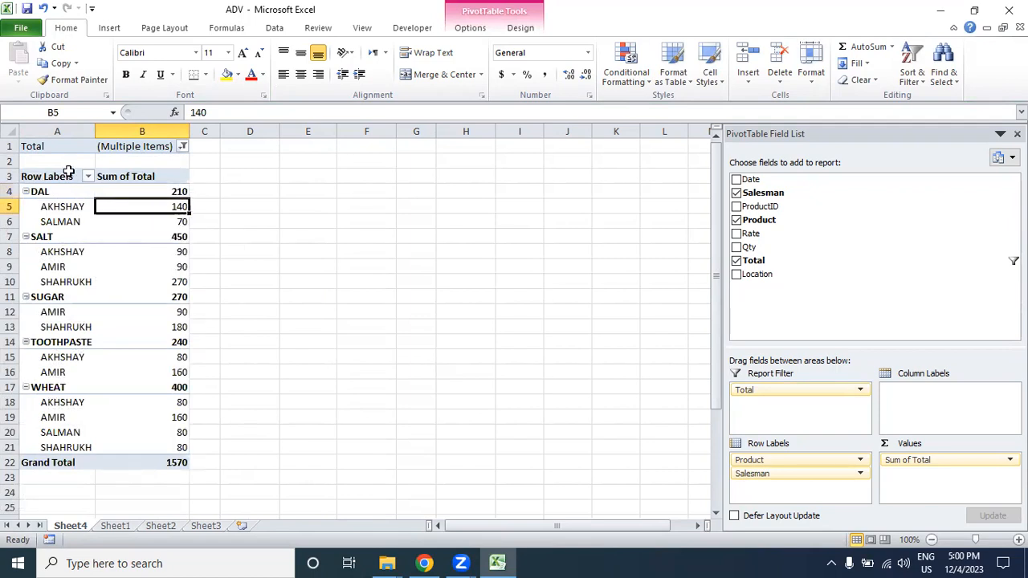
# - Look through the PivotTable options for layout, totals and filters, display, printing and data, and close them unchanged
pyautogui.rightClick(150, 180)
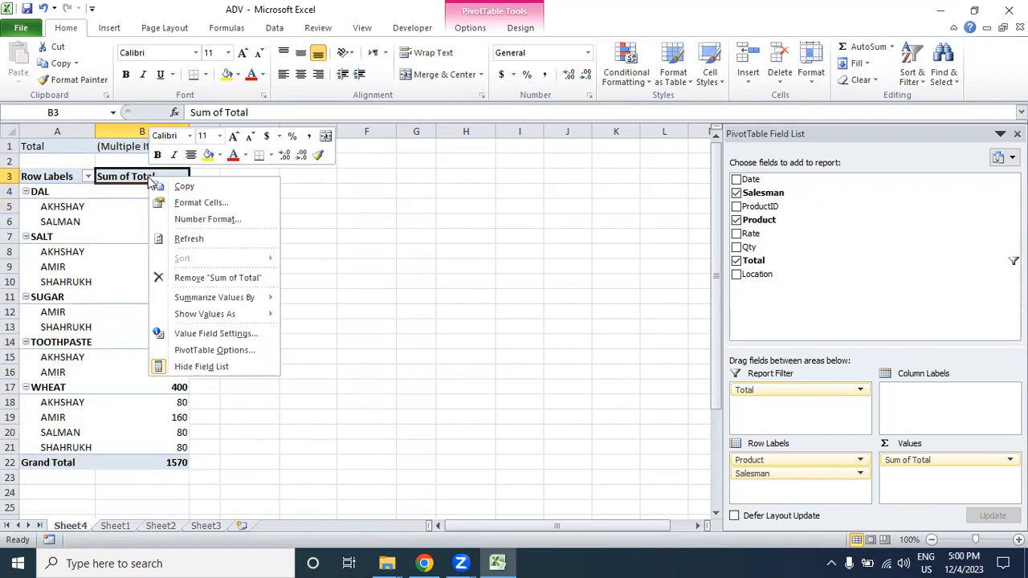
pyautogui.click(215, 351)
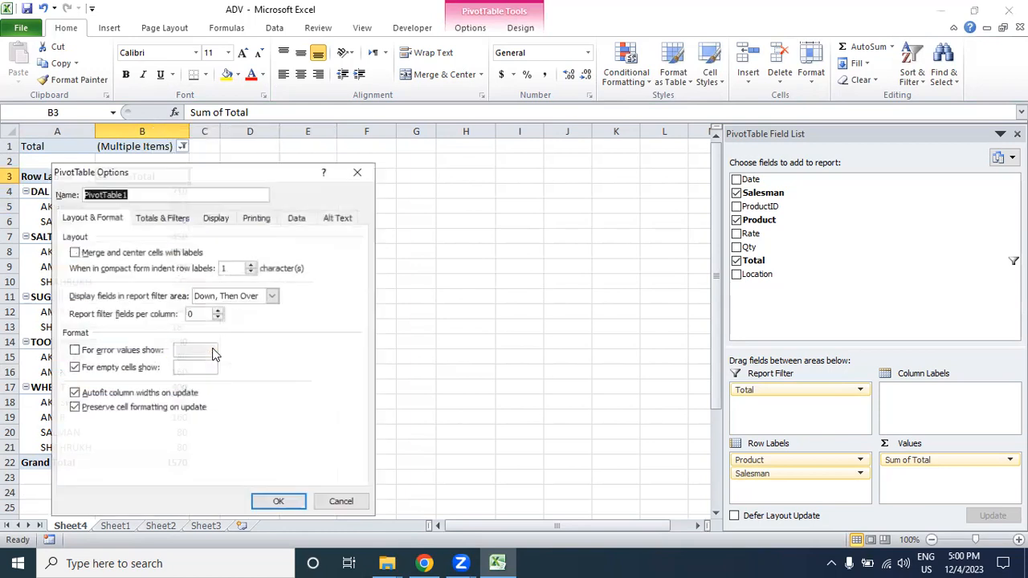
pyautogui.click(160, 217)
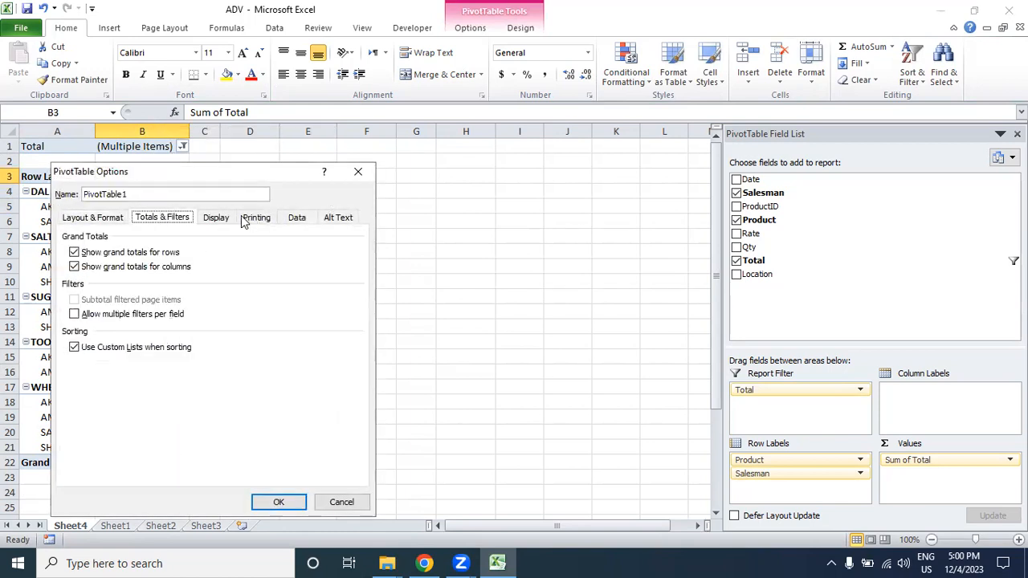
pyautogui.click(213, 221)
pyautogui.click(265, 226)
pyautogui.click(298, 220)
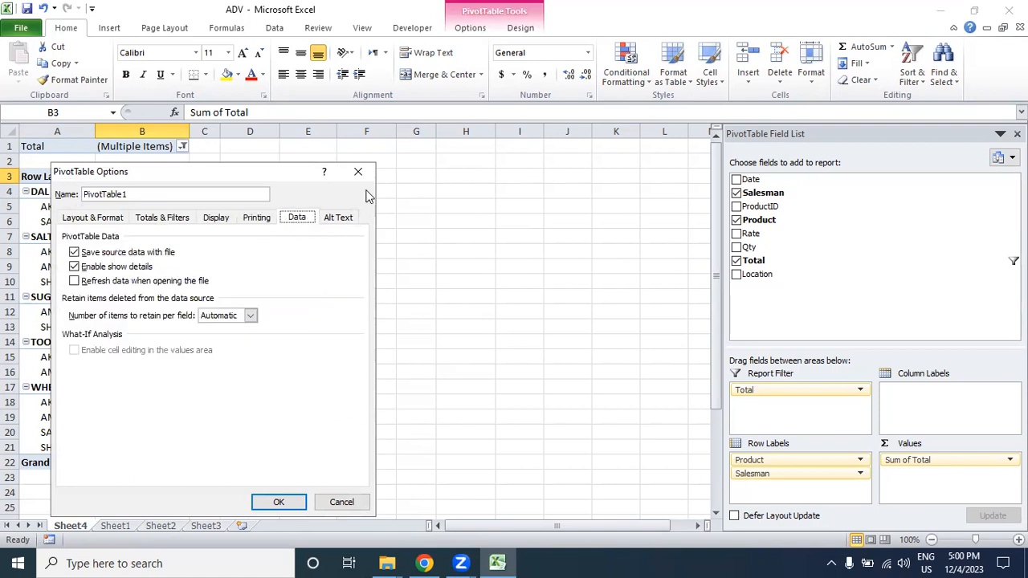
pyautogui.click(358, 171)
# - Check the Total report filter's selected values against the salesman amounts under DAL
pyautogui.click(170, 205)
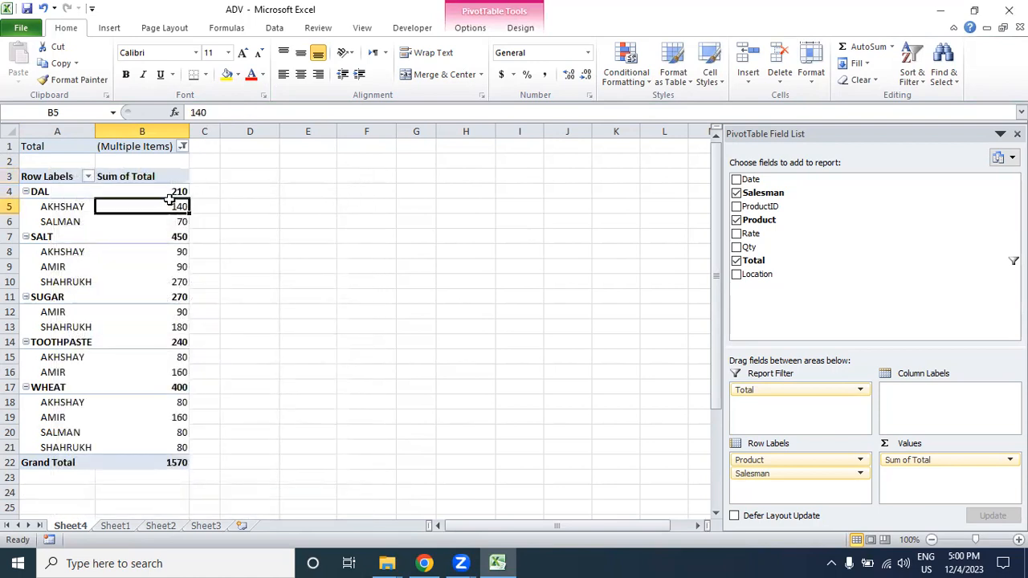
pyautogui.click(169, 221)
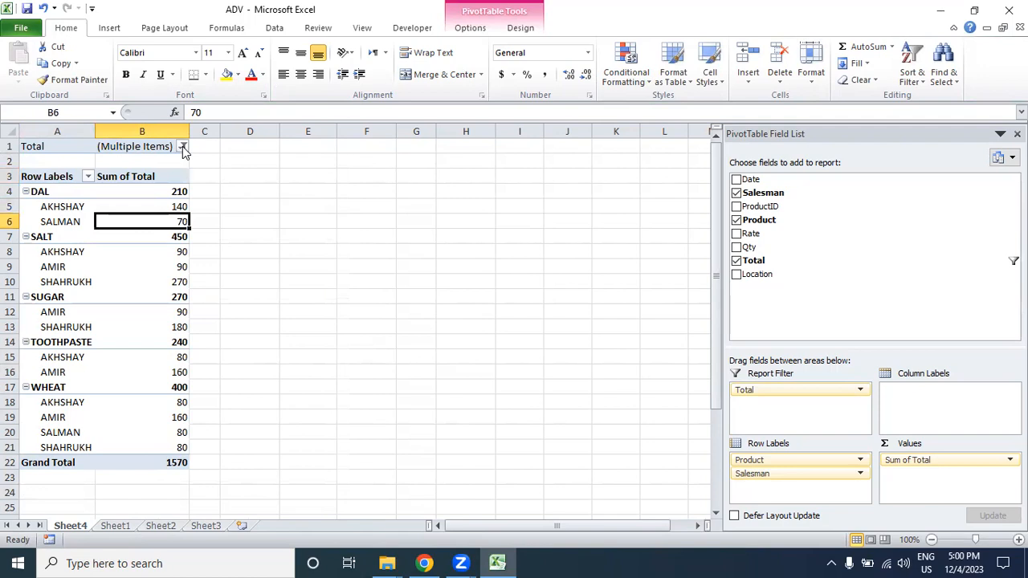
pyautogui.click(182, 146)
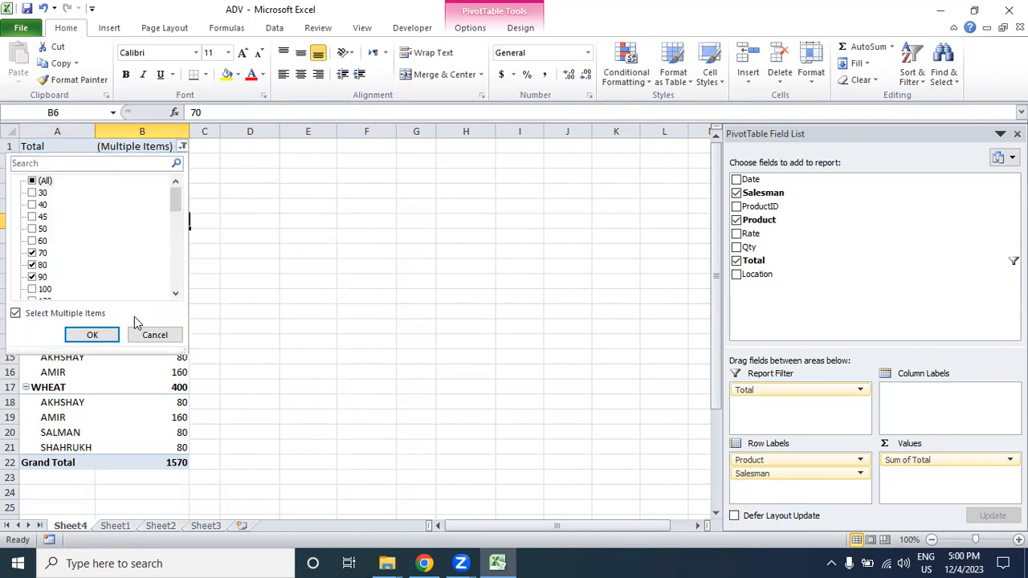
pyautogui.click(153, 335)
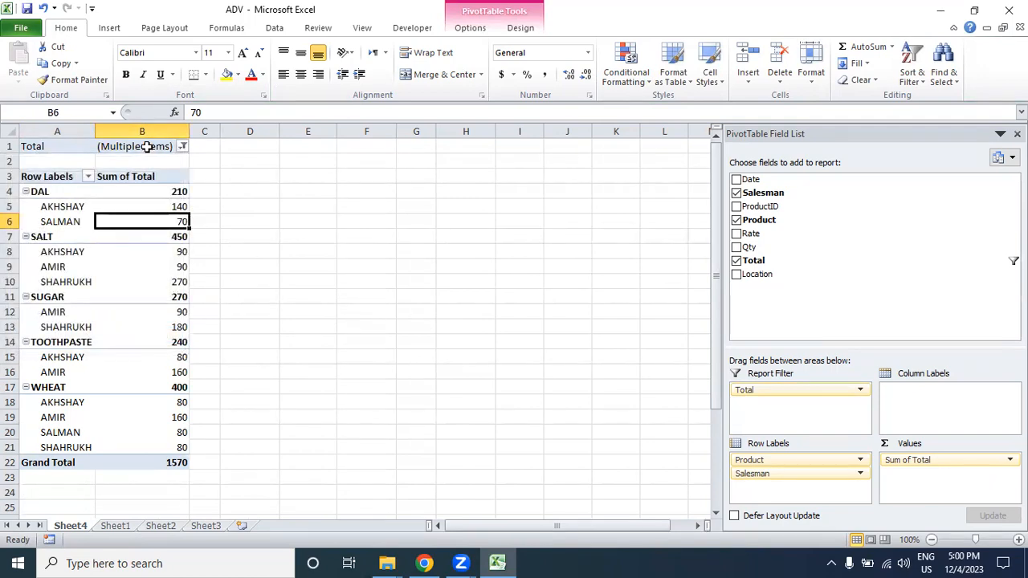
# - Remove Total from the report filter area and add the Location field there as the report filter
pyautogui.moveTo(784, 390); pyautogui.dragTo(833, 261)
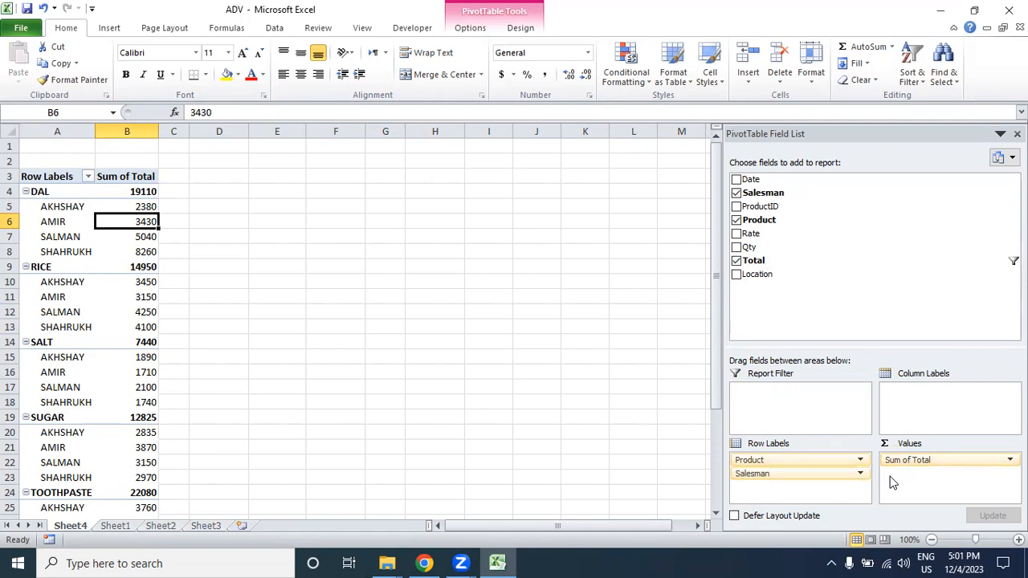
pyautogui.moveTo(757, 275); pyautogui.dragTo(792, 392)
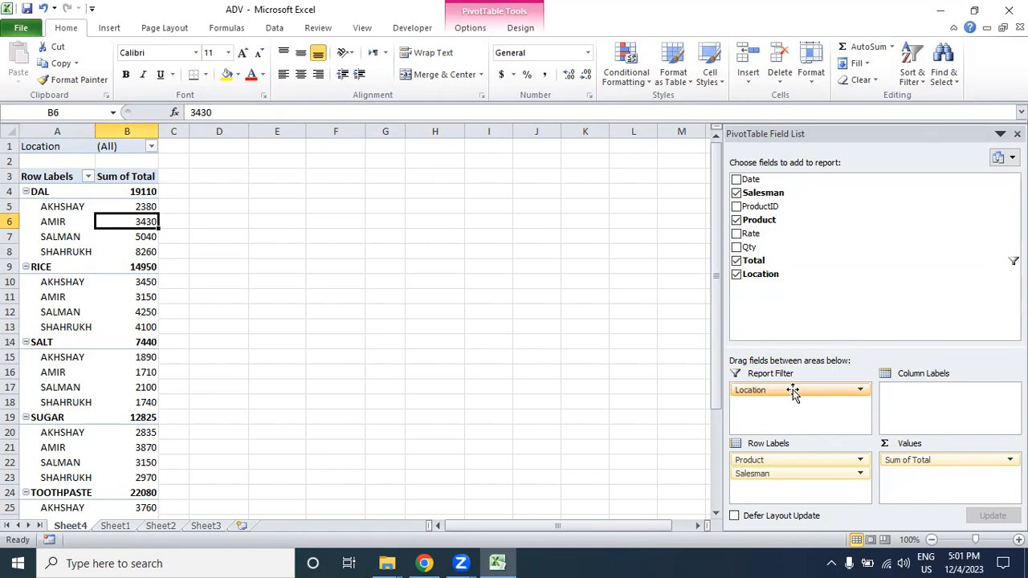
# - Allow multiple items in the Location report filter, restrict it to MARS and MOON, and check the selection
pyautogui.click(151, 147)
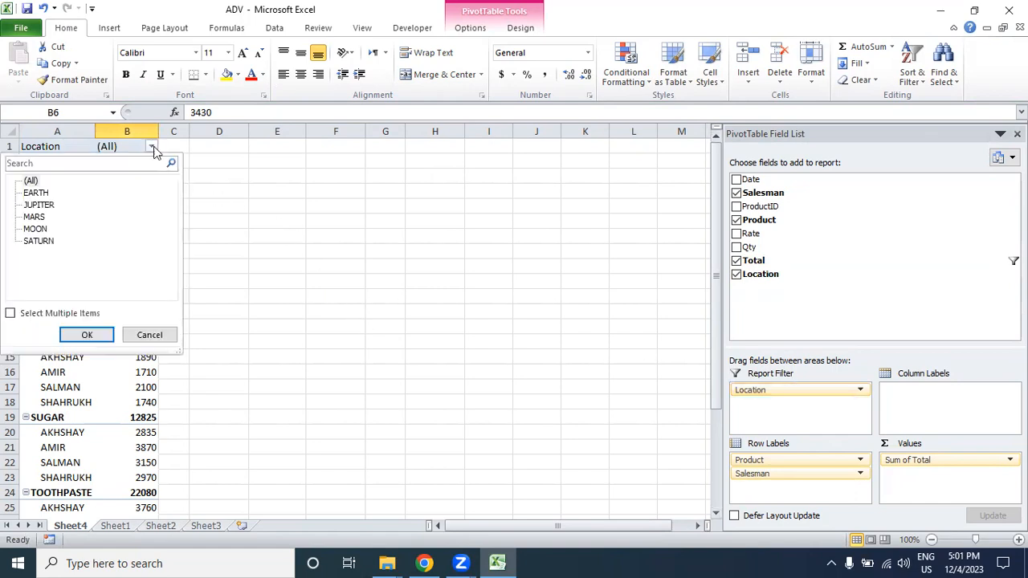
pyautogui.click(29, 316)
pyautogui.click(26, 181)
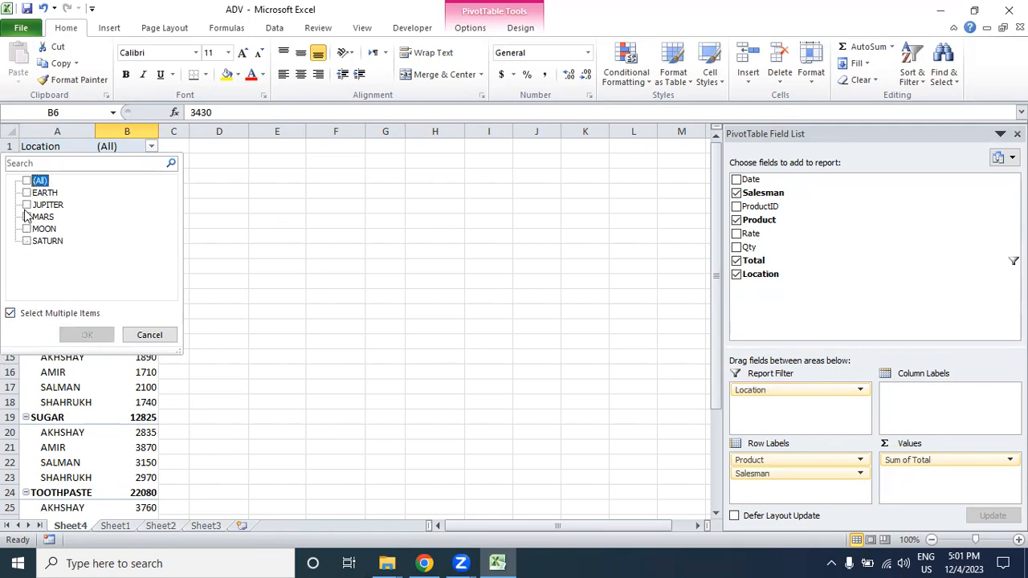
pyautogui.click(27, 217)
pyautogui.click(27, 229)
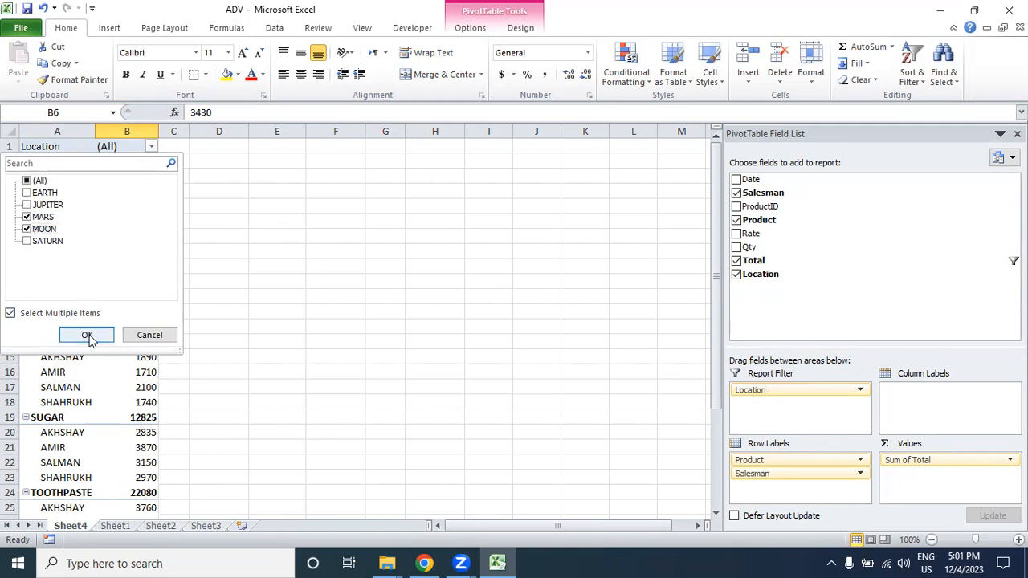
pyautogui.click(89, 337)
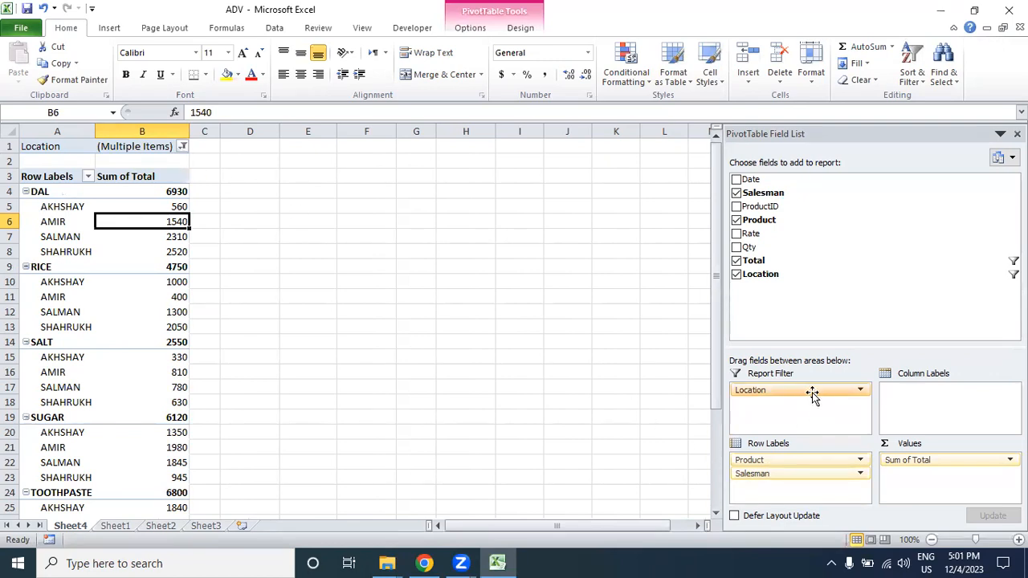
pyautogui.click(183, 147)
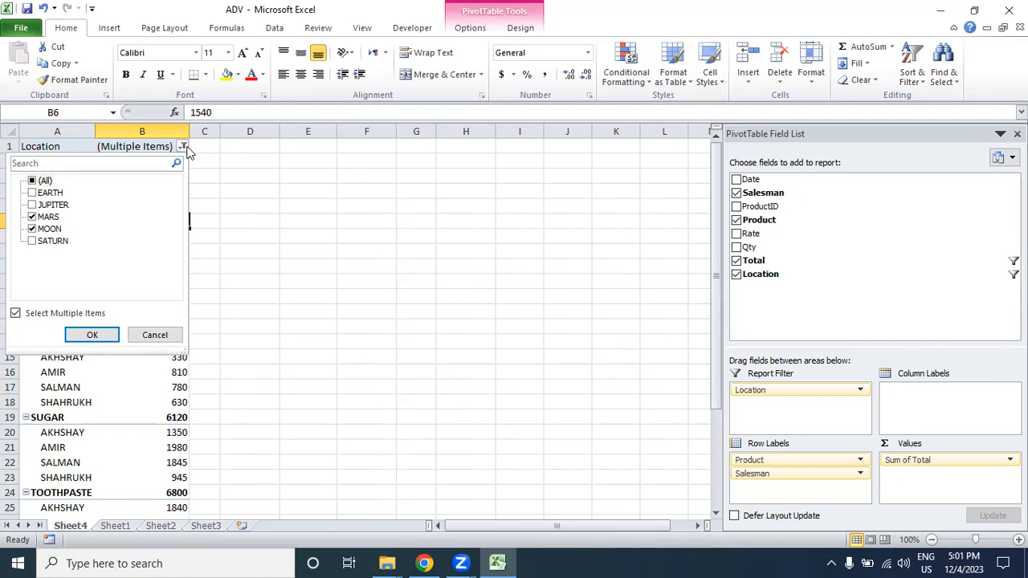
pyautogui.click(281, 317)
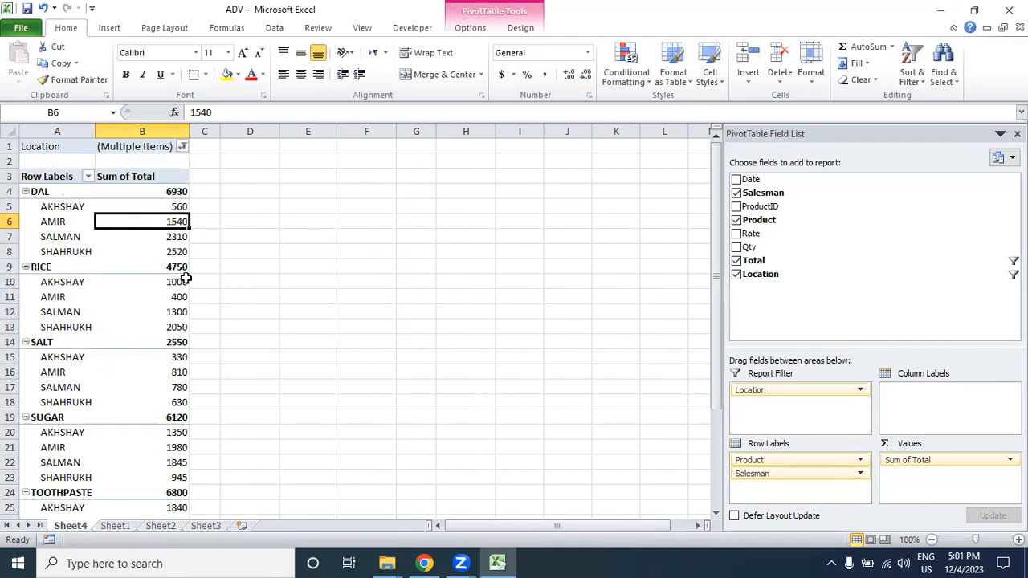
# - Add the Qty field as a second report filter below Location and look over the items in both filters
pyautogui.moveTo(120, 266)
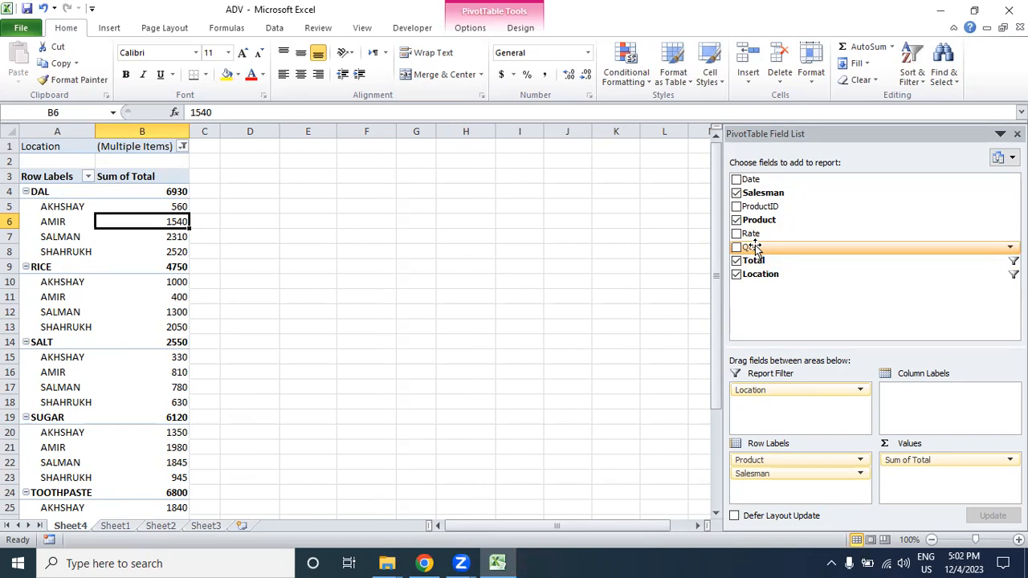
pyautogui.moveTo(753, 247); pyautogui.dragTo(781, 411)
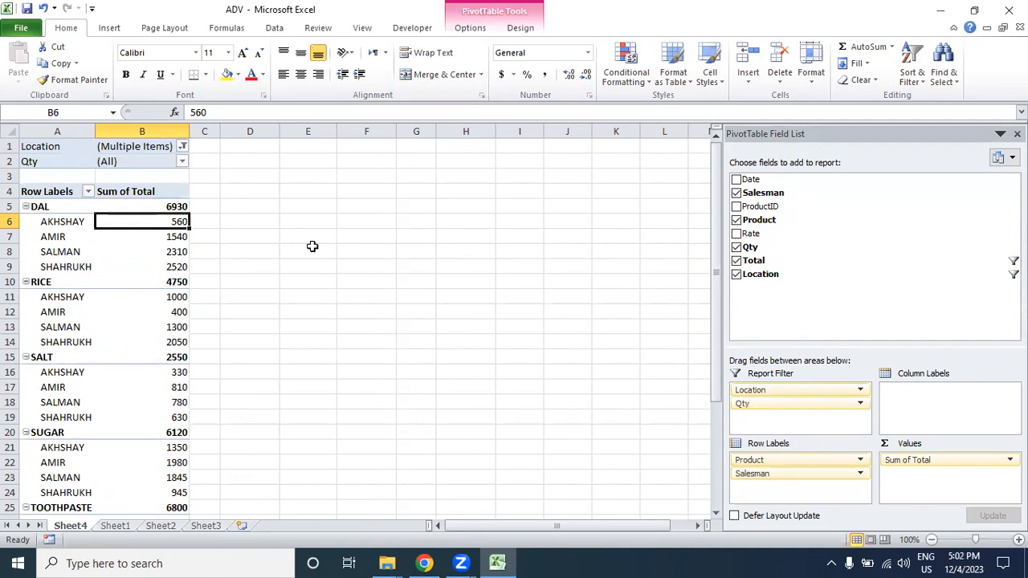
pyautogui.click(182, 163)
pyautogui.moveTo(179, 209); pyautogui.dragTo(186, 287)
pyautogui.click(60, 164)
pyautogui.click(60, 164)
pyautogui.click(183, 147)
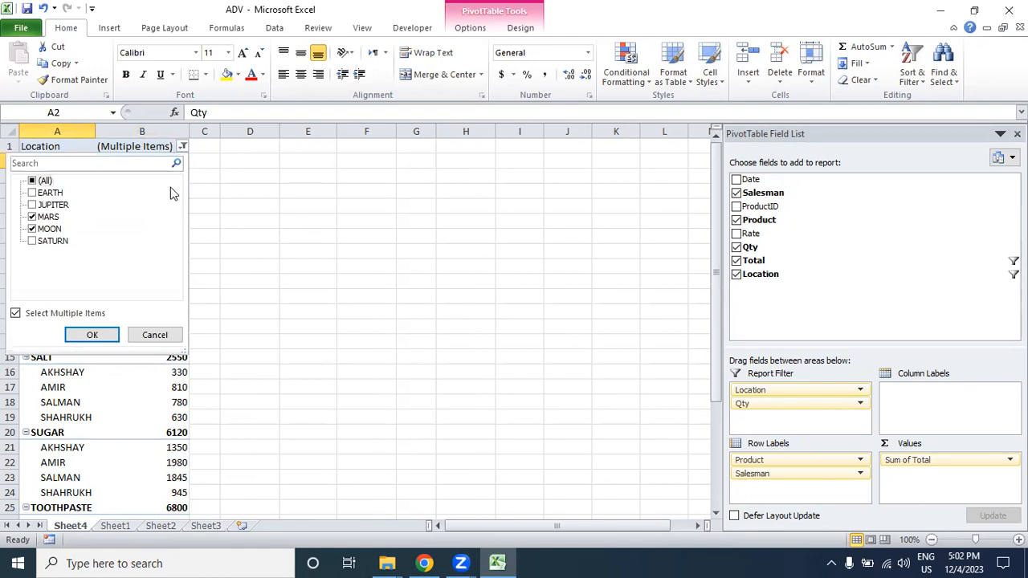
pyautogui.click(165, 336)
pyautogui.click(153, 161)
# - Allow multiple items in the Qty report filter and restrict it to the quantities 8, 9 and 10
pyautogui.click(183, 161)
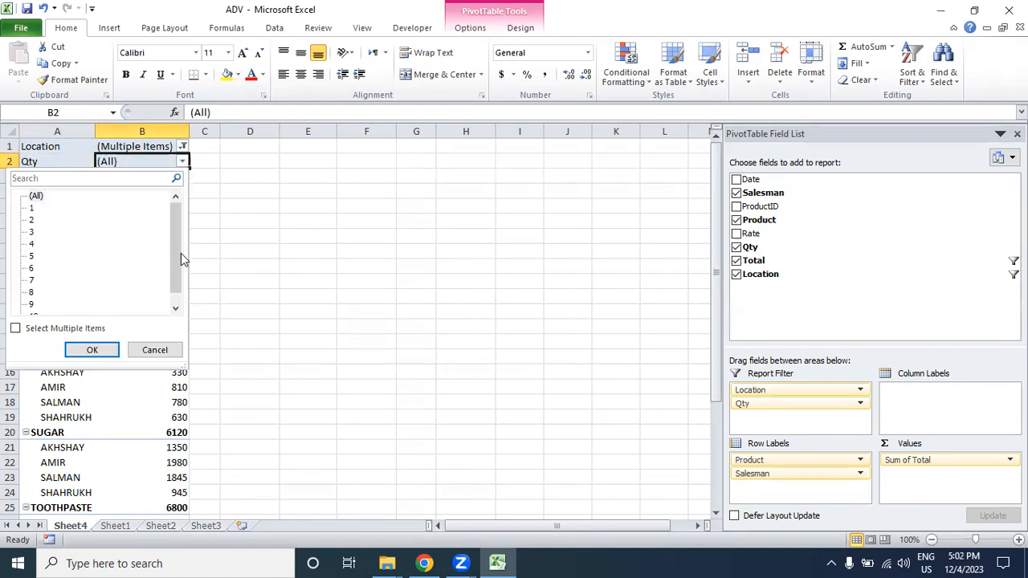
pyautogui.moveTo(175, 254); pyautogui.dragTo(177, 305)
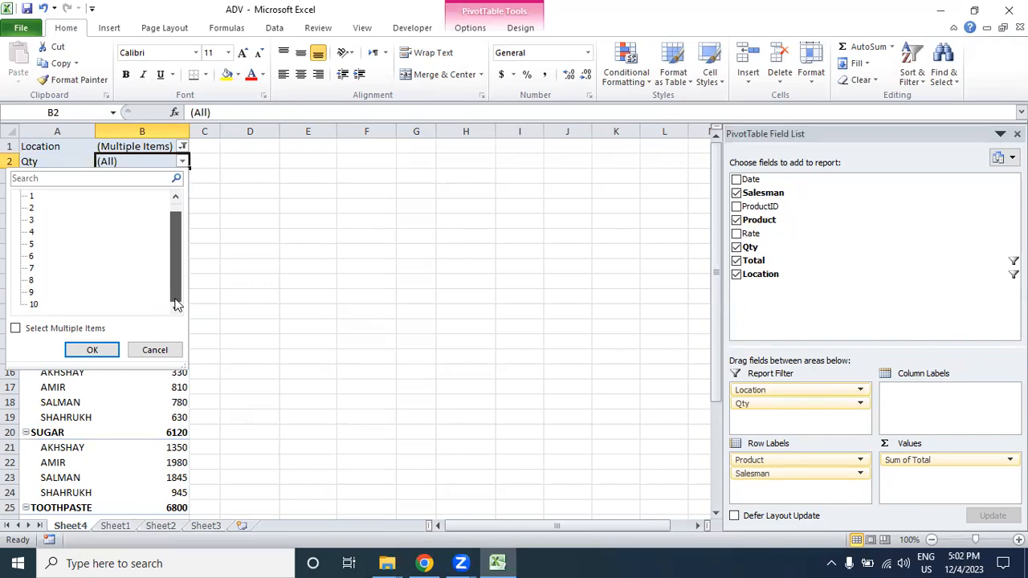
pyautogui.click(16, 328)
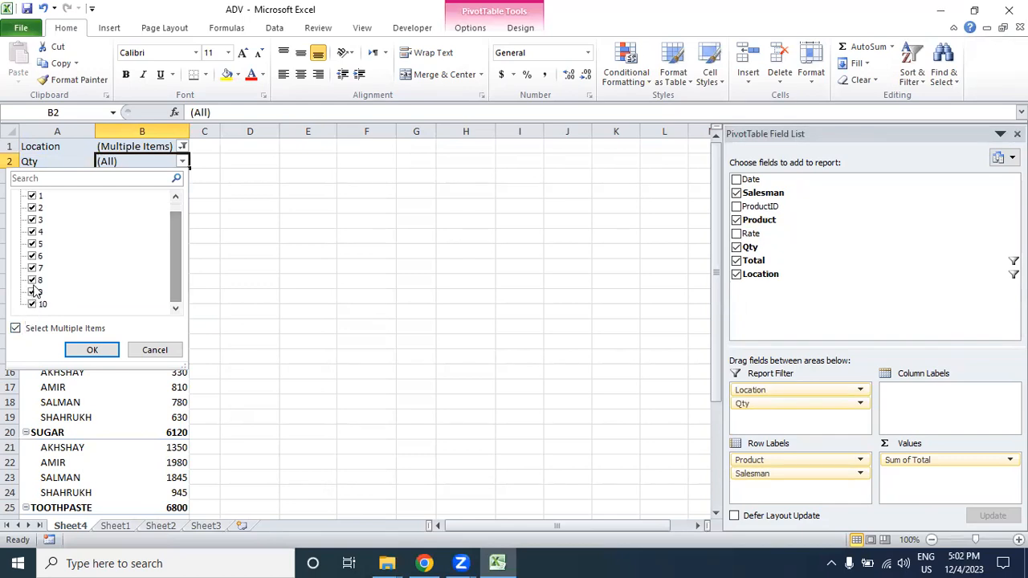
pyautogui.click(58, 333)
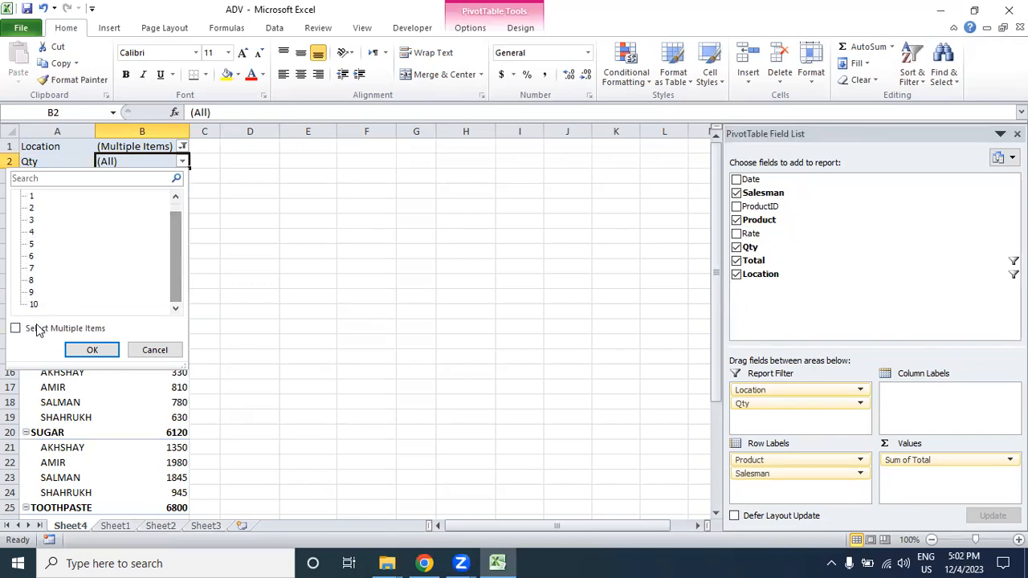
pyautogui.click(41, 330)
pyautogui.click(36, 198)
pyautogui.click(34, 209)
pyautogui.click(35, 221)
pyautogui.click(34, 233)
pyautogui.click(34, 244)
pyautogui.click(34, 257)
pyautogui.click(34, 269)
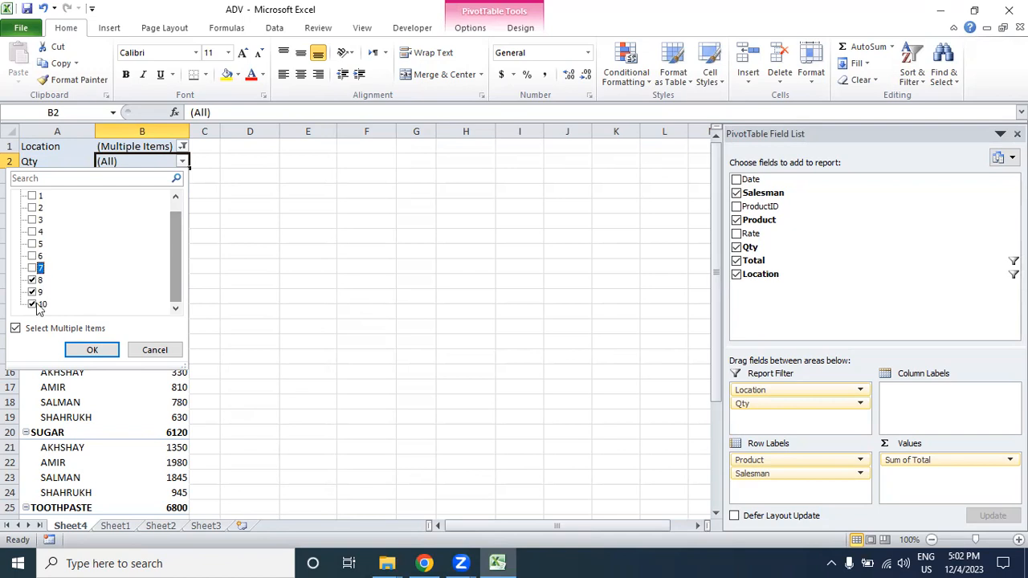
pyautogui.click(90, 349)
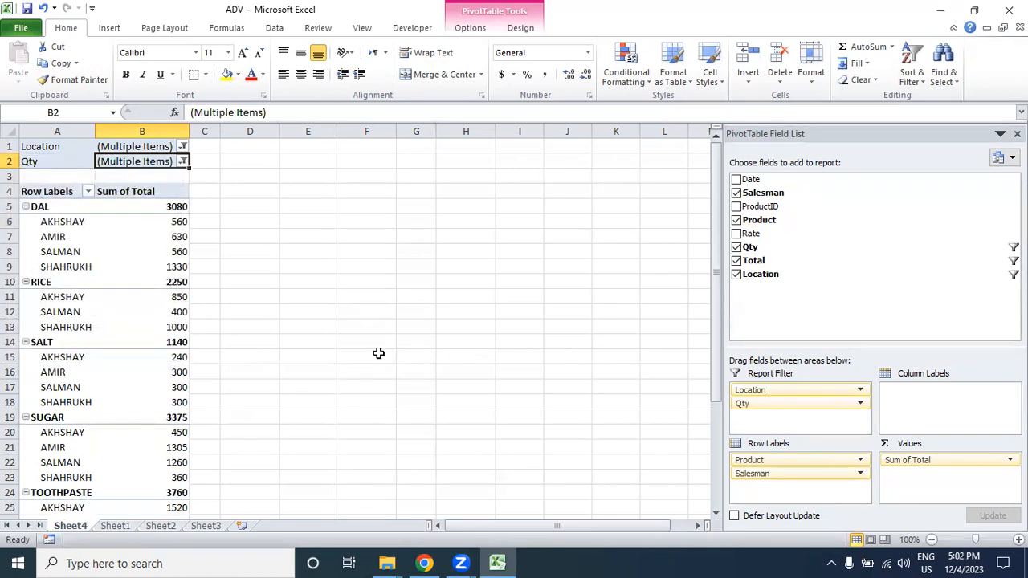
# - Review the items selected in the Location and Qty report filters
pyautogui.click(183, 147)
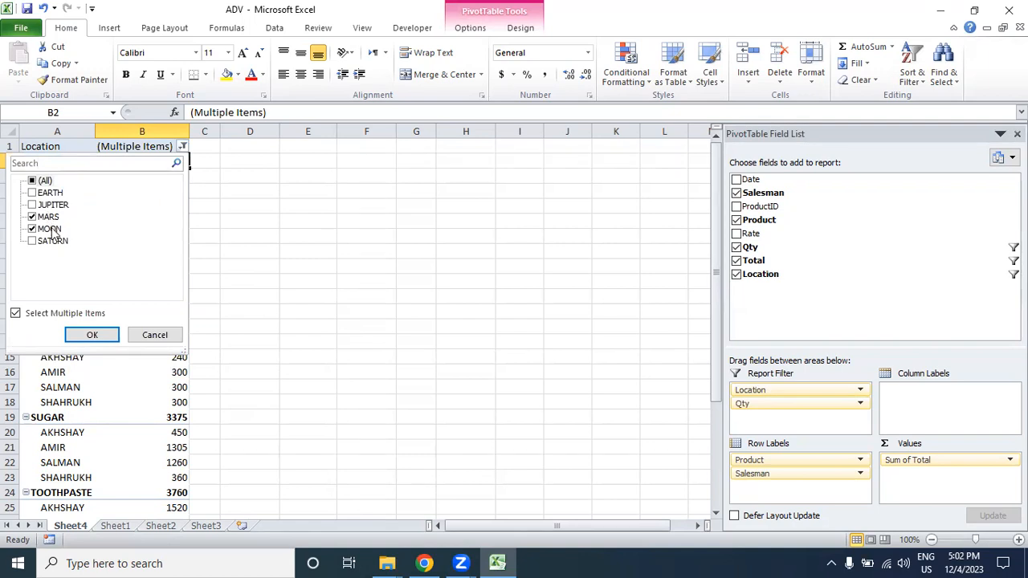
pyautogui.click(151, 335)
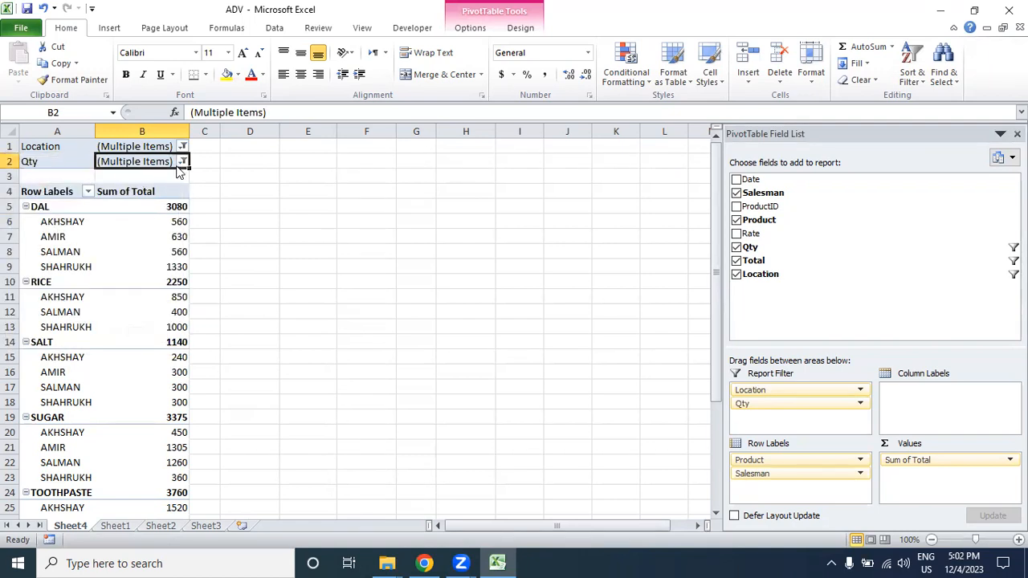
pyautogui.click(182, 162)
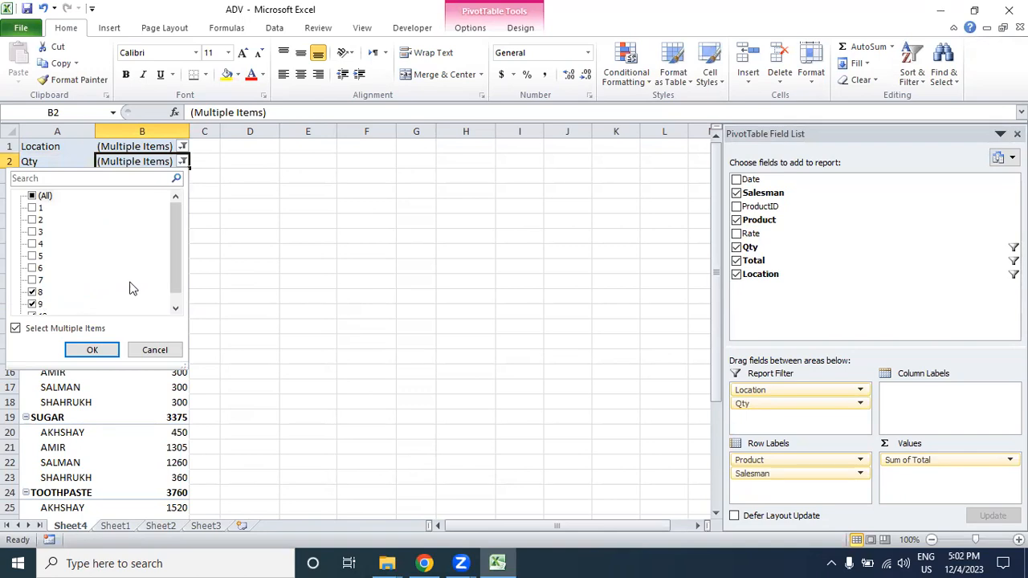
# - Close the Qty filter list and remove the Qty and Location fields from the PivotTable's report filter area
pyautogui.scroll(-1, 170, 305)
pyautogui.click(116, 349)
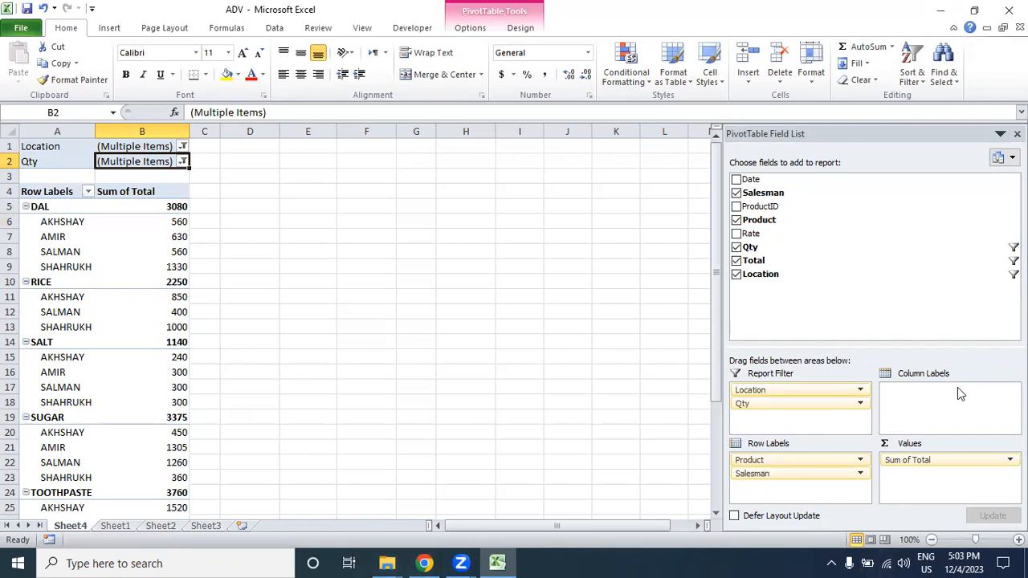
pyautogui.moveTo(804, 405); pyautogui.dragTo(809, 312)
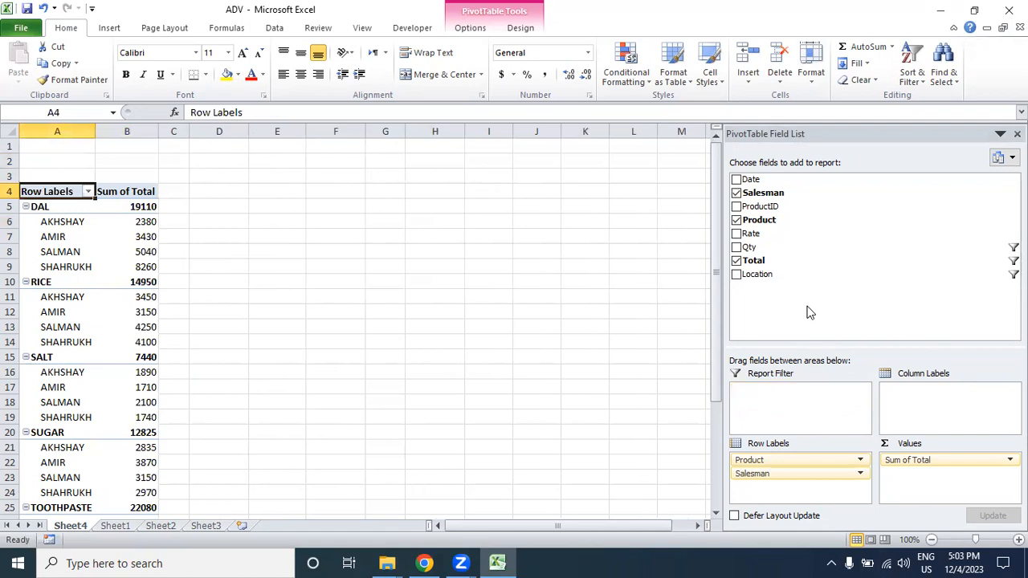
# - Look over the PivotTable's product and salesman totals without report filters, focusing on the rows under DAL
pyautogui.scroll(-6, 28, 321)
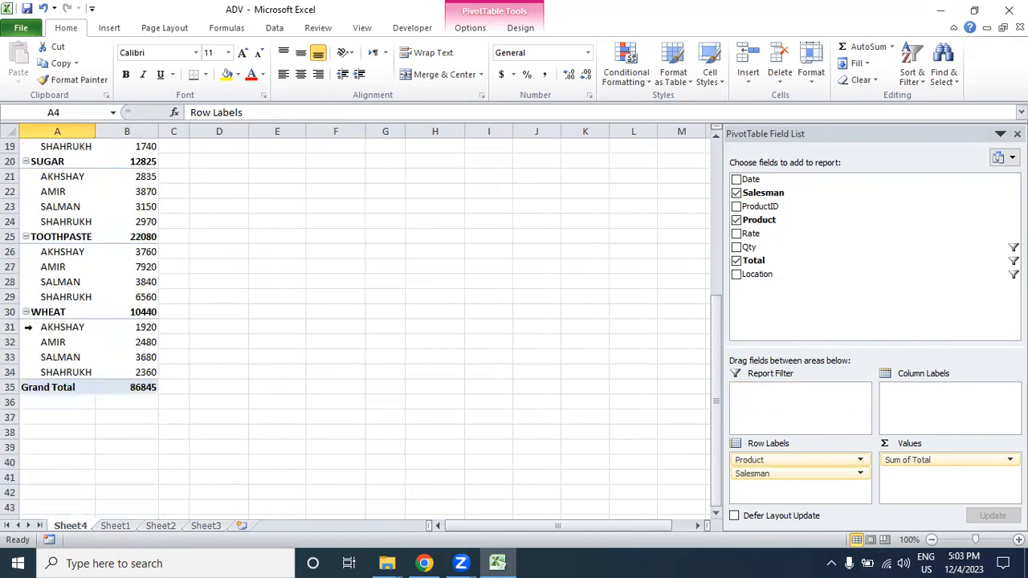
pyautogui.scroll(6, 28, 327)
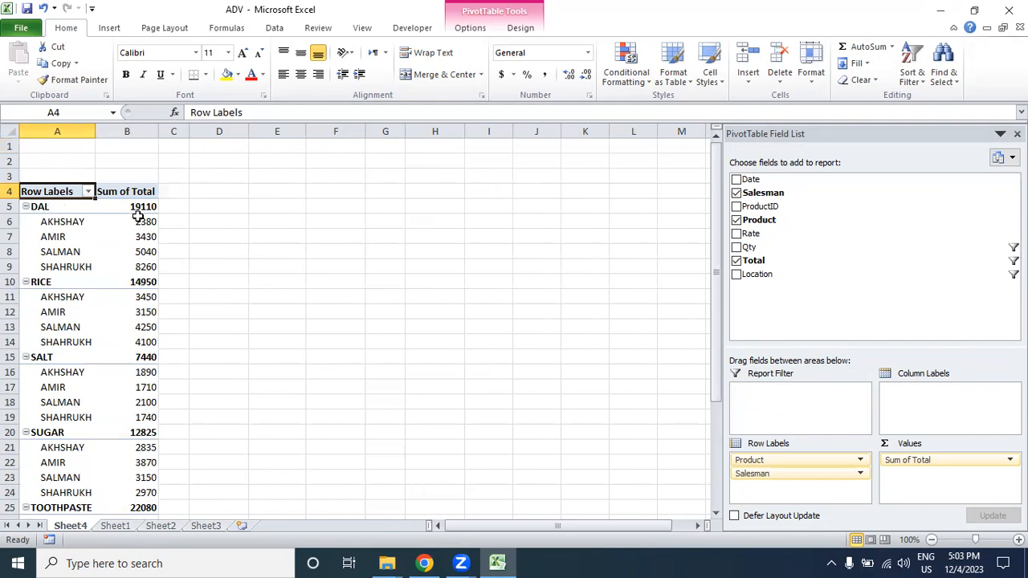
pyautogui.click(40, 207)
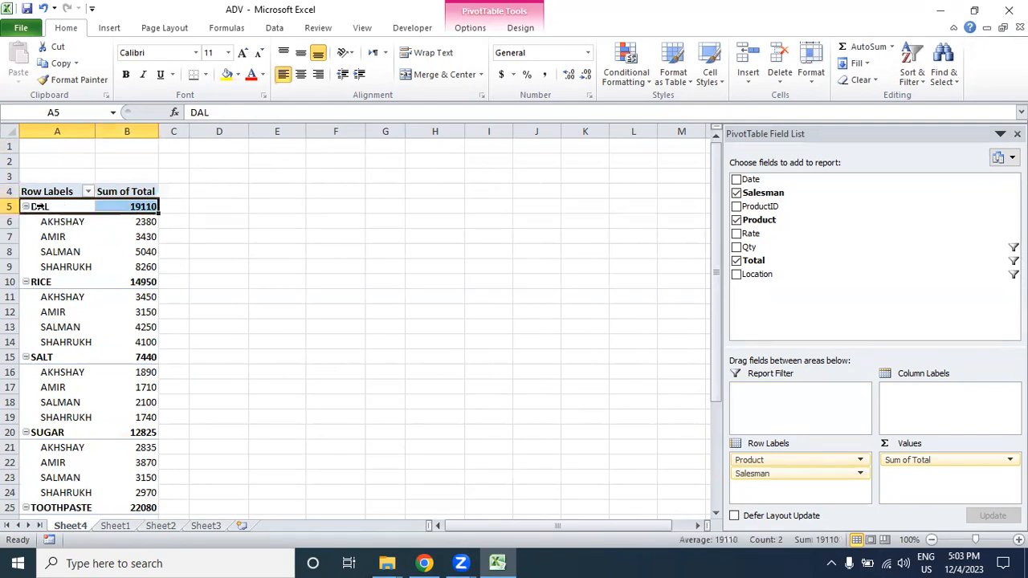
pyautogui.click(39, 223)
pyautogui.click(47, 241)
pyautogui.click(48, 260)
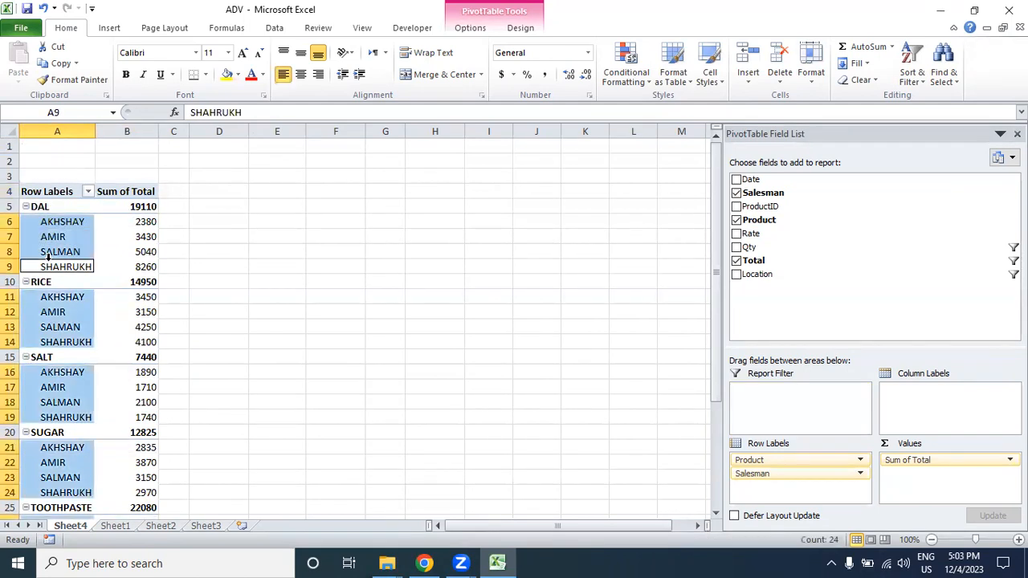
pyautogui.click(48, 270)
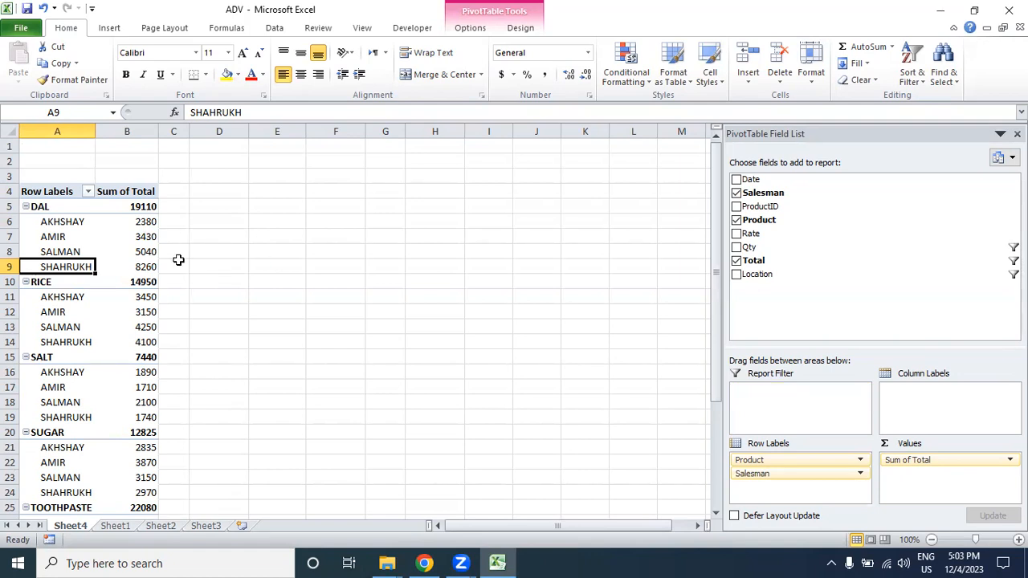
pyautogui.moveTo(112, 226)
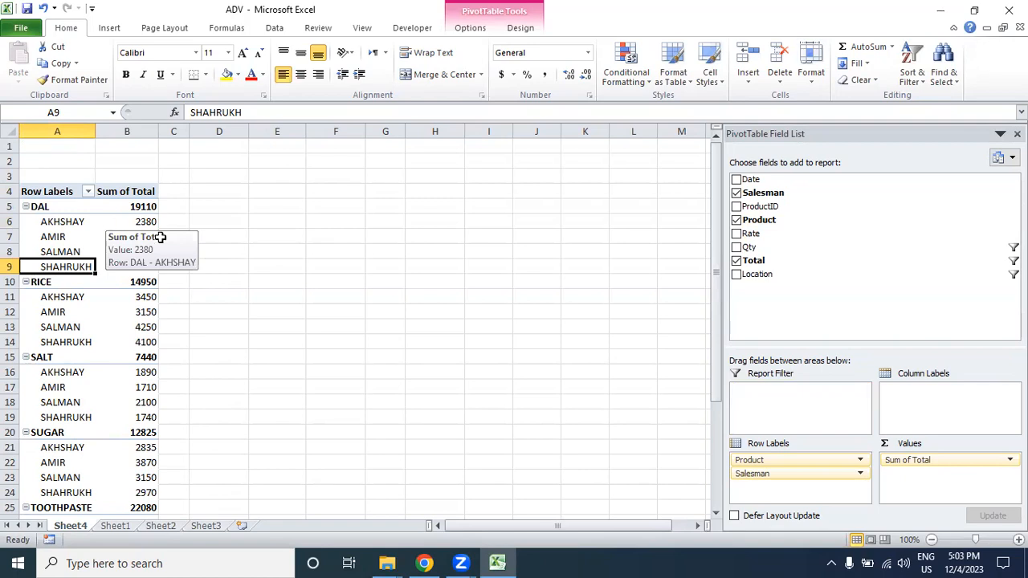
# - Add the Location field to the PivotTable's report filter area again and look at its field options
pyautogui.moveTo(751, 274); pyautogui.dragTo(768, 399)
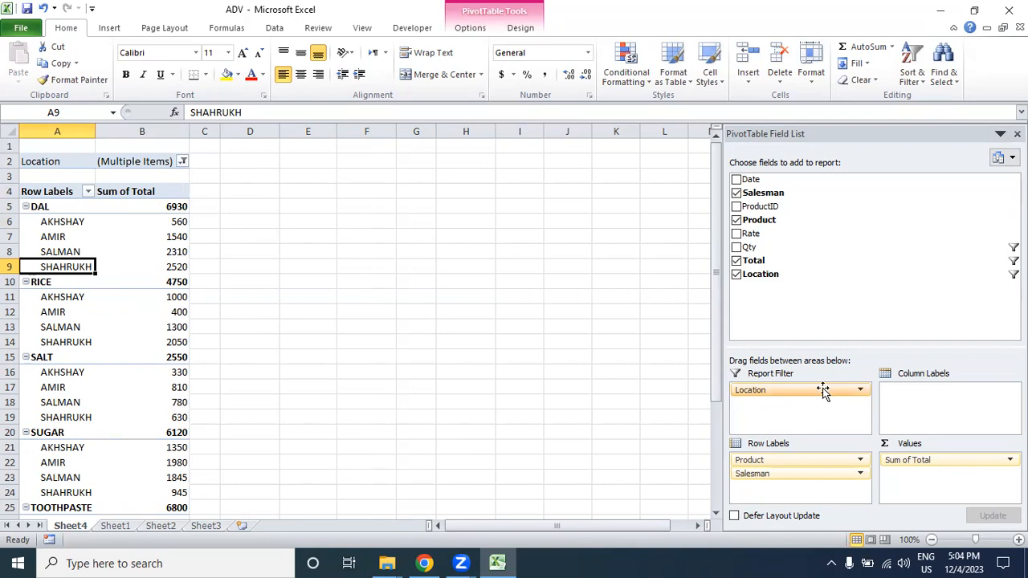
pyautogui.click(861, 391)
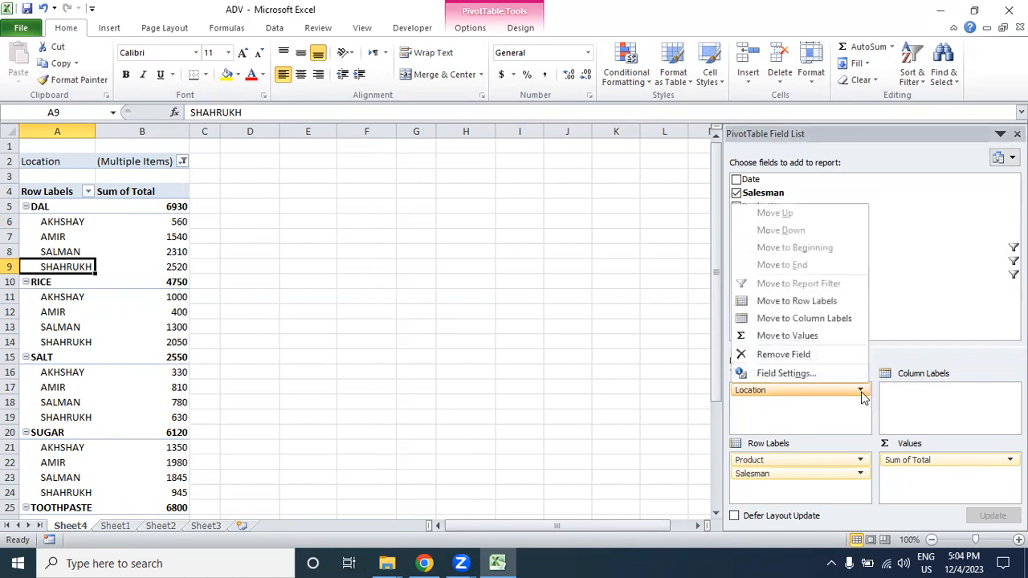
pyautogui.click(861, 391)
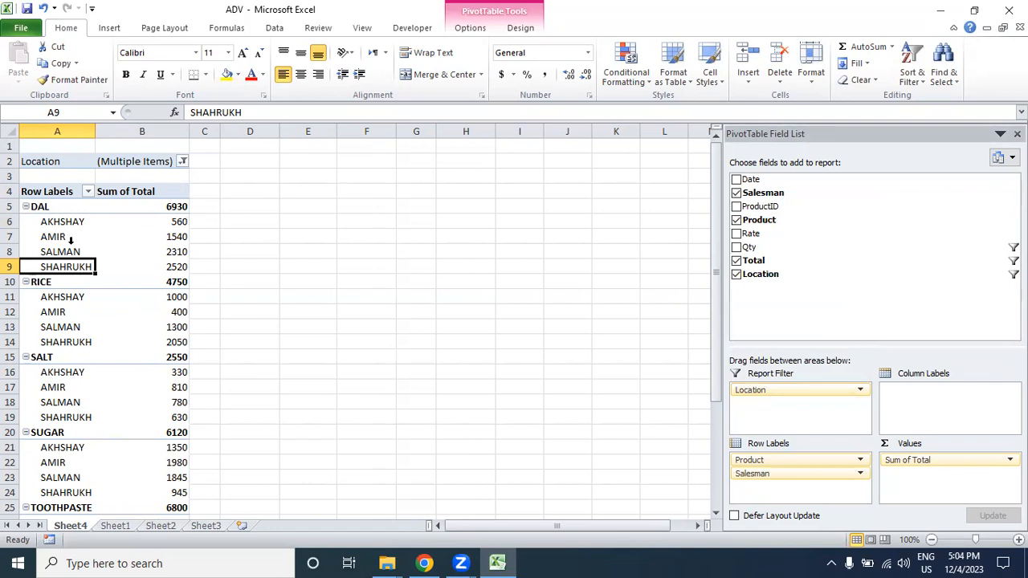
# - Restrict the Location report filter to EARTH and JUPITER in place of MARS and MOON
pyautogui.click(183, 161)
pyautogui.click(32, 232)
pyautogui.click(32, 244)
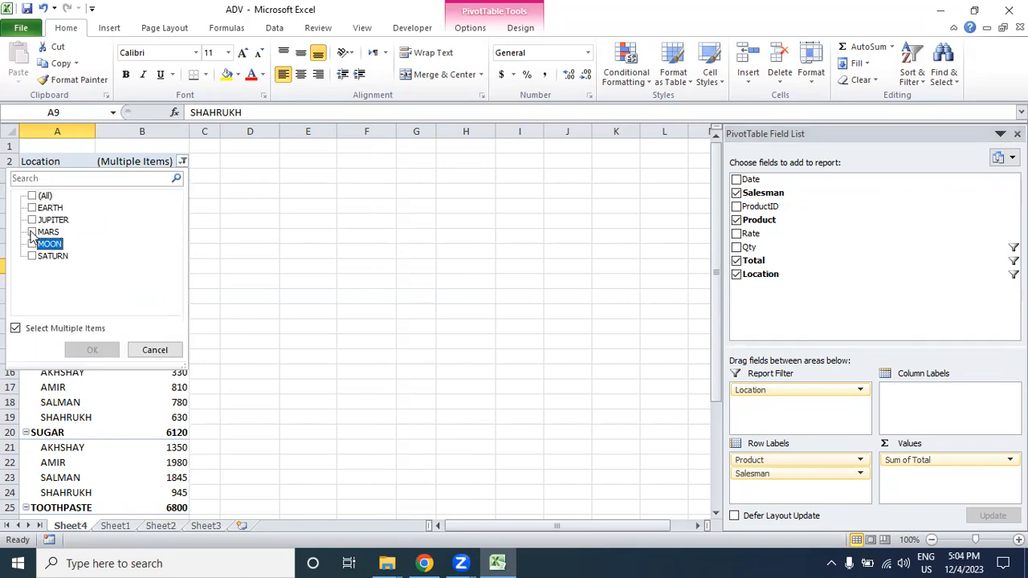
pyautogui.click(32, 233)
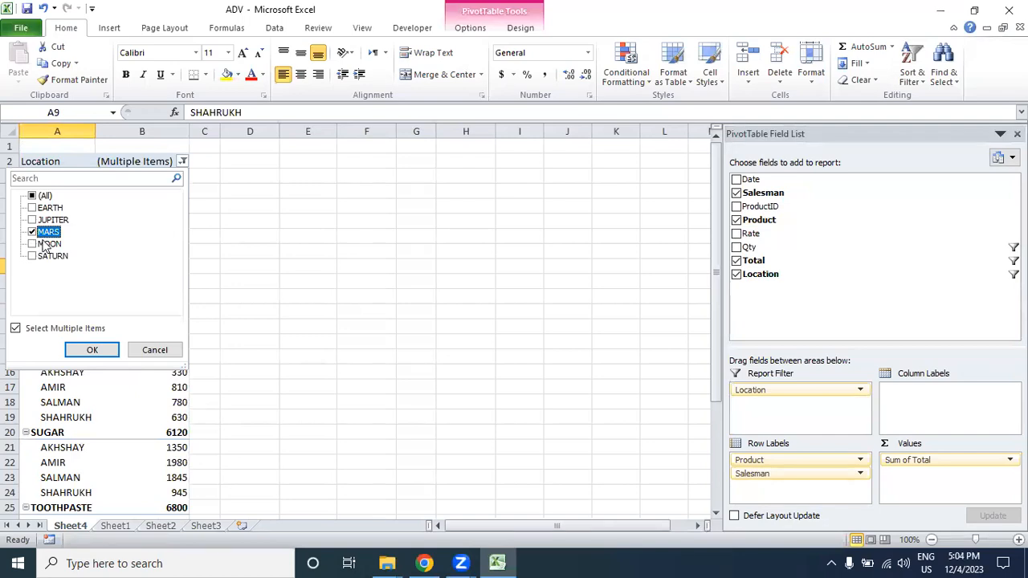
pyautogui.click(32, 232)
pyautogui.click(32, 220)
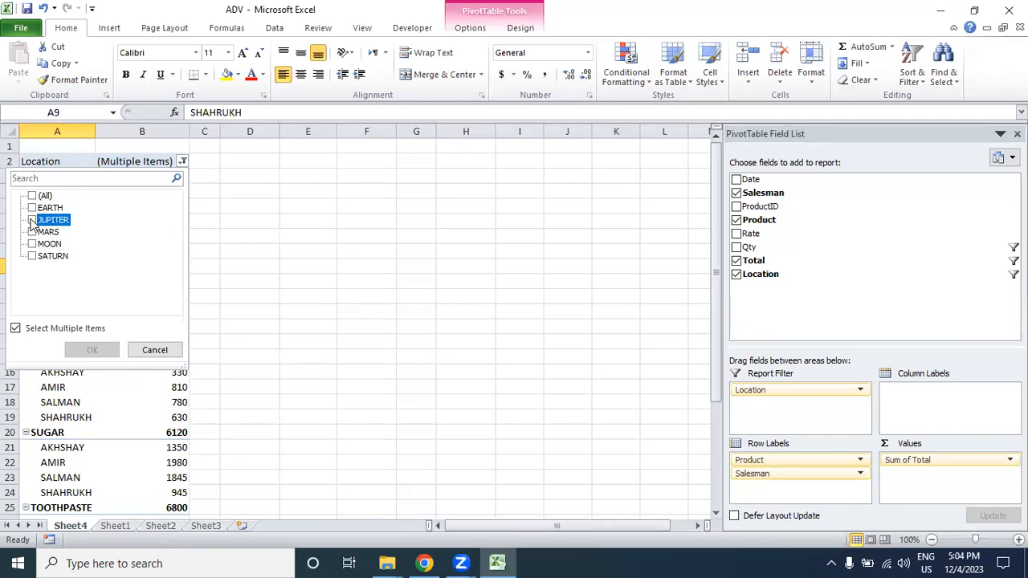
pyautogui.click(33, 209)
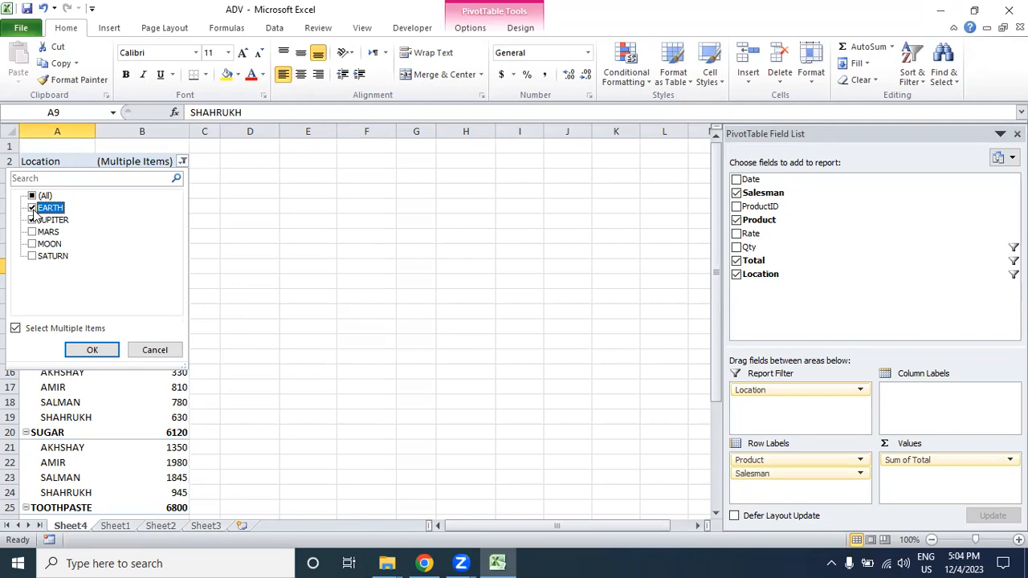
pyautogui.click(80, 350)
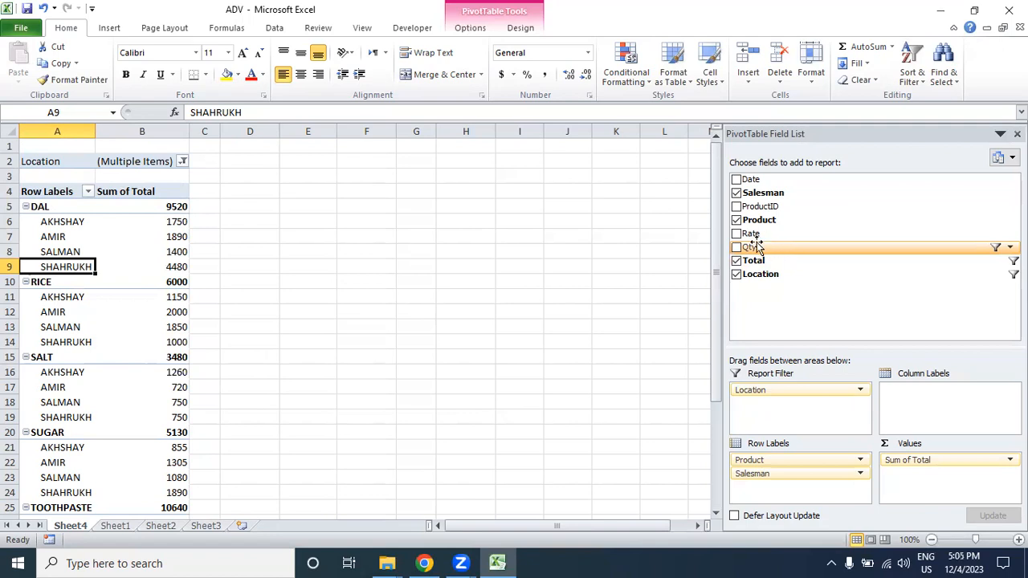
# - Add the Qty field as a second report filter below Location, reviewing its selected quantities and the salesman totals under DAL
pyautogui.moveTo(751, 251); pyautogui.dragTo(784, 423)
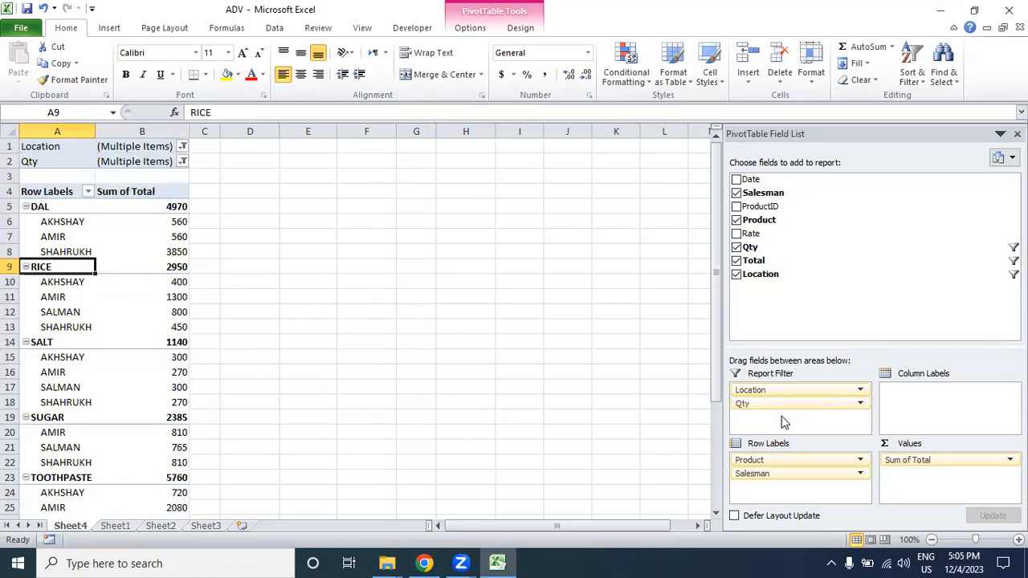
pyautogui.click(144, 161)
pyautogui.click(183, 162)
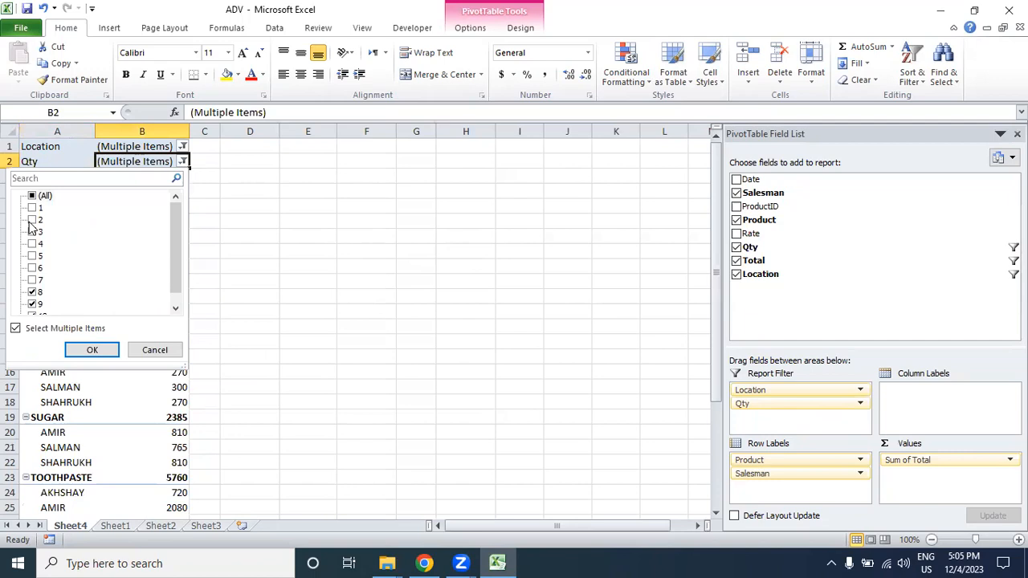
pyautogui.click(176, 308)
pyautogui.click(93, 351)
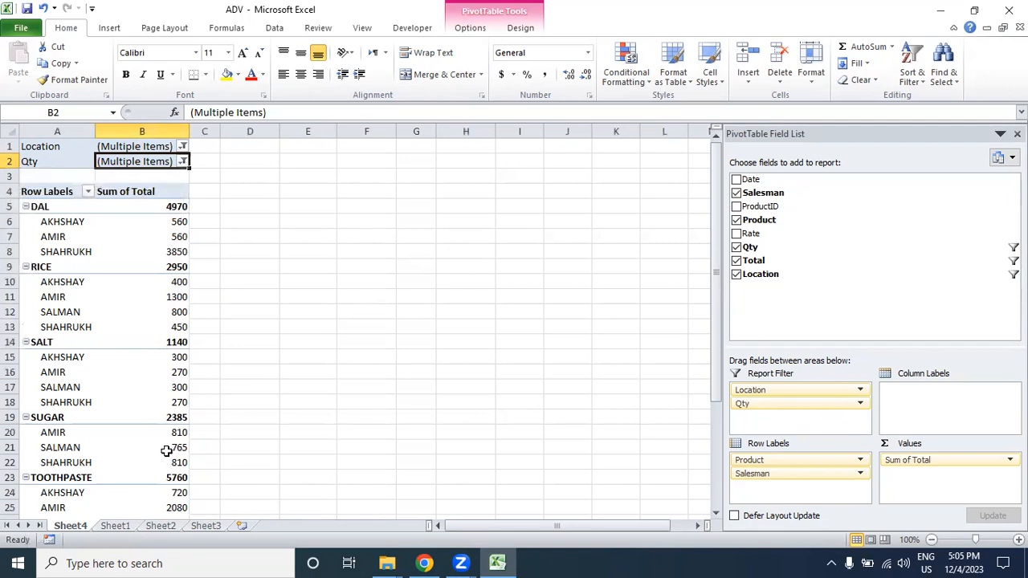
pyautogui.moveTo(166, 452)
pyautogui.click(75, 240)
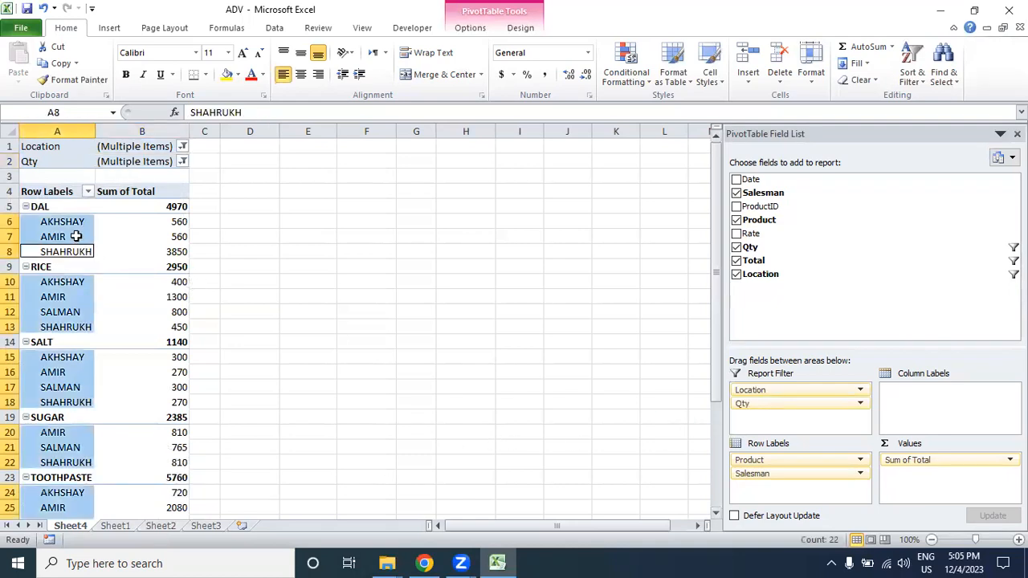
pyautogui.click(72, 225)
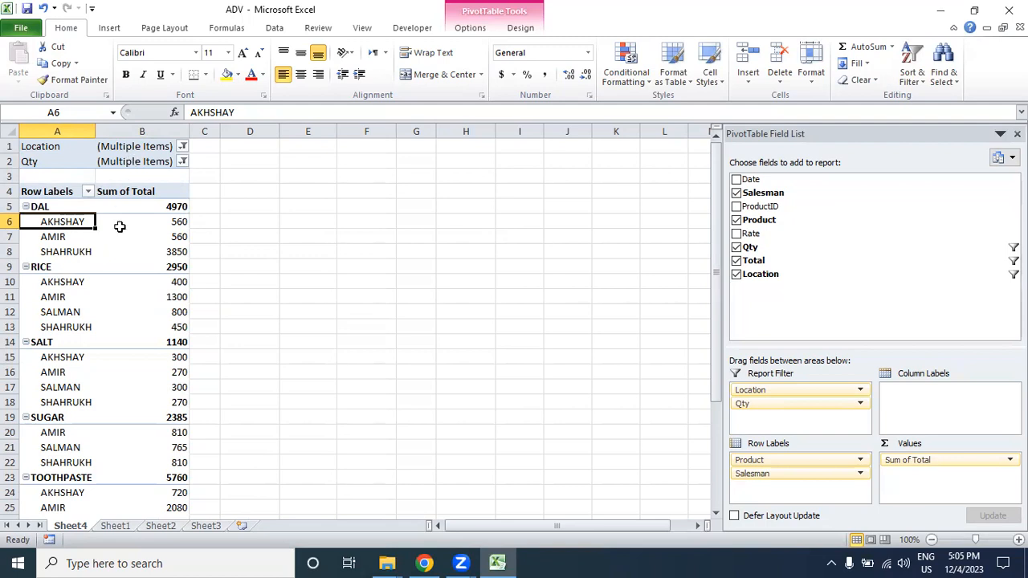
pyautogui.click(162, 231)
pyautogui.click(162, 223)
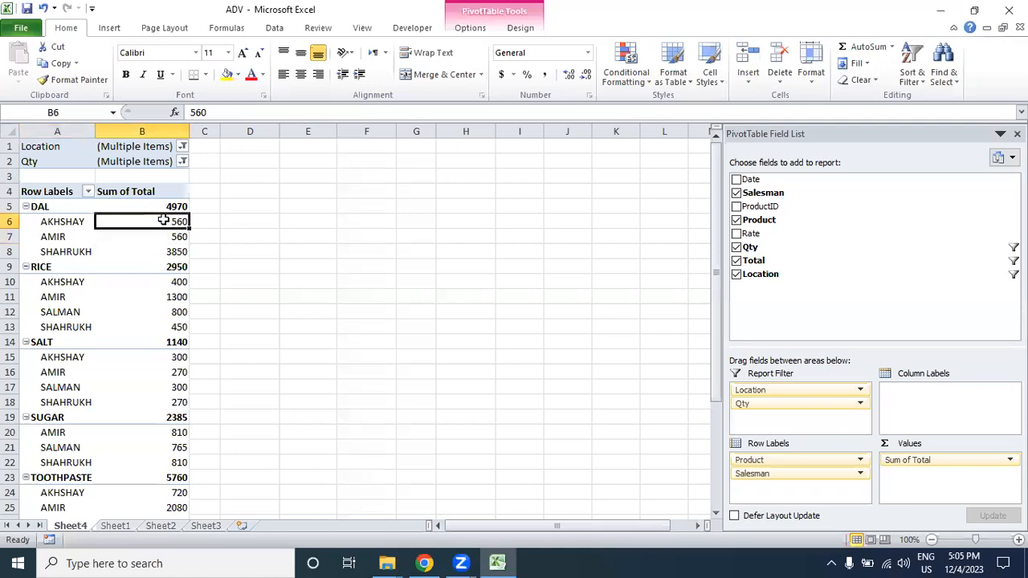
# - Reset the Qty and Location report filters to include all items
pyautogui.click(183, 162)
pyautogui.click(31, 196)
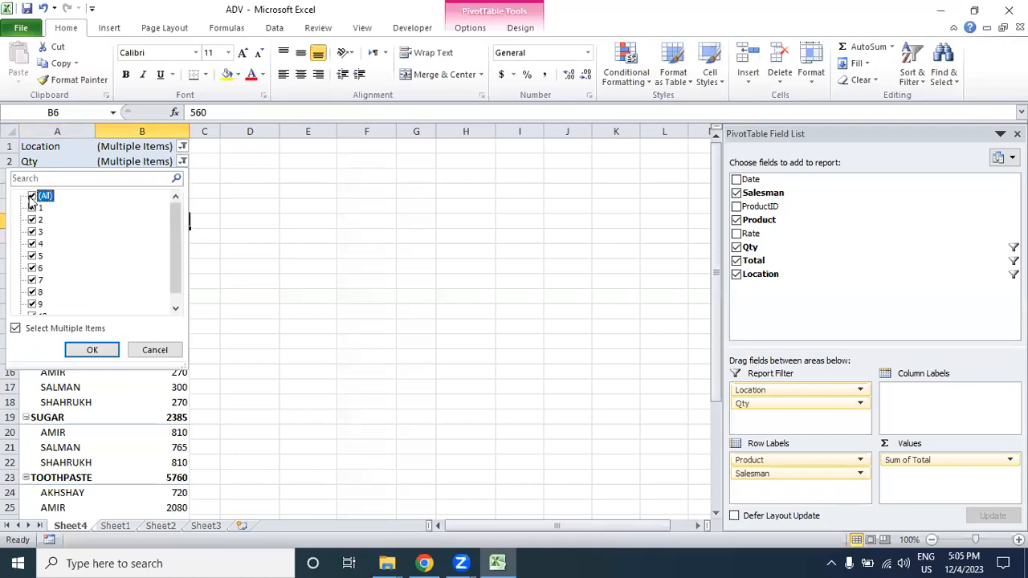
pyautogui.click(91, 350)
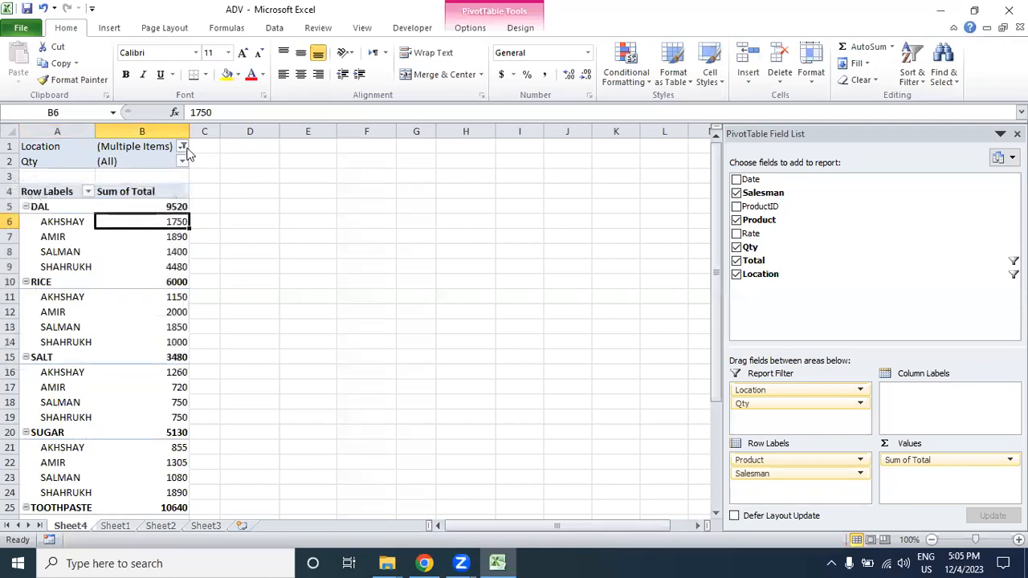
pyautogui.click(183, 147)
pyautogui.click(32, 181)
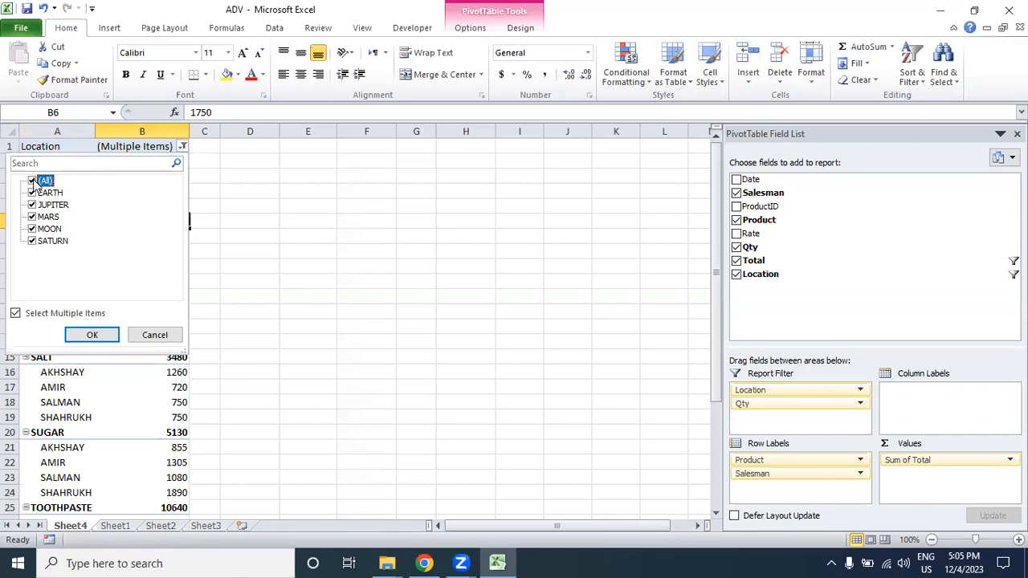
pyautogui.click(95, 335)
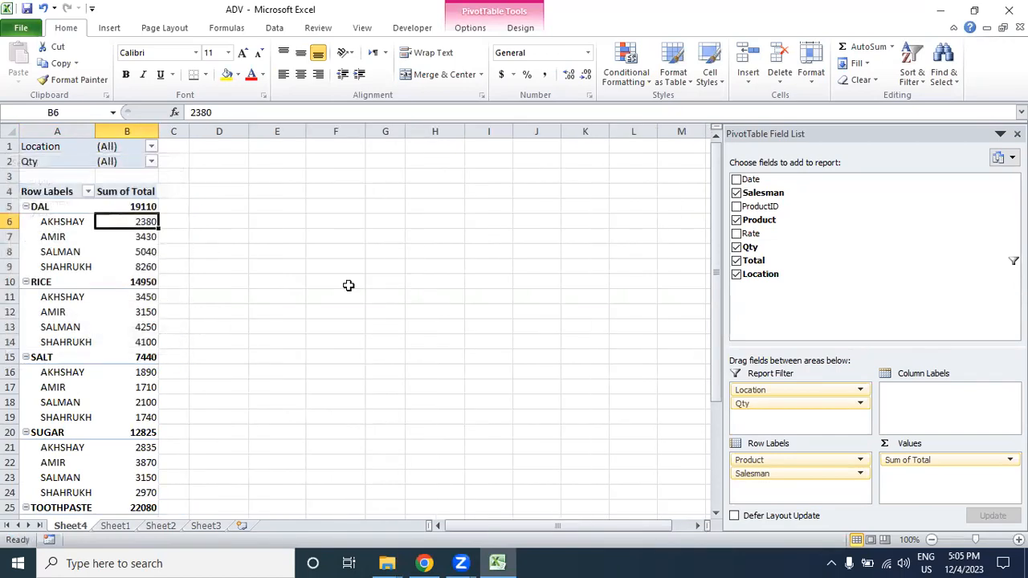
# - Remove Qty and Location from the report filter area and Salesman from the row labels
pyautogui.moveTo(776, 404); pyautogui.dragTo(812, 322)
pyautogui.moveTo(788, 393); pyautogui.dragTo(823, 298)
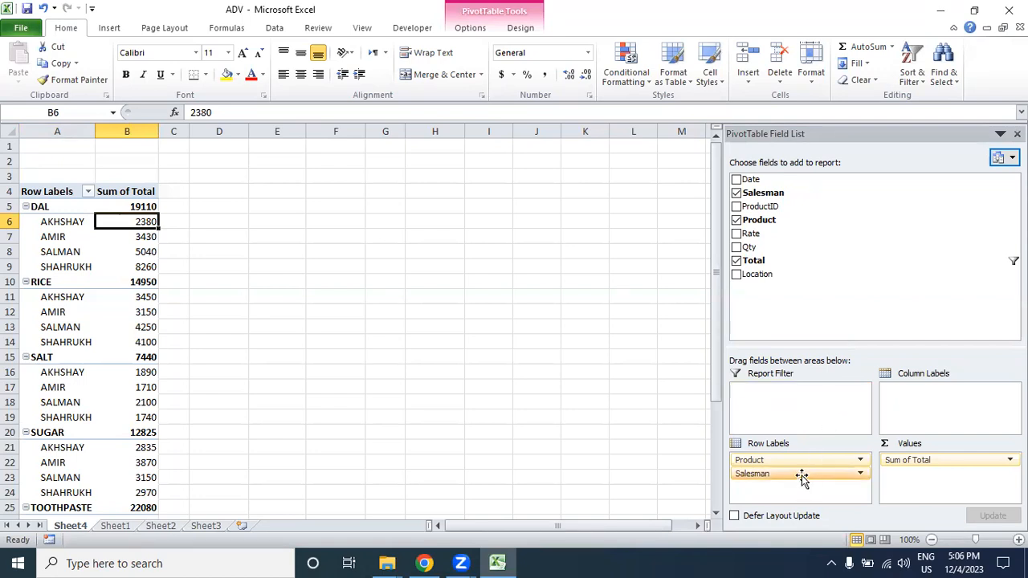
pyautogui.moveTo(802, 477); pyautogui.dragTo(876, 289)
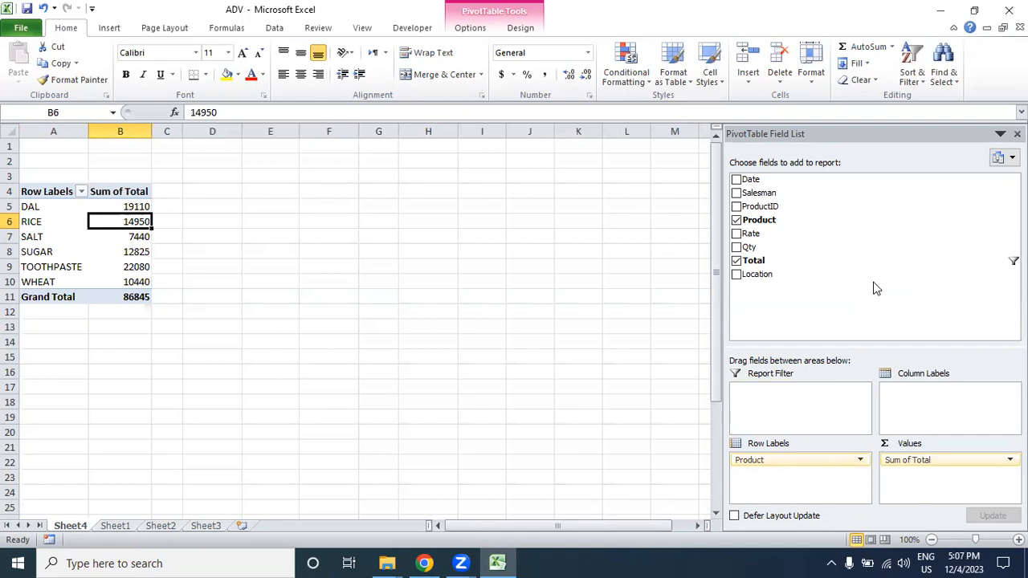
# - Add the Date field to the row labels above Product and look through the dated rows
pyautogui.moveTo(755, 181); pyautogui.dragTo(765, 460)
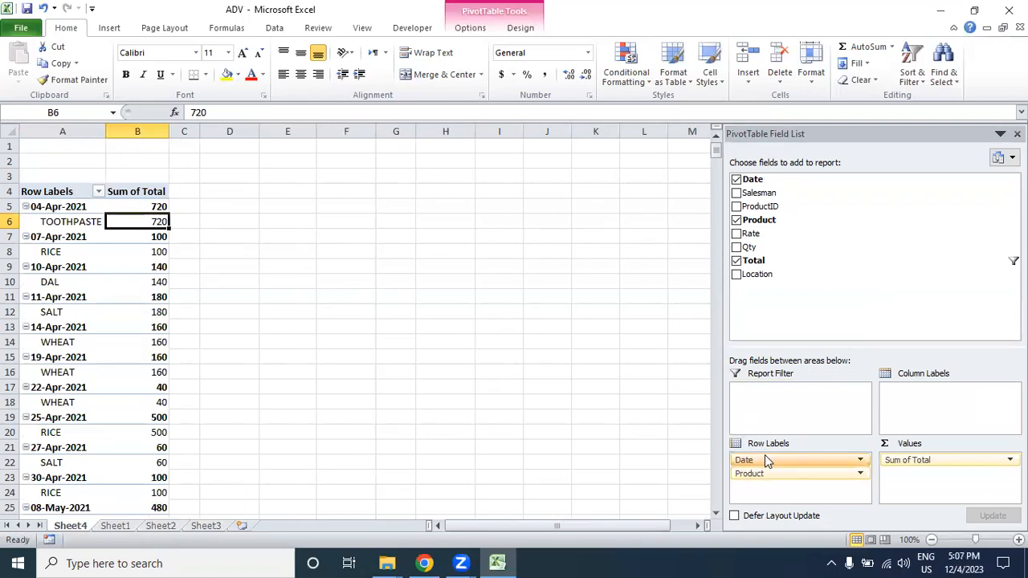
pyautogui.click(36, 297)
pyautogui.scroll(-11, 36, 327)
pyautogui.scroll(-20, 36, 327)
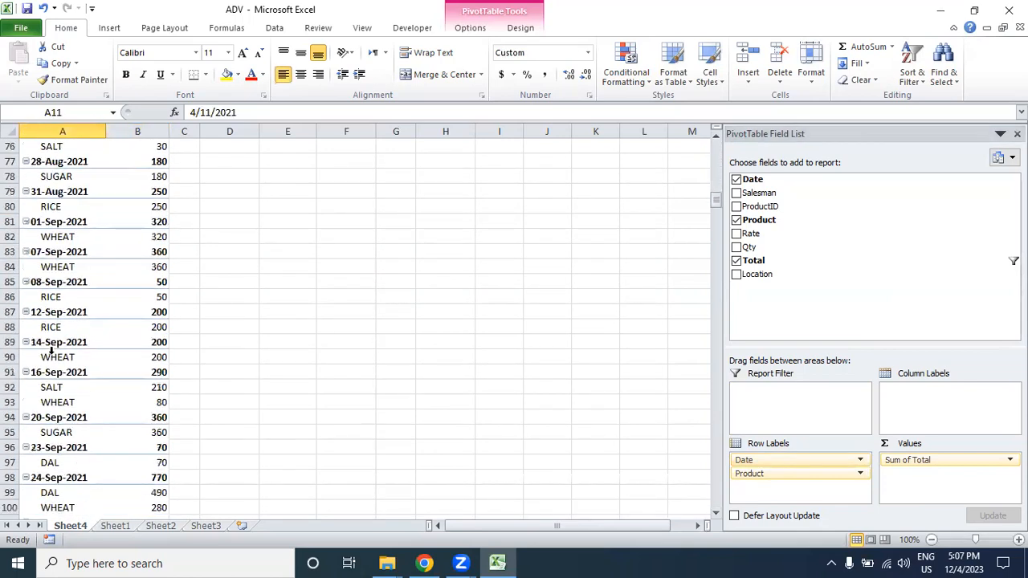
pyautogui.scroll(20, 51, 349)
pyautogui.scroll(10, 50, 350)
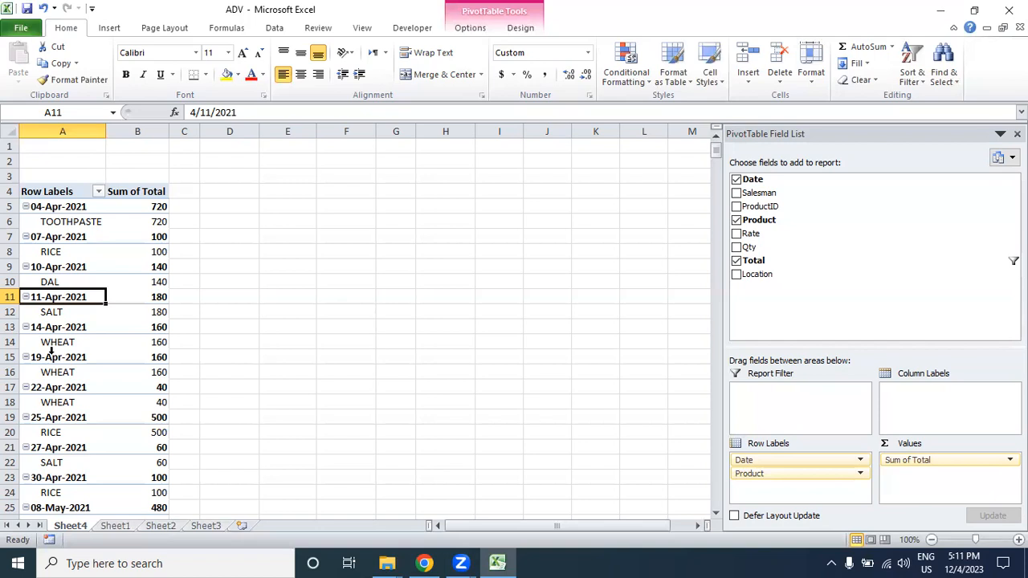
# - Group the Date row labels in the PivotTable by Years only
pyautogui.click(73, 210)
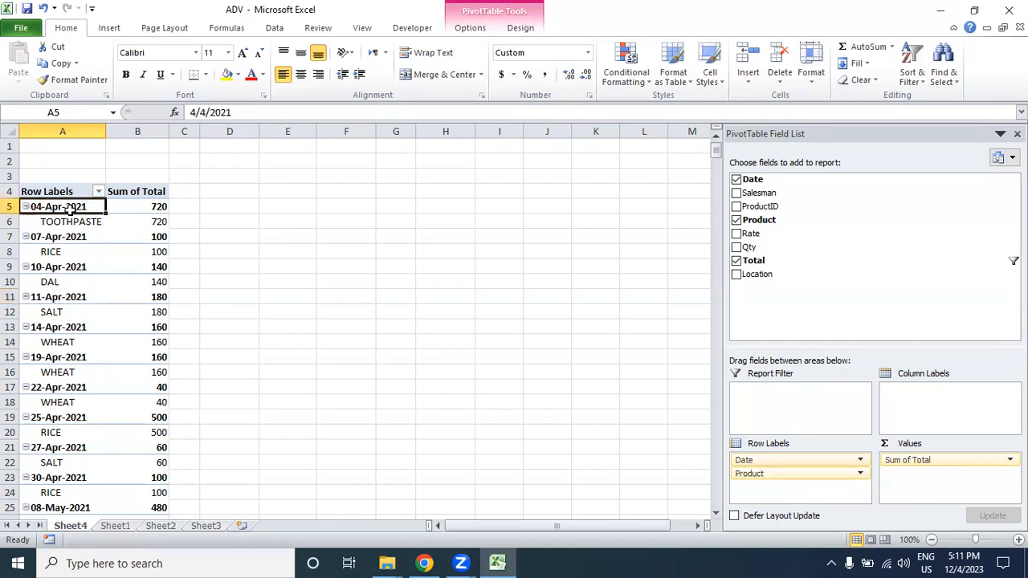
pyautogui.click(56, 281)
pyautogui.click(53, 266)
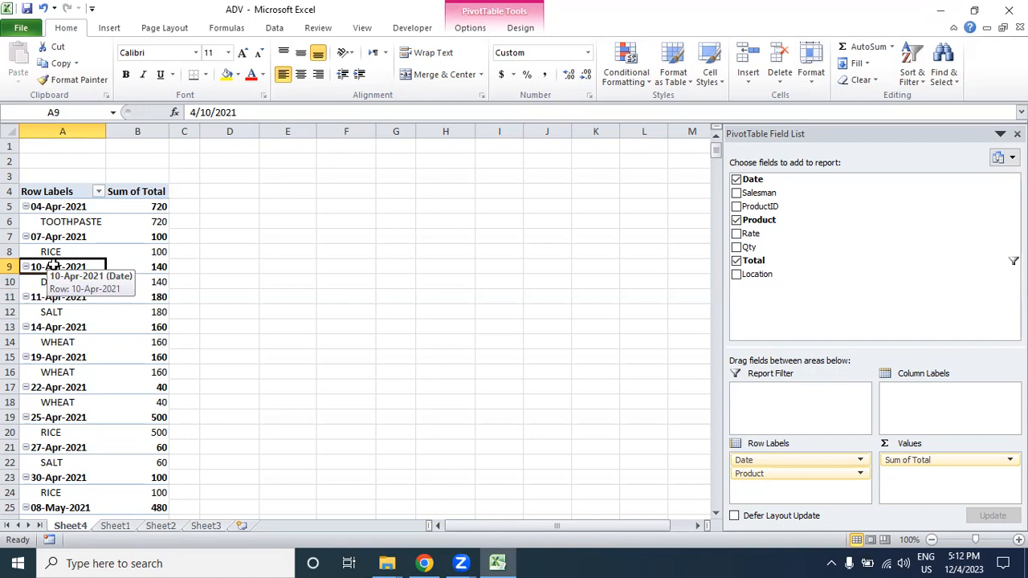
pyautogui.click(59, 208)
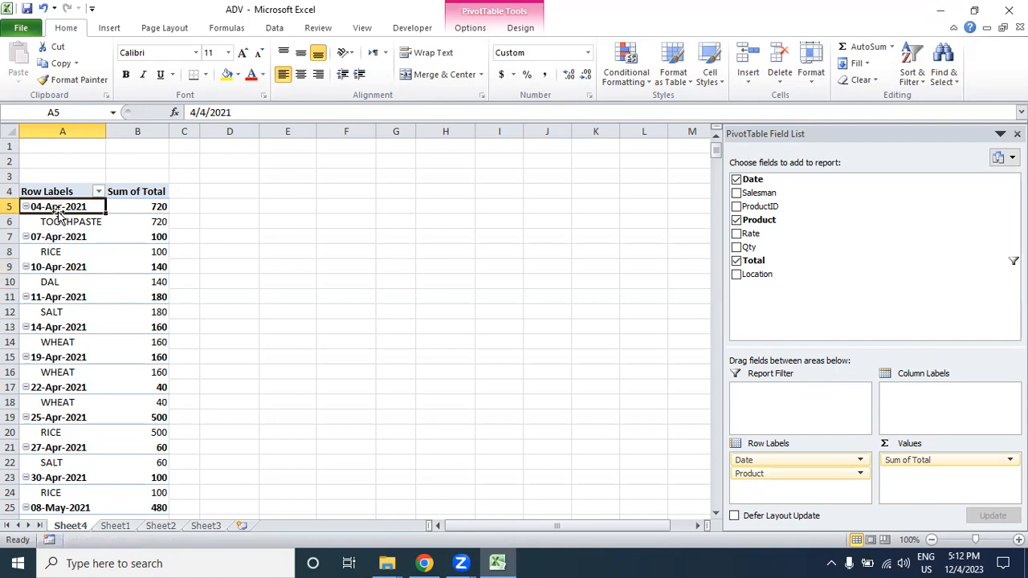
pyautogui.rightClick(61, 211)
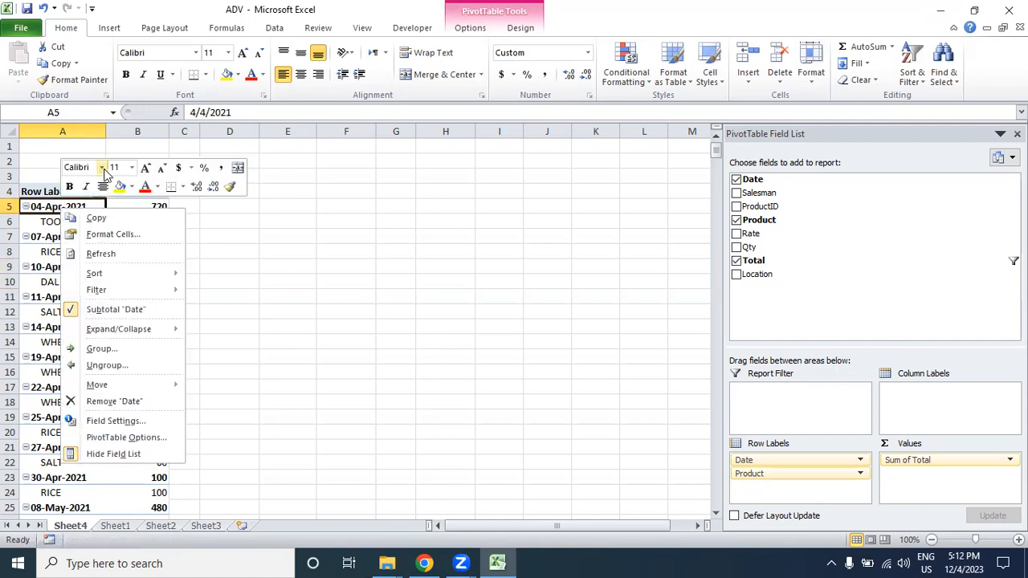
pyautogui.click(96, 354)
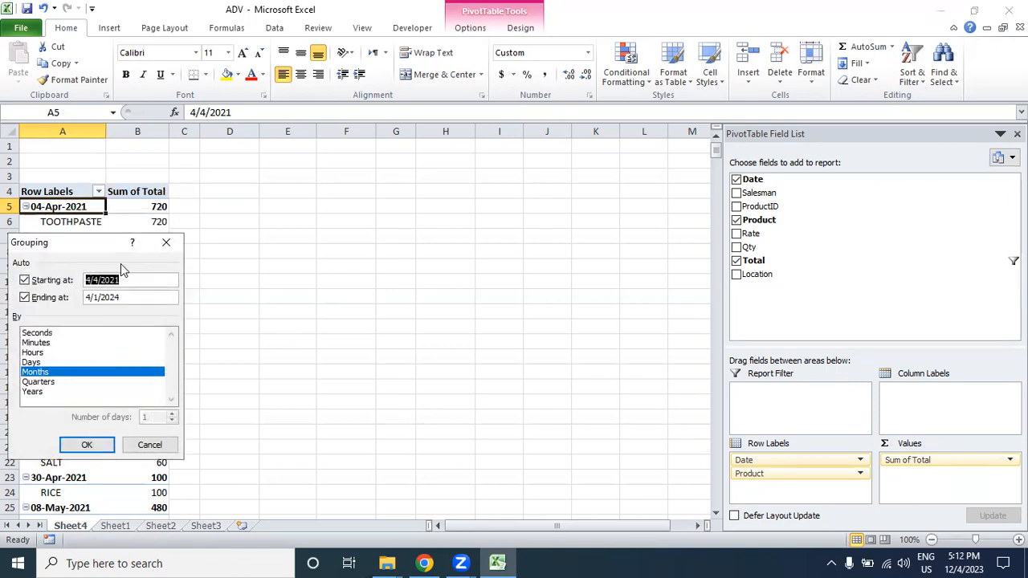
pyautogui.moveTo(143, 241); pyautogui.dragTo(534, 181)
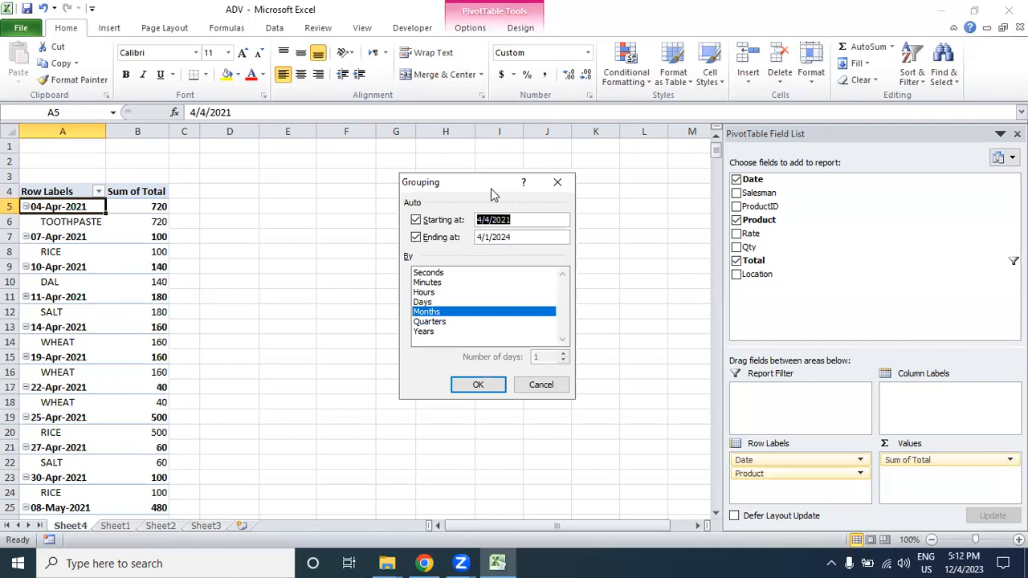
pyautogui.click(429, 331)
pyautogui.click(427, 313)
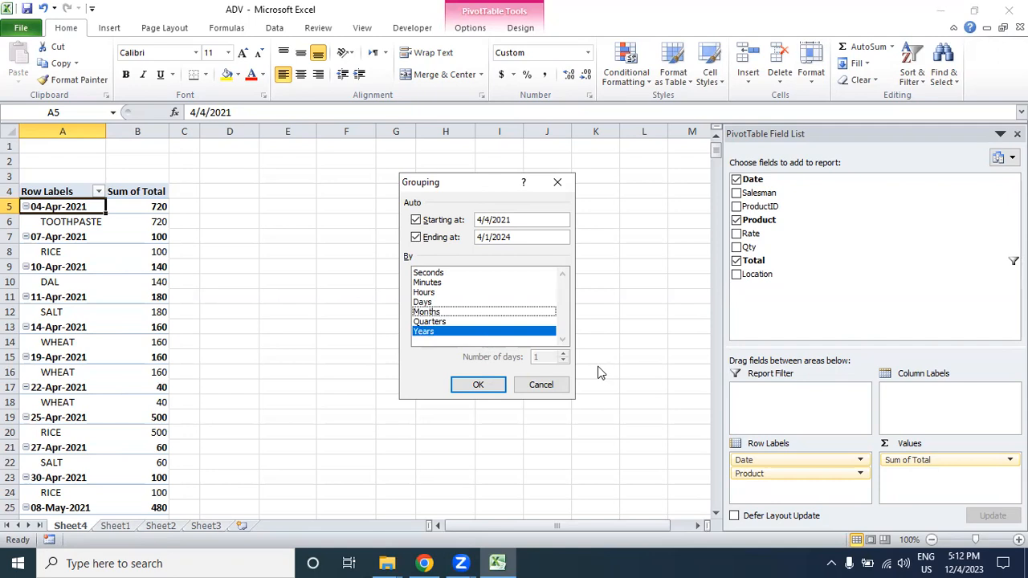
pyautogui.click(478, 385)
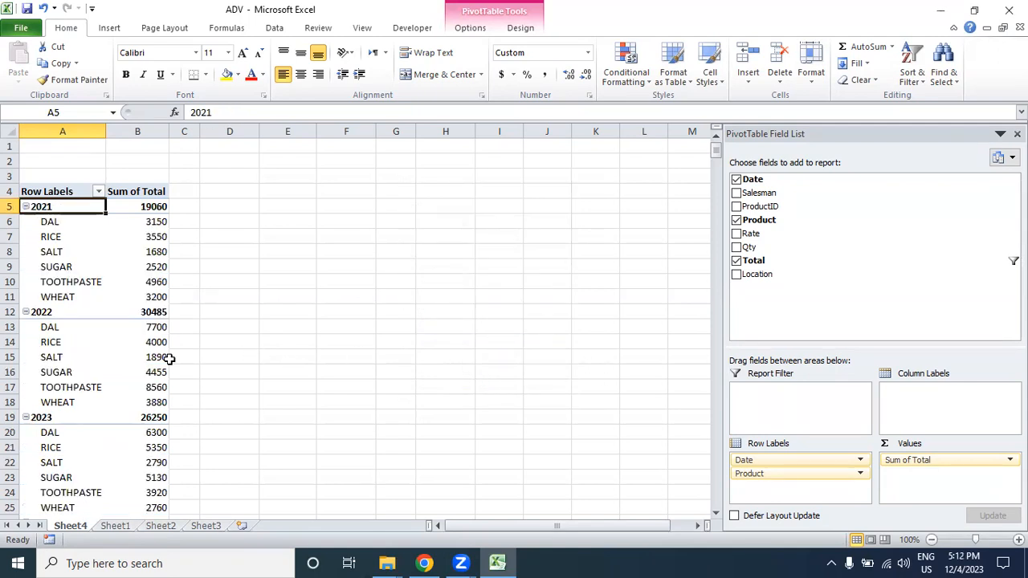
# - Look through the product totals listed under each year, down to the grand total
pyautogui.scroll(-1, 169, 360)
pyautogui.scroll(1, 169, 360)
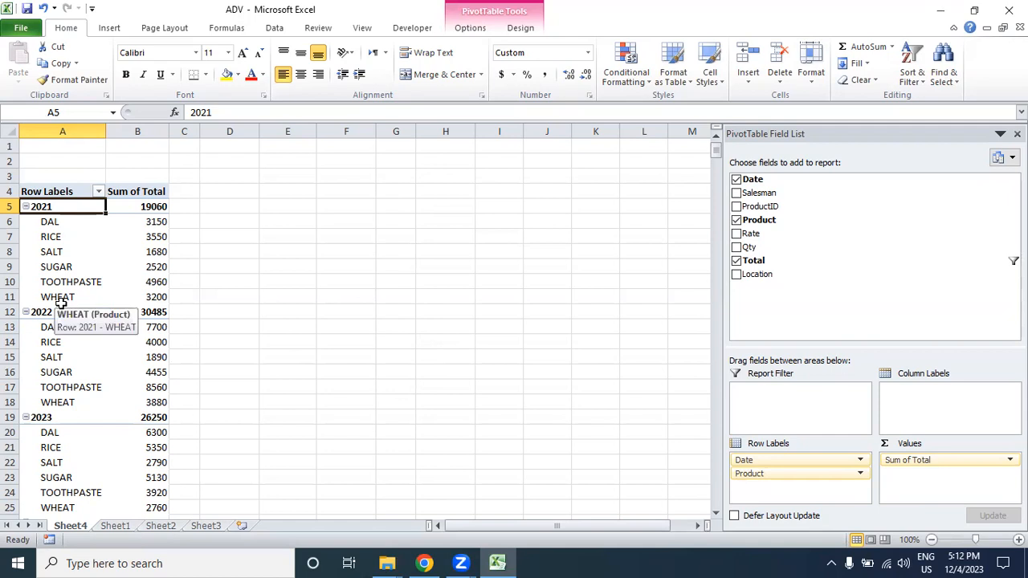
pyautogui.scroll(-3, 57, 344)
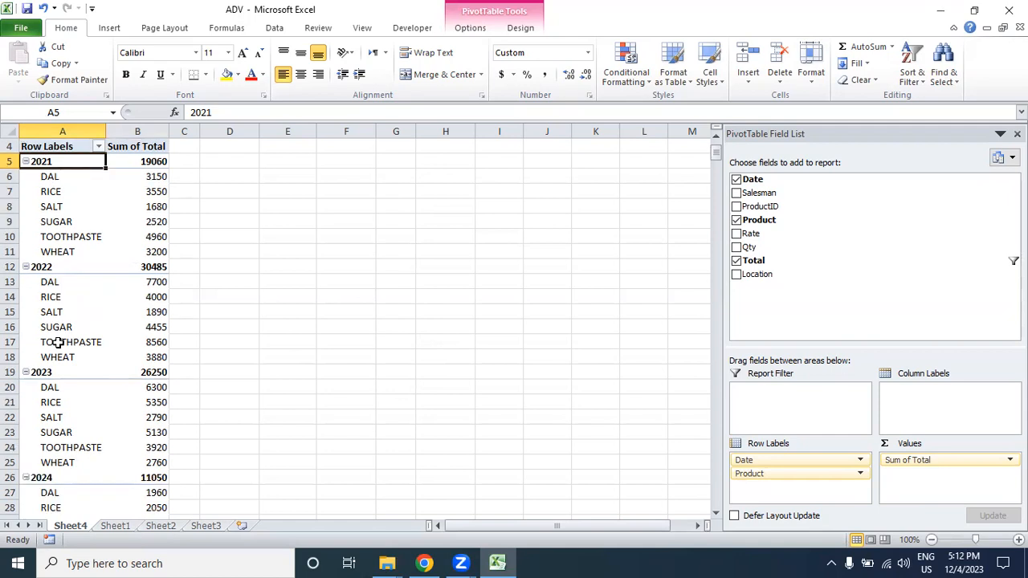
pyautogui.scroll(-1, 55, 375)
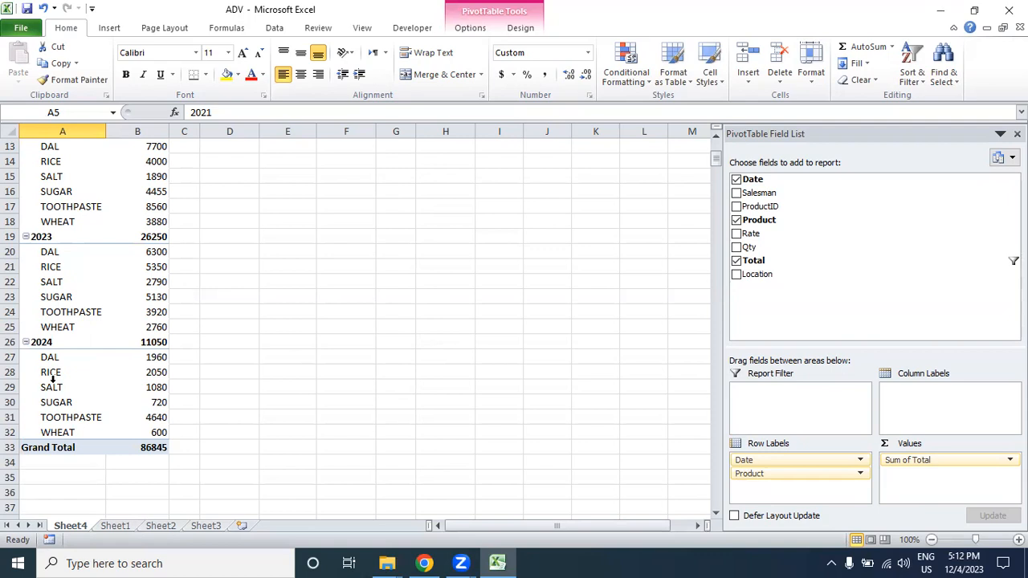
pyautogui.scroll(4, 53, 380)
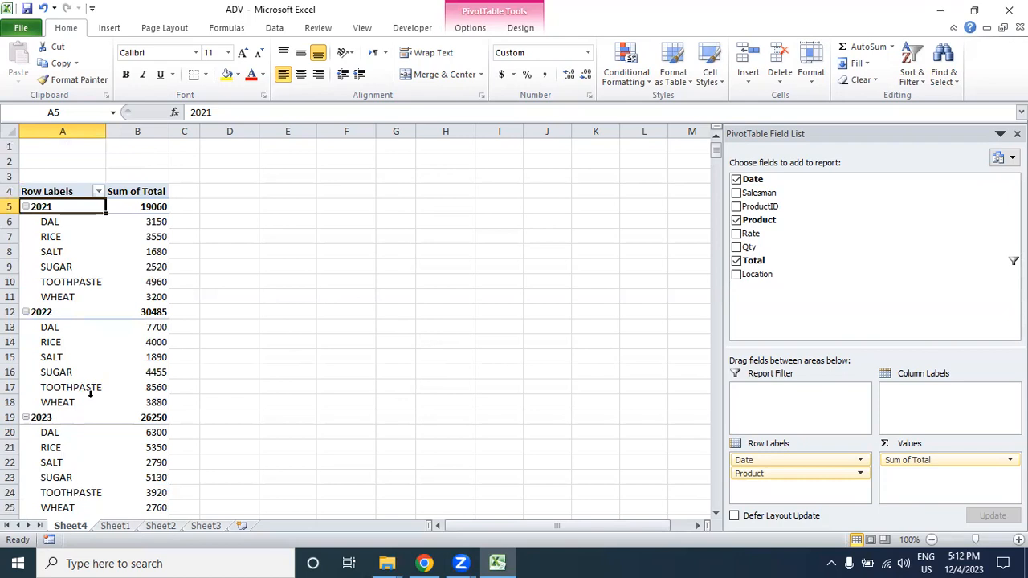
pyautogui.scroll(-3, 78, 393)
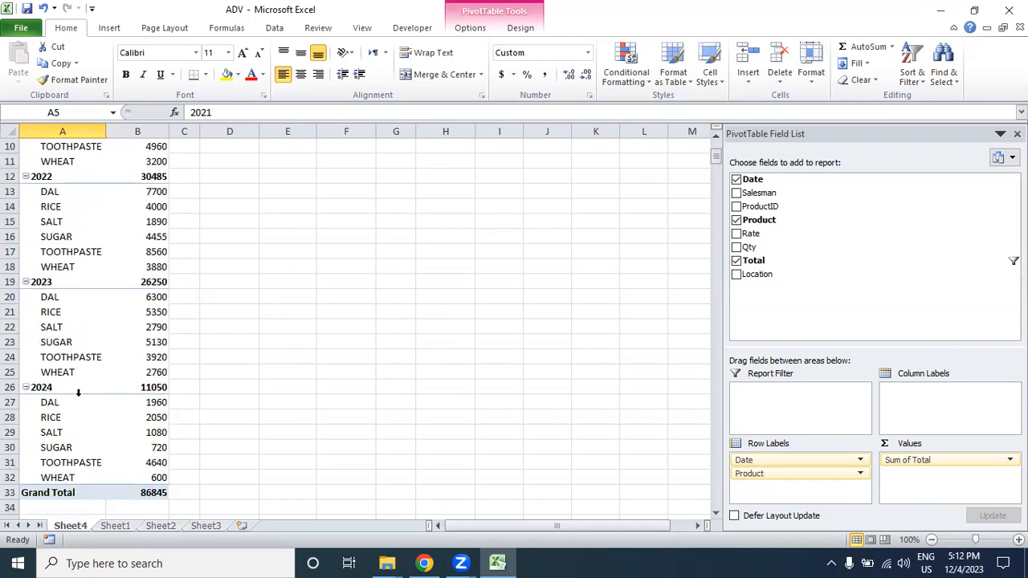
pyautogui.scroll(3, 78, 392)
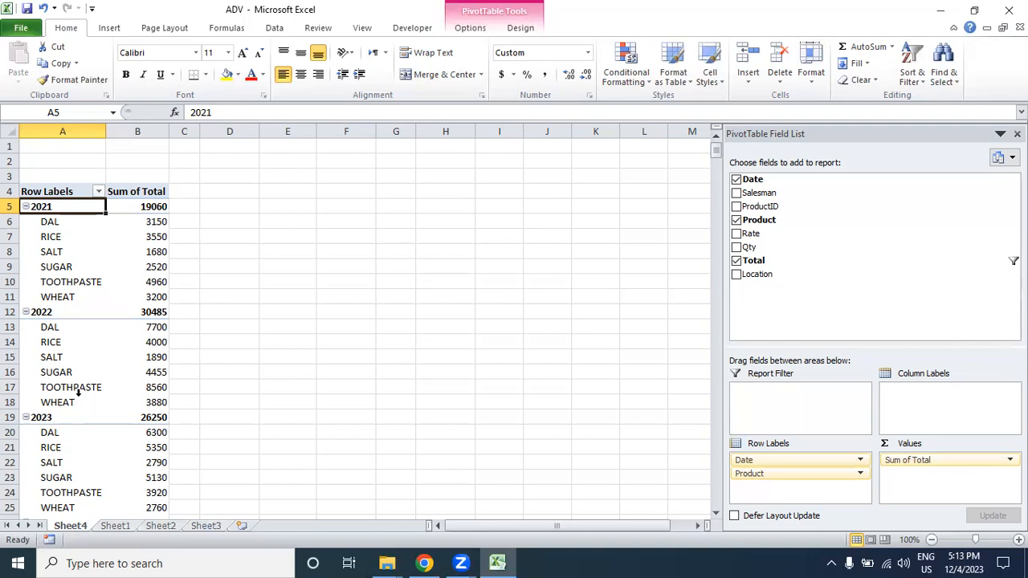
# - Insert a blank column J on Sheet1, directly after the Location column
pyautogui.click(113, 527)
pyautogui.click(823, 277)
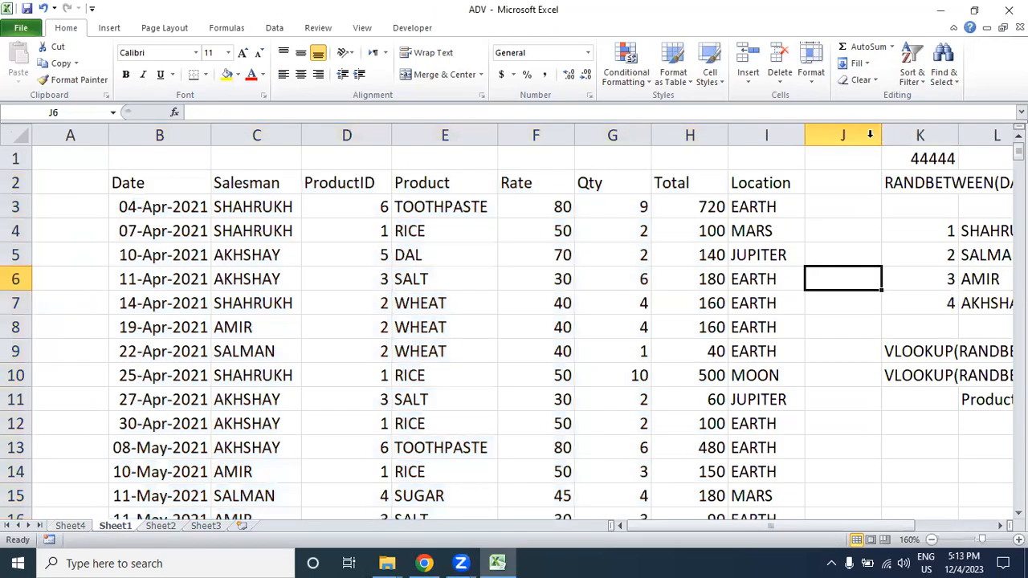
pyautogui.click(872, 138)
pyautogui.rightClick(871, 142)
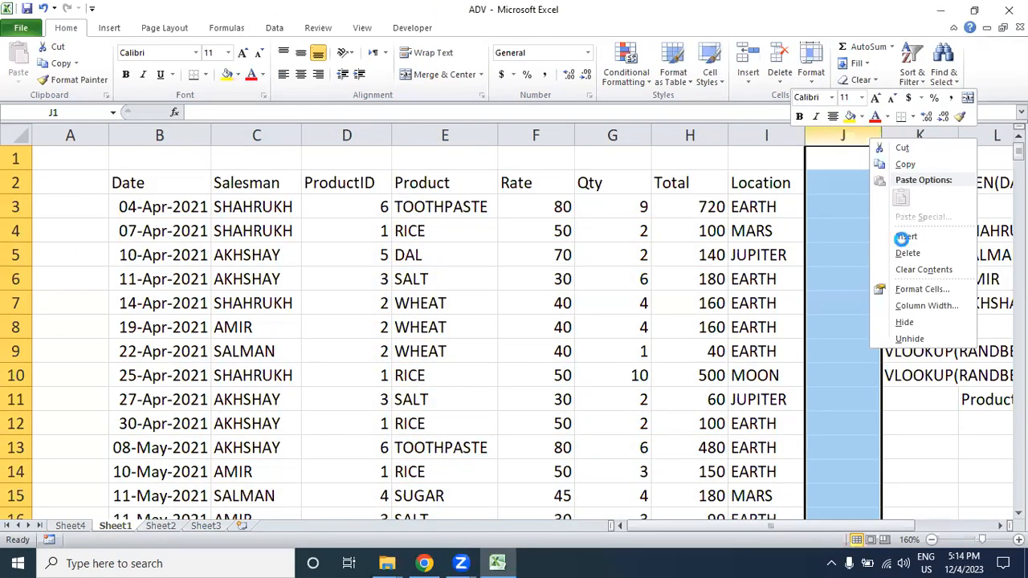
pyautogui.click(903, 243)
# - Enter the column header Session in cell J2
pyautogui.click(840, 188)
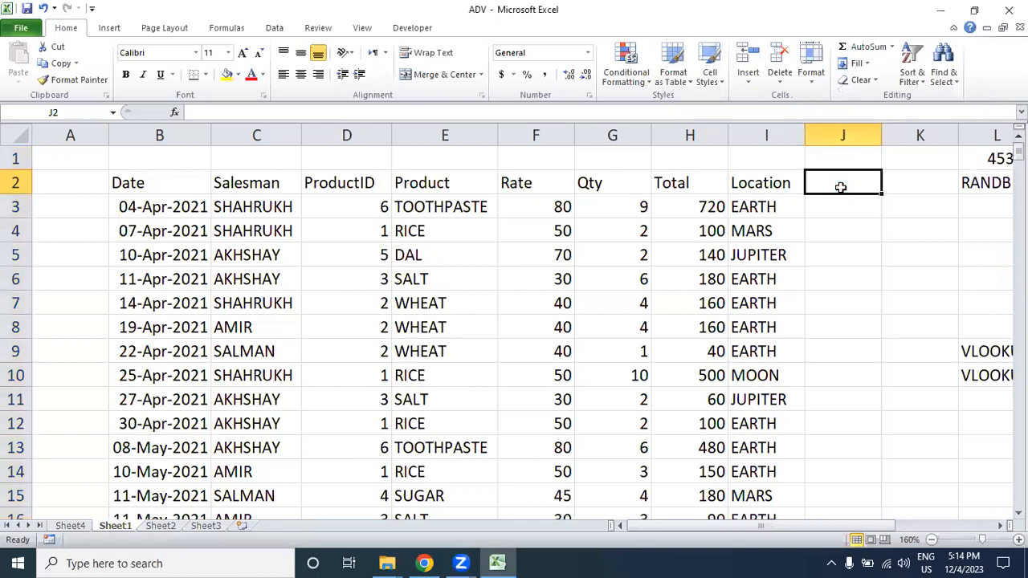
pyautogui.write('Fi')
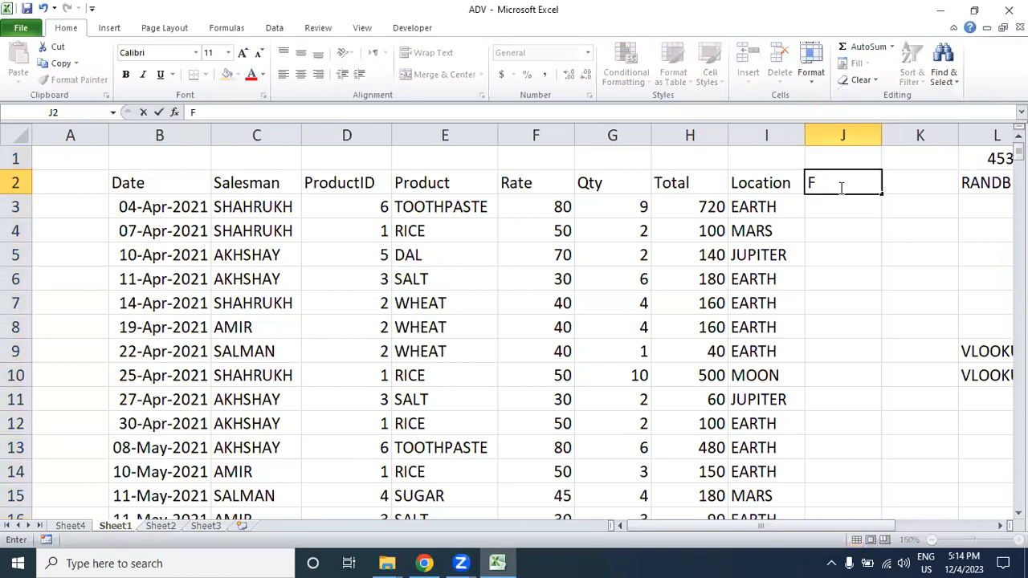
pyautogui.press('BackSpace')
pyautogui.press('BackSpace')
pyautogui.write('Session')
pyautogui.press('Return')
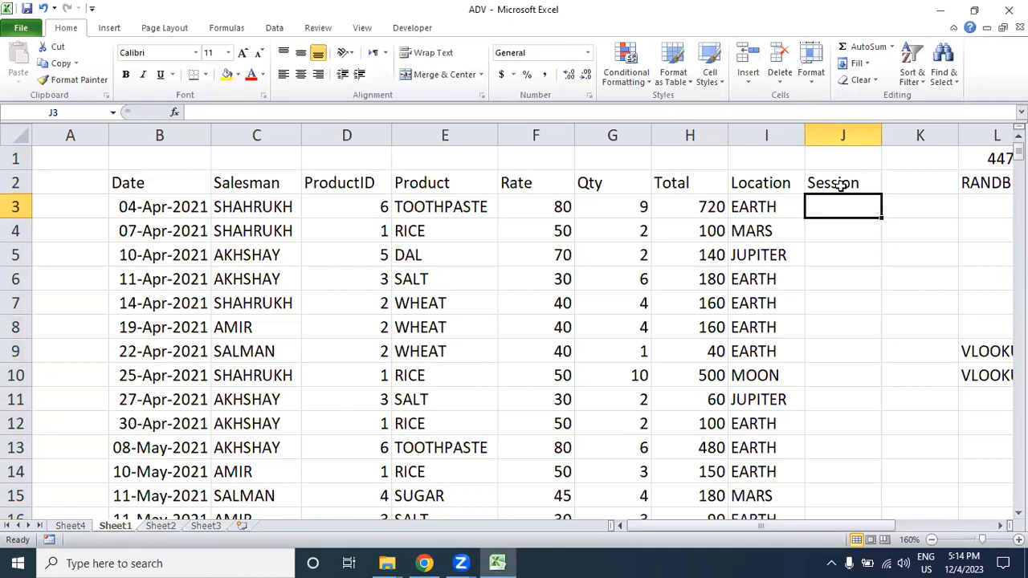
# - Enter 2021-2022 in cell J1 above the Session header as a sample session value
pyautogui.click(842, 162)
pyautogui.write('2021')
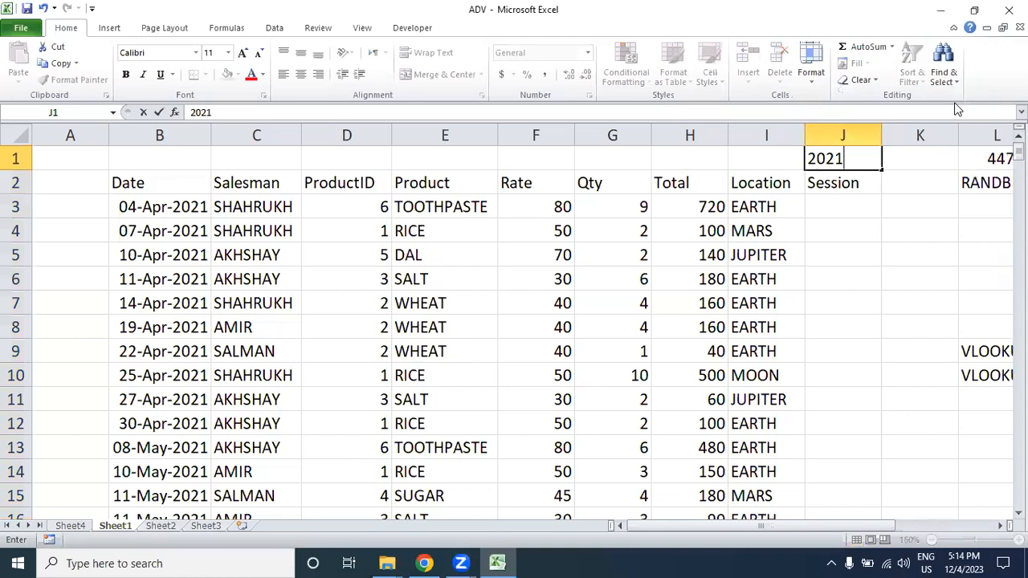
pyautogui.write('-2022')
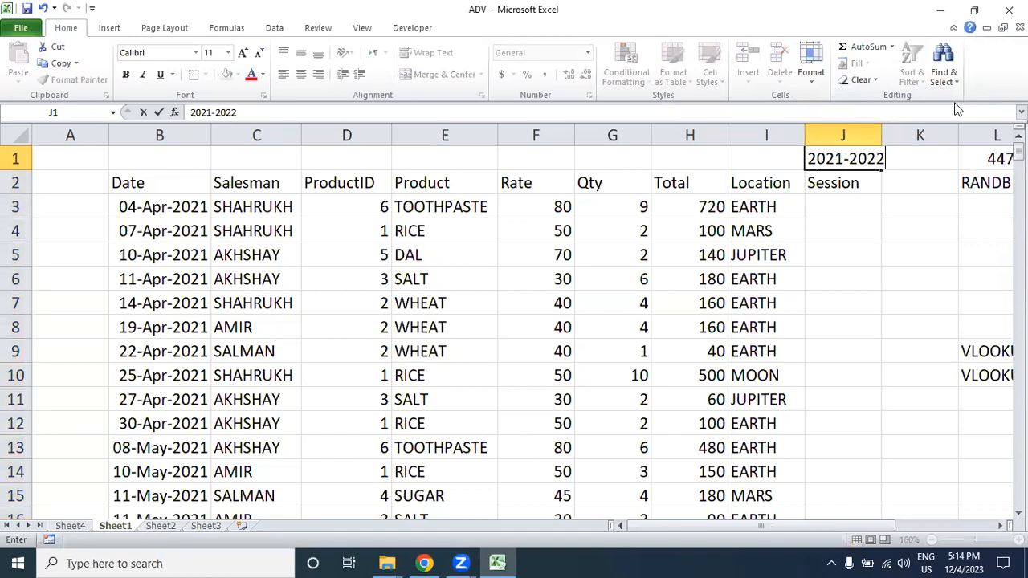
pyautogui.press('Return')
pyautogui.press('Up')
pyautogui.press('Down')
pyautogui.press('Down')
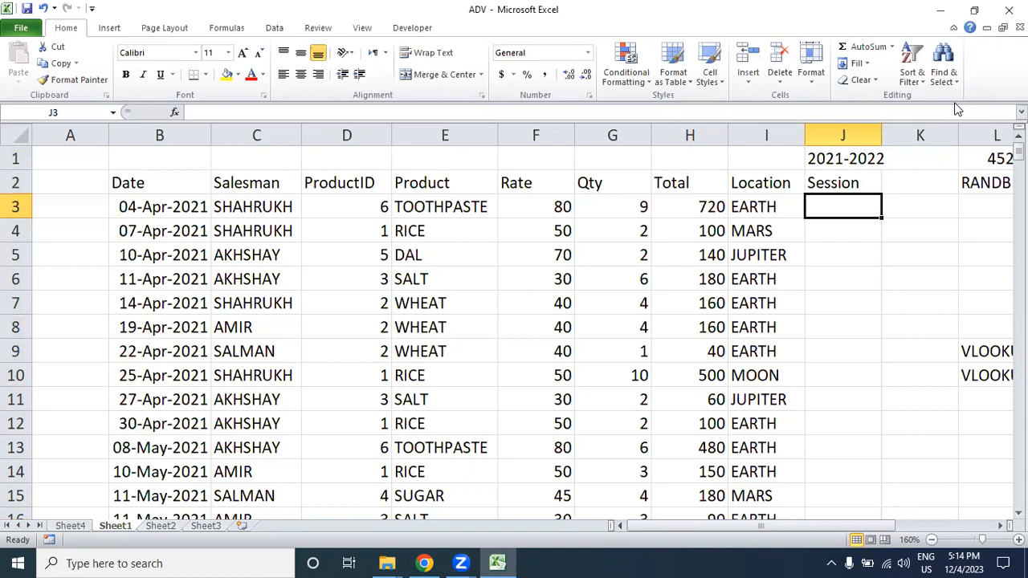
pyautogui.write('=if(')
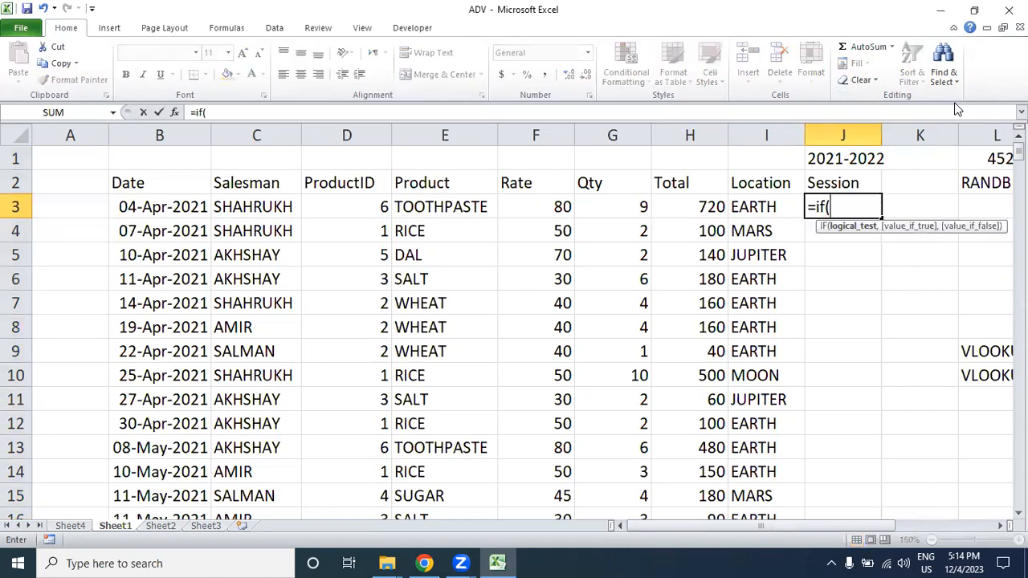
pyautogui.write('mon')
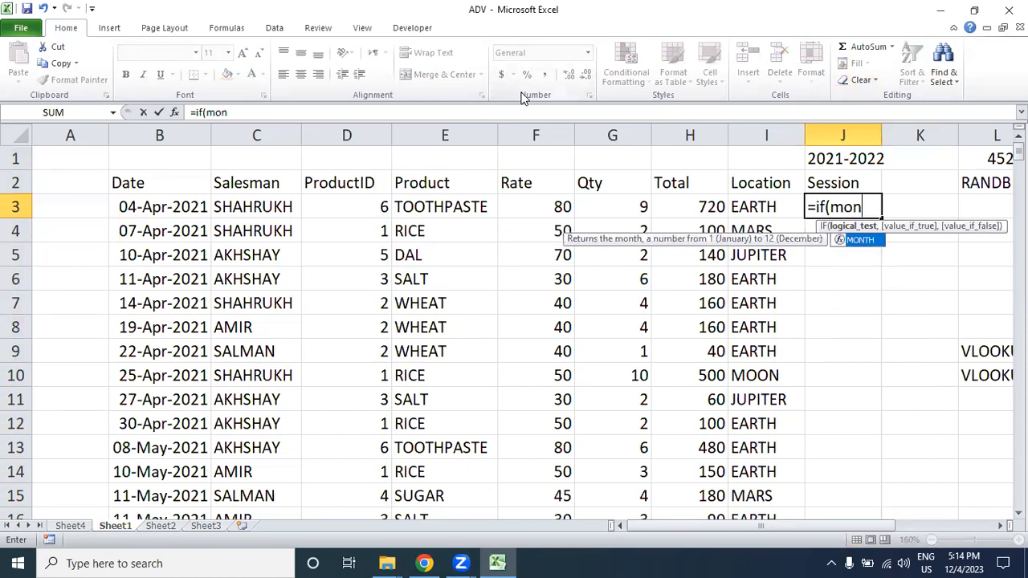
pyautogui.press('Tab')
pyautogui.write('(')
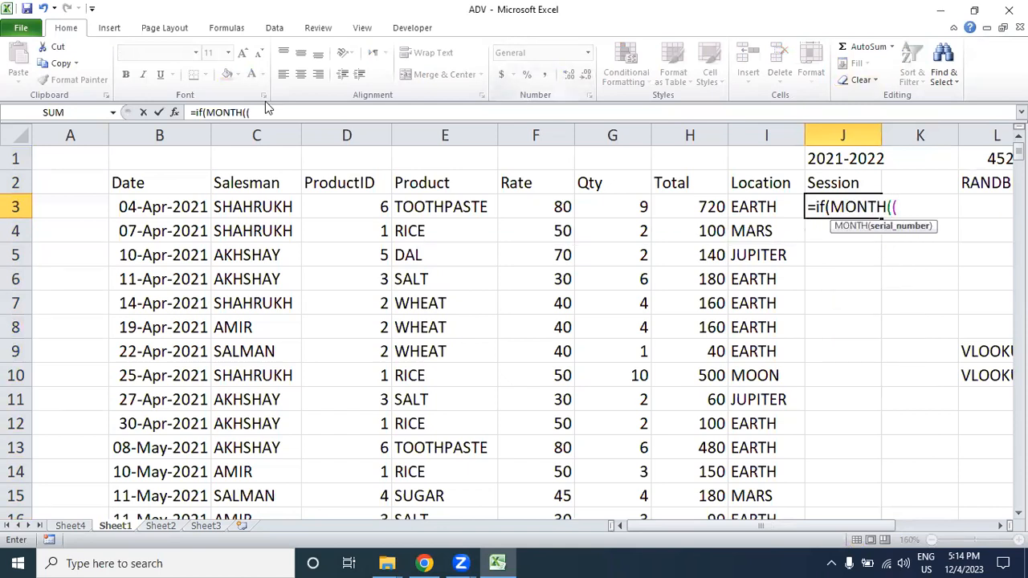
pyautogui.press('BackSpace')
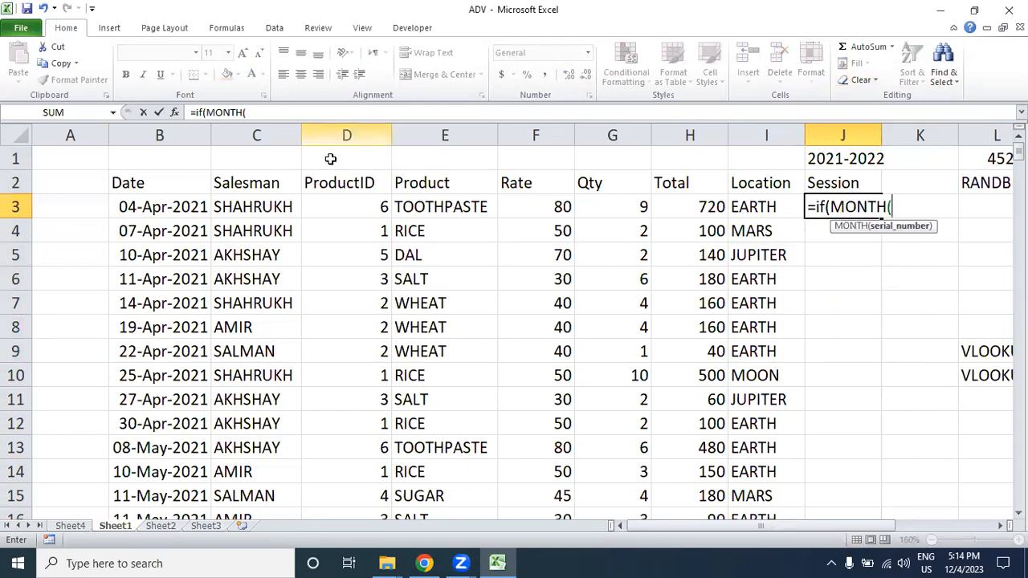
pyautogui.click(189, 204)
pyautogui.write(')')
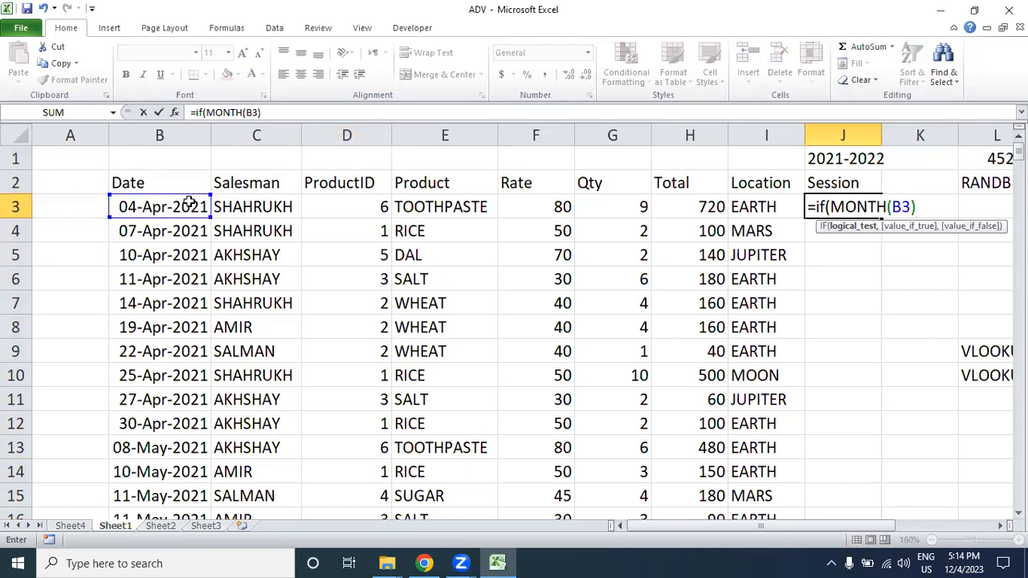
pyautogui.write('<')
pyautogui.press('Escape')
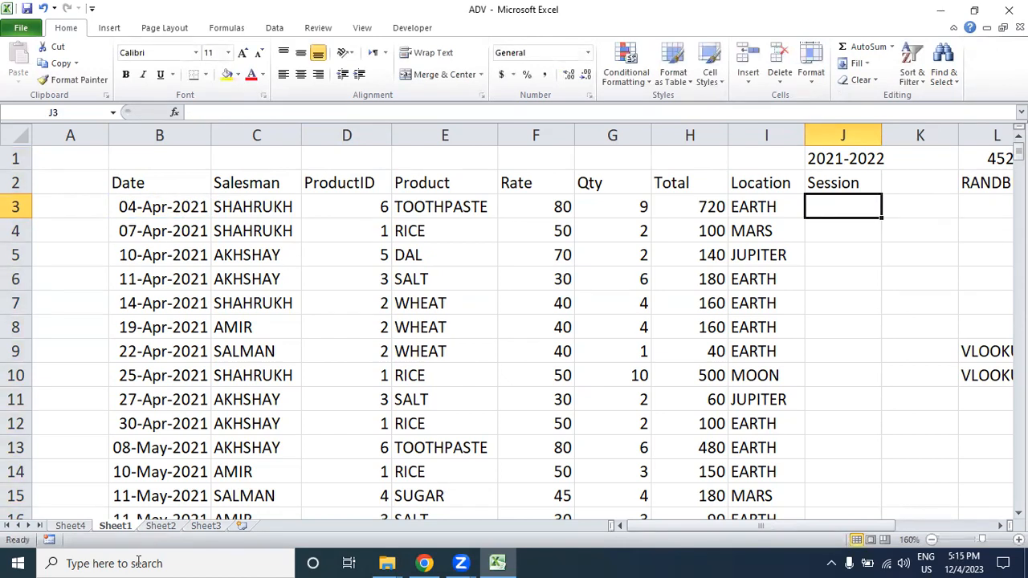
# - Open Notepad and write the example date 1-JAN-23 on the first line
pyautogui.click(22, 561)
pyautogui.write('notepad')
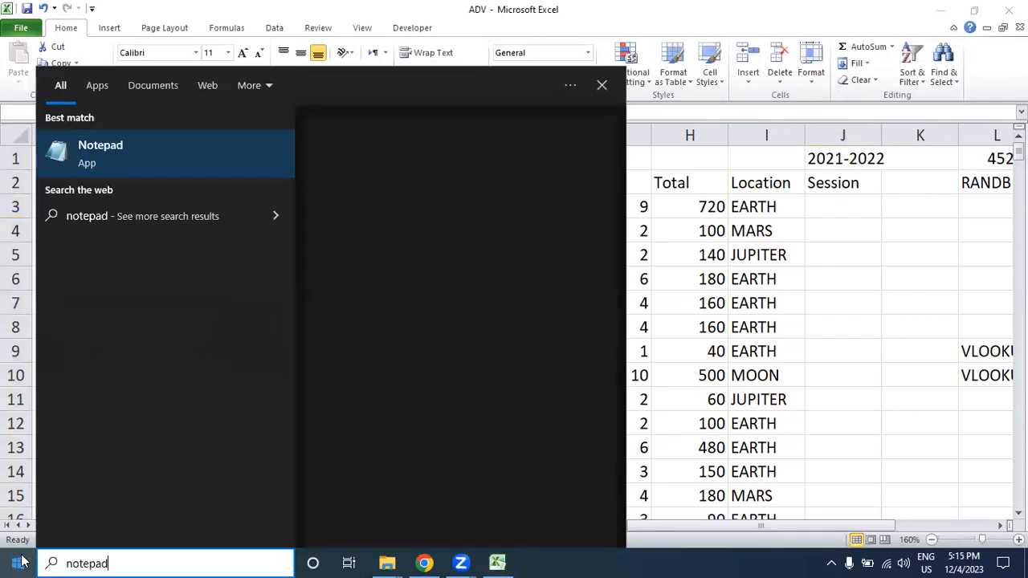
pyautogui.press('Return')
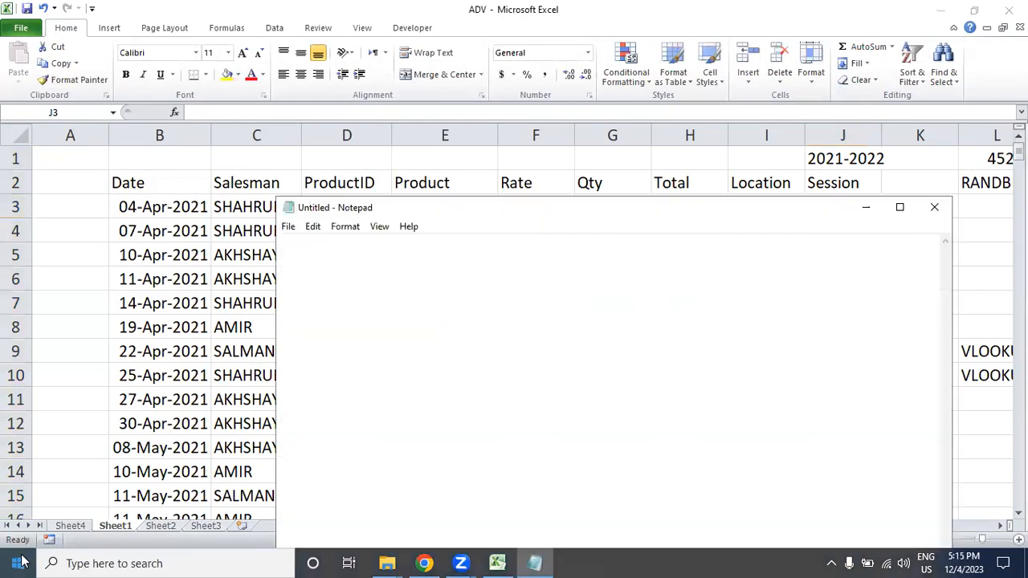
pyautogui.write('JAN')
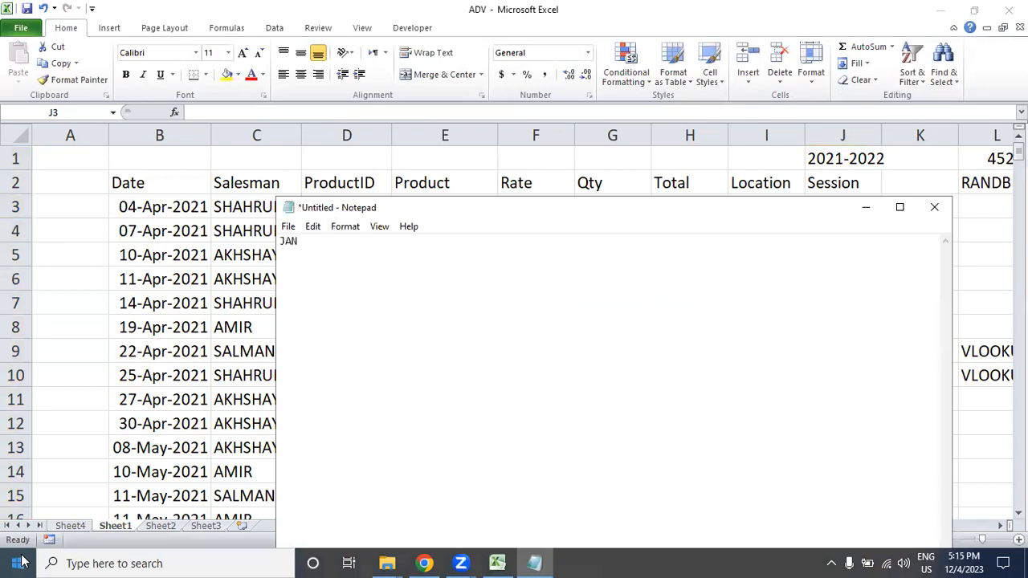
pyautogui.press('Left')
pyautogui.press('Left')
pyautogui.press('Left')
pyautogui.write('1-')
pyautogui.press('Right')
pyautogui.press('Right')
pyautogui.press('Right')
pyautogui.write('-234')
pyautogui.press('BackSpace')
# - Add the session 2023-2024 to the notes, separated by a blank line from the January date
pyautogui.press('Return')
pyautogui.press('Return')
pyautogui.write('23-')
pyautogui.write('24')
pyautogui.press('Left')
pyautogui.press('Left')
pyautogui.press('Left')
pyautogui.press('Left')
pyautogui.press('Left')
pyautogui.write('20')
pyautogui.press('Right')
pyautogui.press('Right')
pyautogui.press('Right')
pyautogui.write('20')
pyautogui.press('Right')
pyautogui.press('Right')
pyautogui.press('Return')
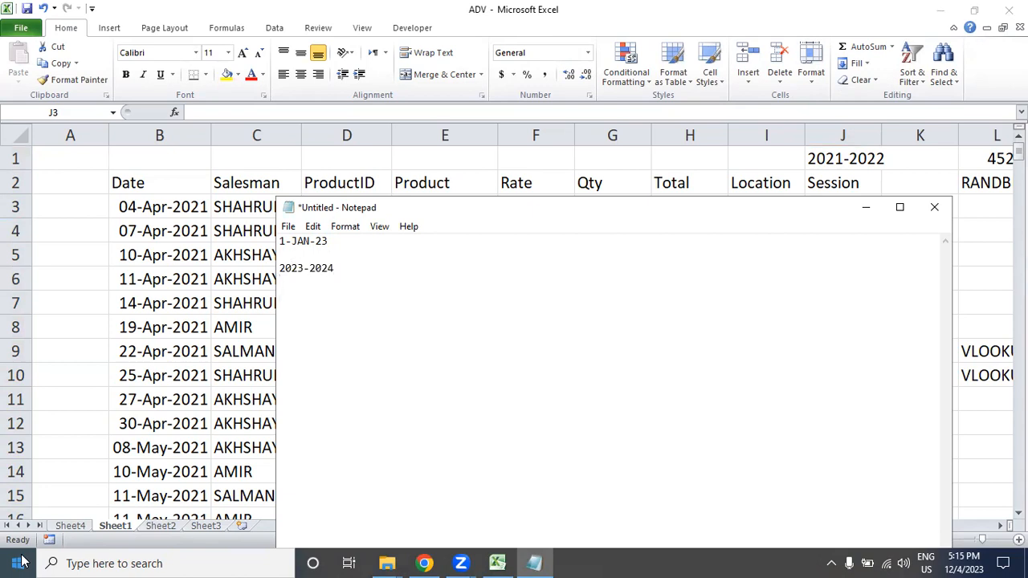
# - Add the second example date 1-APR-2023 to the notes
pyautogui.write('1-APR')
pyautogui.press('BackSpace')
pyautogui.write('PR-2023')
pyautogui.press('Return')
pyautogui.press('Return')
# - Change the session under the January date to 2022-2023
pyautogui.press('Up')
pyautogui.press('Up')
pyautogui.press('Up')
pyautogui.press('Up')
pyautogui.press('Right')
pyautogui.hotkey('shift', 'Right')
pyautogui.hotkey('shift', 'Right')
pyautogui.write('22')
pyautogui.press('Right')
pyautogui.press('Right')
pyautogui.press('Right')
pyautogui.hotkey('shift', 'Right')
pyautogui.hotkey('shift', 'Right')
pyautogui.write('23')
# - Write the session 2023-2024 below the 1-APR-2023 date
pyautogui.press('Down')
pyautogui.press('Down')
pyautogui.press('Right')
pyautogui.press('Right')
pyautogui.press('Right')
pyautogui.press('Right')
pyautogui.press('Right')
pyautogui.press('Right')
pyautogui.press('Down')
pyautogui.write('2023-')
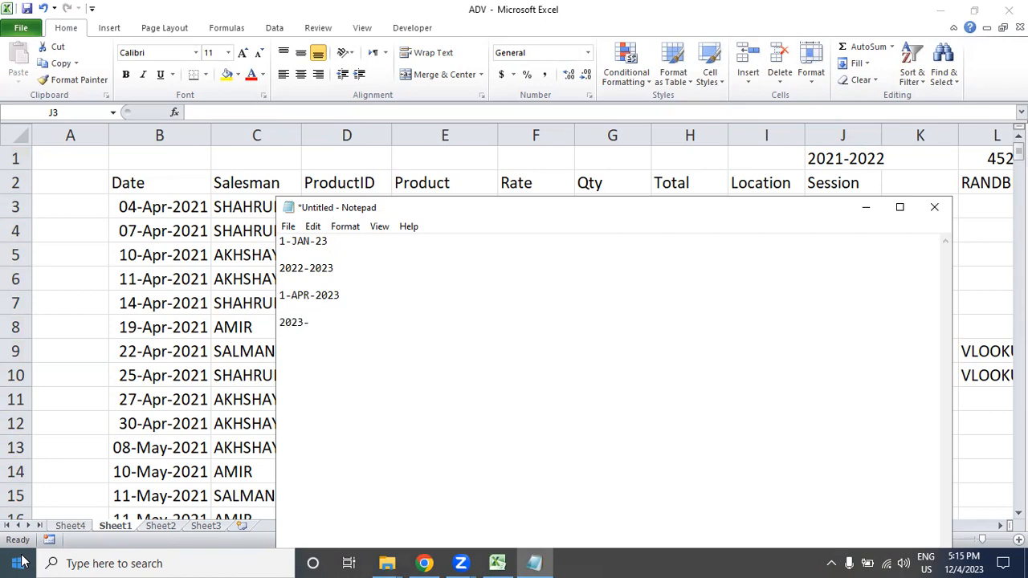
pyautogui.write('2024')
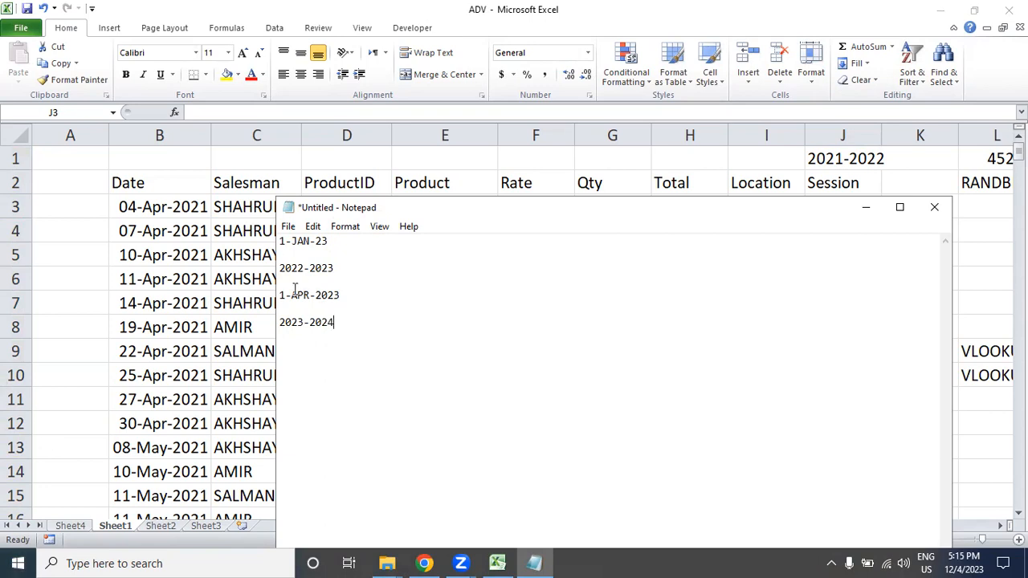
# - Highlight 1-APR and the end year of each session in the notes, and return to the Excel workbook
pyautogui.moveTo(310, 295); pyautogui.dragTo(272, 293)
pyautogui.moveTo(305, 268); pyautogui.dragTo(347, 268)
pyautogui.click(299, 347)
pyautogui.moveTo(301, 323); pyautogui.dragTo(350, 321)
pyautogui.click(863, 208)
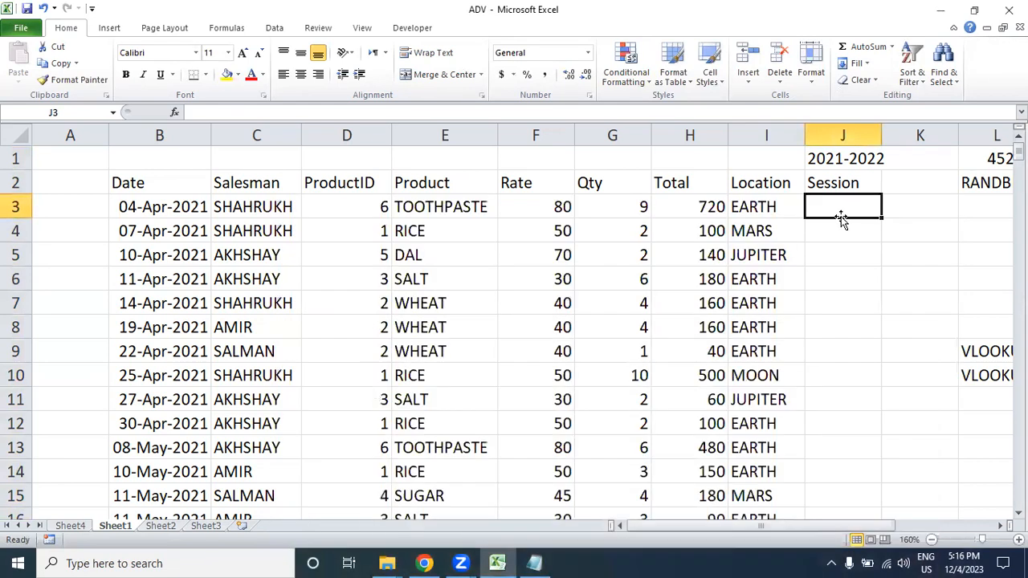
# - Begin an IF formula in J3 whose test is MONTH(B3)<
pyautogui.write('=IF(')
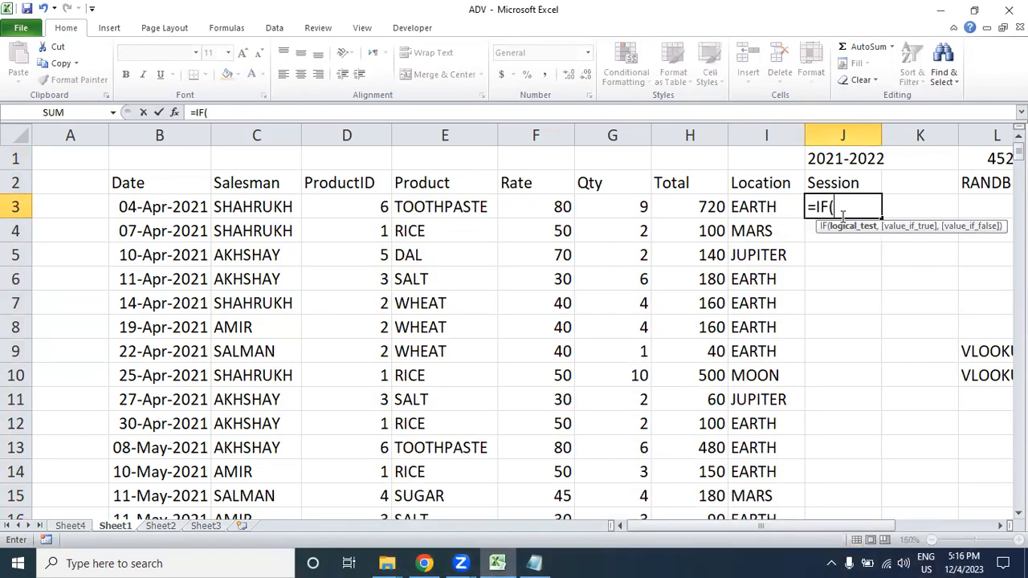
pyautogui.write('MON')
pyautogui.press('Tab')
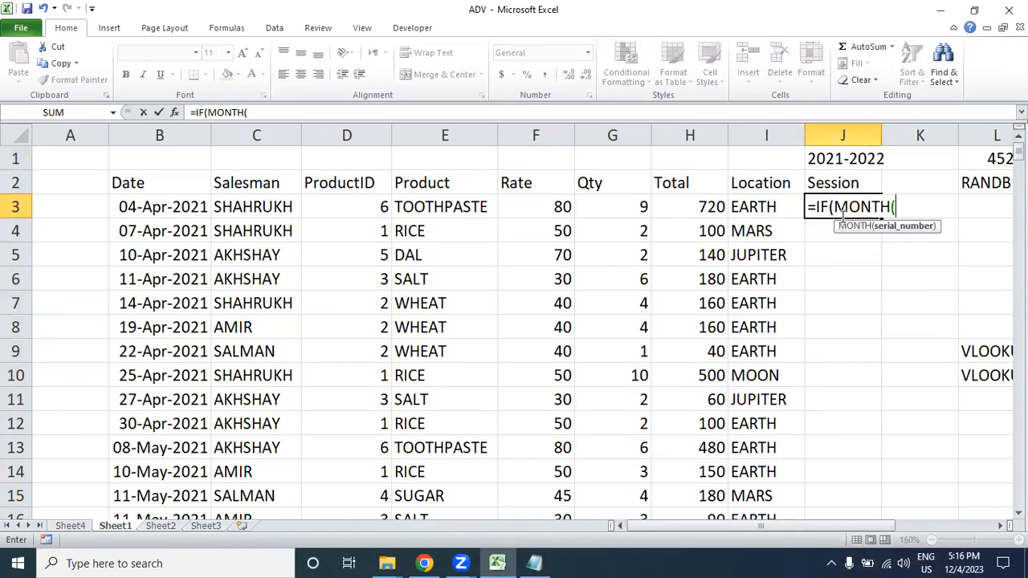
pyautogui.click(181, 214)
pyautogui.write(')<')
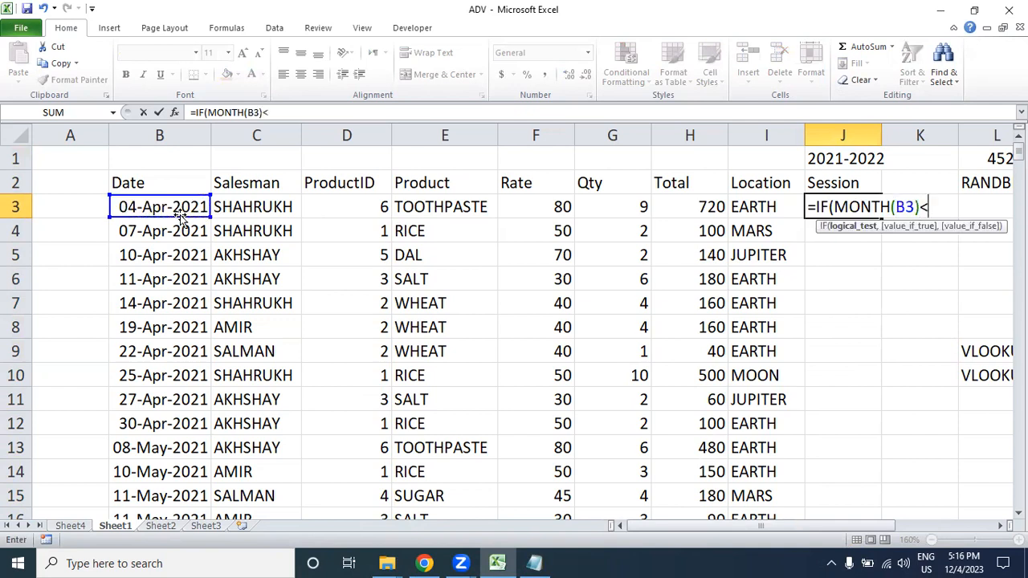
# - In the J3 IF formula, complete the test as MONTH(B3)<3 and begin the true value with YEAR(B3)-1
pyautogui.write('3,')
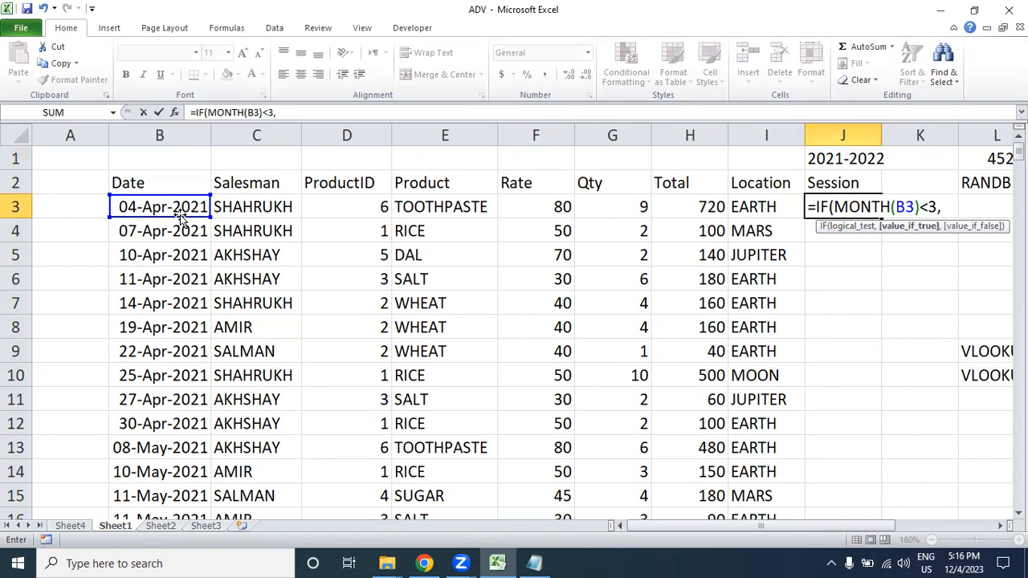
pyautogui.write('YEAR')
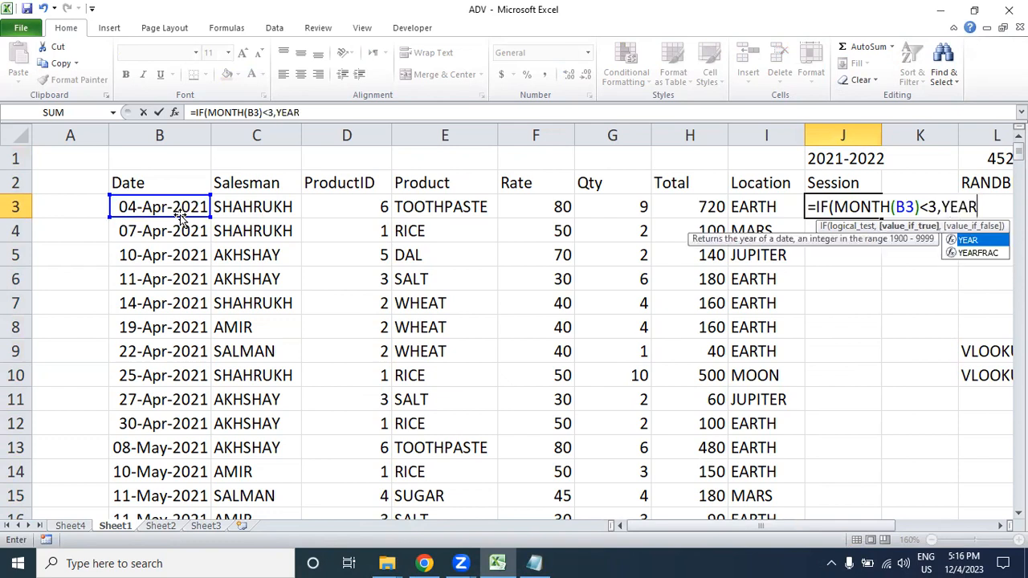
pyautogui.write('(')
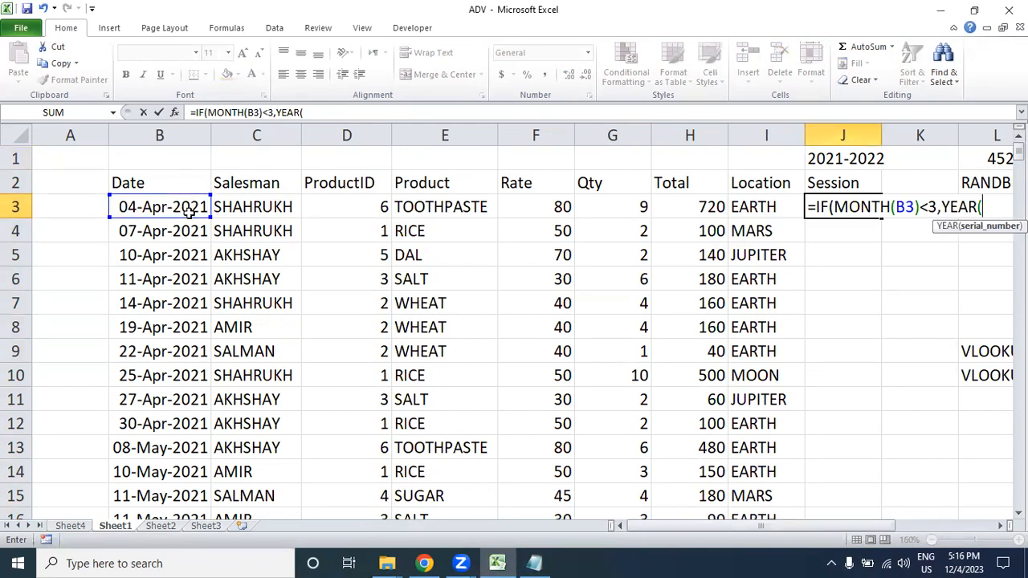
pyautogui.click(189, 208)
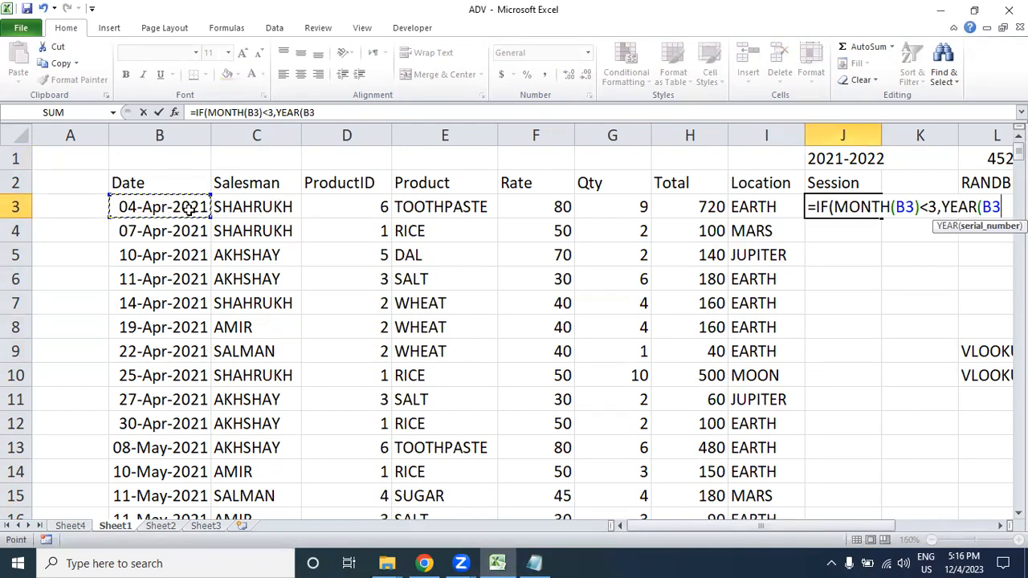
pyautogui.write(')')
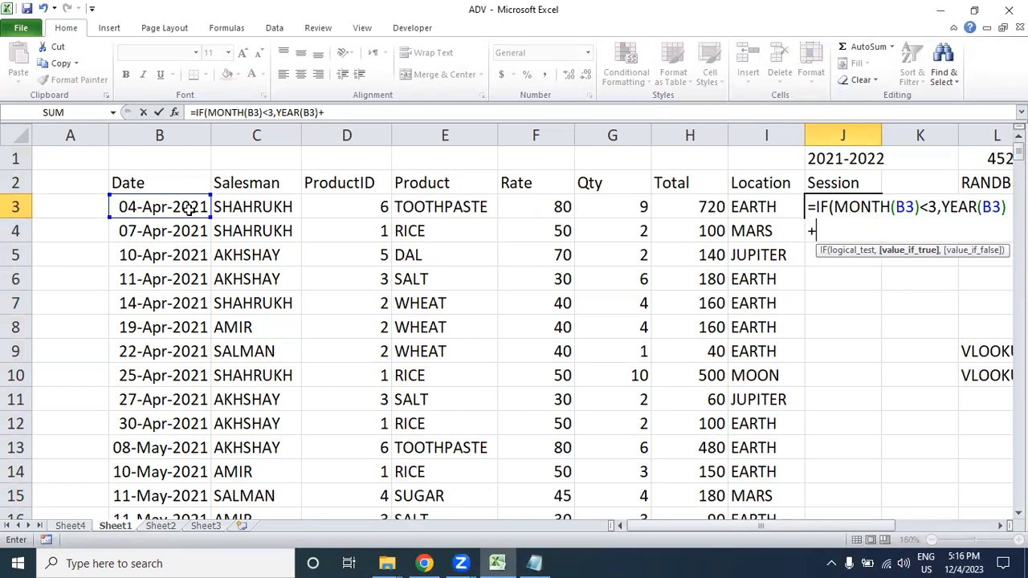
pyautogui.write('-')
pyautogui.press('Return')
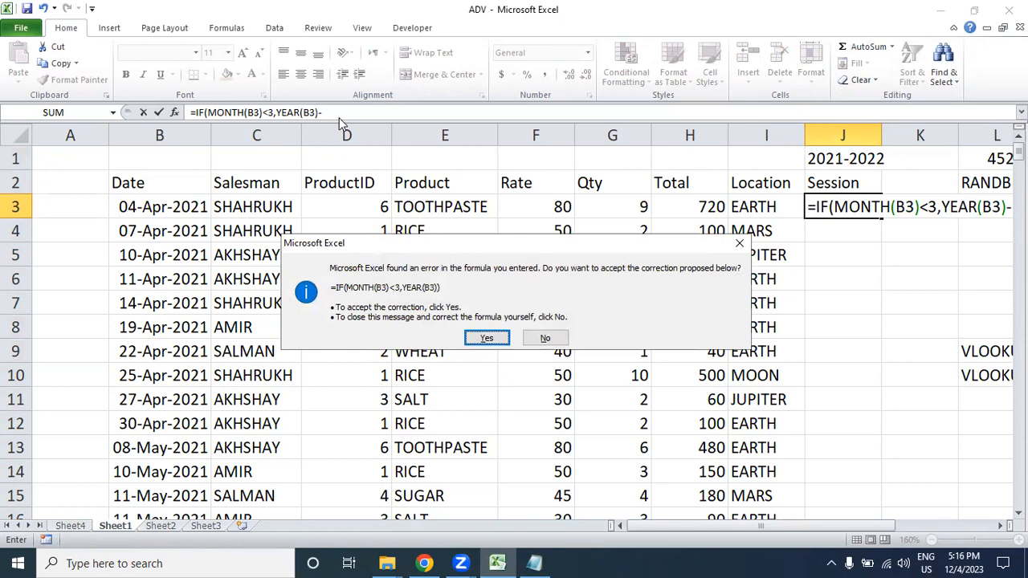
pyautogui.click(544, 338)
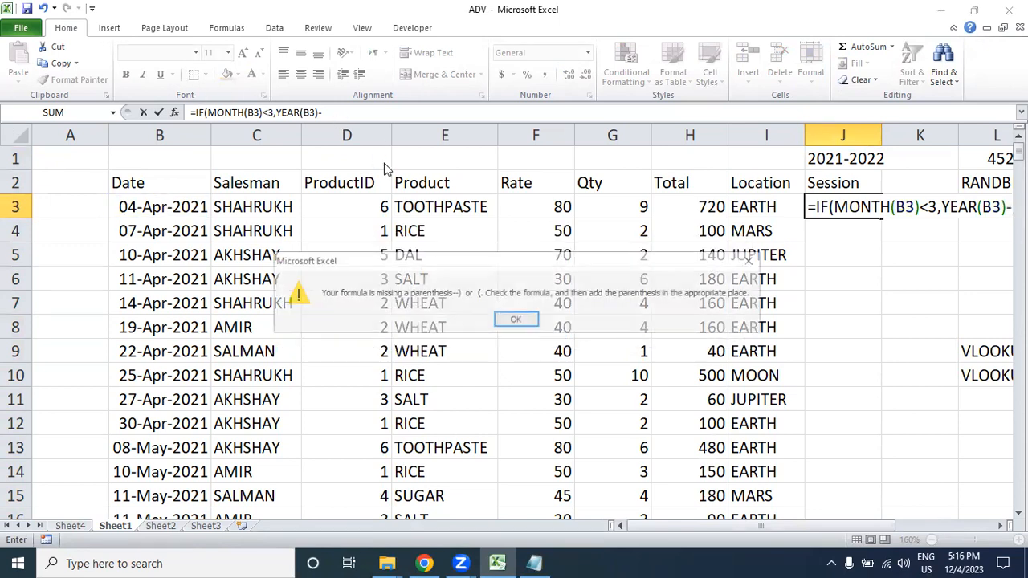
pyautogui.press('Return')
pyautogui.click(339, 115)
pyautogui.write('1')
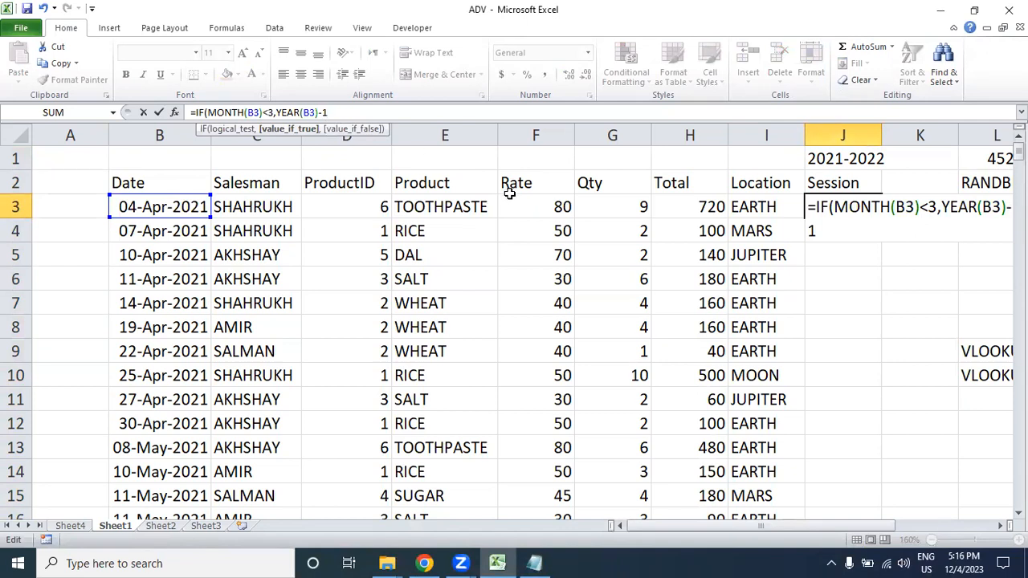
# - Complete the true value of the J3 formula by appending &"-"&YEAR(B3) to it
pyautogui.write('&"-"&')
pyautogui.write('YEAWR')
pyautogui.press('BackSpace')
pyautogui.press('BackSpace')
pyautogui.write('R')
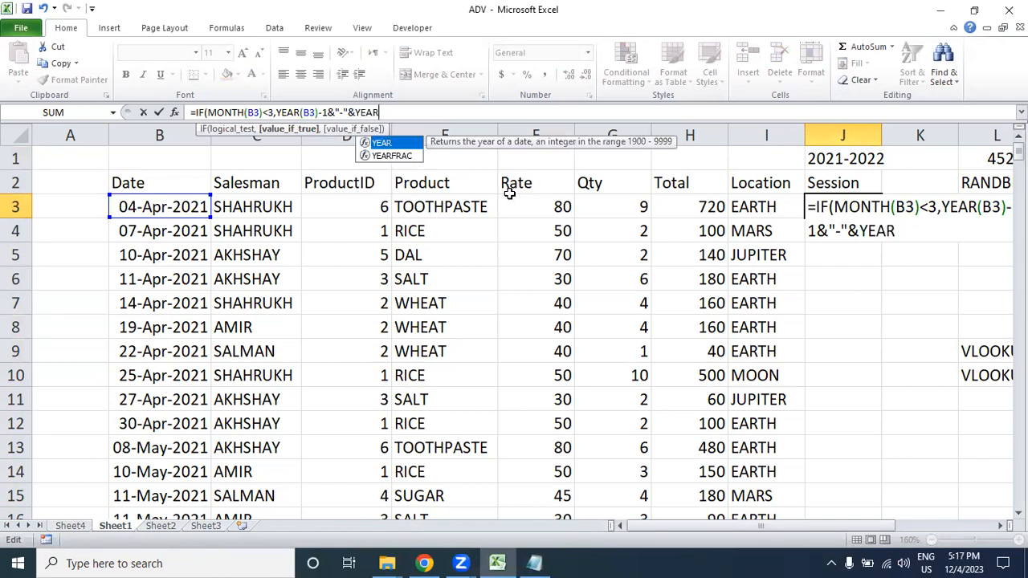
pyautogui.write('(')
pyautogui.click(129, 209)
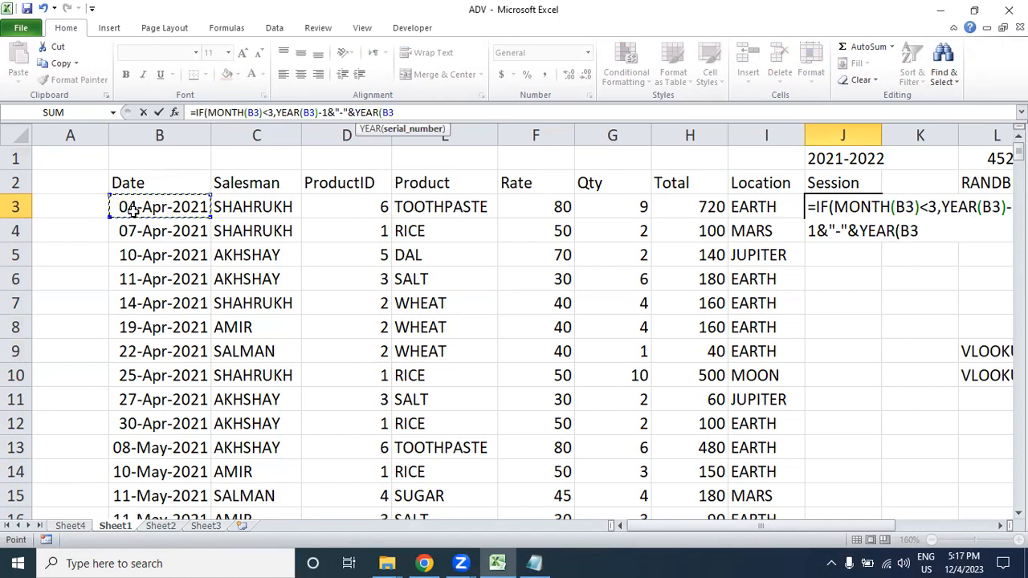
pyautogui.write(')')
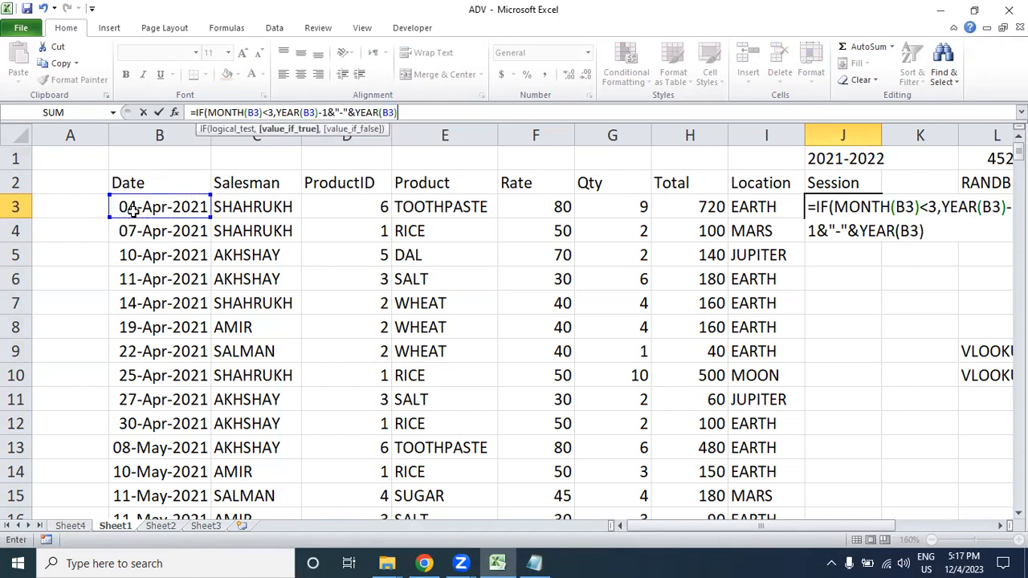
pyautogui.write(',')
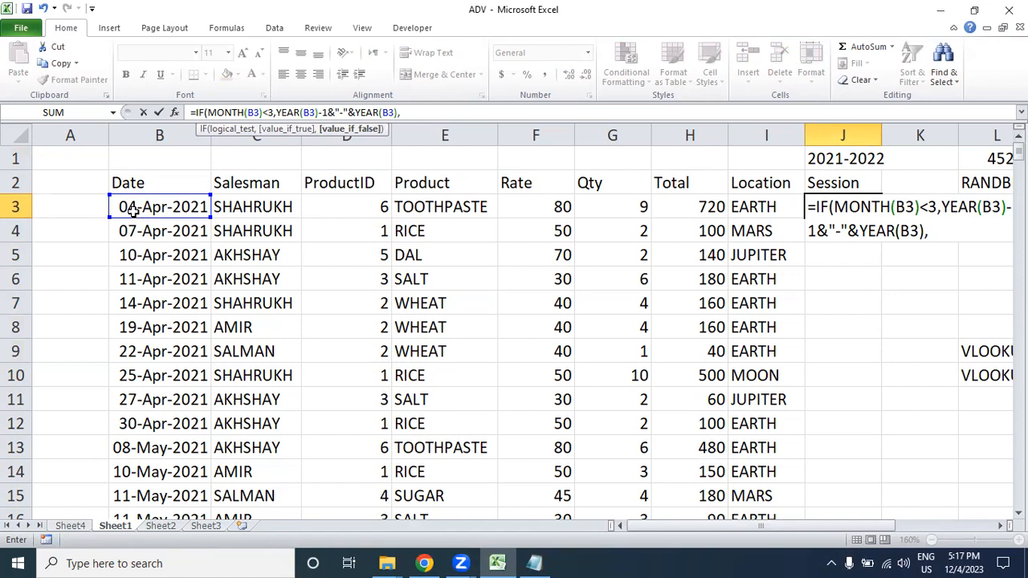
# - Set the false value of the J3 formula to YEAR(B3)&"-"&YEAR(B3)+1 and enter the formula
pyautogui.write('YEAR(')
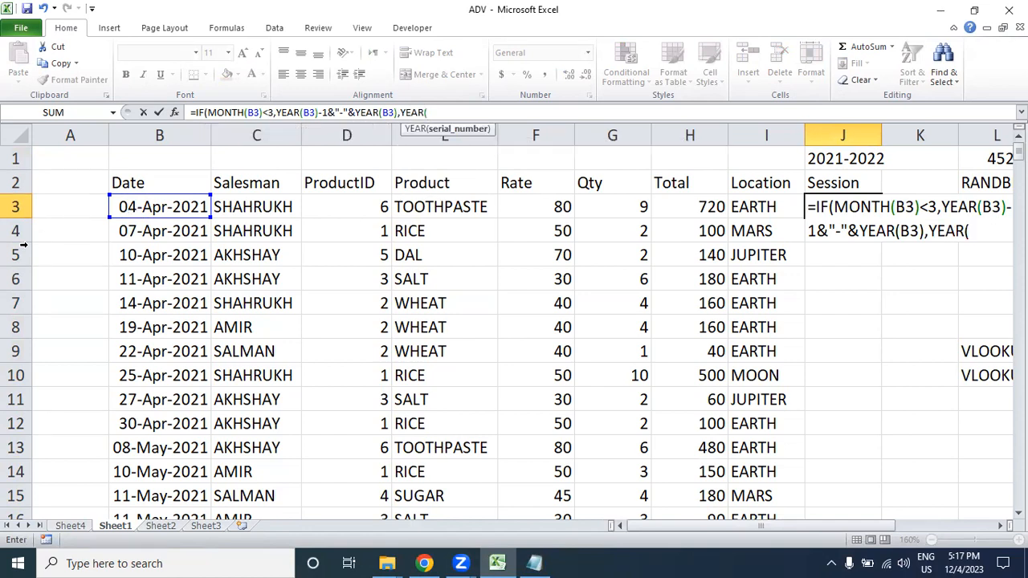
pyautogui.click(119, 207)
pyautogui.write(')&')
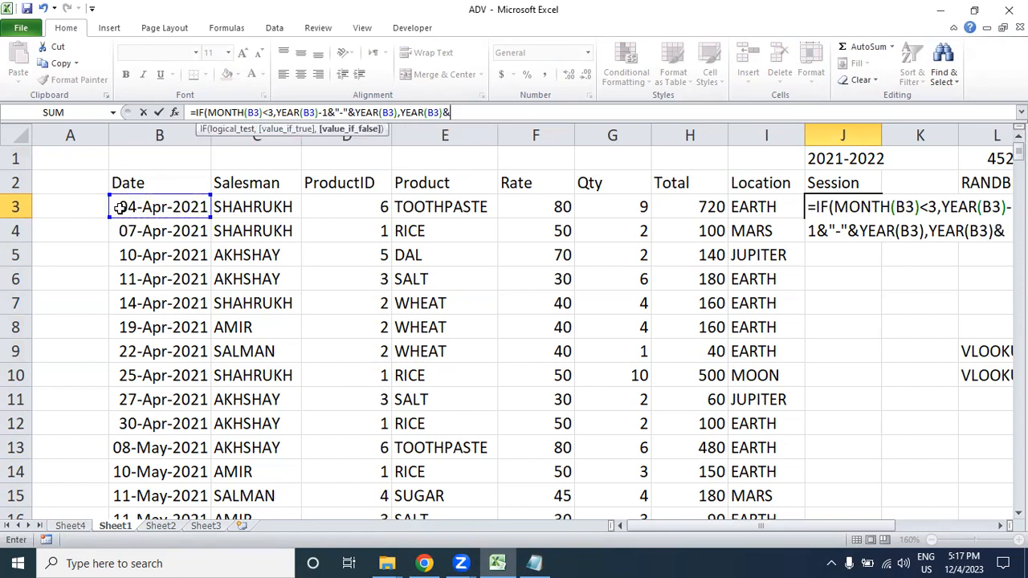
pyautogui.write('"-"&YEAR(')
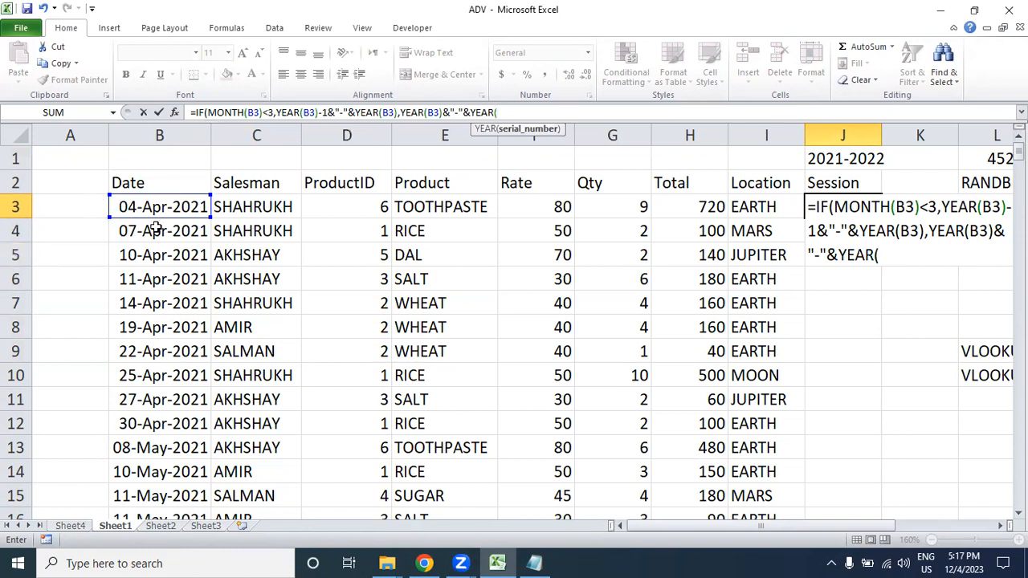
pyautogui.click(156, 208)
pyautogui.write(')+1')
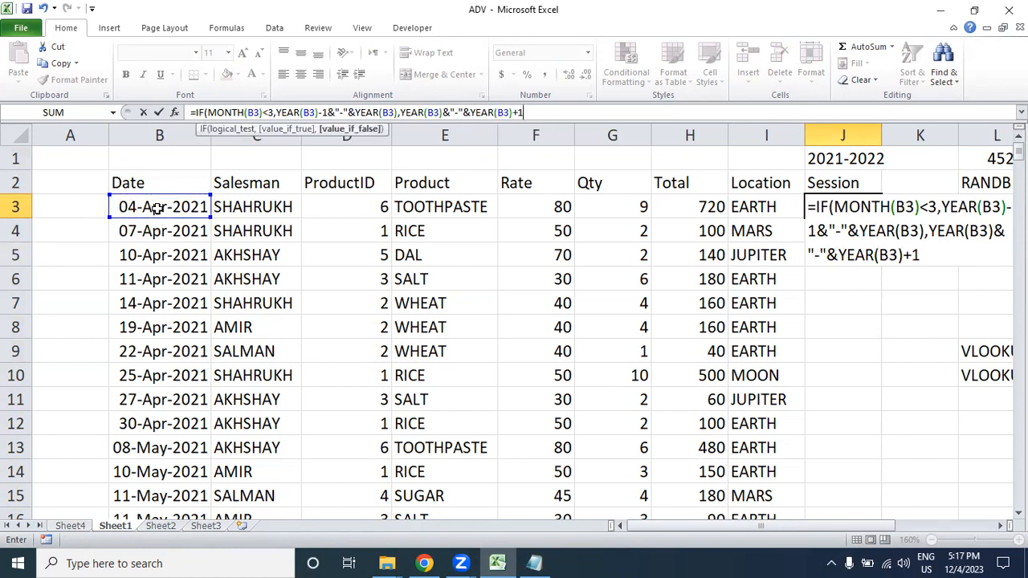
pyautogui.write(')')
pyautogui.press('Return')
pyautogui.press('Up')
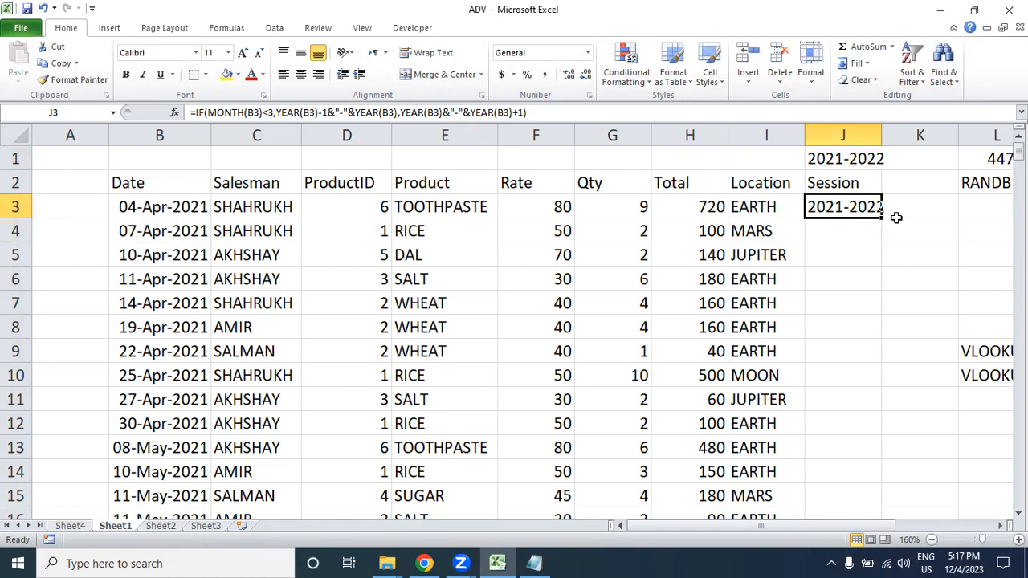
# - Fill the Session formula from J3 down to J102 and autofit the width of column J
pyautogui.moveTo(884, 213); pyautogui.dragTo(808, 381)
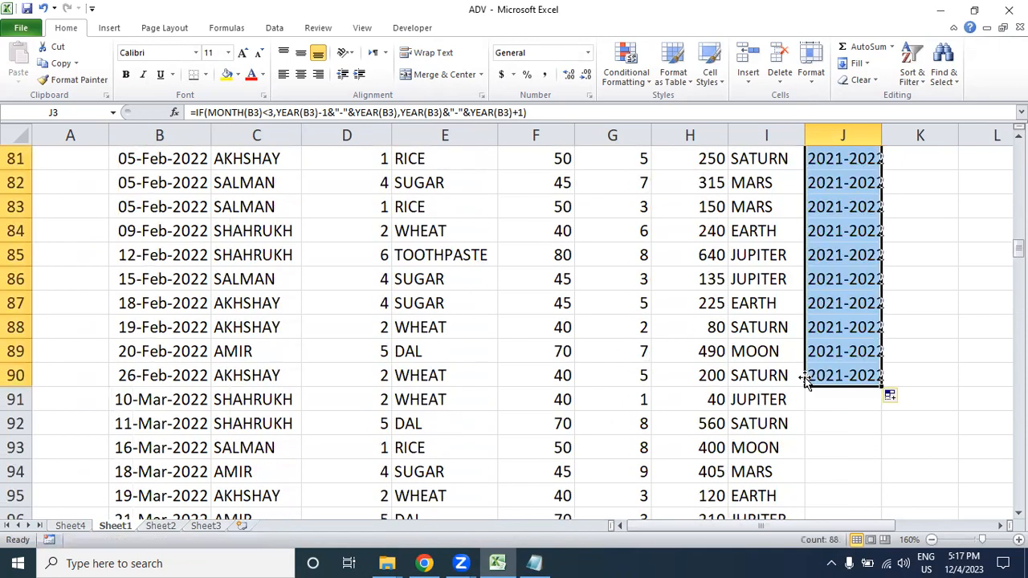
pyautogui.doubleClick(882, 135)
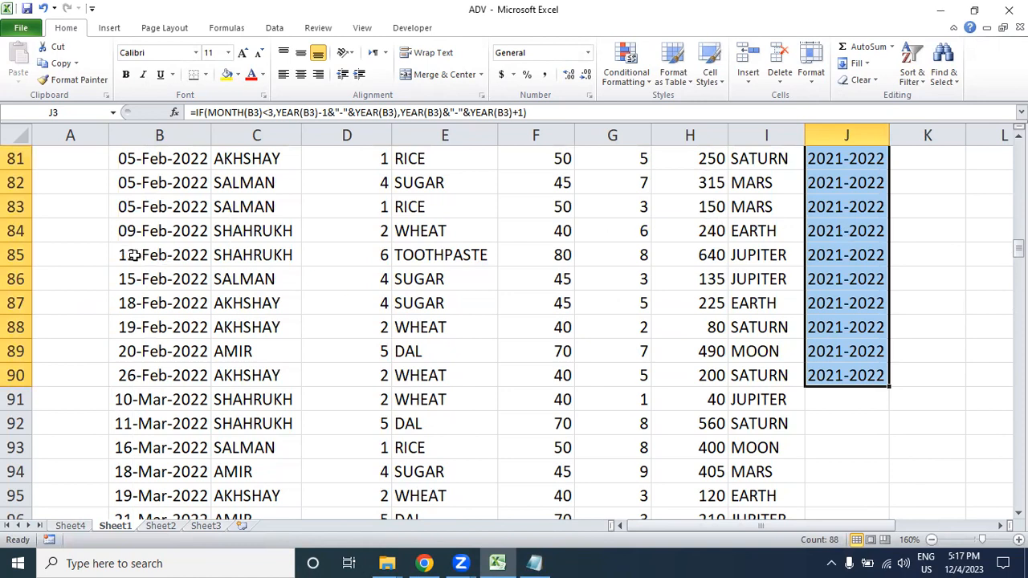
pyautogui.click(159, 255)
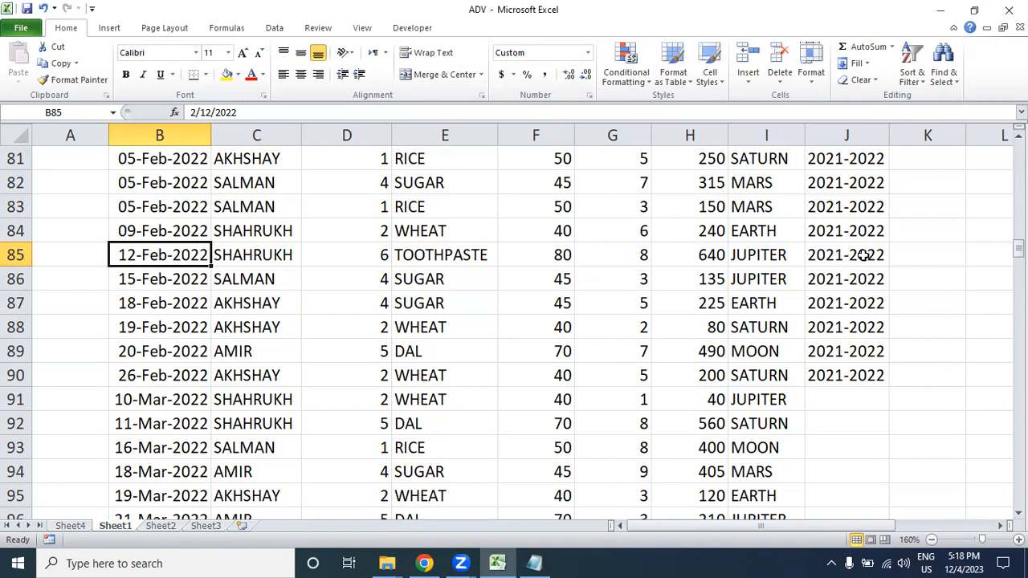
pyautogui.click(837, 369)
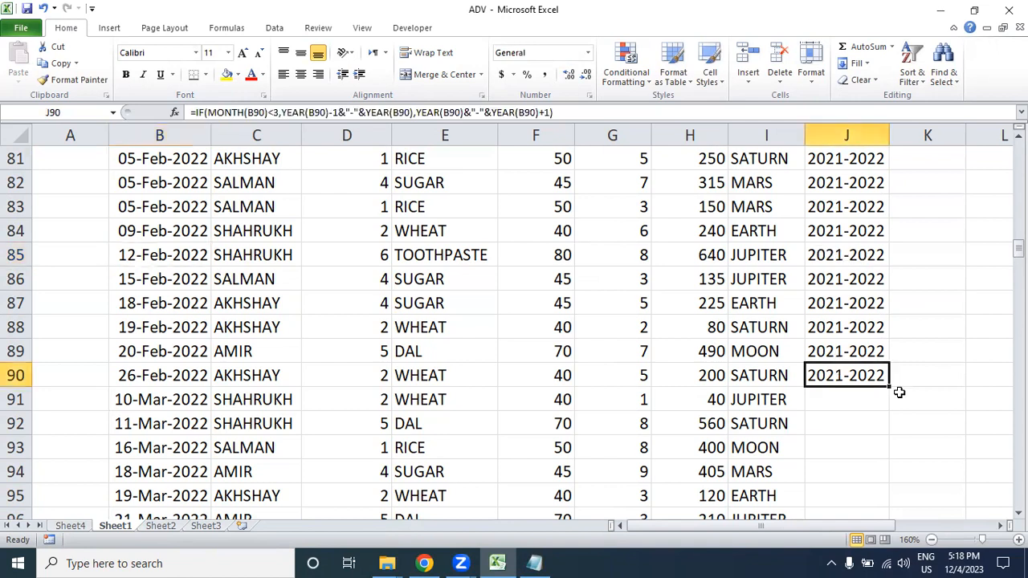
pyautogui.moveTo(891, 386); pyautogui.dragTo(877, 450)
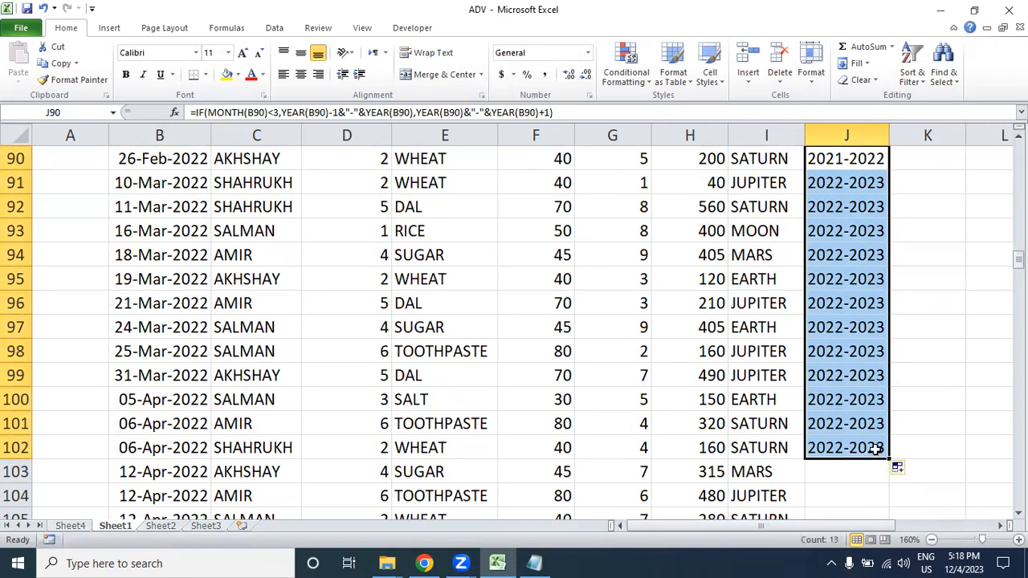
# - Check the session against the date in row 99 and fill the formula from J102 down to J300
pyautogui.click(833, 399)
pyautogui.moveTo(841, 371); pyautogui.dragTo(163, 366)
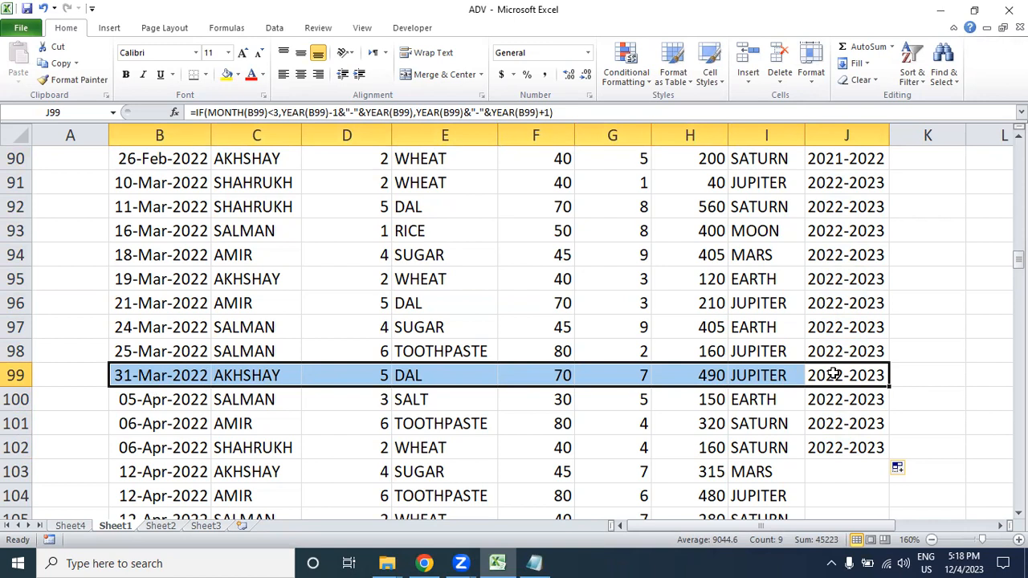
pyautogui.click(860, 445)
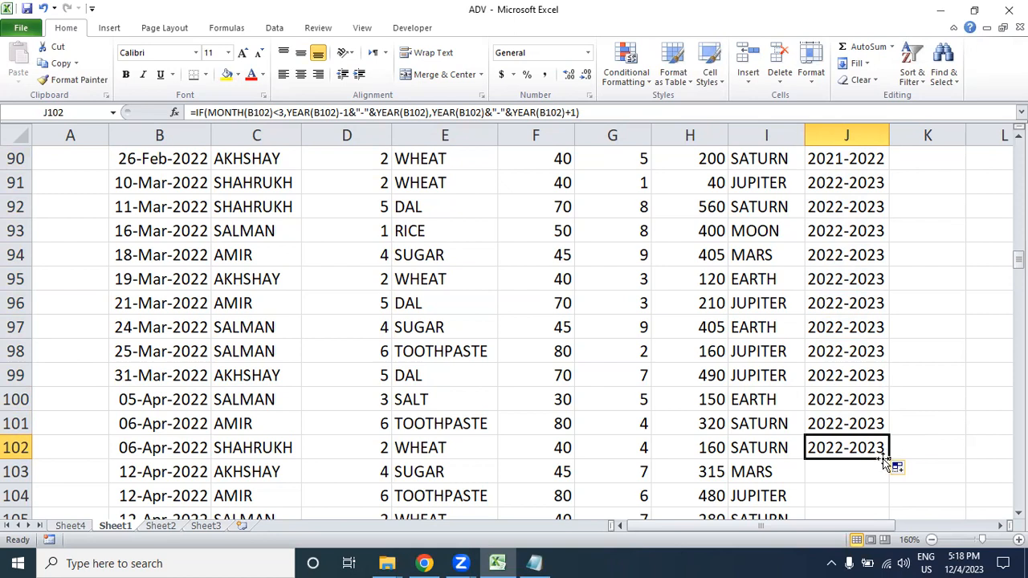
pyautogui.scroll(-2, 888, 455)
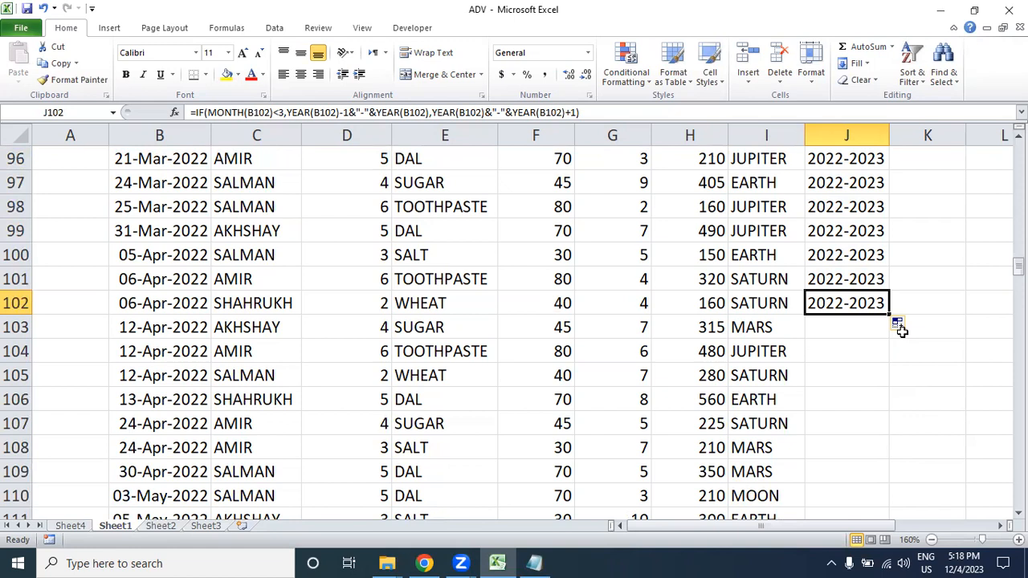
pyautogui.moveTo(891, 316); pyautogui.dragTo(878, 477)
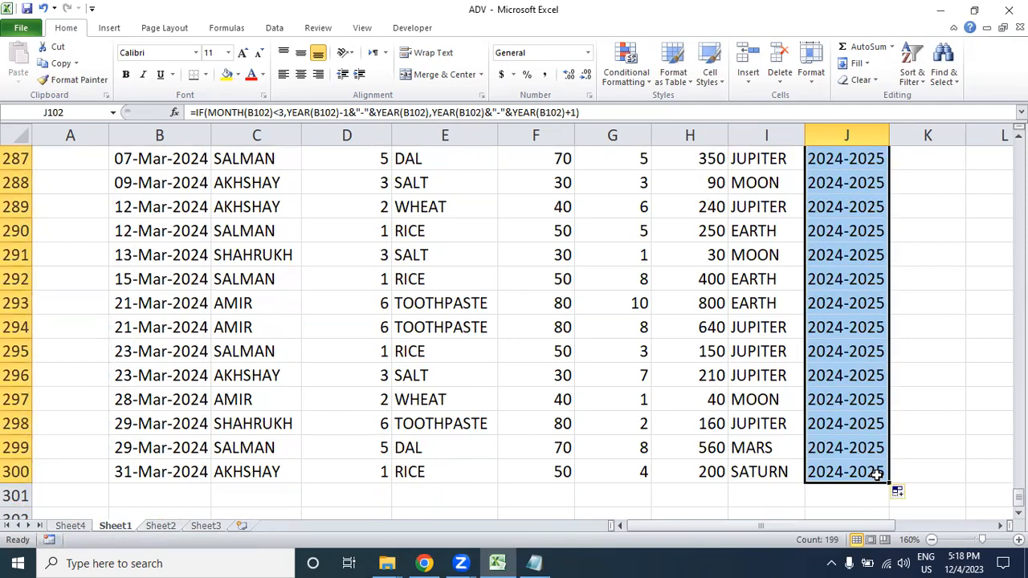
# - Return to Sheet4 and select the DAL label in cell A6 of the pivot table
pyautogui.scroll(20, 878, 477)
pyautogui.scroll(20, 878, 474)
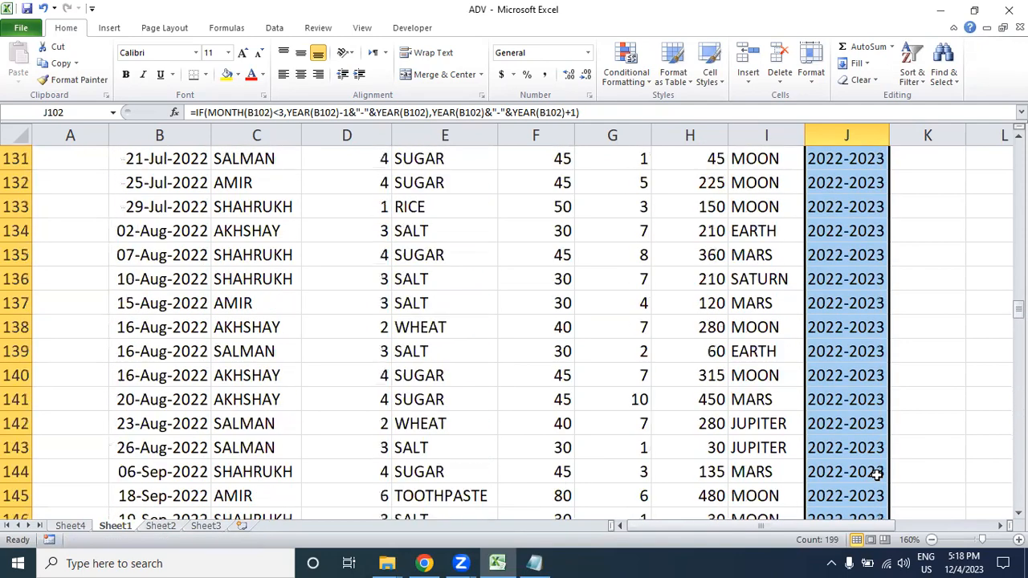
pyautogui.scroll(6, 878, 474)
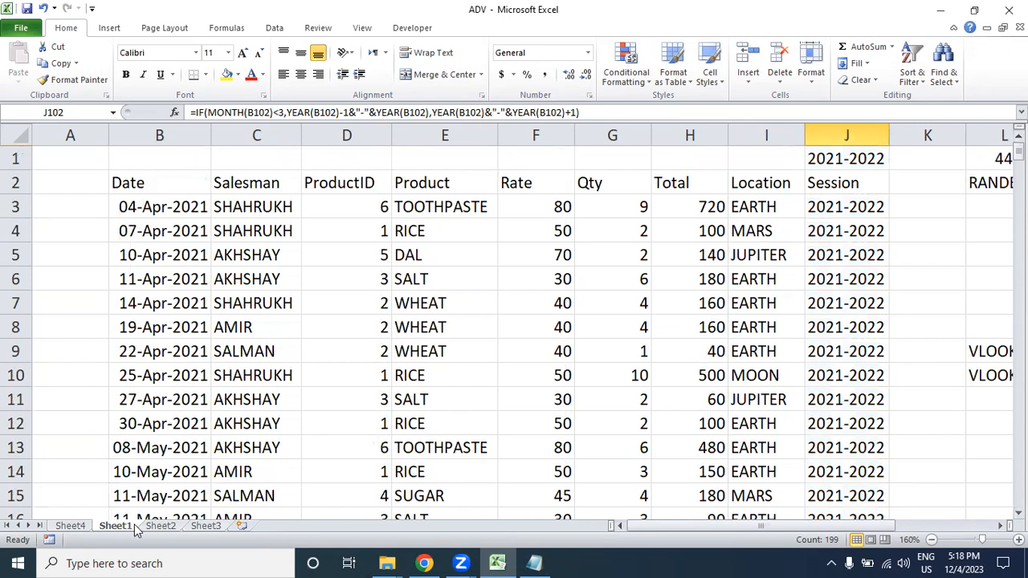
pyautogui.click(71, 526)
pyautogui.click(89, 223)
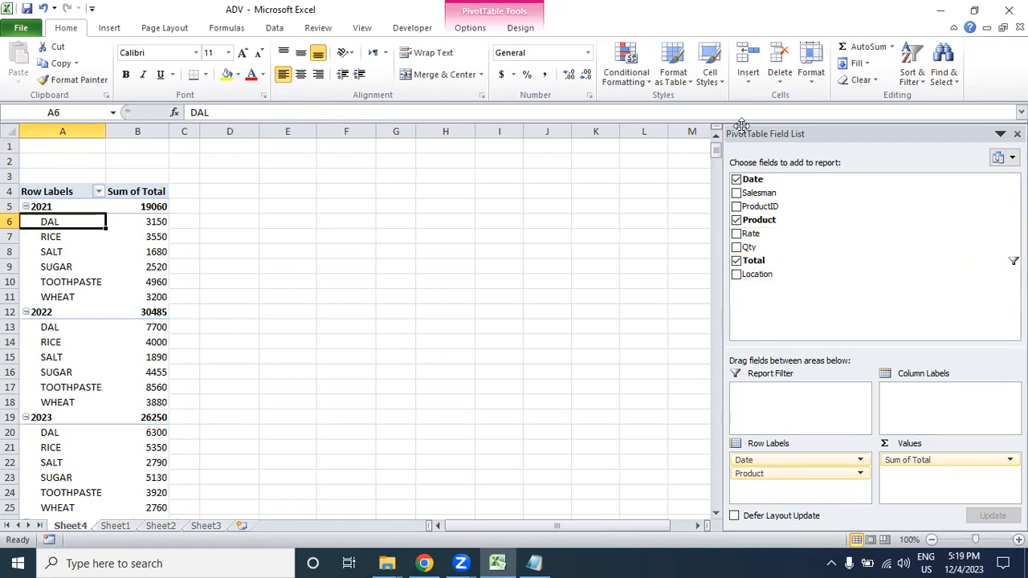
# - Extend the pivot table's data source range on Sheet1 to include the Session column J
pyautogui.click(524, 28)
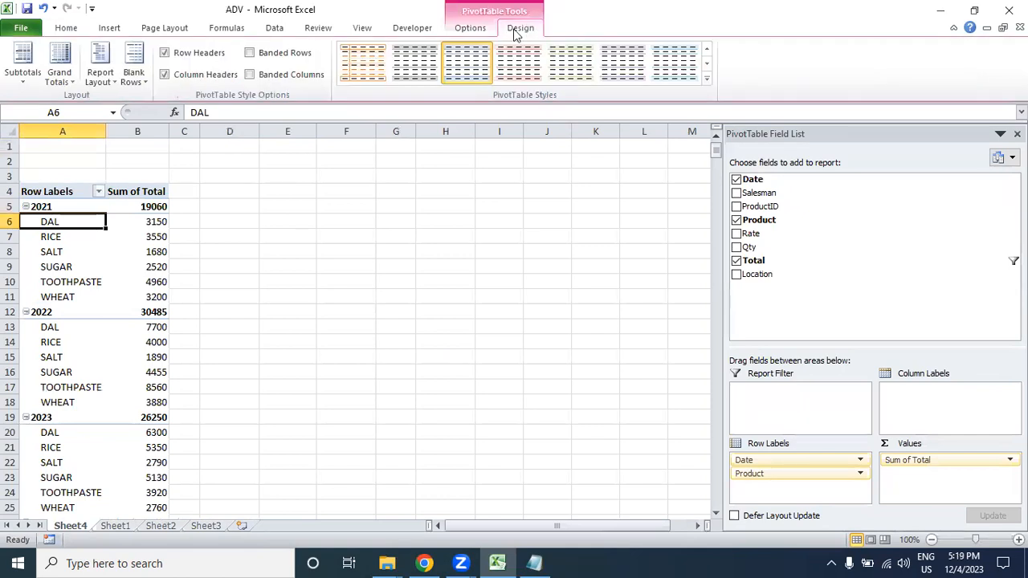
pyautogui.click(474, 29)
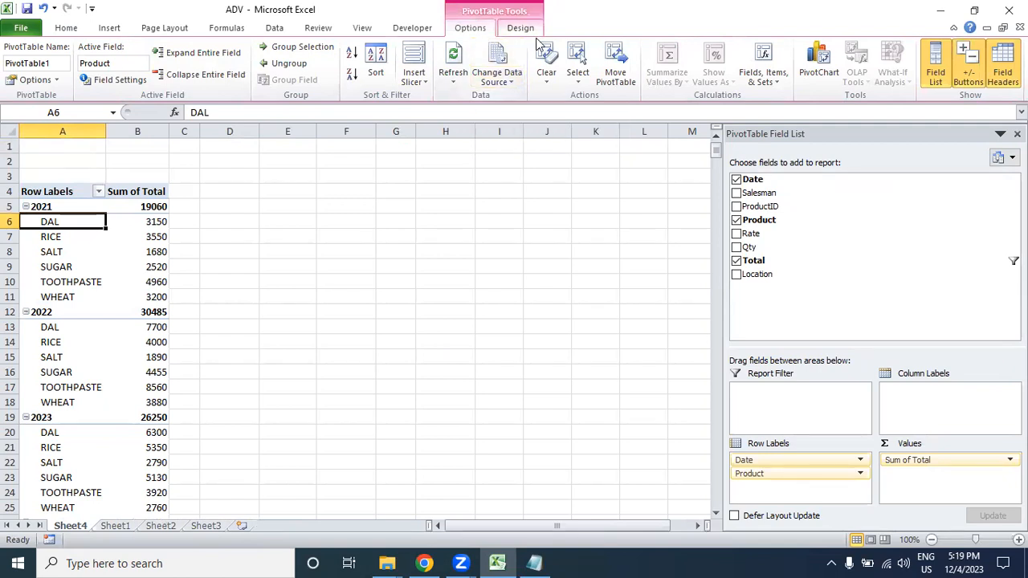
pyautogui.click(487, 86)
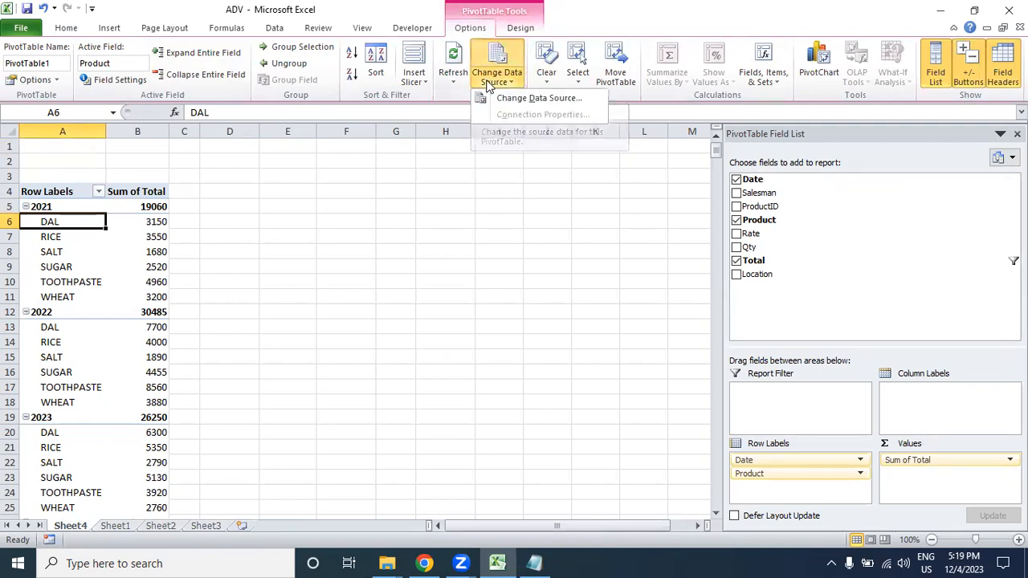
pyautogui.click(509, 99)
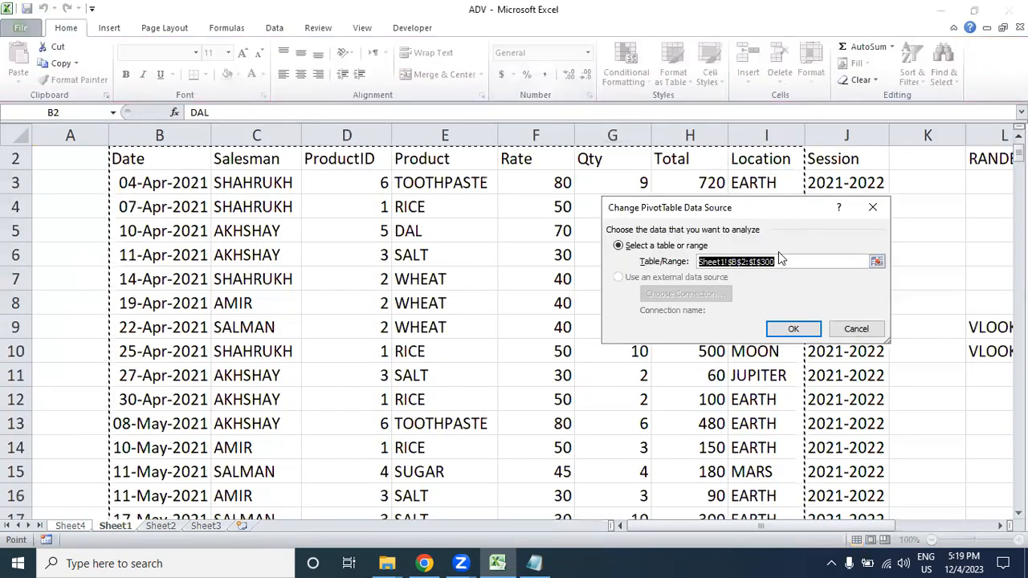
pyautogui.click(727, 264)
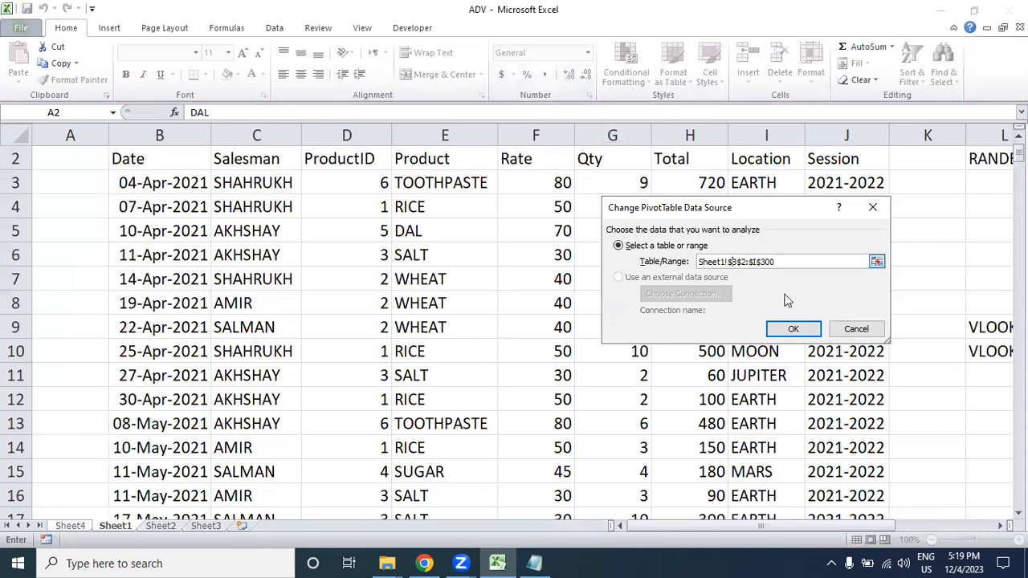
pyautogui.click(758, 263)
pyautogui.press('BackSpace')
pyautogui.click(793, 329)
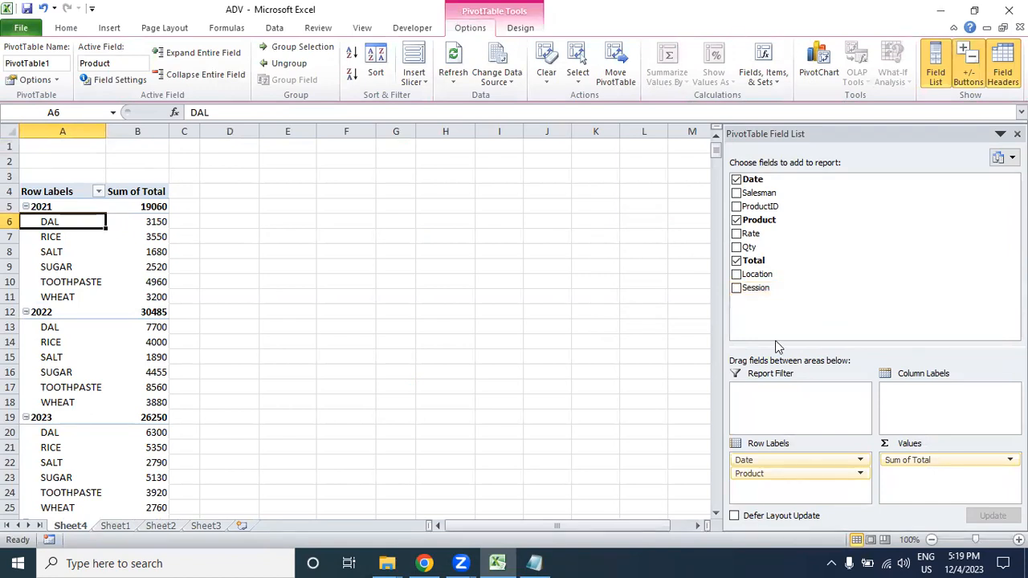
# - Replace the Date row field with Session above Product in the pivot table and review the totals for each session
pyautogui.moveTo(810, 459); pyautogui.dragTo(836, 290)
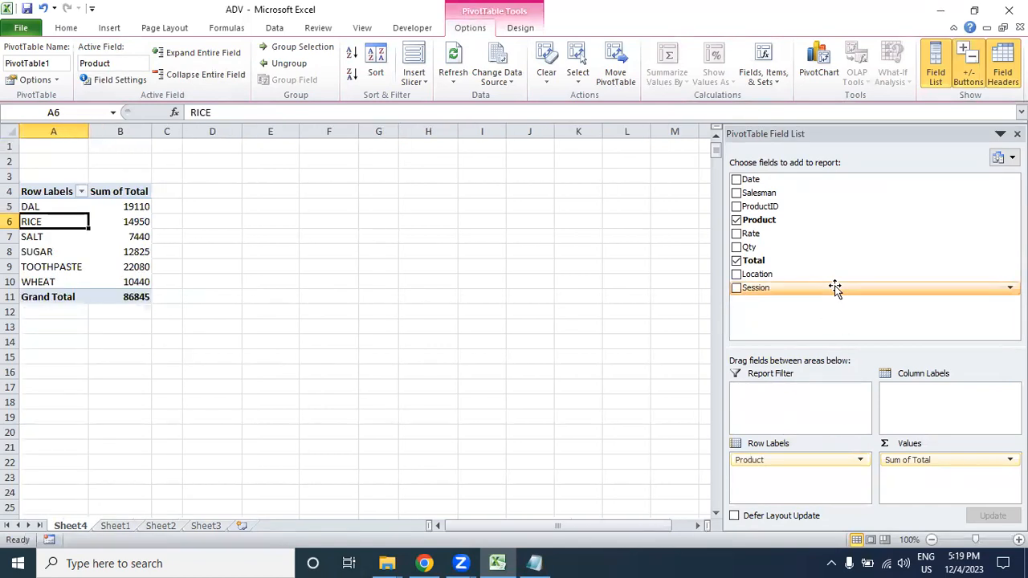
pyautogui.moveTo(836, 289); pyautogui.dragTo(806, 455)
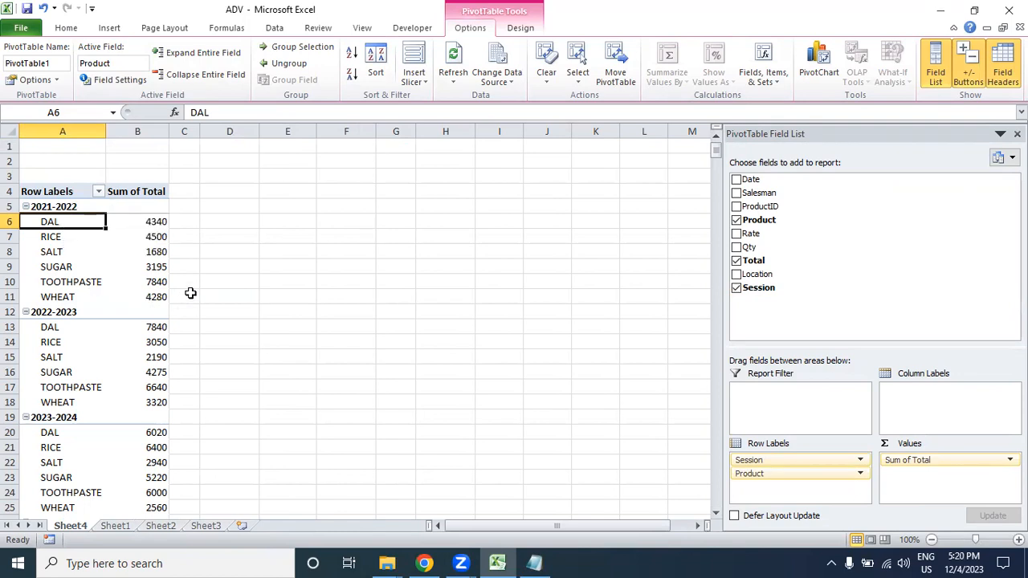
pyautogui.scroll(-1, 190, 293)
pyautogui.scroll(-1, 148, 351)
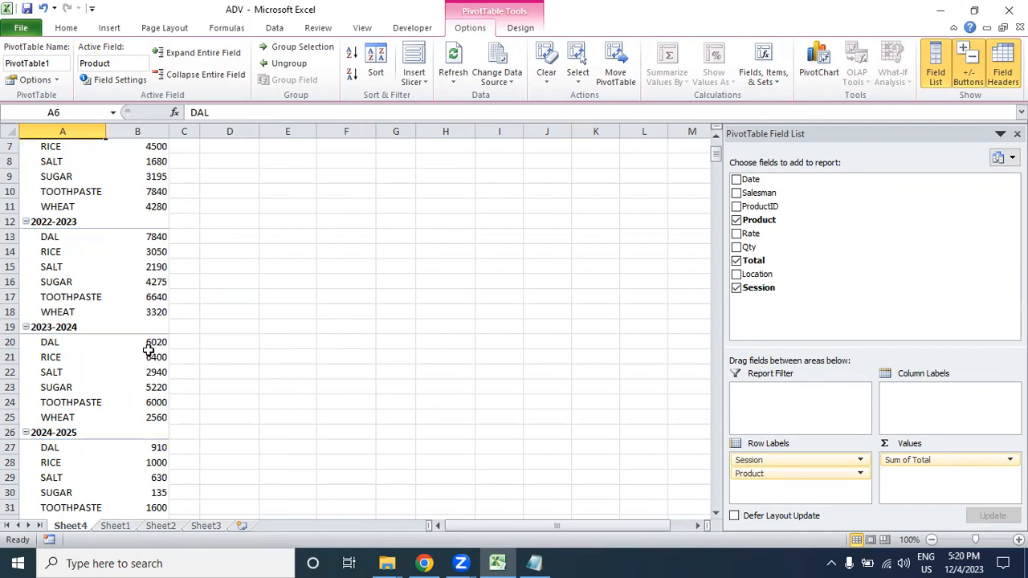
pyautogui.scroll(-1, 180, 392)
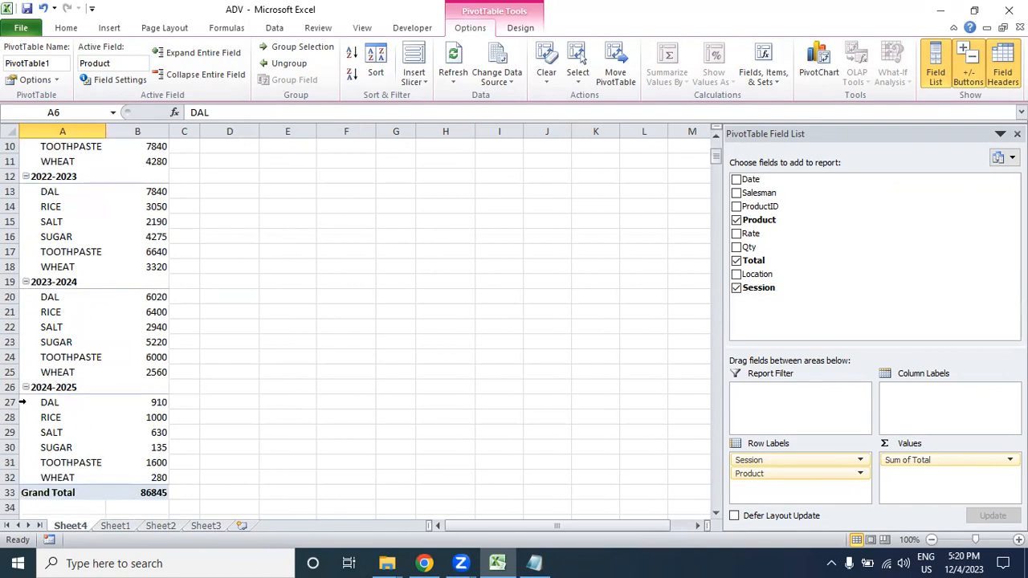
pyautogui.moveTo(158, 478)
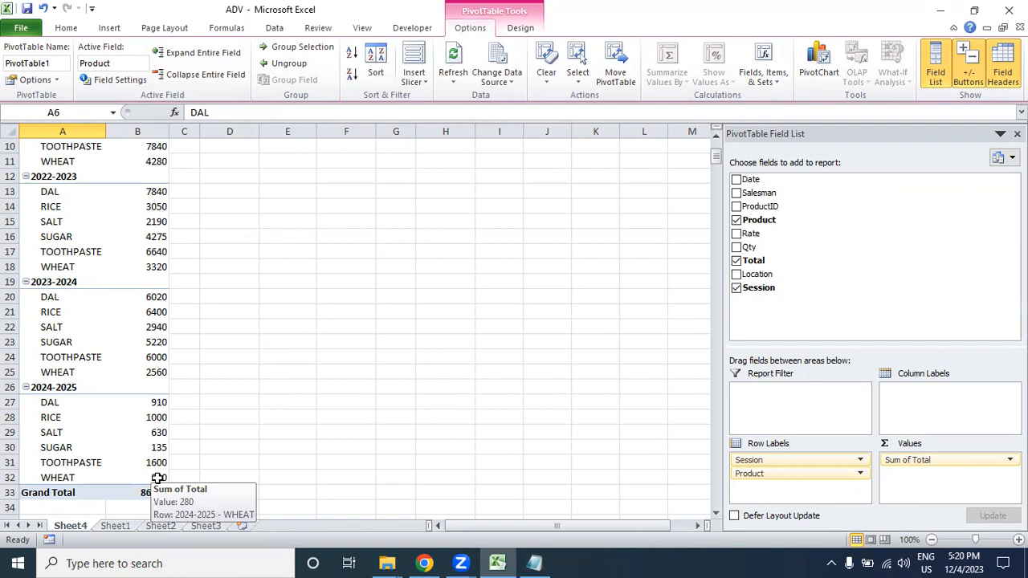
pyautogui.scroll(3, 159, 478)
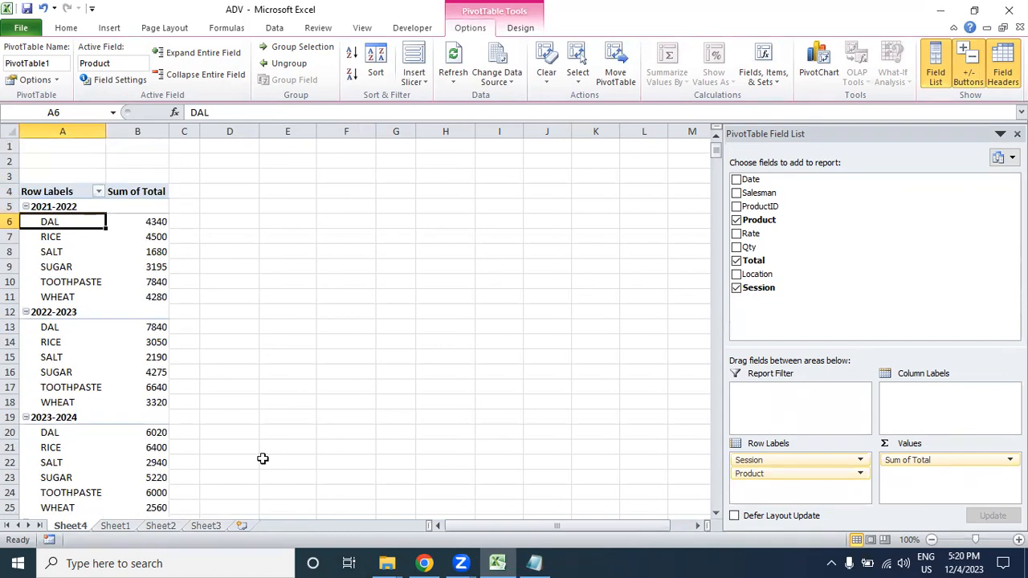
# - Extract the source records behind the 2021-2022 DAL total to a new sheet and compare them with the data on Sheet1
pyautogui.click(277, 319)
pyautogui.click(61, 222)
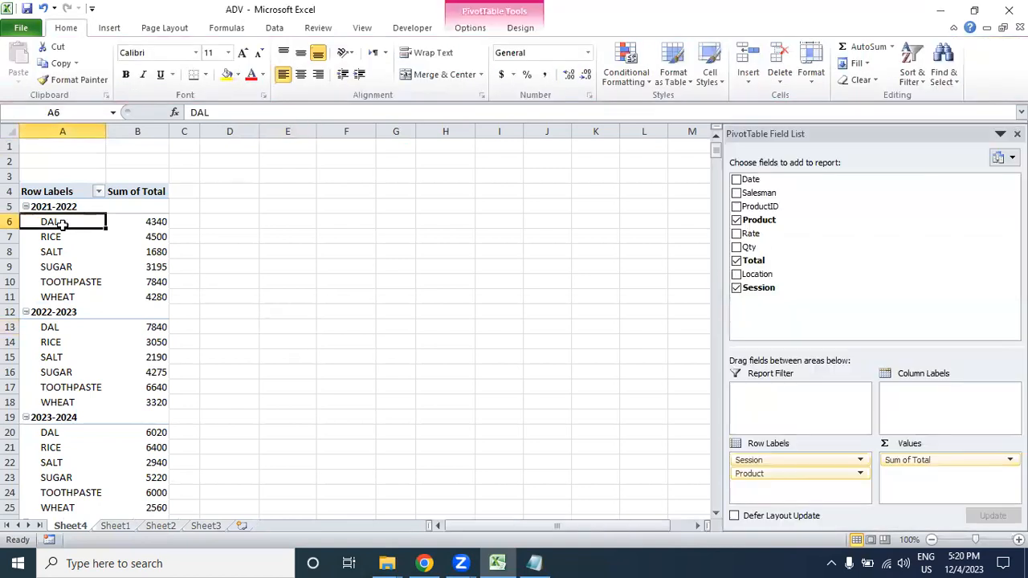
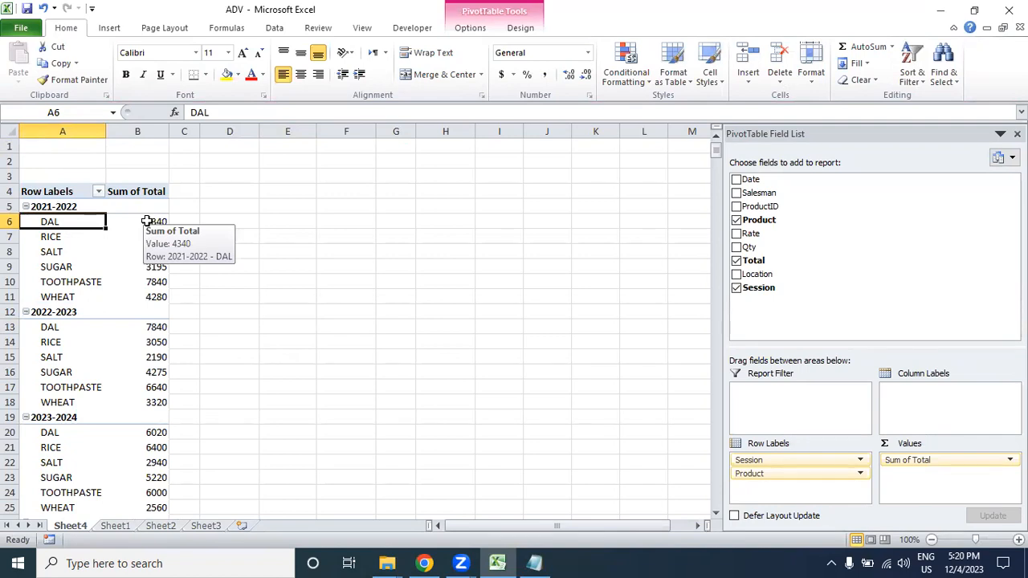
pyautogui.doubleClick(147, 222)
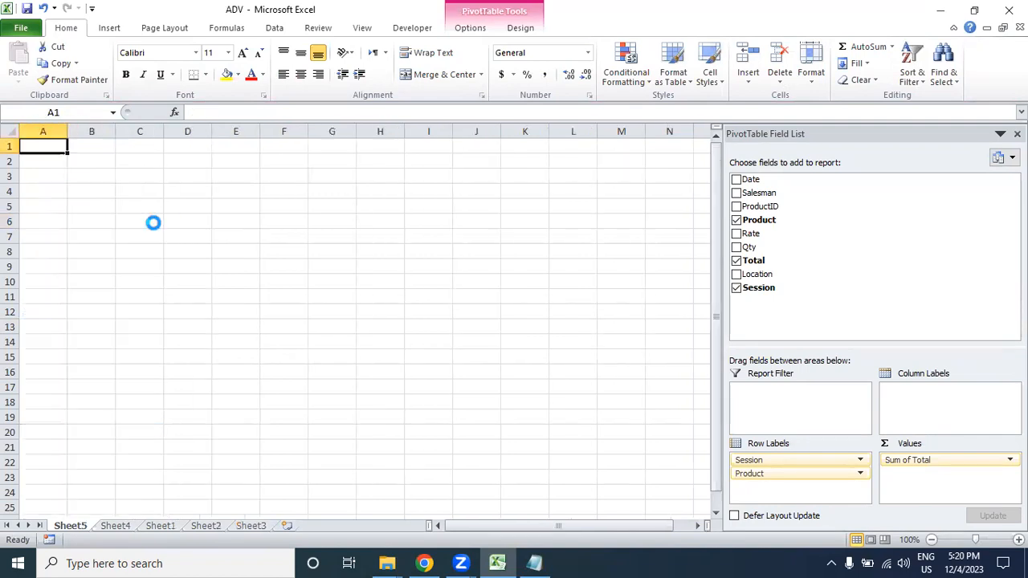
pyautogui.click(115, 526)
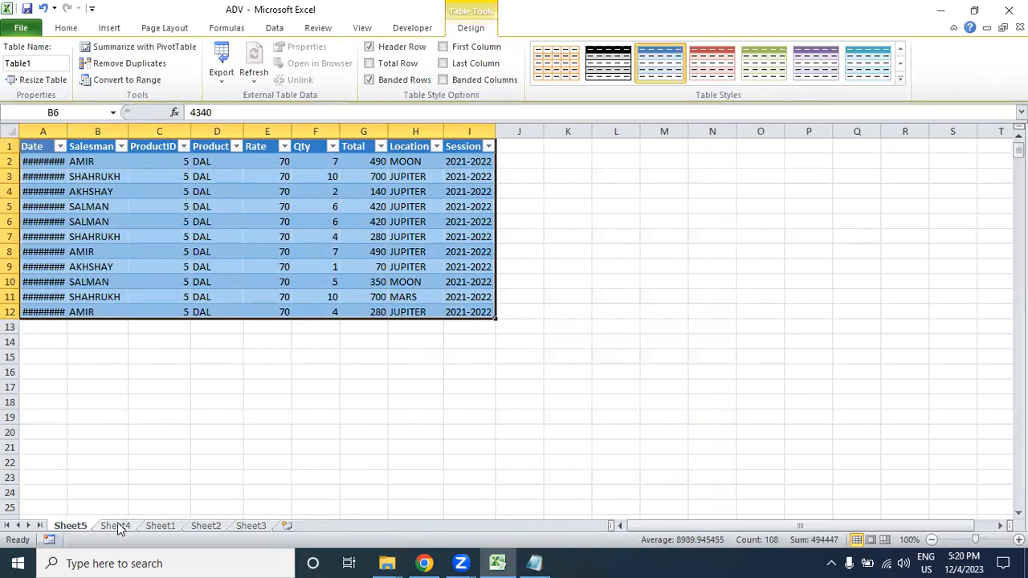
pyautogui.click(73, 526)
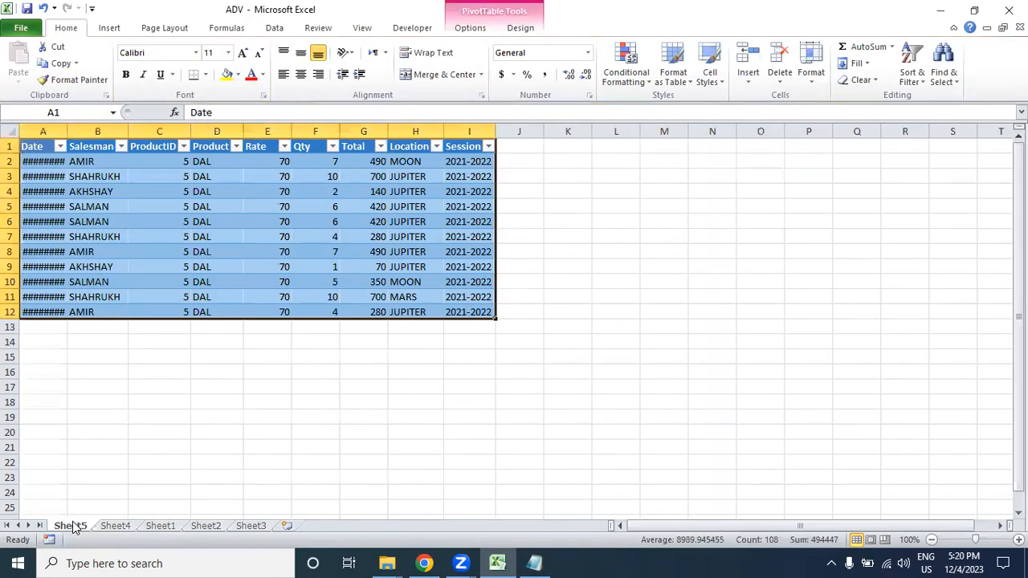
pyautogui.click(160, 526)
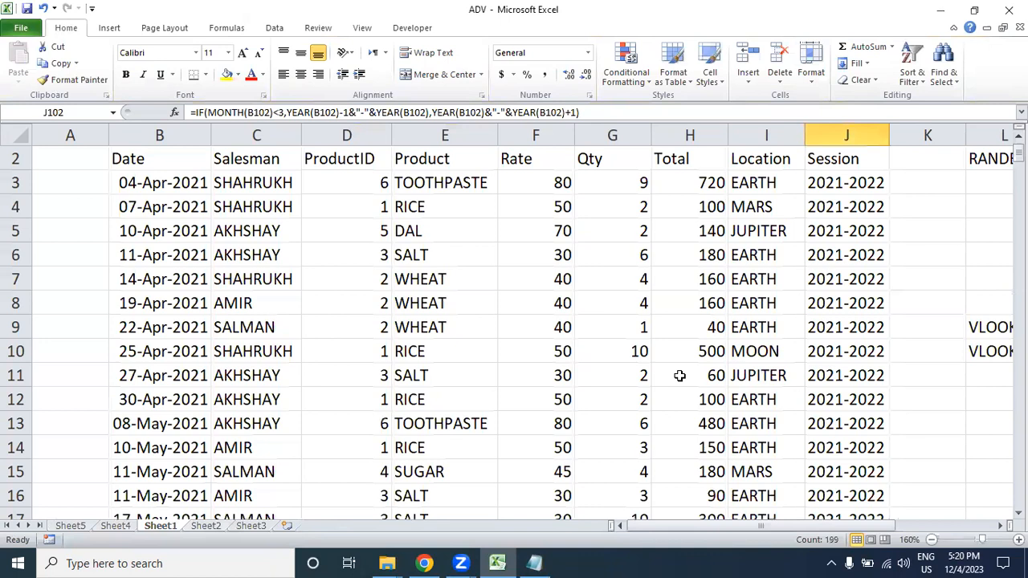
pyautogui.click(71, 526)
pyautogui.click(272, 367)
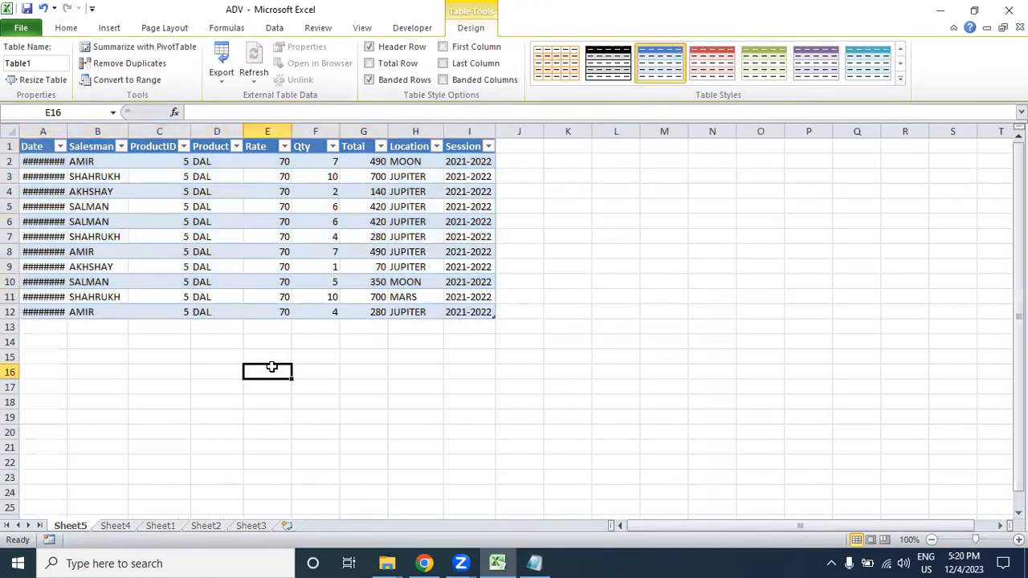
# - Autofit column A of the extracted table to show the dates and look over the records in A2:I12
pyautogui.doubleClick(67, 130)
pyautogui.click(196, 341)
pyautogui.moveTo(58, 161); pyautogui.dragTo(498, 318)
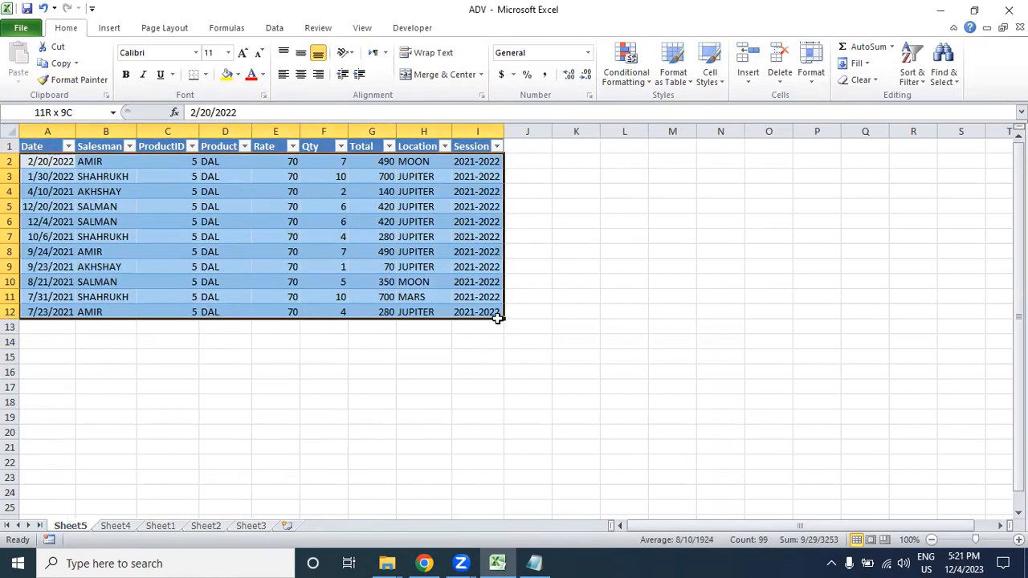
pyautogui.moveTo(498, 319); pyautogui.dragTo(499, 320)
pyautogui.moveTo(377, 398); pyautogui.dragTo(367, 386)
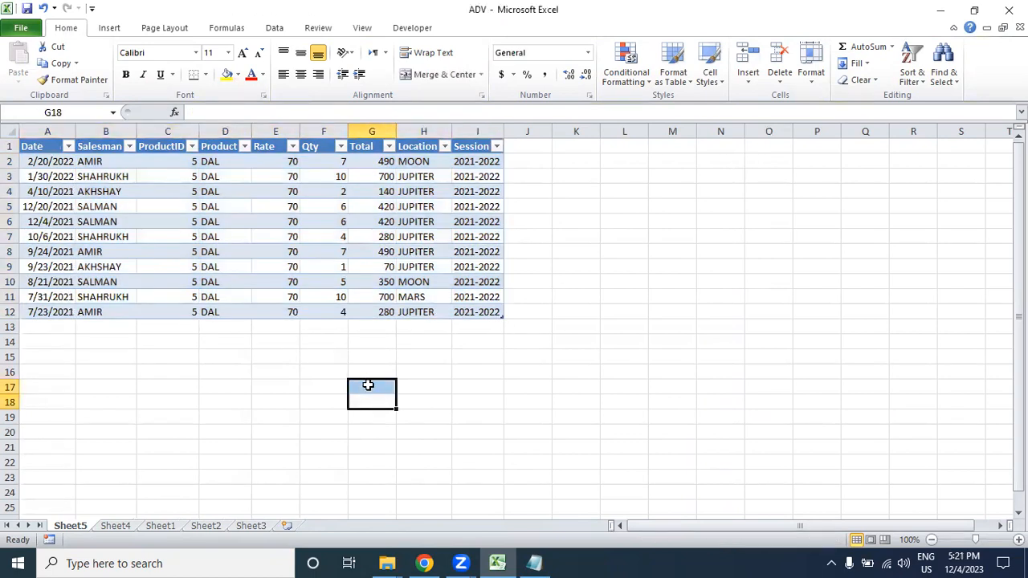
pyautogui.click(267, 342)
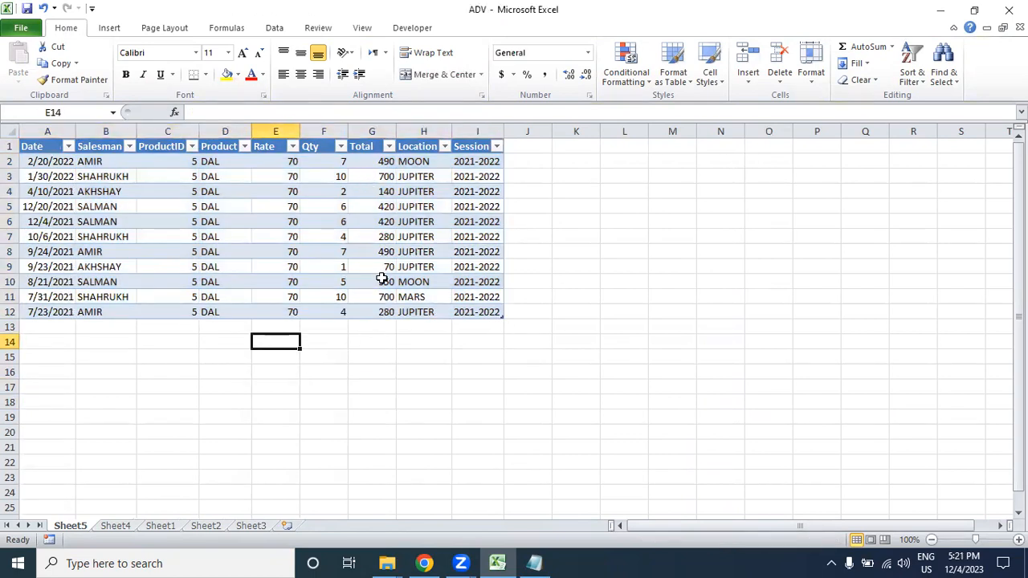
# - Enter a SUM formula in cell G14 that adds the extracted Total values in G2 through G12
pyautogui.click(373, 345)
pyautogui.write('=SU,')
pyautogui.press('Return')
pyautogui.press('Return')
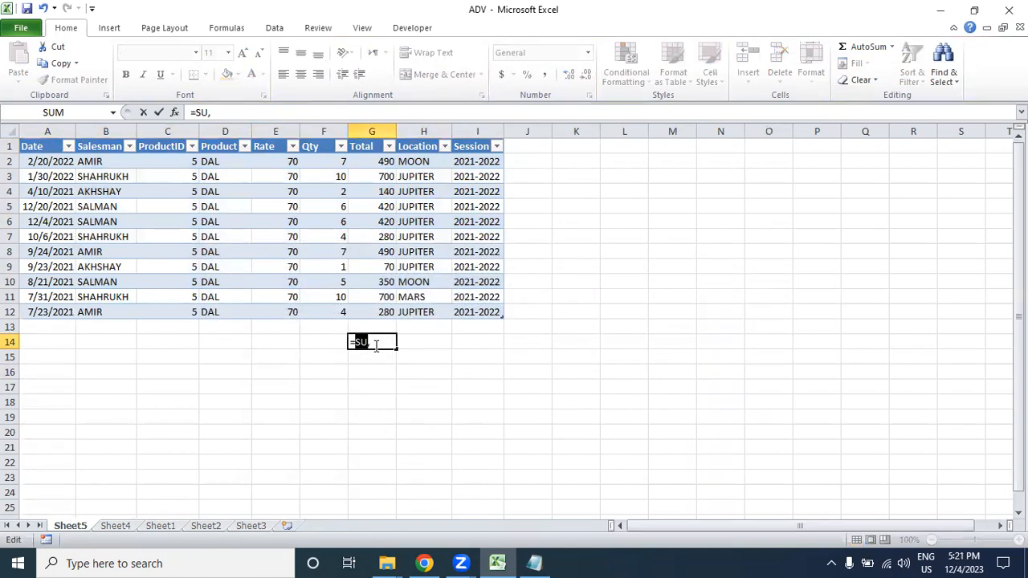
pyautogui.press('BackSpace')
pyautogui.write('M(')
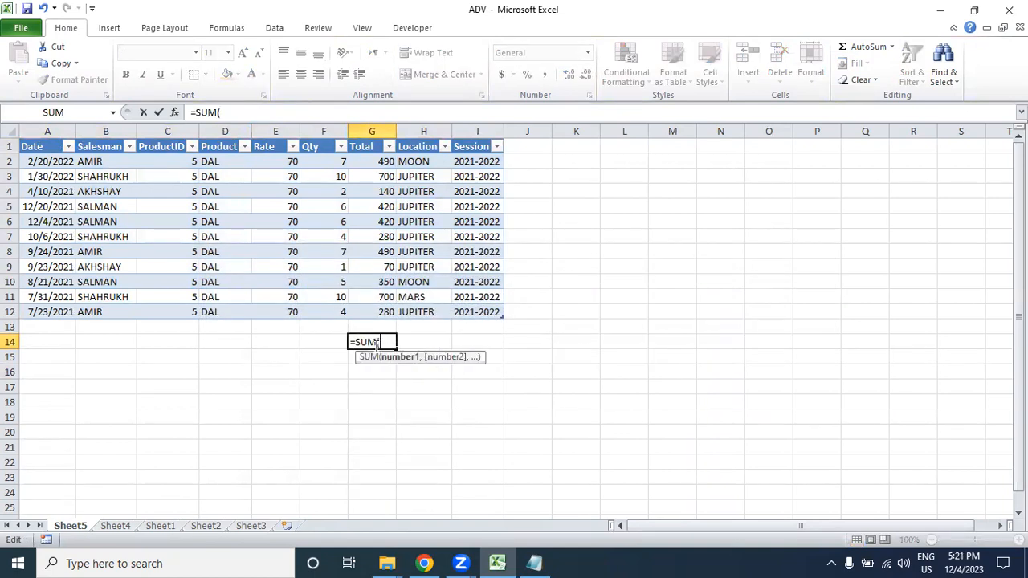
pyautogui.moveTo(374, 160); pyautogui.dragTo(359, 311)
pyautogui.press('Return')
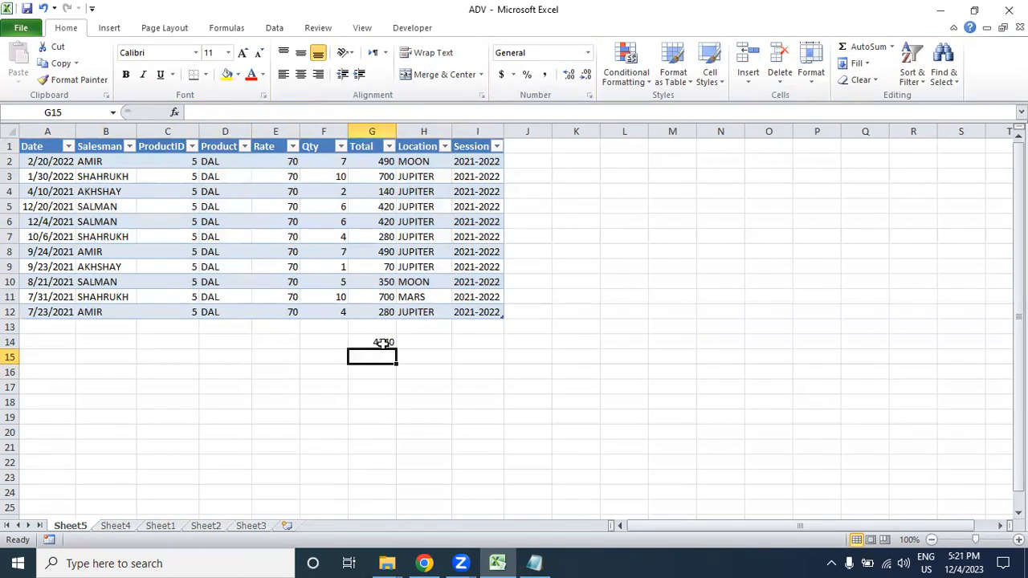
# - Return to Sheet4 and compare the DAL total, and review the product totals of every session in the pivot table
pyautogui.click(112, 526)
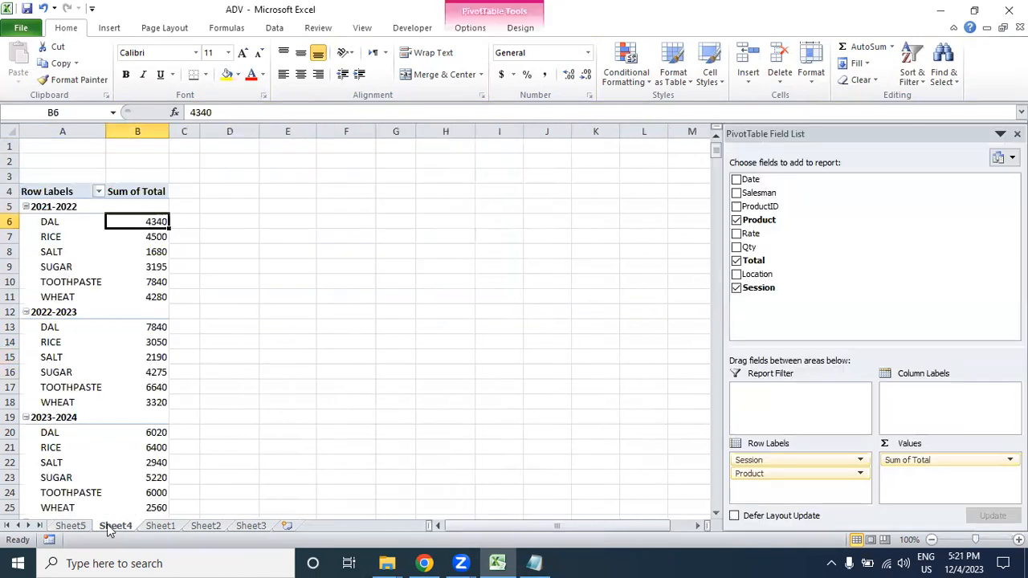
pyautogui.moveTo(151, 225)
pyautogui.moveTo(68, 210)
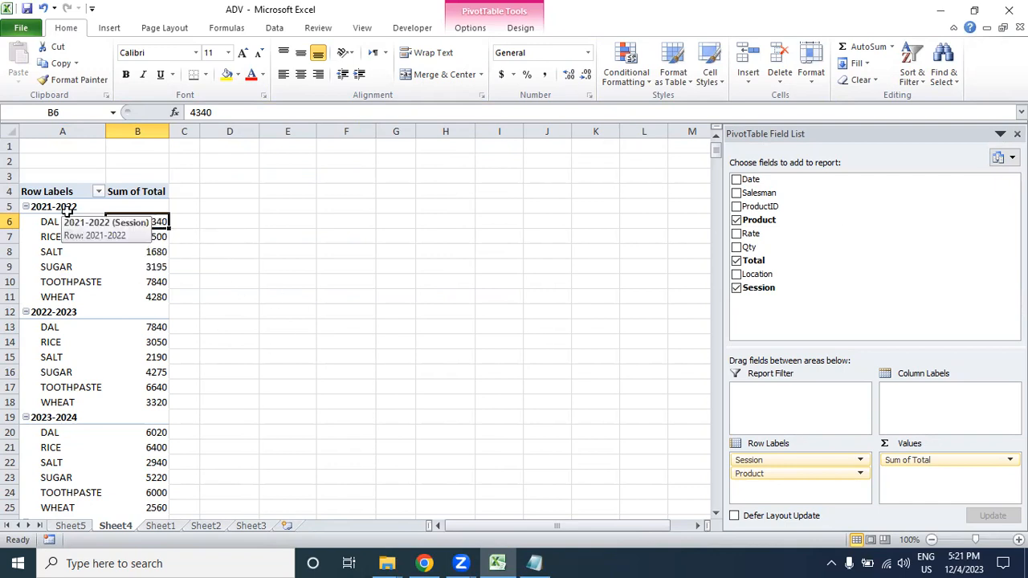
pyautogui.scroll(-5, 126, 334)
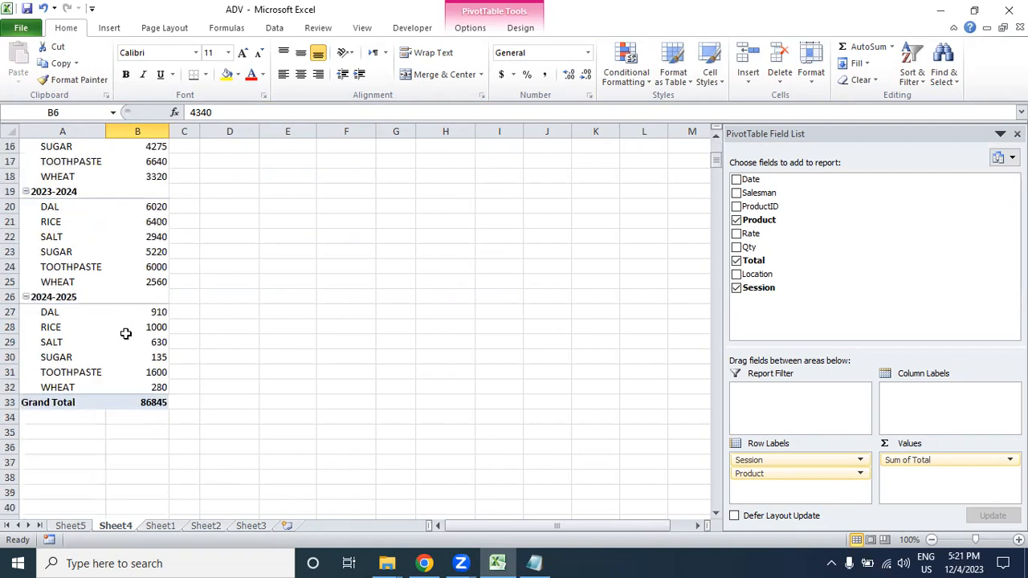
pyautogui.scroll(5, 126, 333)
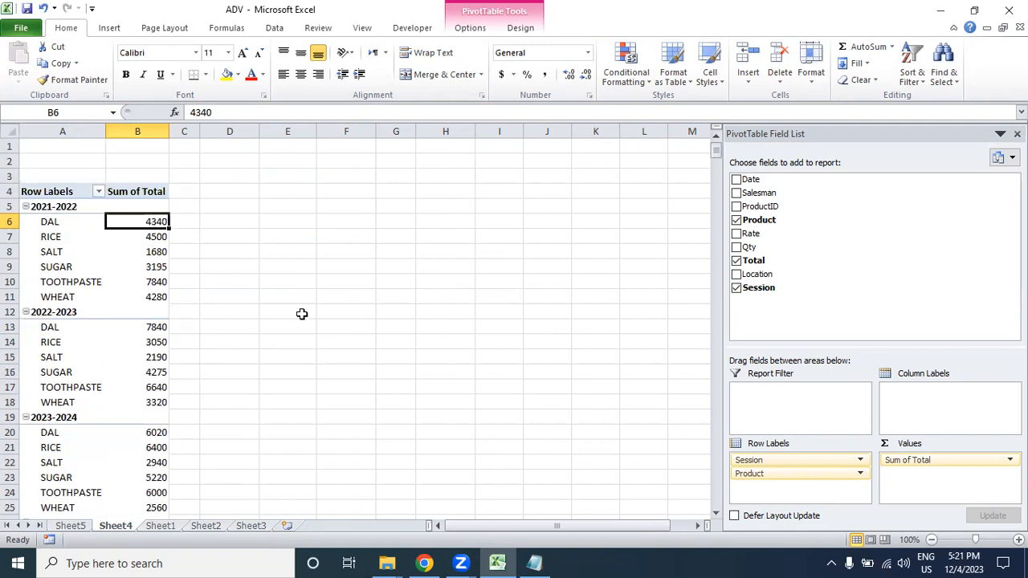
pyautogui.scroll(-2, 217, 351)
pyautogui.scroll(2, 218, 350)
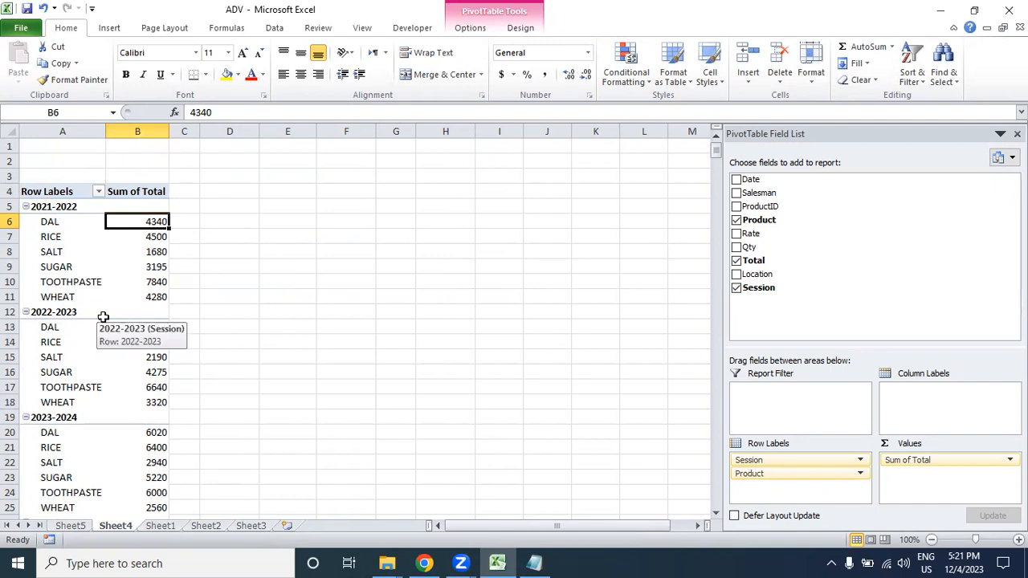
# - Filter the pivot table's Session field to show only 2021-2022 and look over its product labels
pyautogui.click(60, 210)
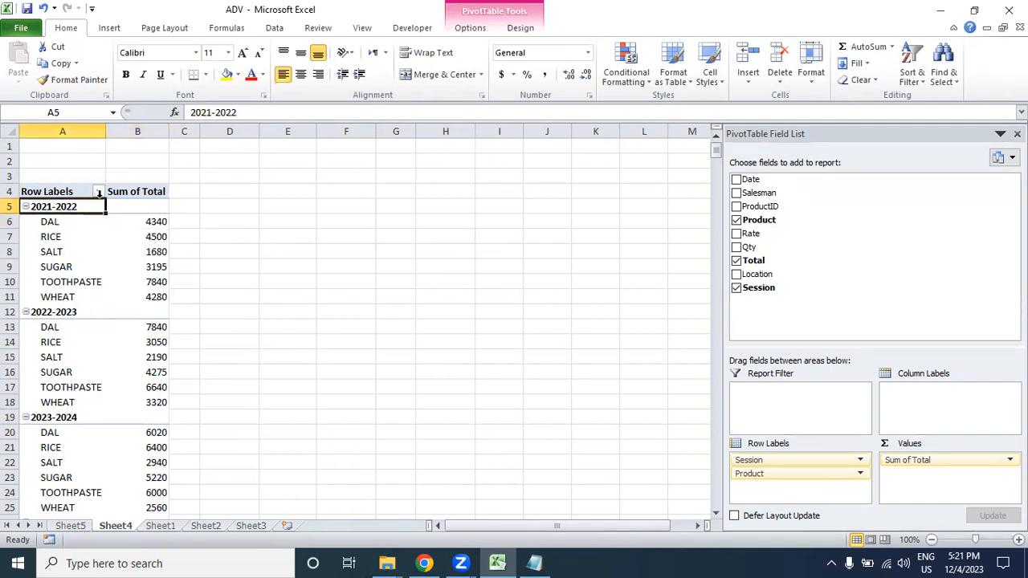
pyautogui.click(99, 193)
pyautogui.click(49, 366)
pyautogui.click(48, 378)
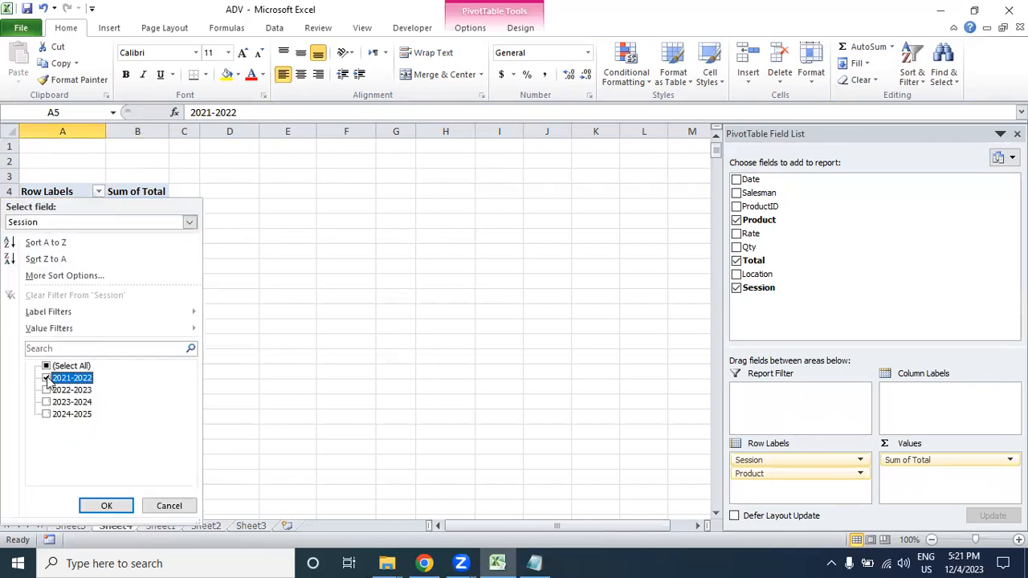
pyautogui.click(125, 510)
pyautogui.click(291, 281)
pyautogui.click(62, 228)
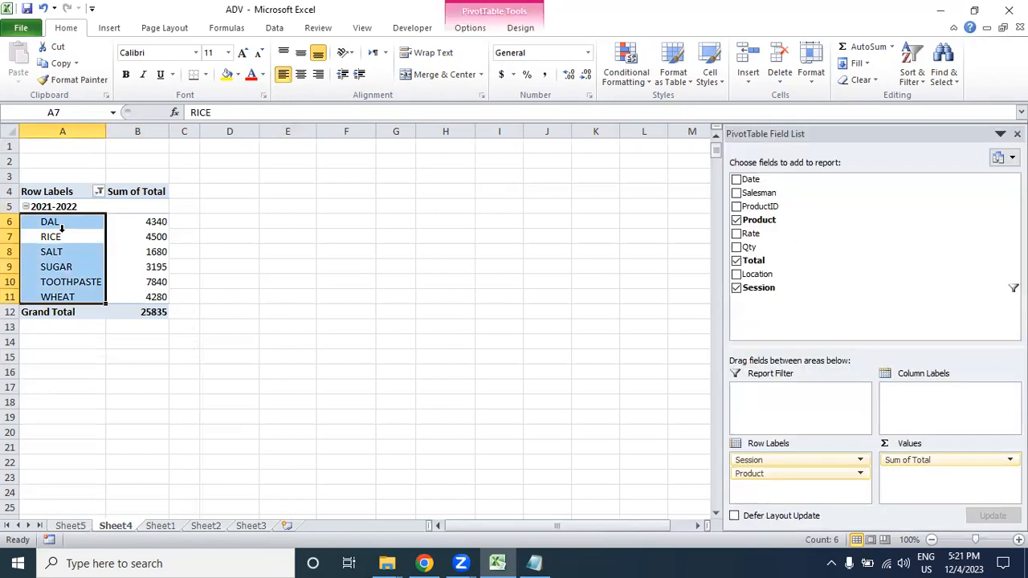
pyautogui.click(72, 215)
pyautogui.click(80, 239)
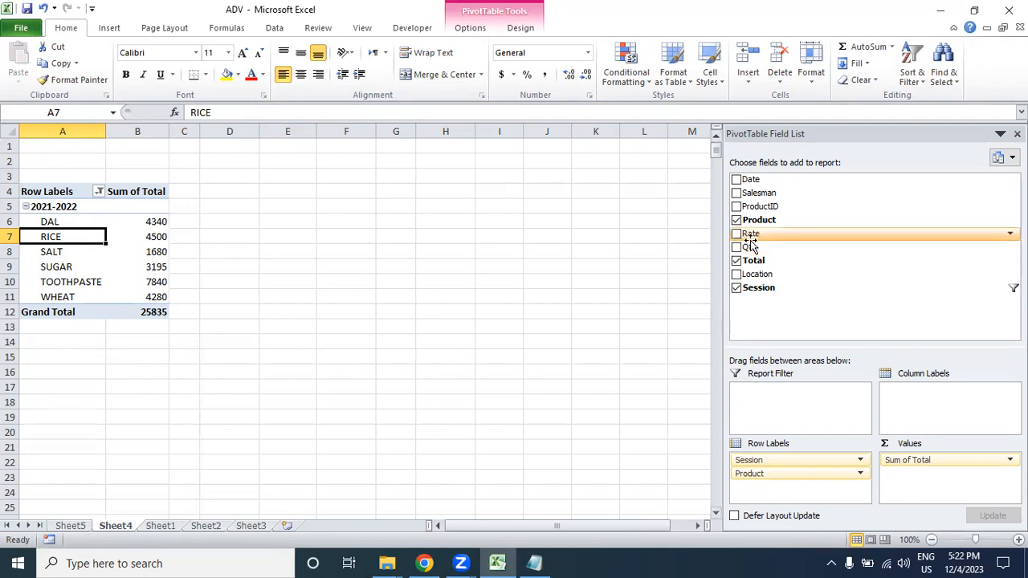
# - Add the Date field between Session and Product in the row labels and examine the products under 2021 and 2022
pyautogui.moveTo(751, 179); pyautogui.dragTo(790, 475)
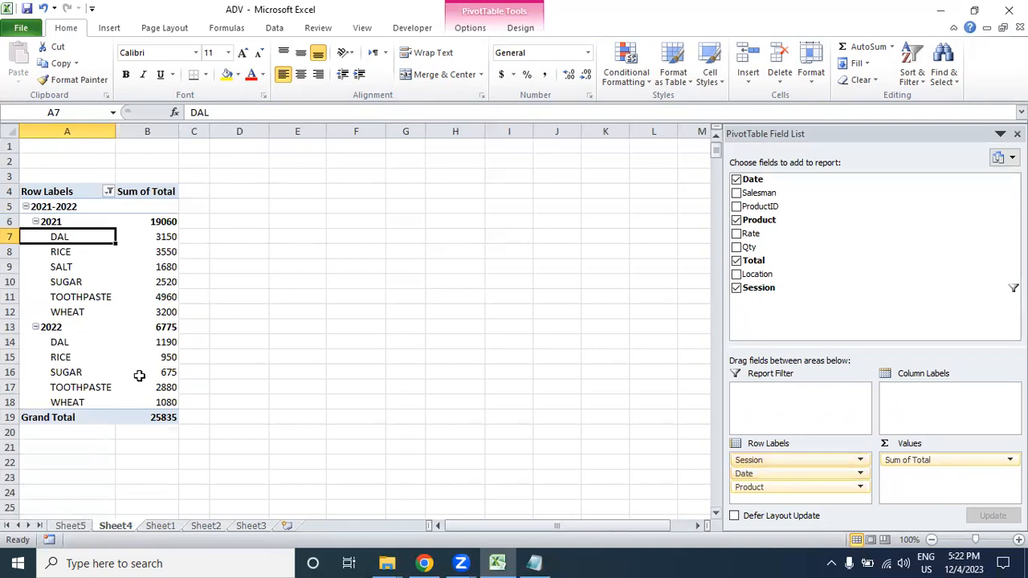
pyautogui.click(59, 223)
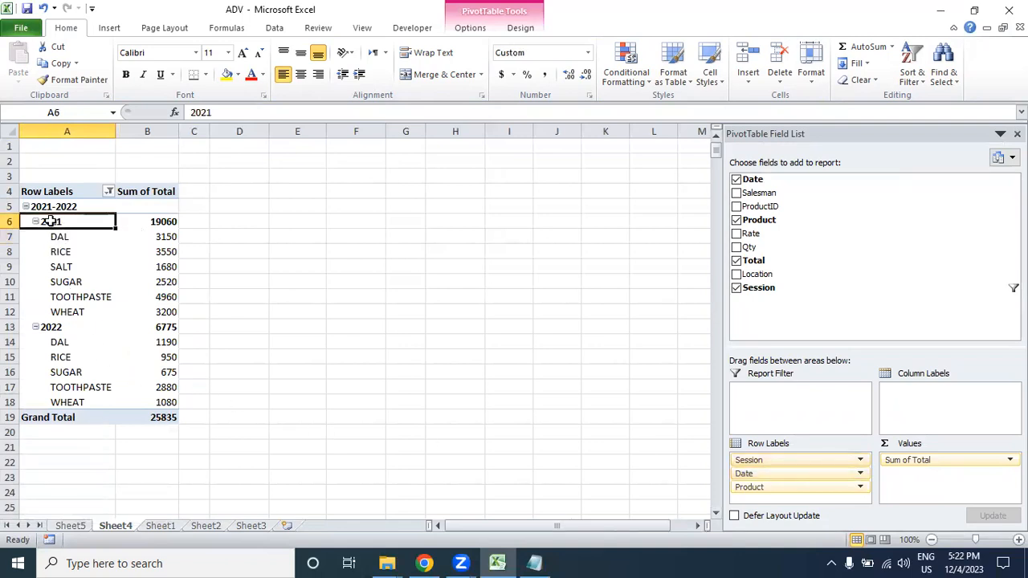
pyautogui.keyDown('ctrl'); pyautogui.click(86, 325); pyautogui.keyUp('ctrl')
pyautogui.click(77, 308)
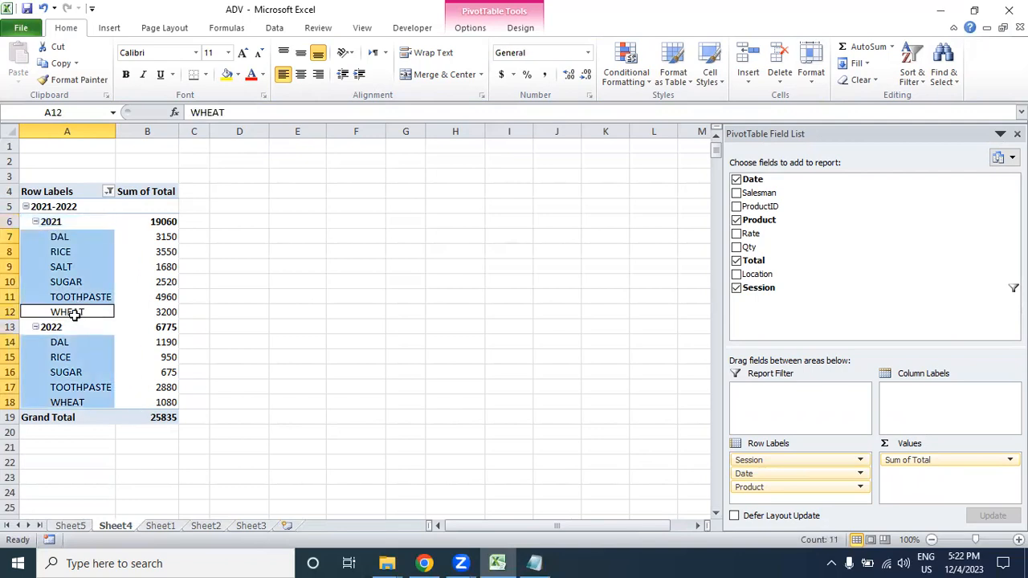
pyautogui.click(74, 314)
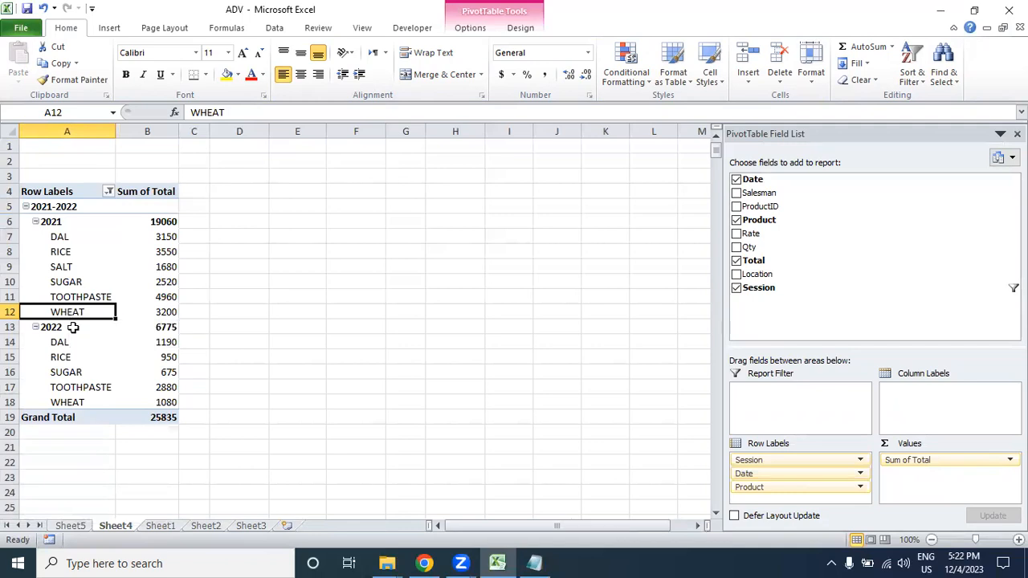
pyautogui.click(61, 344)
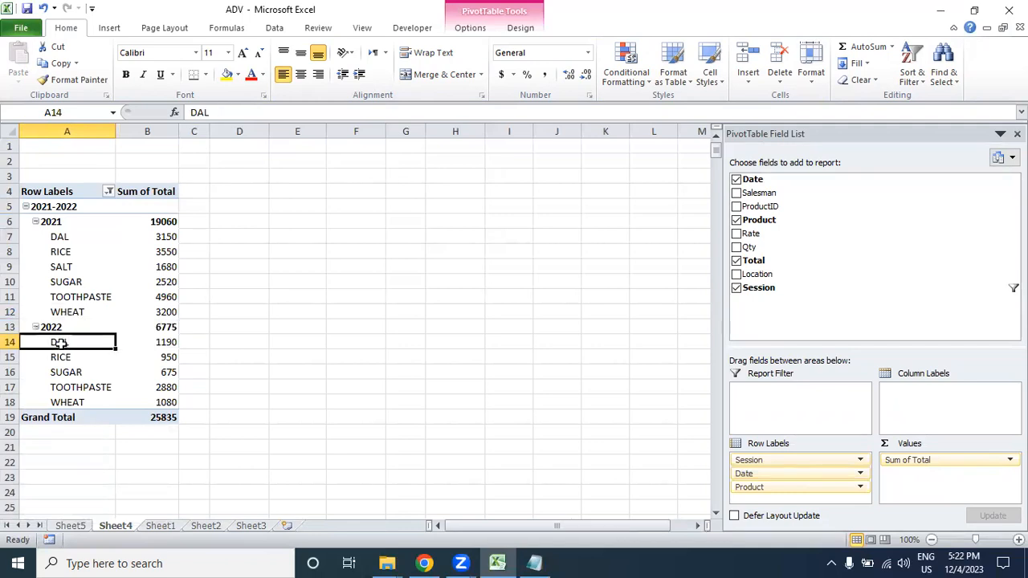
pyautogui.click(77, 404)
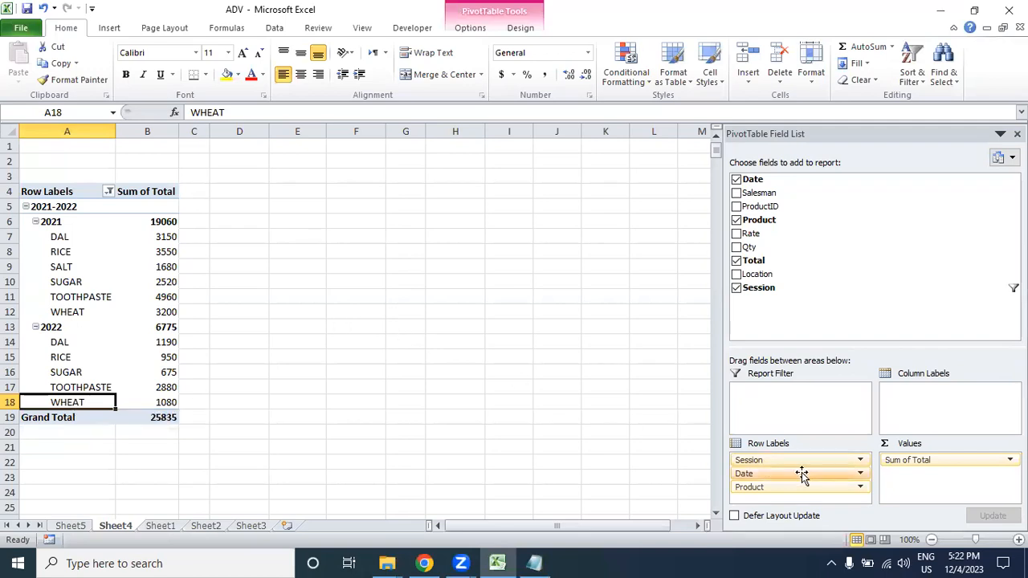
# - Regroup the pivot table's Date field by Months instead of Years and move it to the column labels
pyautogui.click(50, 226)
pyautogui.rightClick(50, 229)
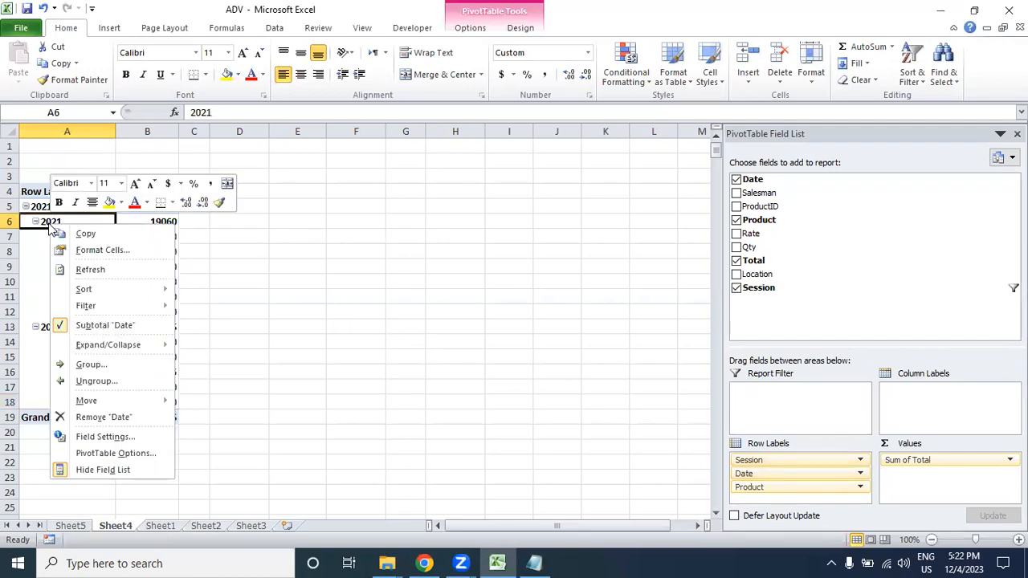
pyautogui.click(94, 364)
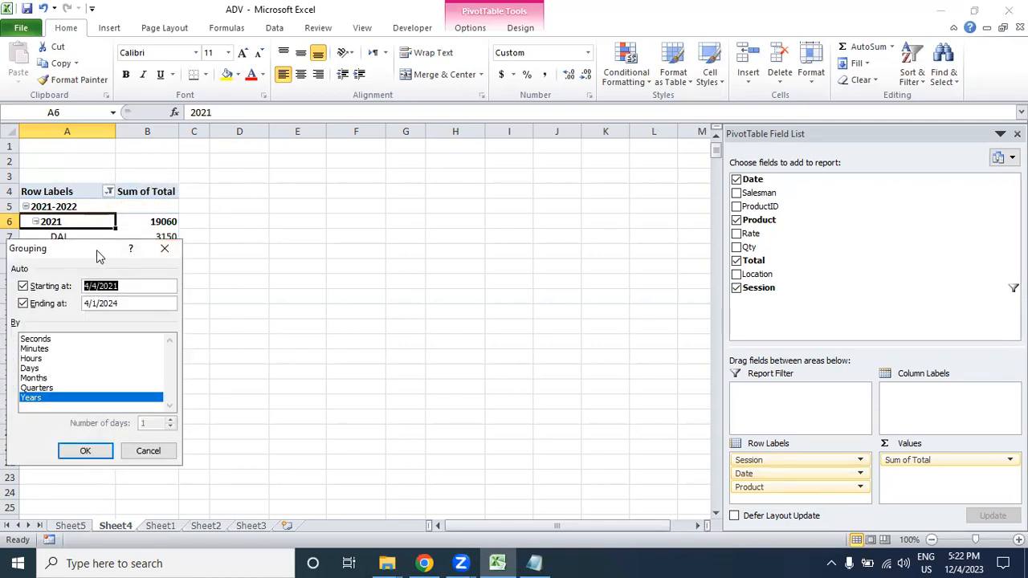
pyautogui.moveTo(97, 250); pyautogui.dragTo(672, 197)
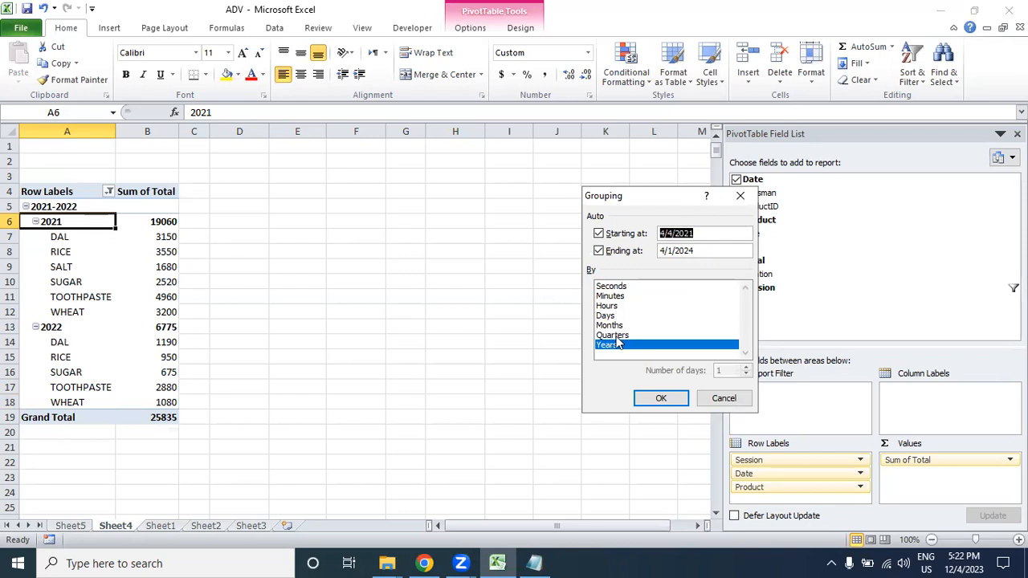
pyautogui.click(616, 336)
pyautogui.click(613, 337)
pyautogui.click(616, 344)
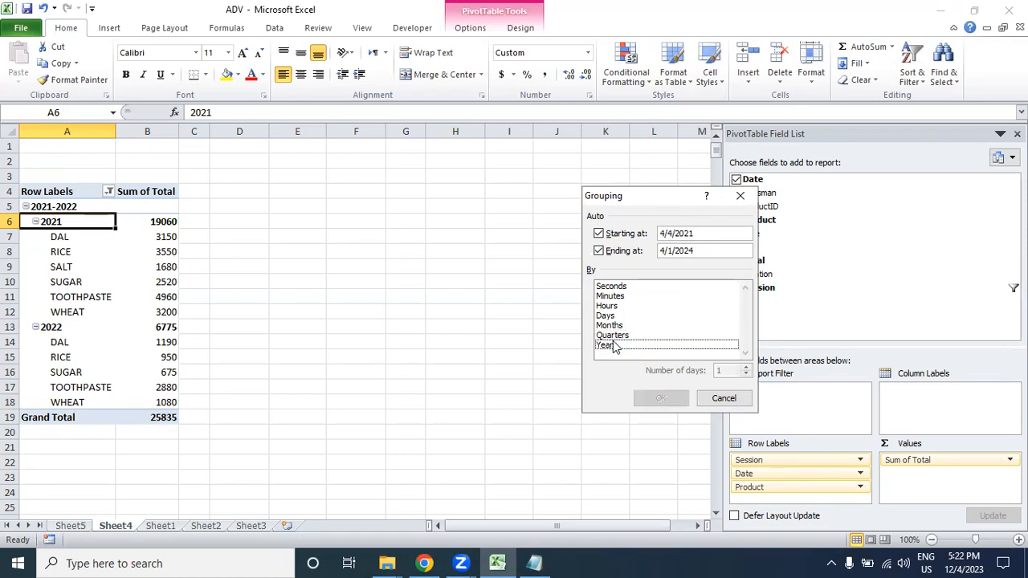
pyautogui.click(612, 326)
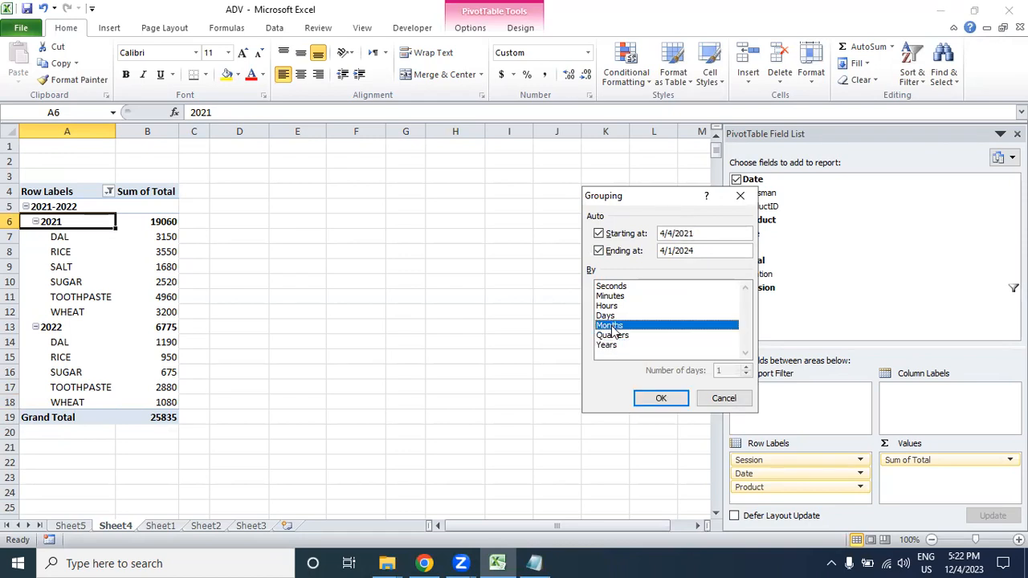
pyautogui.click(657, 399)
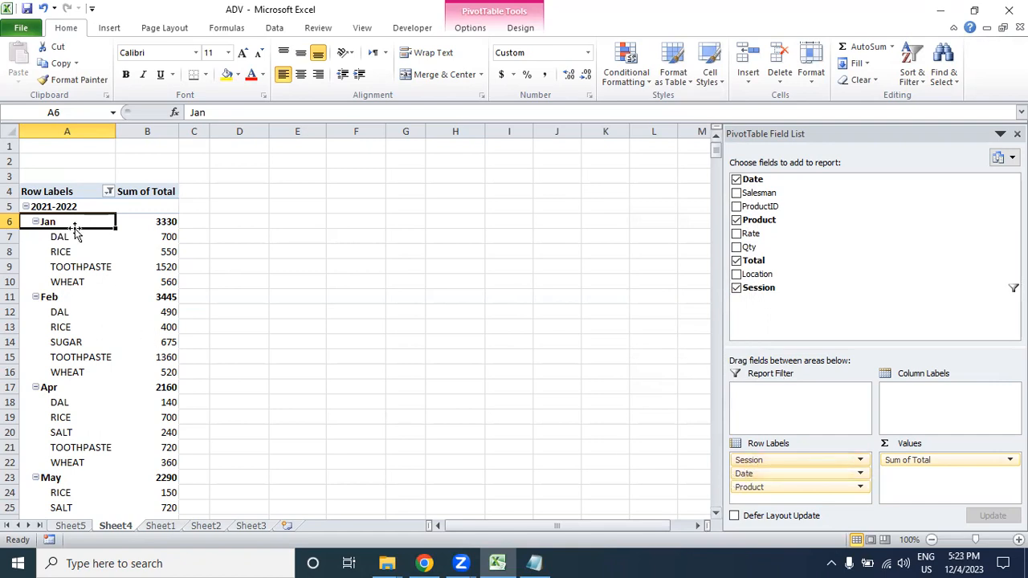
pyautogui.moveTo(745, 475); pyautogui.dragTo(961, 420)
pyautogui.click(309, 390)
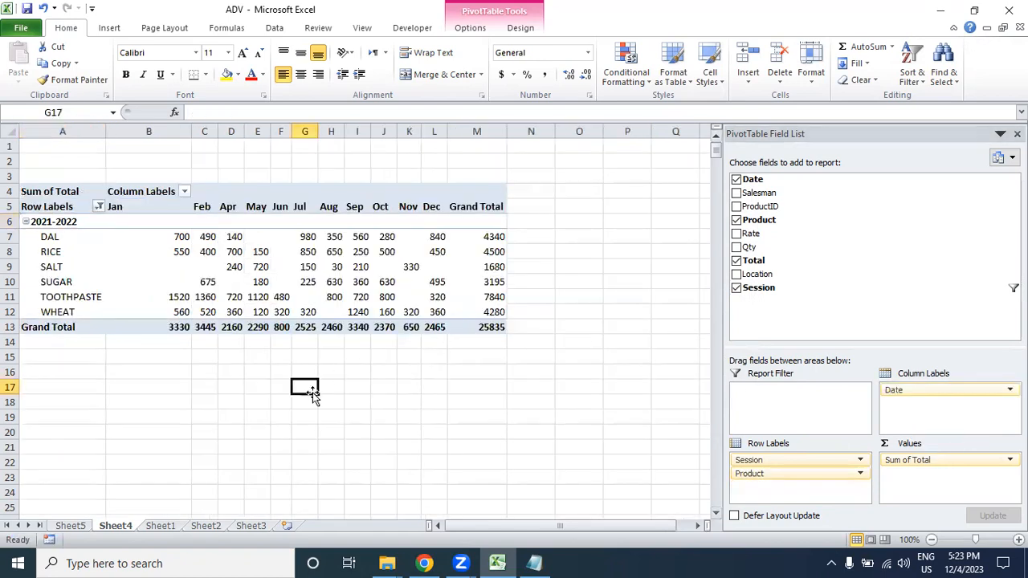
# - Review the DAL row's monthly totals from Jan to Dec, including the months without a value
pyautogui.click(52, 238)
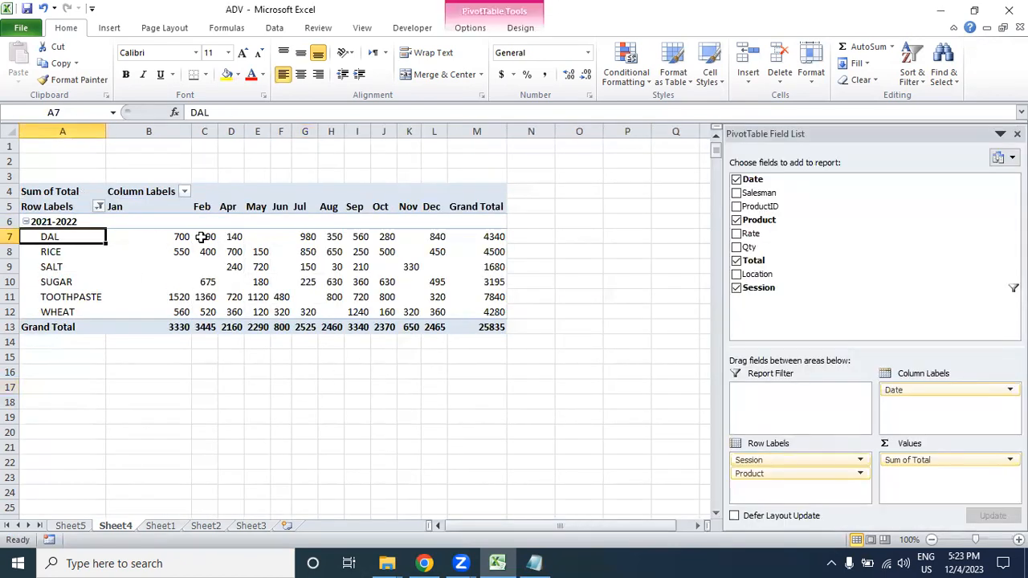
pyautogui.click(161, 237)
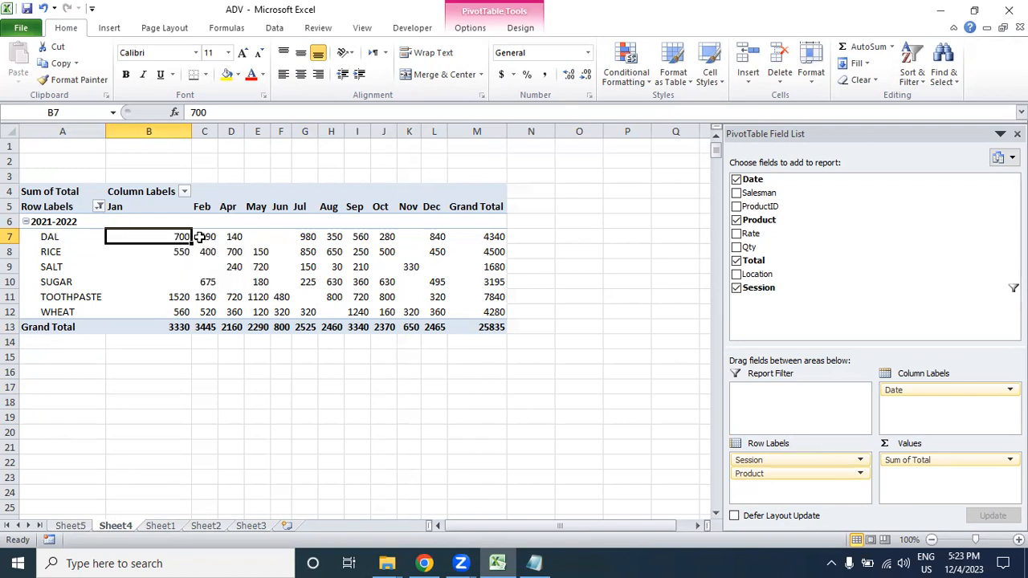
pyautogui.click(205, 238)
pyautogui.click(231, 238)
pyautogui.click(253, 237)
pyautogui.click(281, 238)
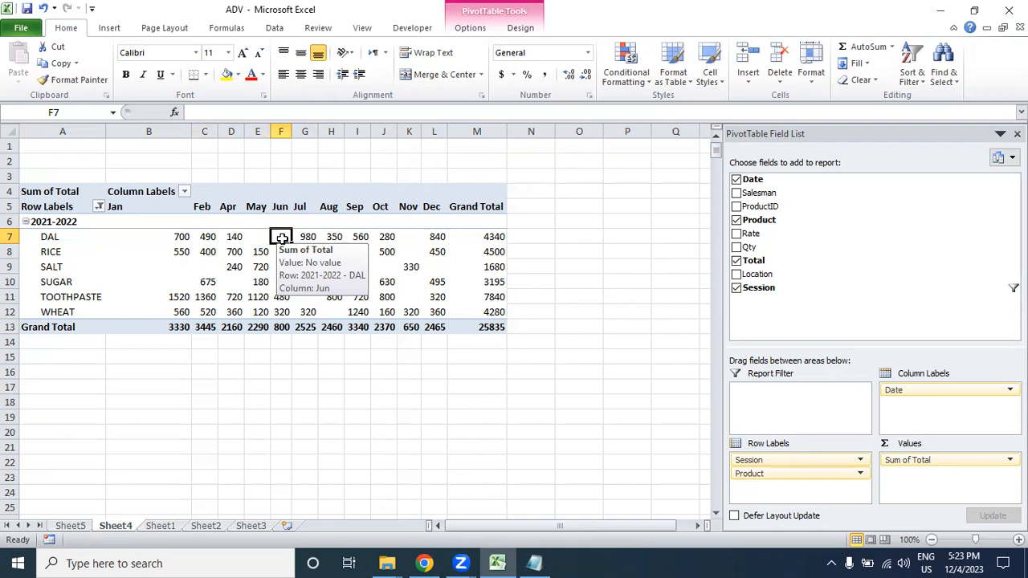
pyautogui.click(256, 233)
pyautogui.click(278, 238)
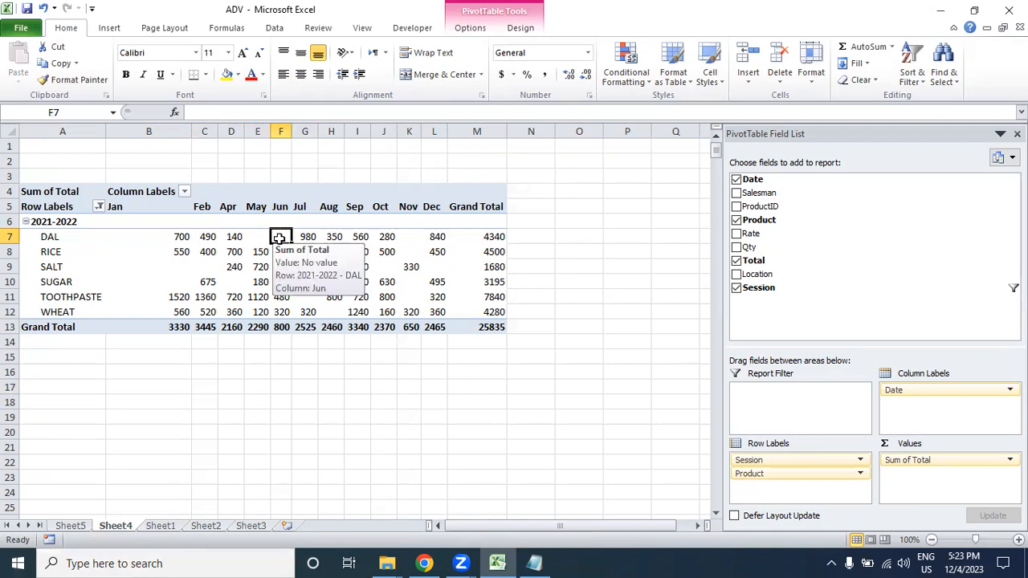
pyautogui.moveTo(264, 232)
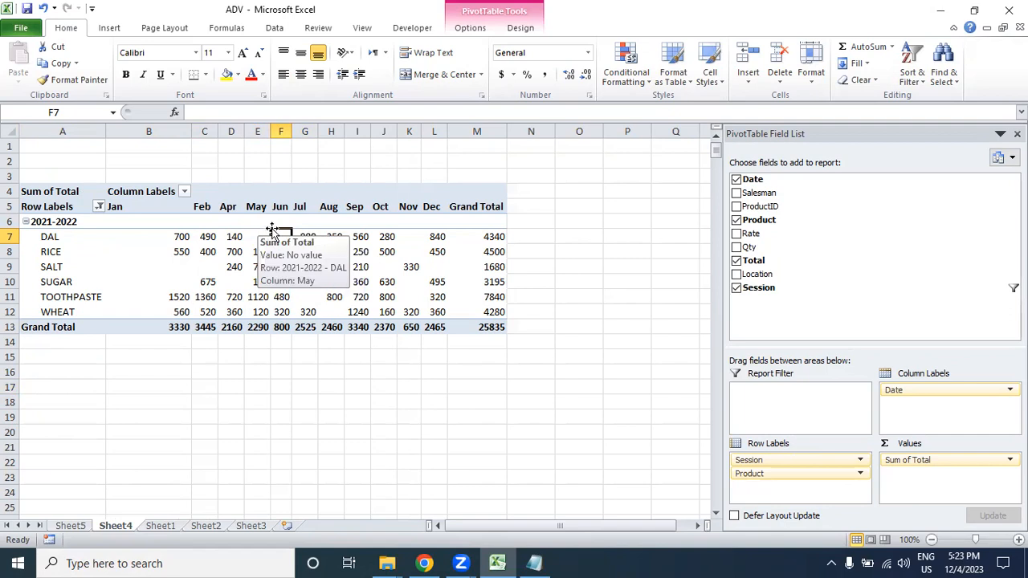
pyautogui.click(310, 236)
pyautogui.click(329, 237)
pyautogui.click(360, 236)
pyautogui.click(384, 236)
pyautogui.click(414, 239)
pyautogui.click(436, 236)
pyautogui.moveTo(492, 237)
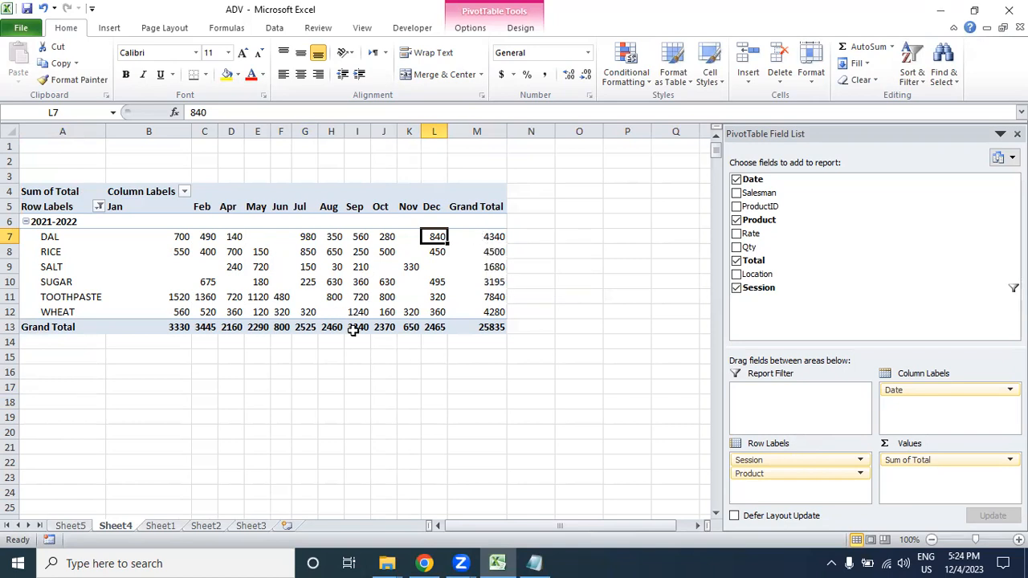
# - Check a Session formula on Sheet1 and the extracted DAL records on Sheet5, and return to the DAL row on Sheet4
pyautogui.click(80, 527)
pyautogui.click(121, 527)
pyautogui.click(160, 527)
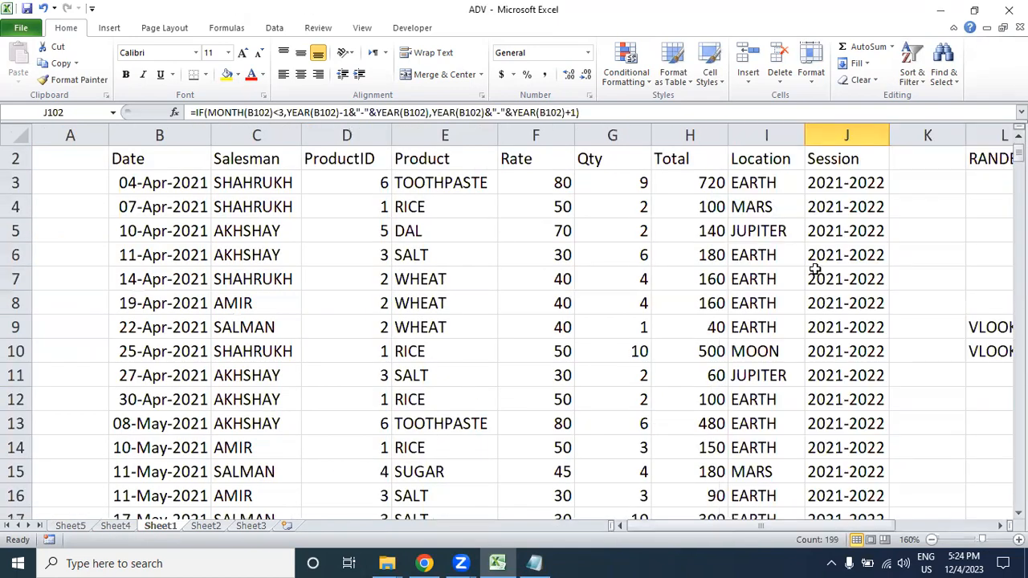
pyautogui.click(841, 257)
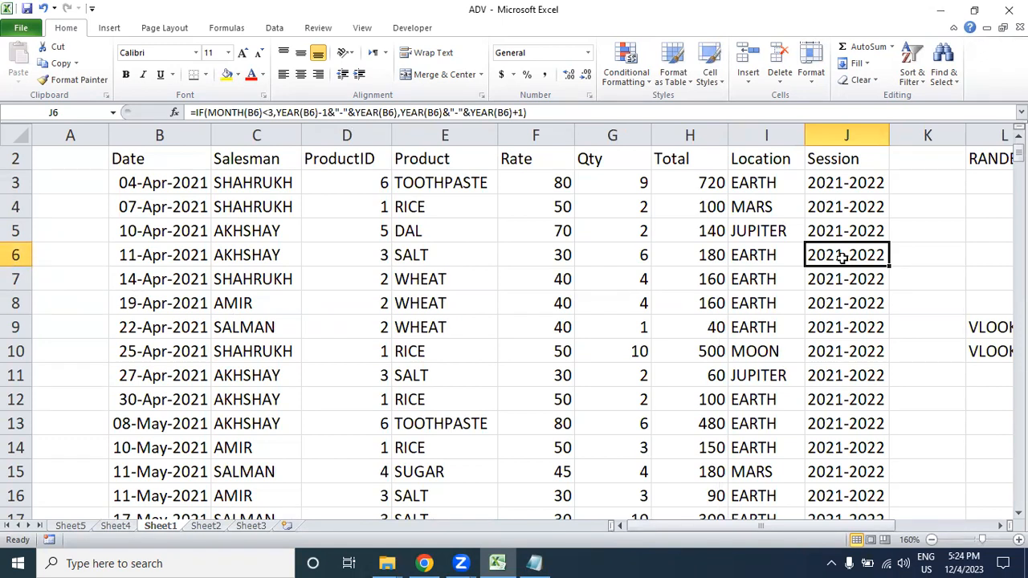
pyautogui.click(211, 526)
pyautogui.click(70, 527)
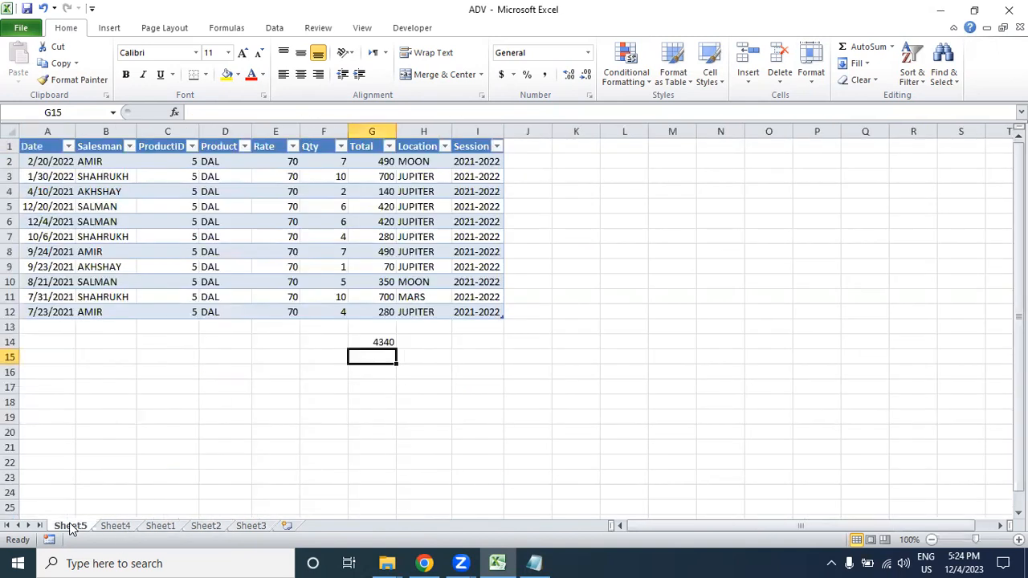
pyautogui.click(120, 527)
pyautogui.click(321, 481)
pyautogui.click(51, 237)
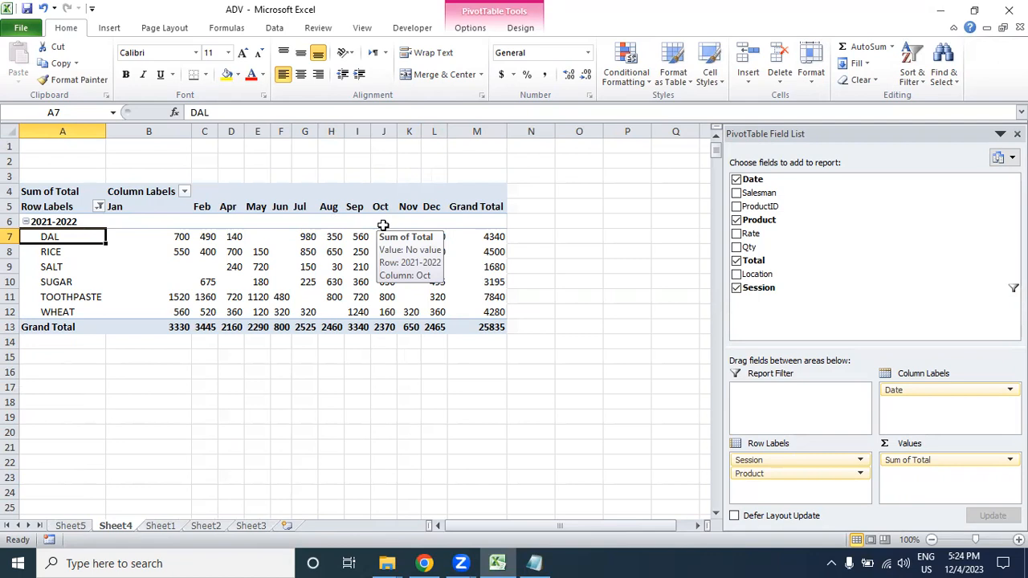
# - Regroup the Date column labels by Quarters instead of Months and look over the quarterly product totals
pyautogui.click(132, 207)
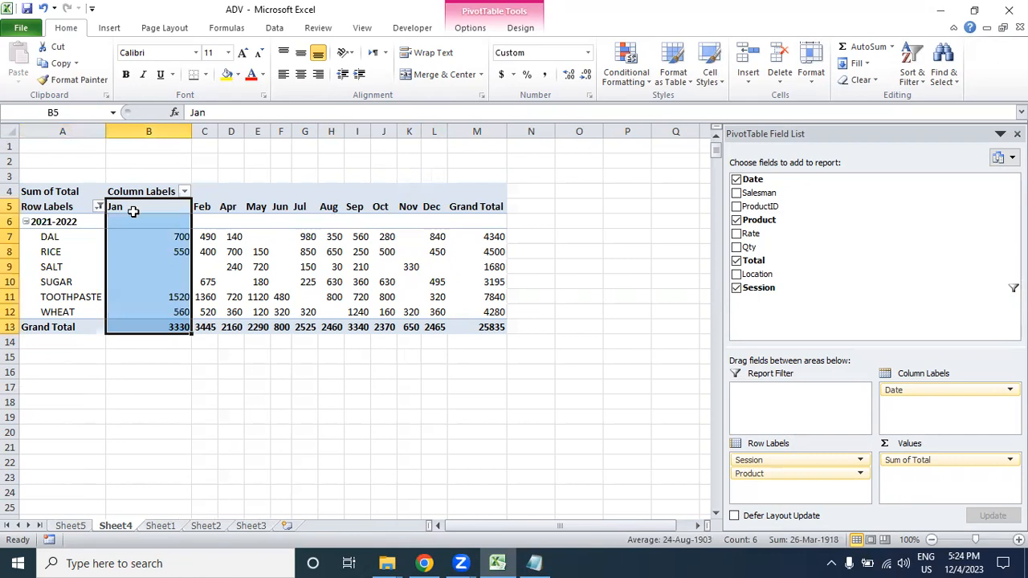
pyautogui.rightClick(136, 209)
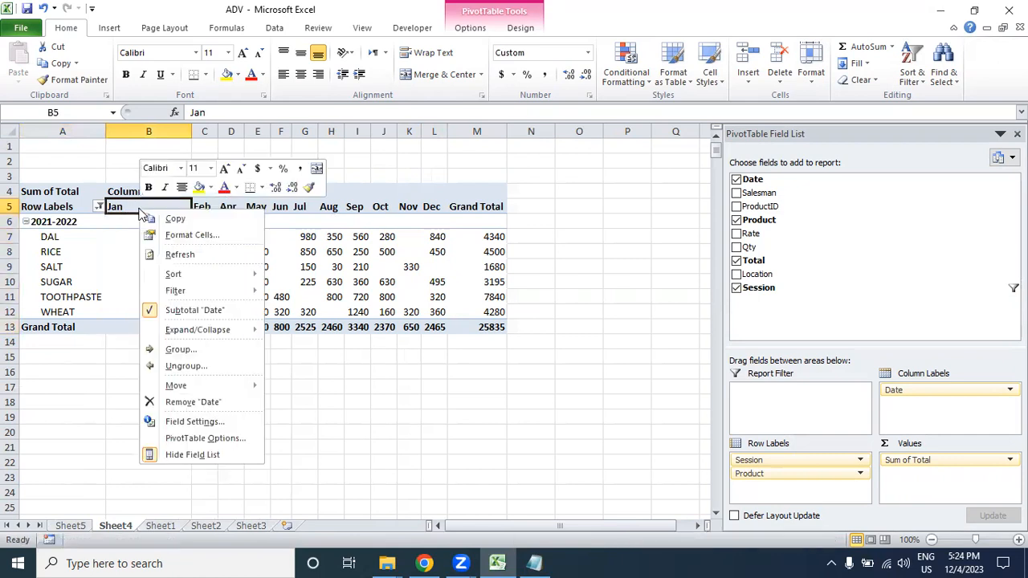
pyautogui.click(179, 350)
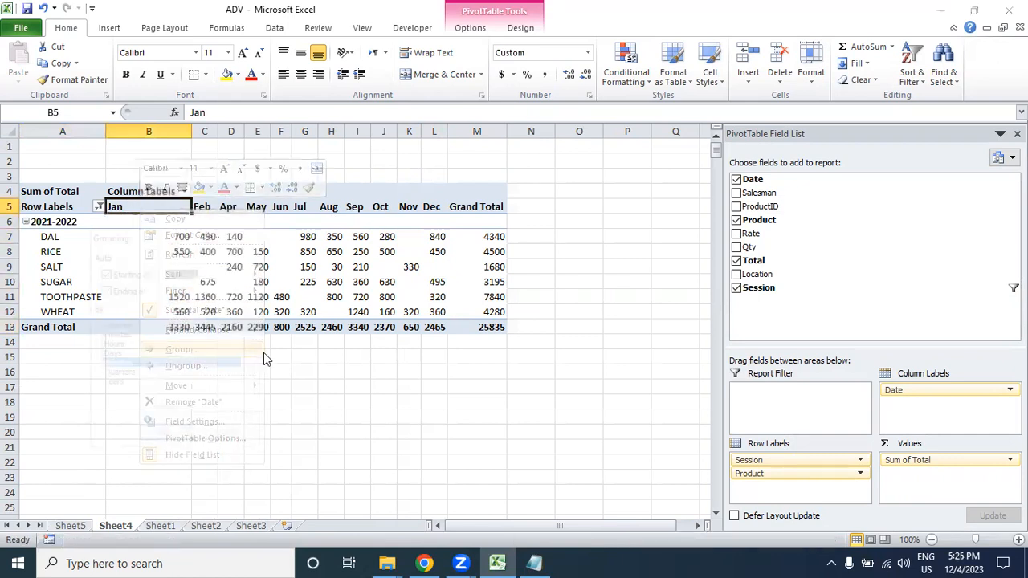
pyautogui.moveTo(156, 236); pyautogui.dragTo(825, 211)
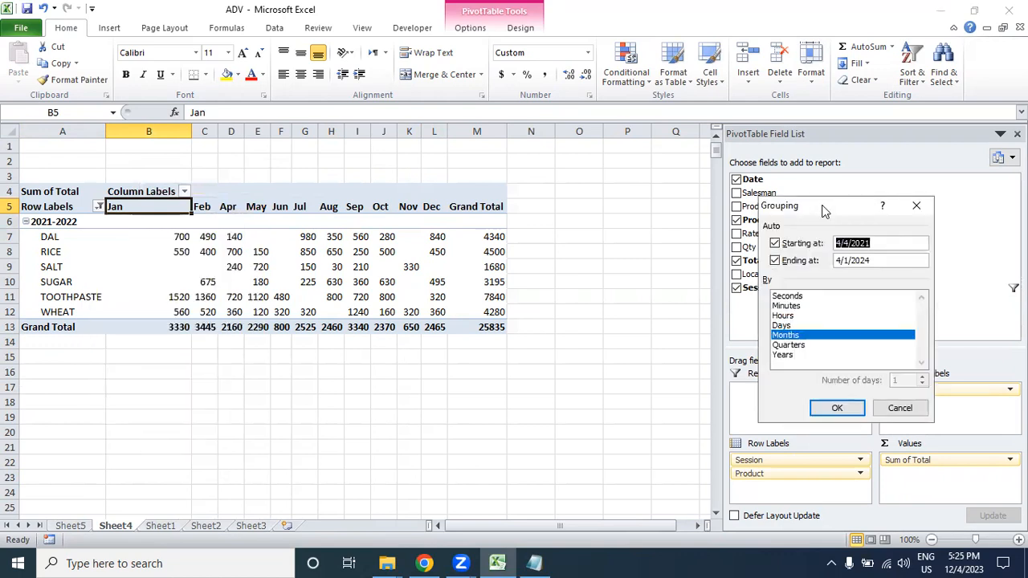
pyautogui.click(803, 345)
pyautogui.click(794, 335)
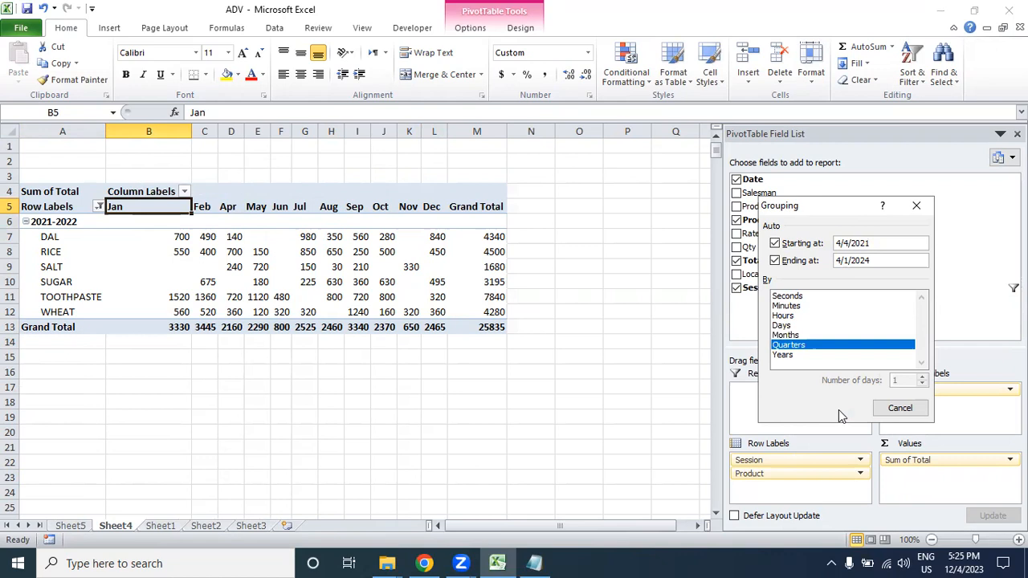
pyautogui.click(836, 408)
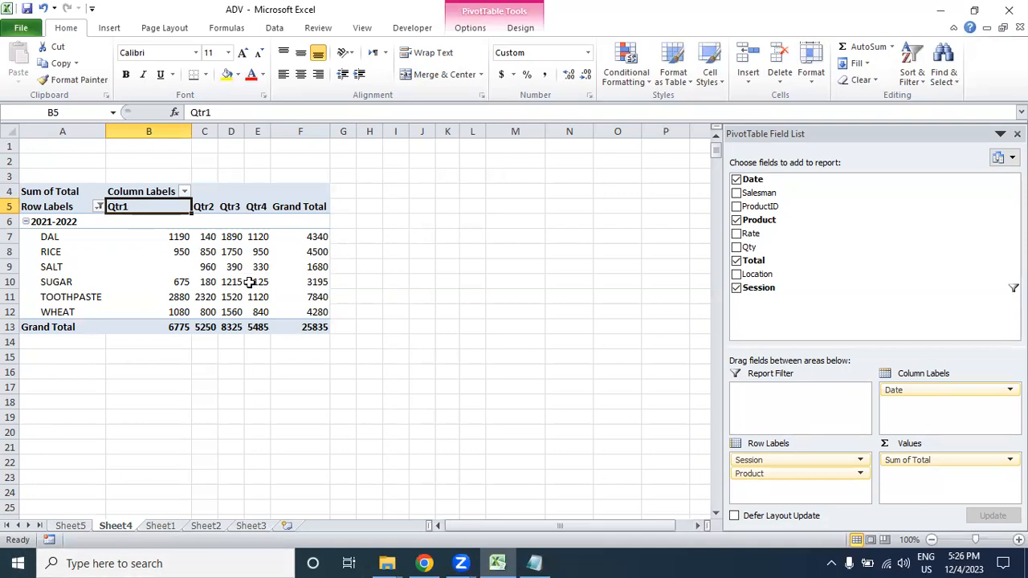
pyautogui.moveTo(202, 225)
# - Copy the Session formula's text from cell J3 on Sheet1 without its equals sign, leaving the cell's formula intact
pyautogui.click(77, 527)
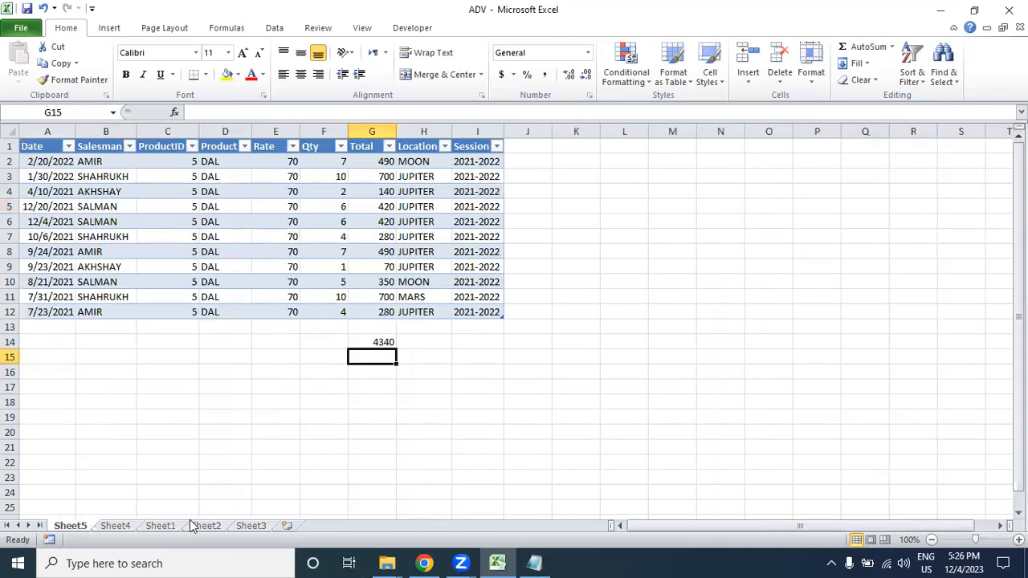
pyautogui.click(161, 527)
pyautogui.click(898, 201)
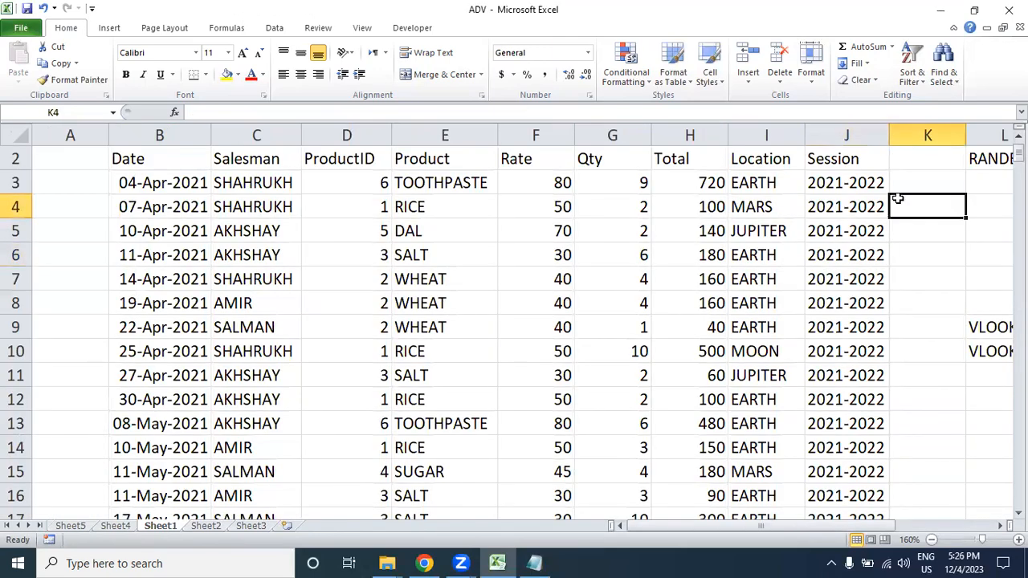
pyautogui.click(862, 183)
pyautogui.moveTo(536, 113); pyautogui.dragTo(195, 113)
pyautogui.hotkey('ctrl', 'c')
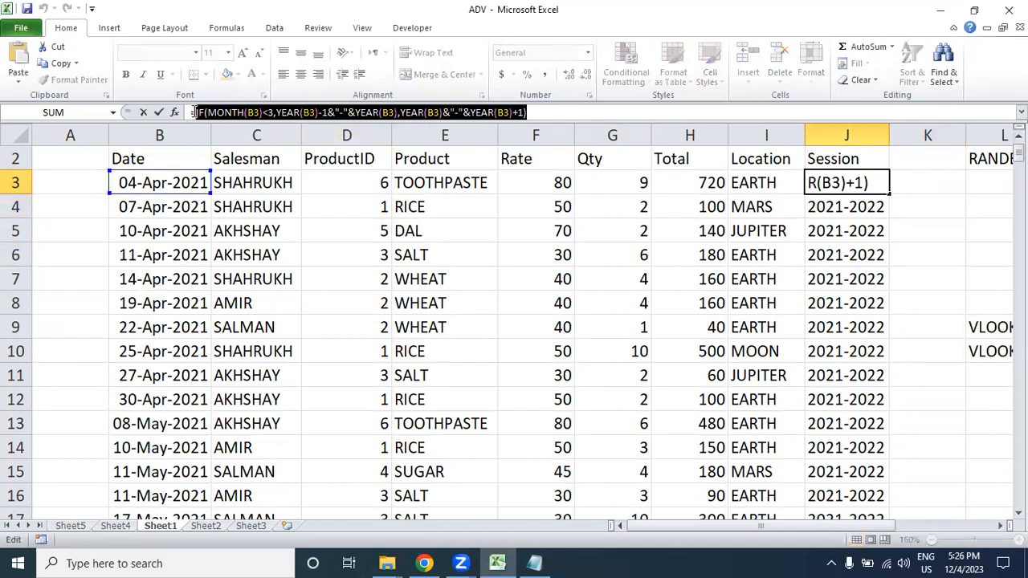
pyautogui.press('Escape')
# - Paste the copied formula text as a note into cell L26, below the list of locations
pyautogui.scroll(-6, 312, 280)
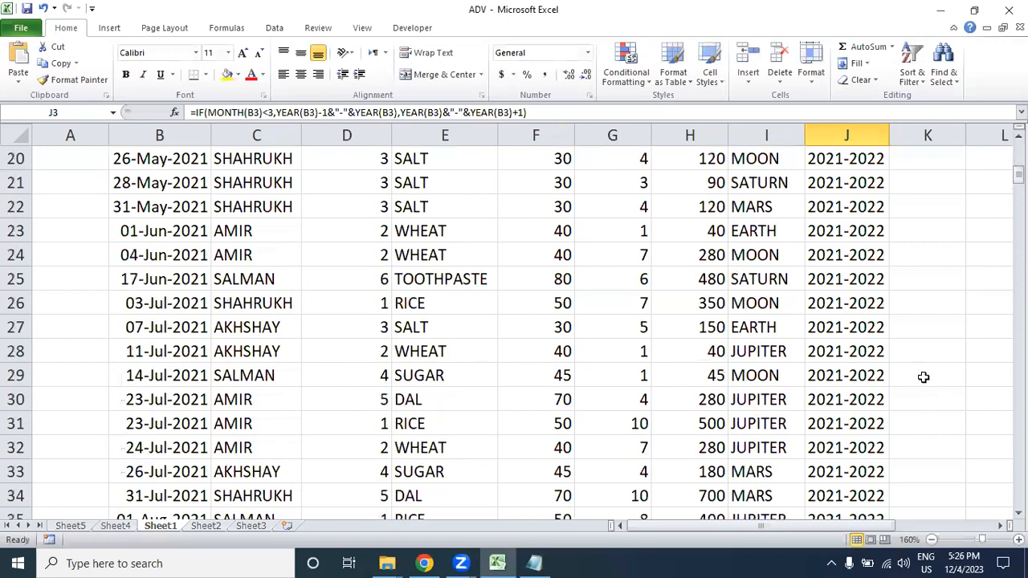
pyautogui.scroll(6, 924, 376)
pyautogui.click(940, 277)
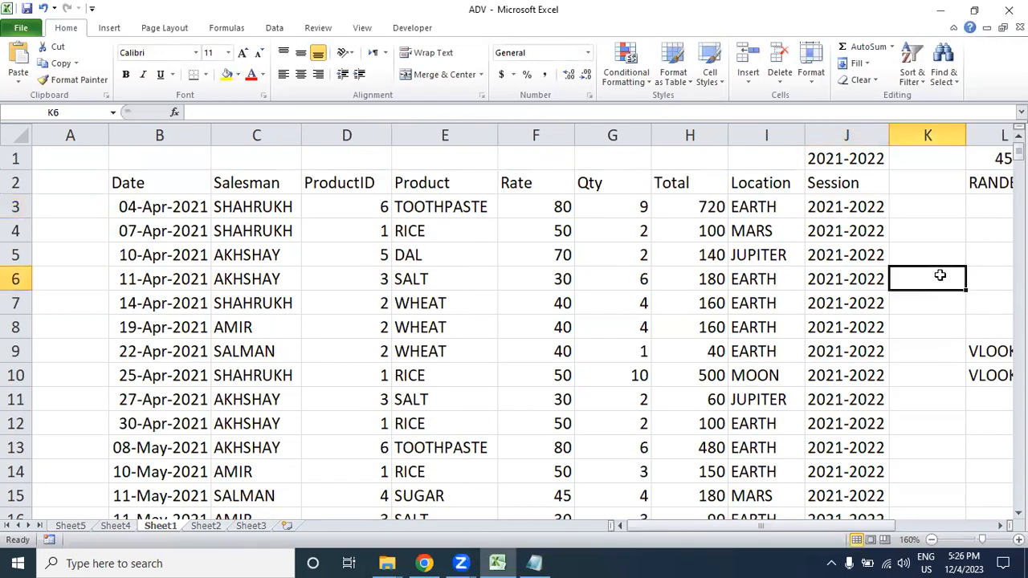
pyautogui.press('Right')
pyautogui.press('Right')
pyautogui.press('Right')
pyautogui.press('Right')
pyautogui.press('Right')
pyautogui.press('Right')
pyautogui.scroll(-6, 872, 252)
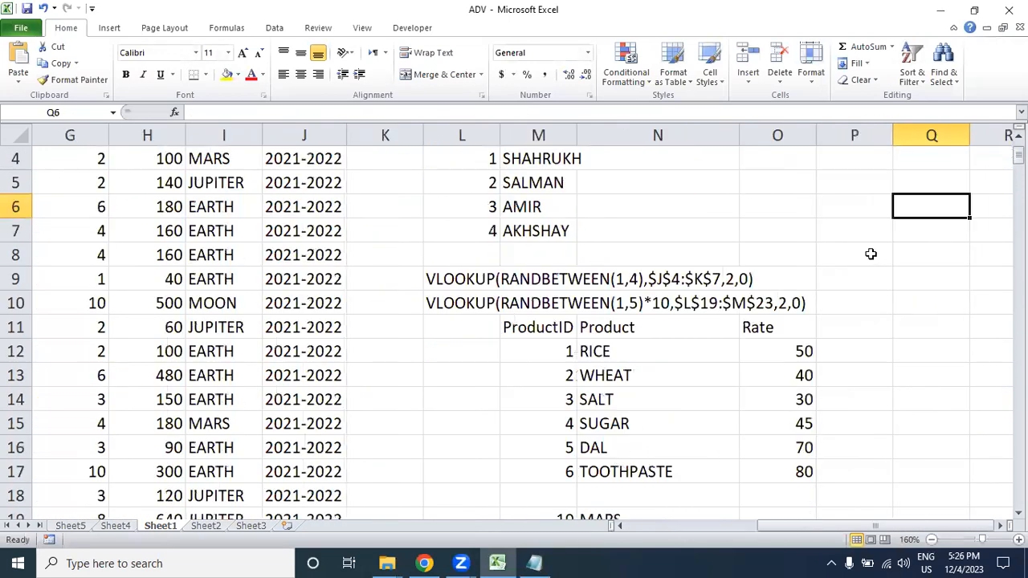
pyautogui.click(454, 332)
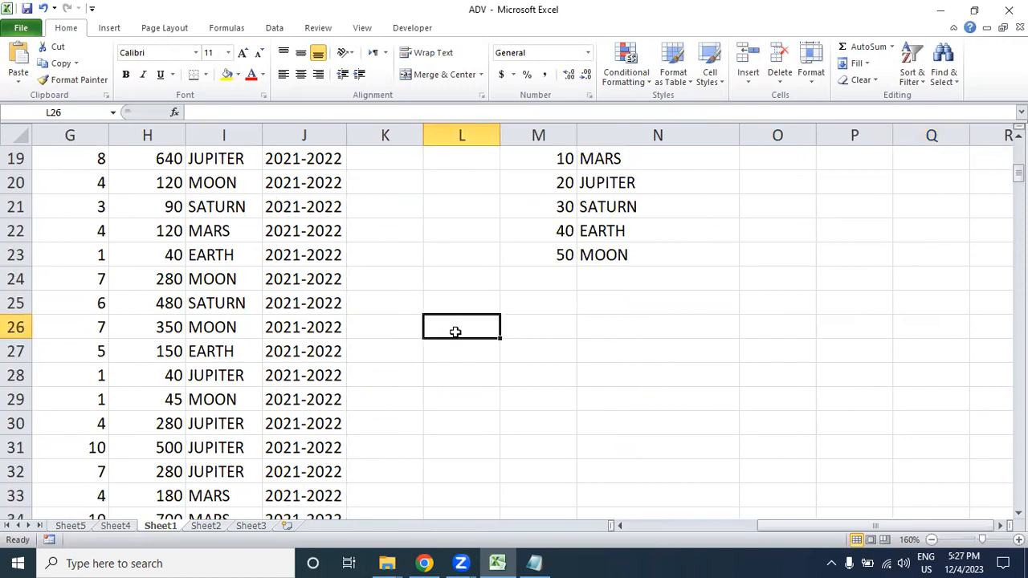
pyautogui.hotkey('ctrl', 'v')
pyautogui.click(469, 371)
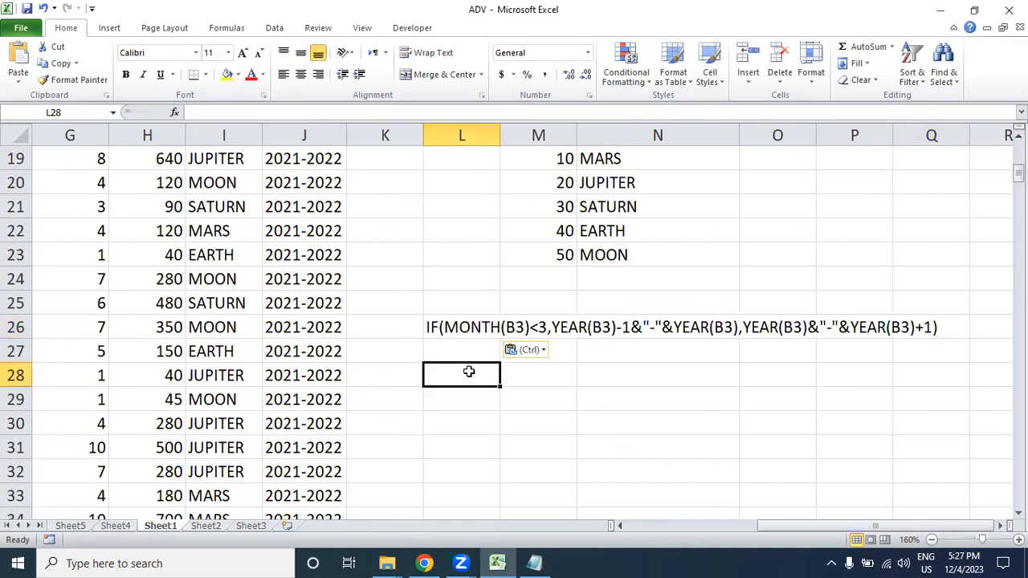
# - Insert a blank column before column L on Sheet1
pyautogui.scroll(6, 470, 371)
pyautogui.scroll(-5, 469, 372)
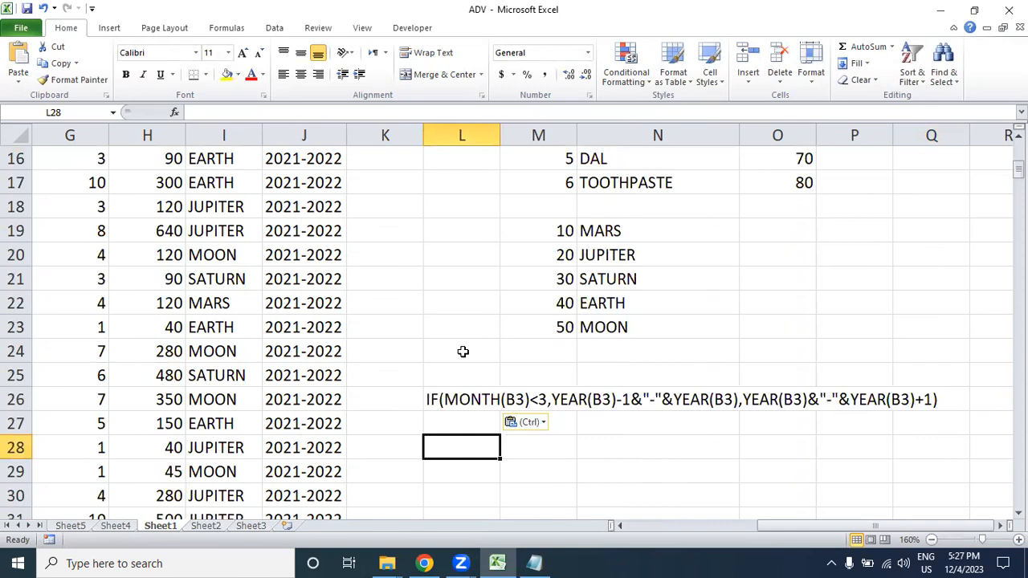
pyautogui.scroll(5, 462, 351)
pyautogui.click(449, 135)
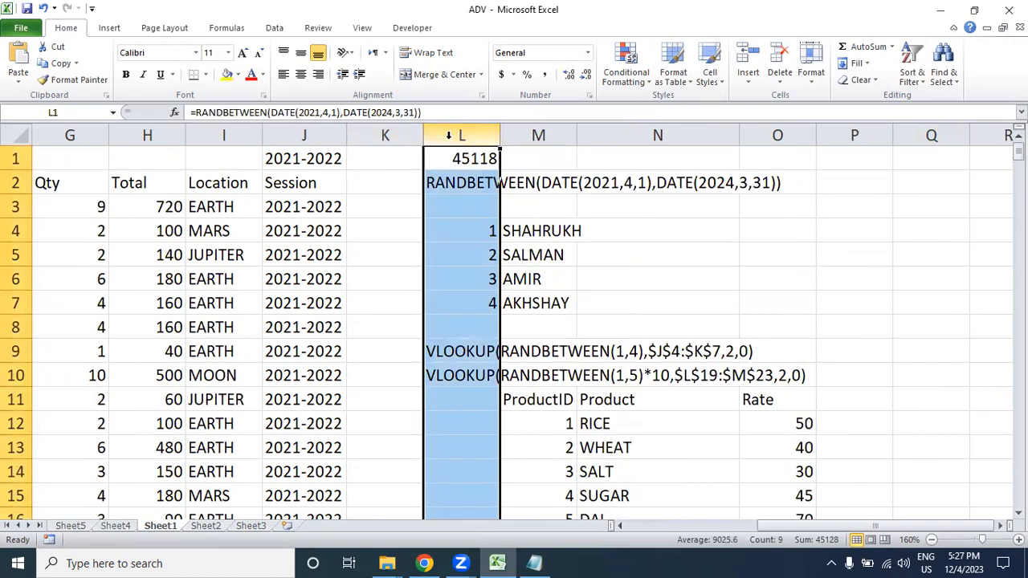
pyautogui.rightClick(449, 135)
pyautogui.click(498, 235)
# - Label the column beside Session with the header Quarter in cell K2
pyautogui.click(382, 188)
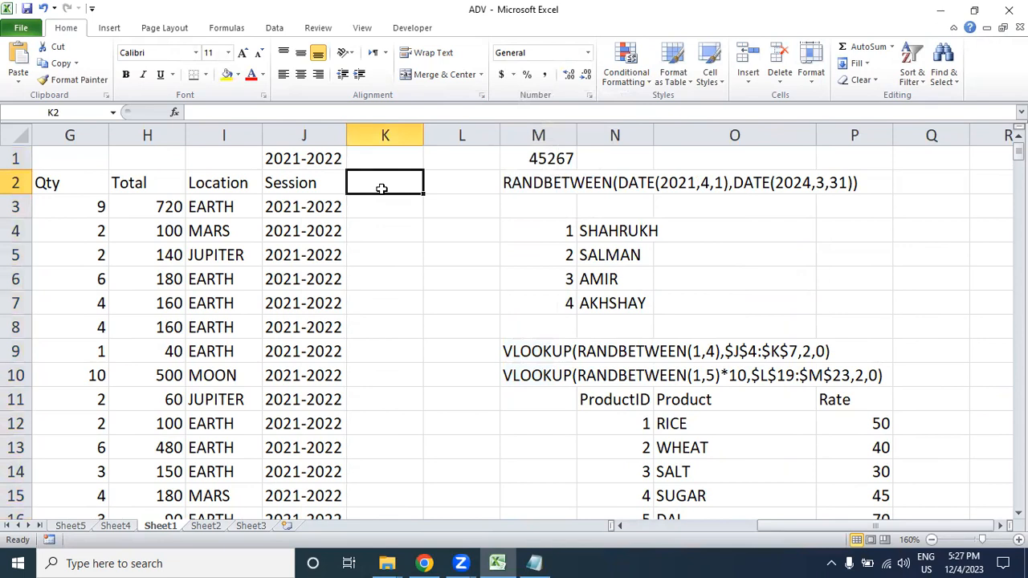
pyautogui.write('=')
pyautogui.press('BackSpace')
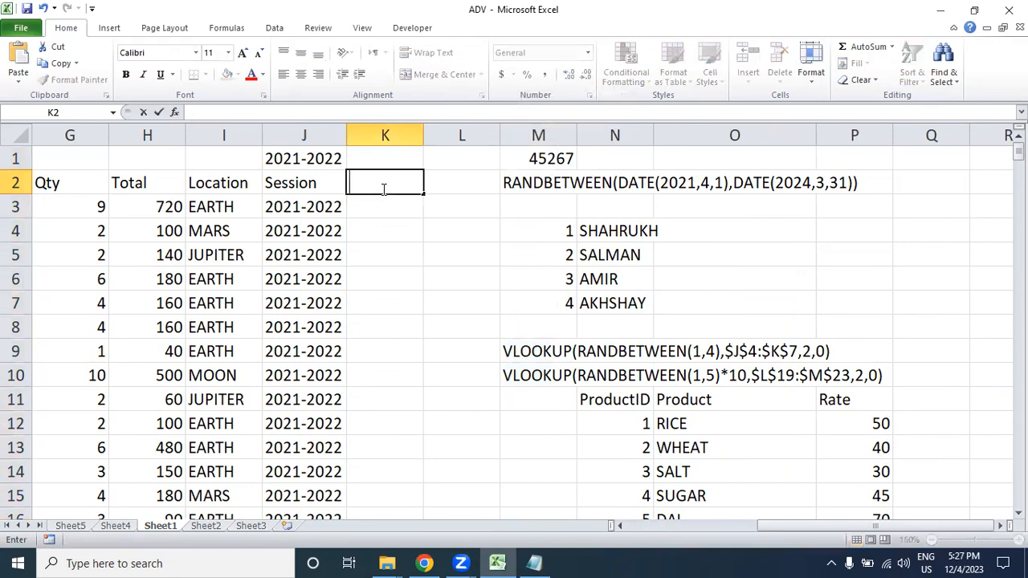
pyautogui.write('Quarter')
pyautogui.press('Return')
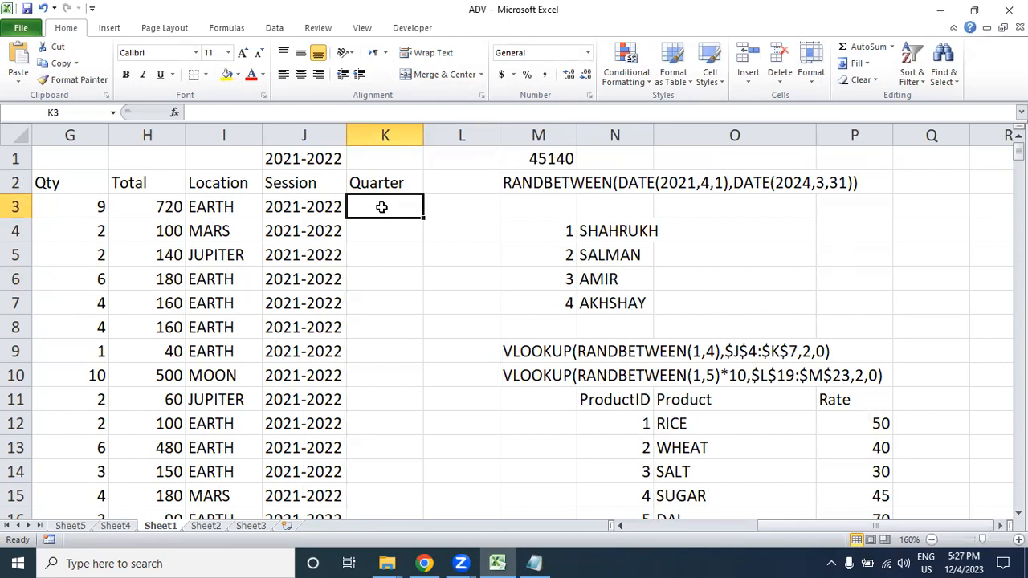
# - Start an IF formula in K3 that returns "Q4" when the month of the date in B3 is <=3
pyautogui.write('#')
pyautogui.press('BackSpace')
pyautogui.write('=if')
pyautogui.press('Tab')
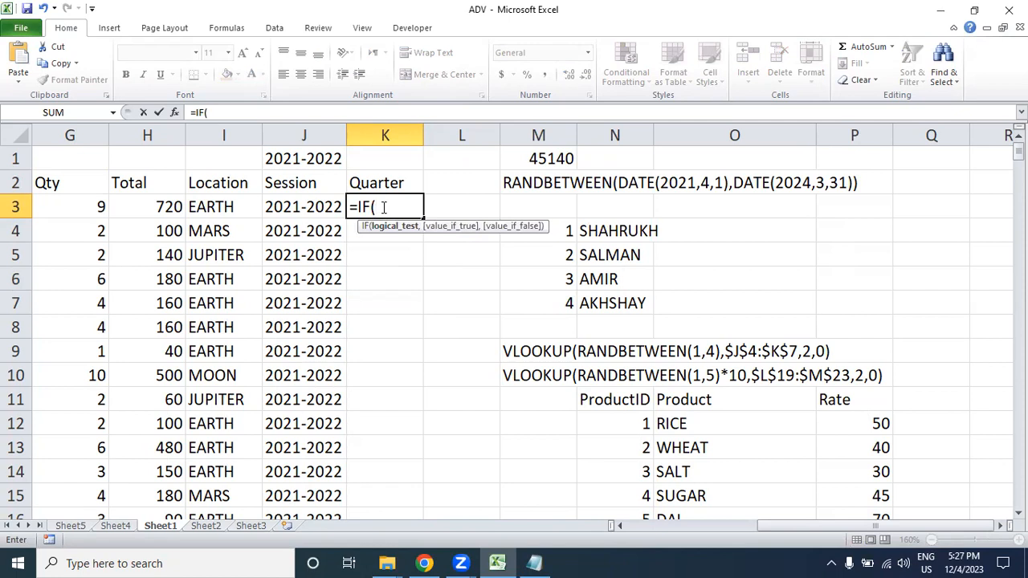
pyautogui.write('mont')
pyautogui.press('Tab')
pyautogui.press('Left')
pyautogui.press('Left')
pyautogui.press('Left')
pyautogui.press('Left')
pyautogui.press('Left')
pyautogui.press('Left')
pyautogui.press('Left')
pyautogui.press('Left')
pyautogui.press('Left')
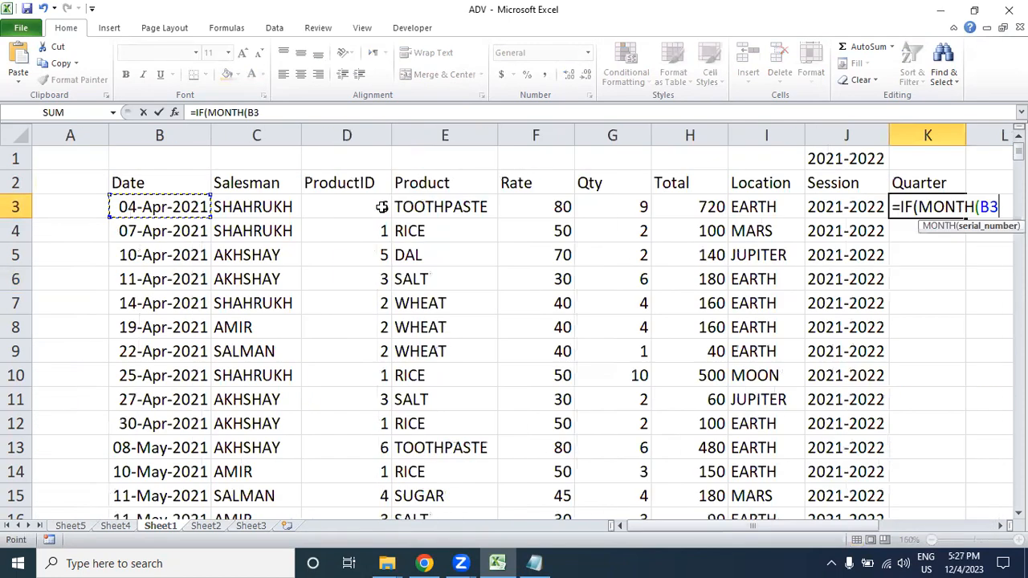
pyautogui.write(')')
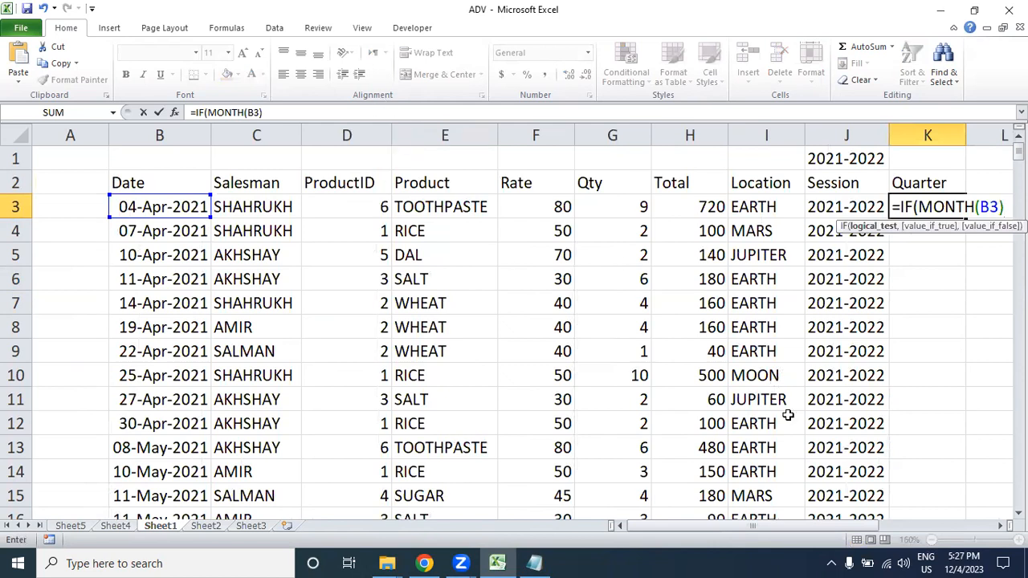
pyautogui.moveTo(782, 527); pyautogui.dragTo(888, 536)
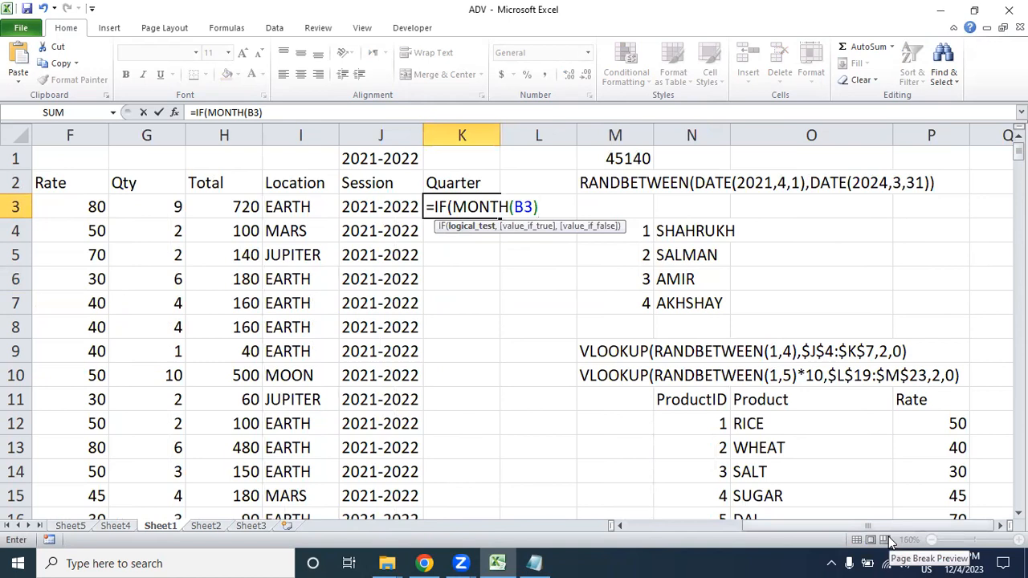
pyautogui.write('<')
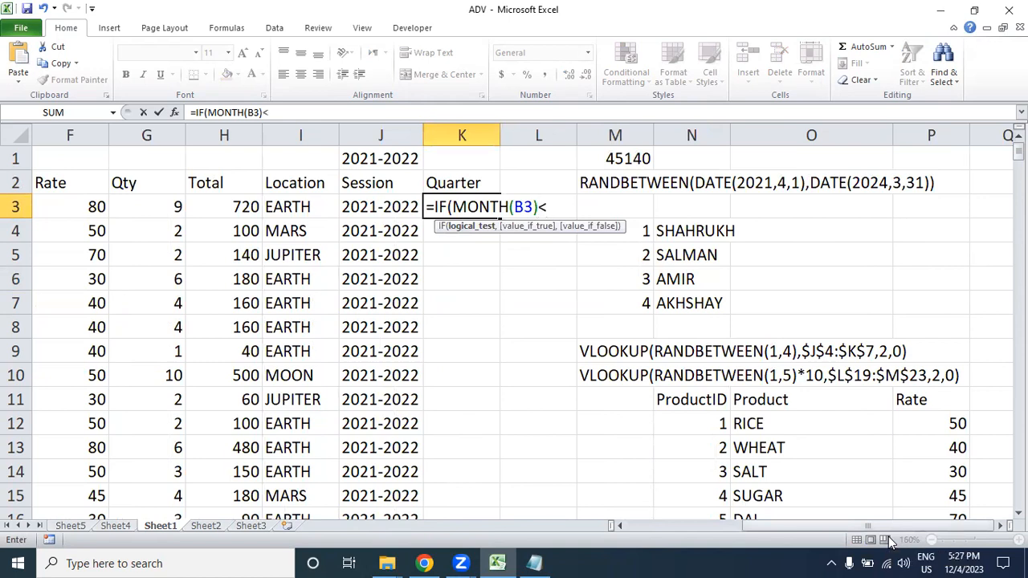
pyautogui.write('=3')
pyautogui.write(',"Q')
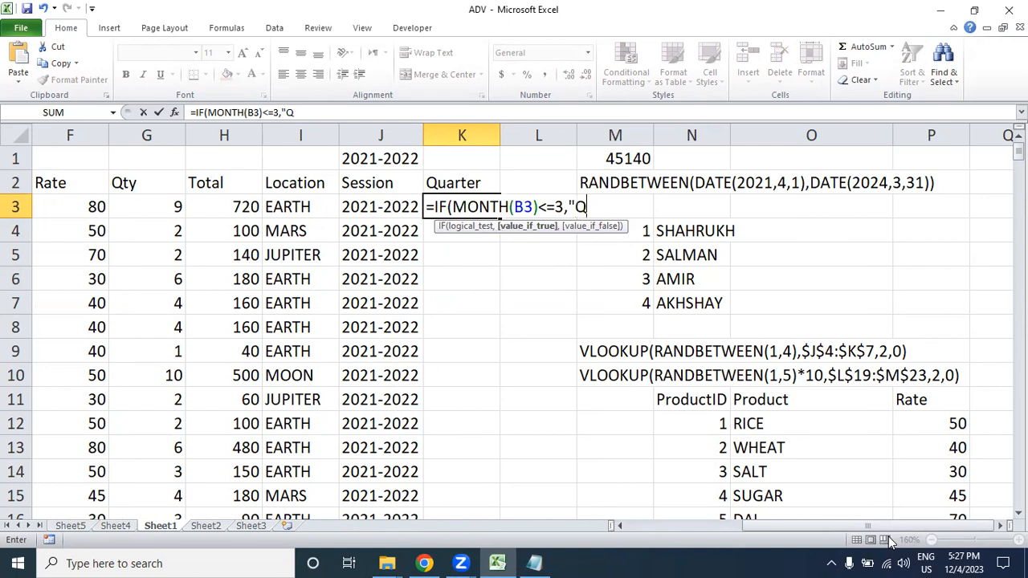
pyautogui.write('4",')
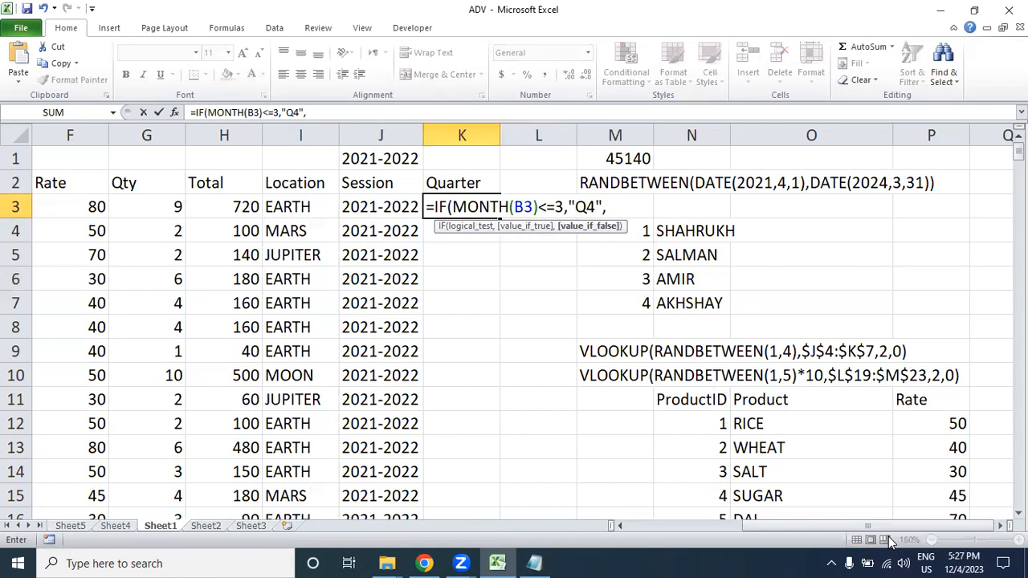
# - Nest a second IF in the K3 formula that returns "Q1" when MONTH(B3) is <=6
pyautogui.write('IF(')
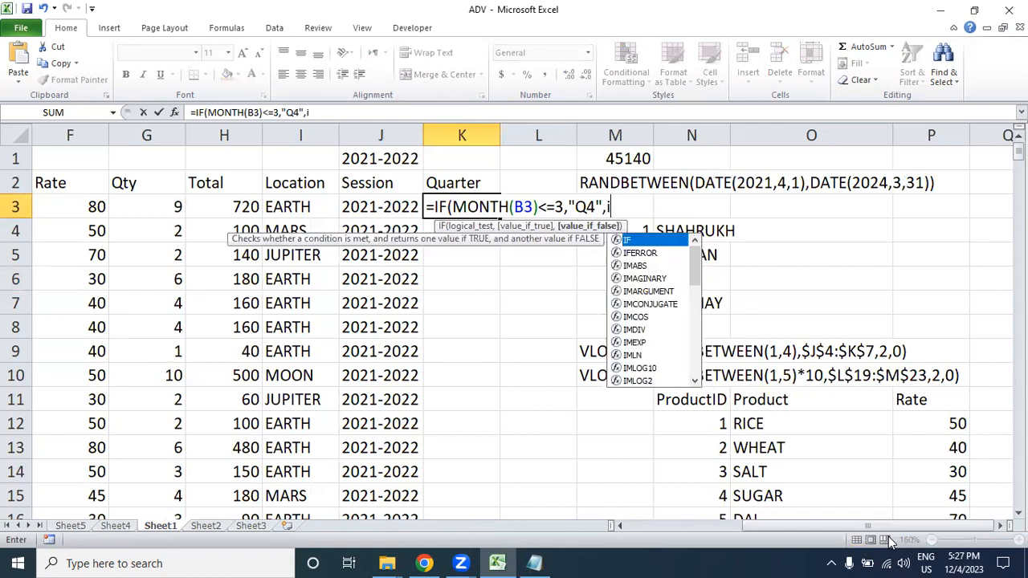
pyautogui.write('month')
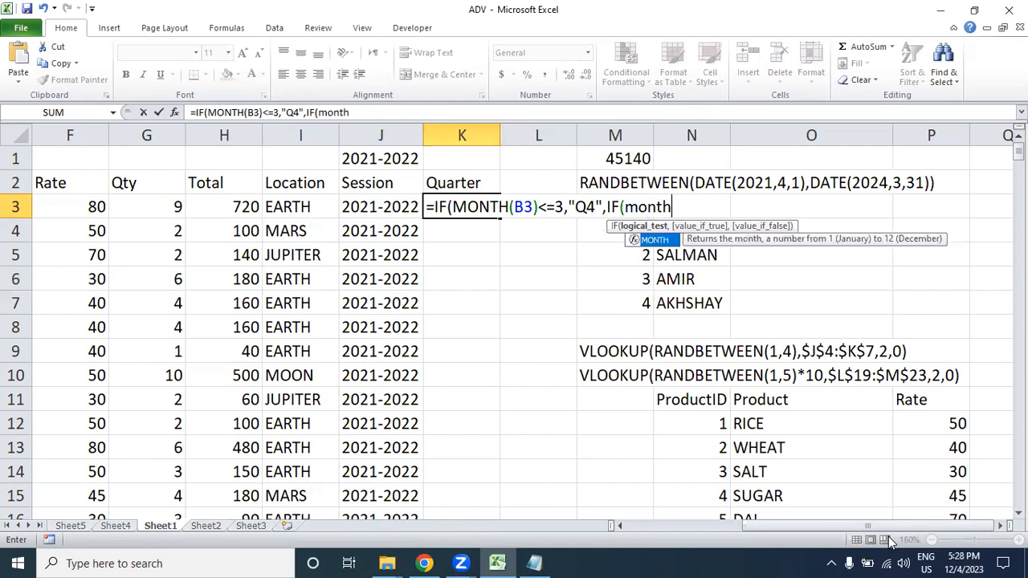
pyautogui.press('Tab')
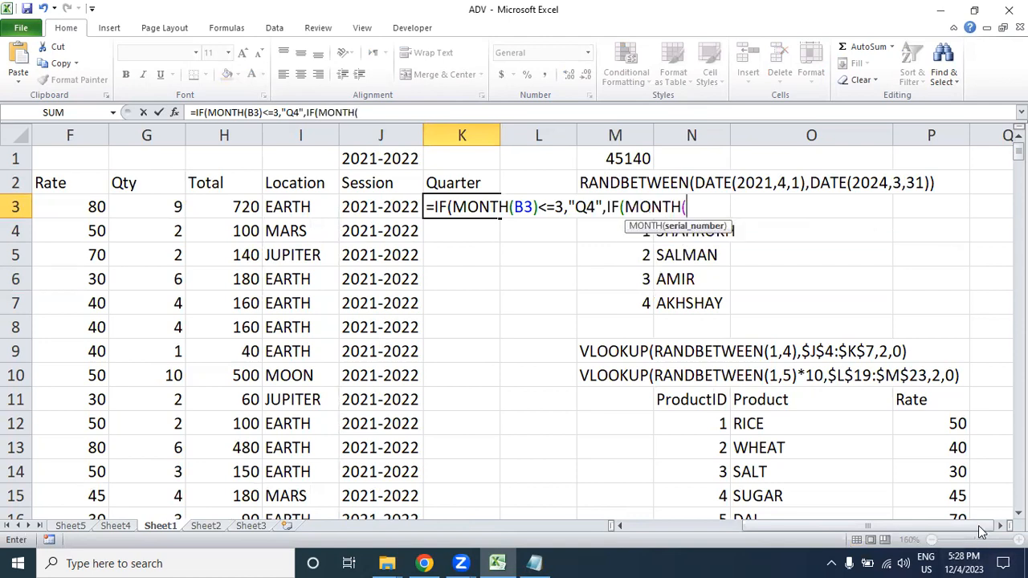
pyautogui.moveTo(902, 525); pyautogui.dragTo(787, 526)
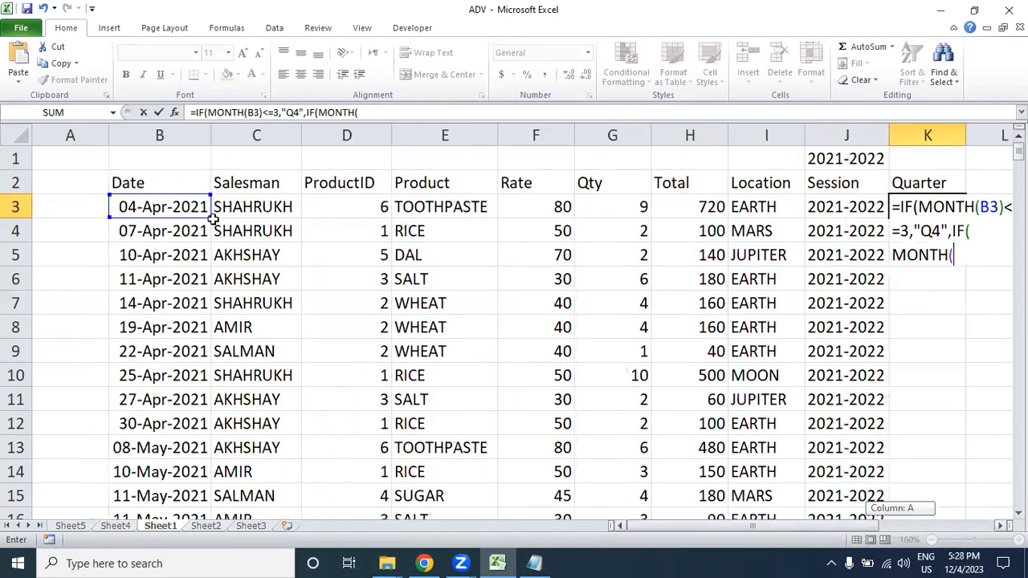
pyautogui.click(180, 206)
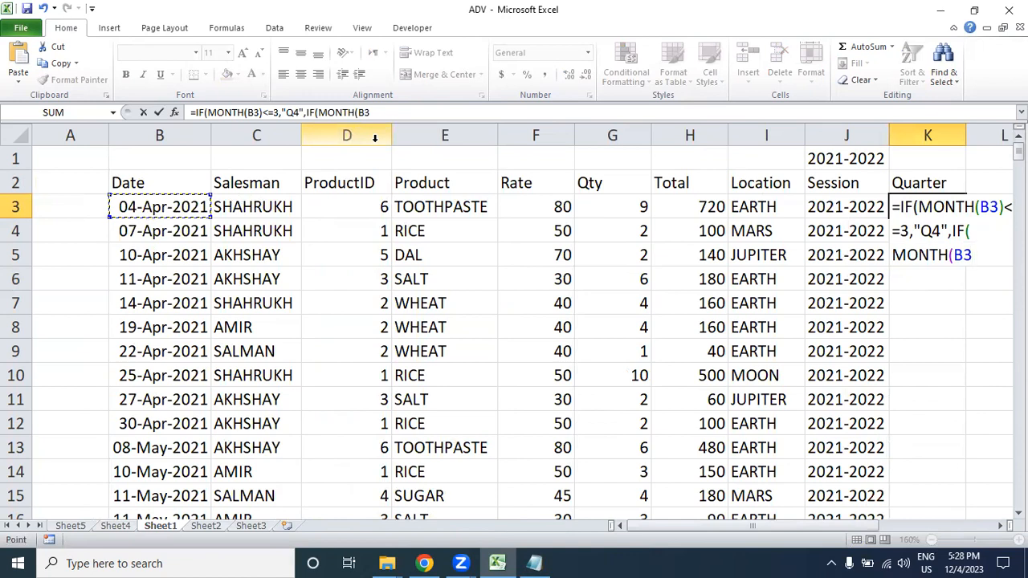
pyautogui.write(')<=6')
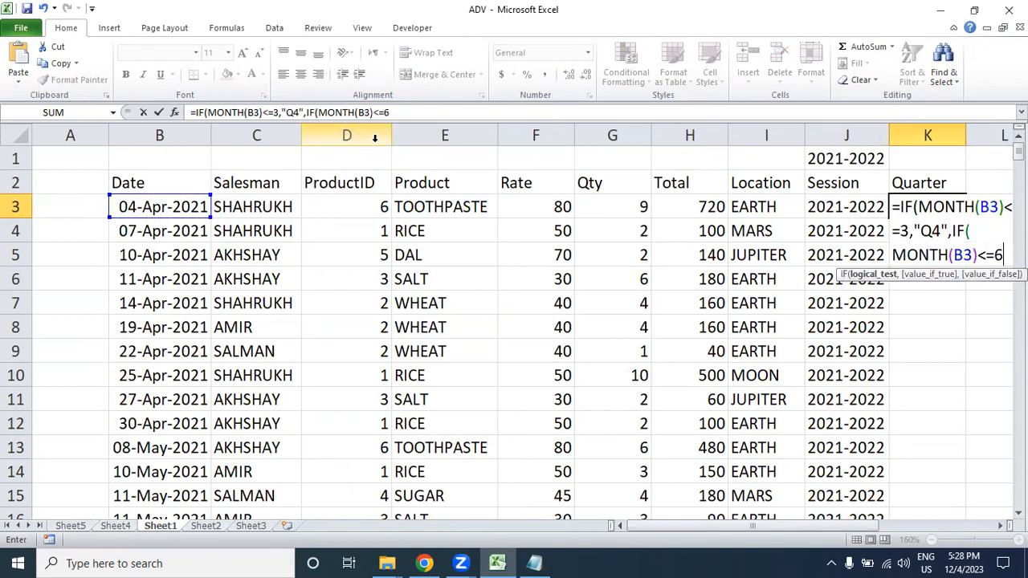
pyautogui.write(',')
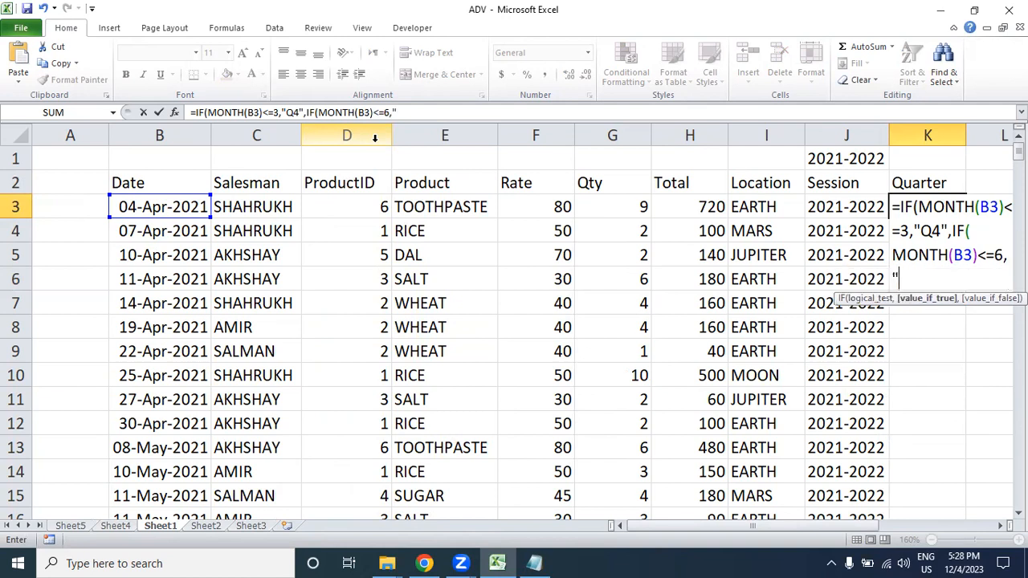
pyautogui.write('"Q1",')
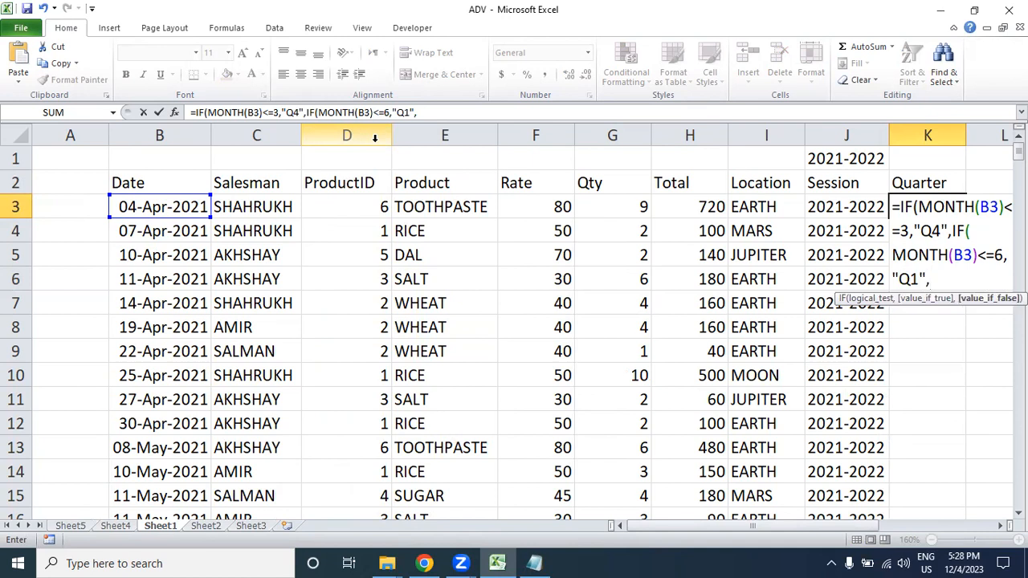
# - Nest a third IF returning "Q2" when MONTH(B3) is <=9 and "Q3" otherwise, and complete the K3 formula
pyautogui.write('if(')
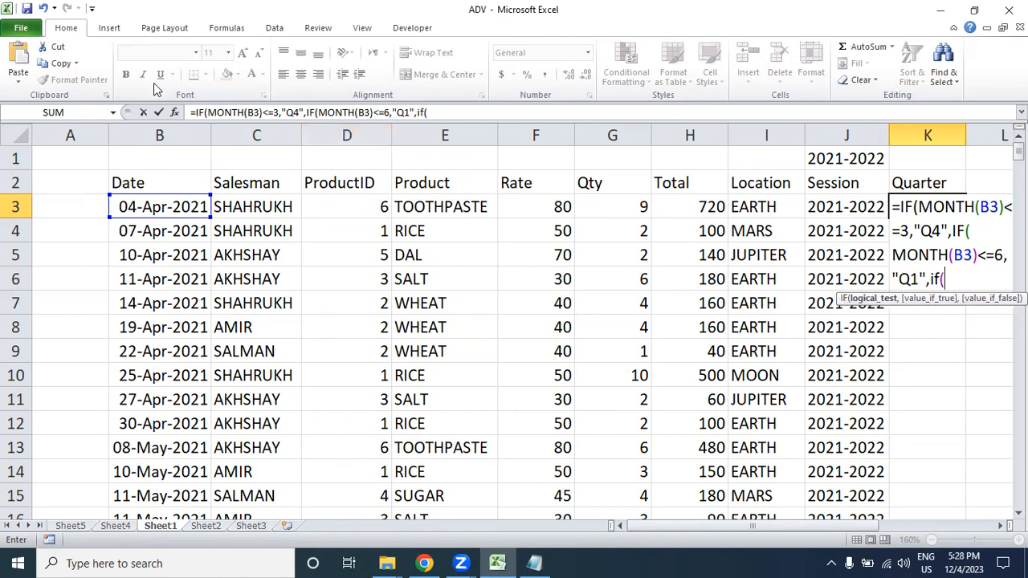
pyautogui.write('month')
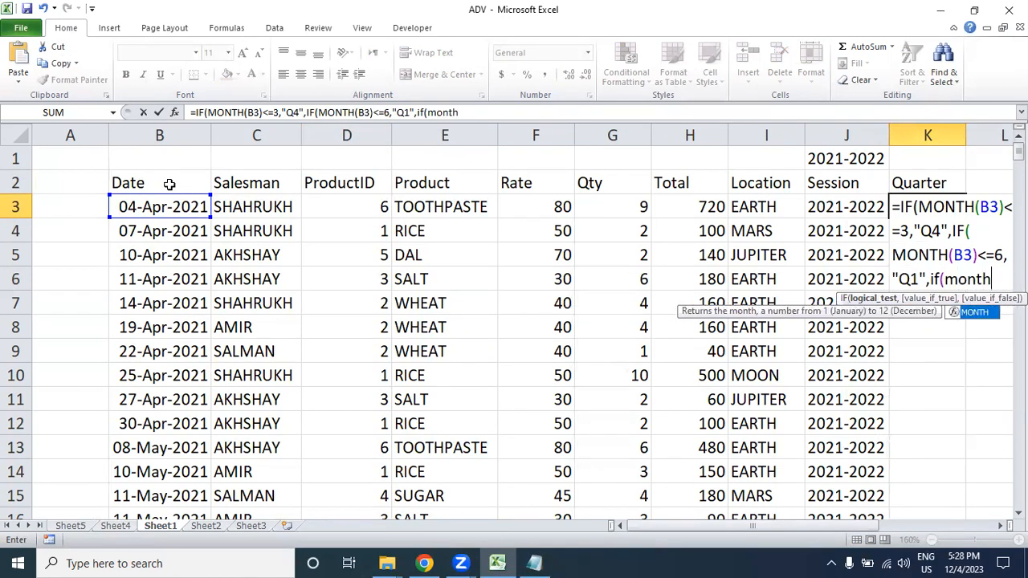
pyautogui.press('Tab')
pyautogui.click(154, 197)
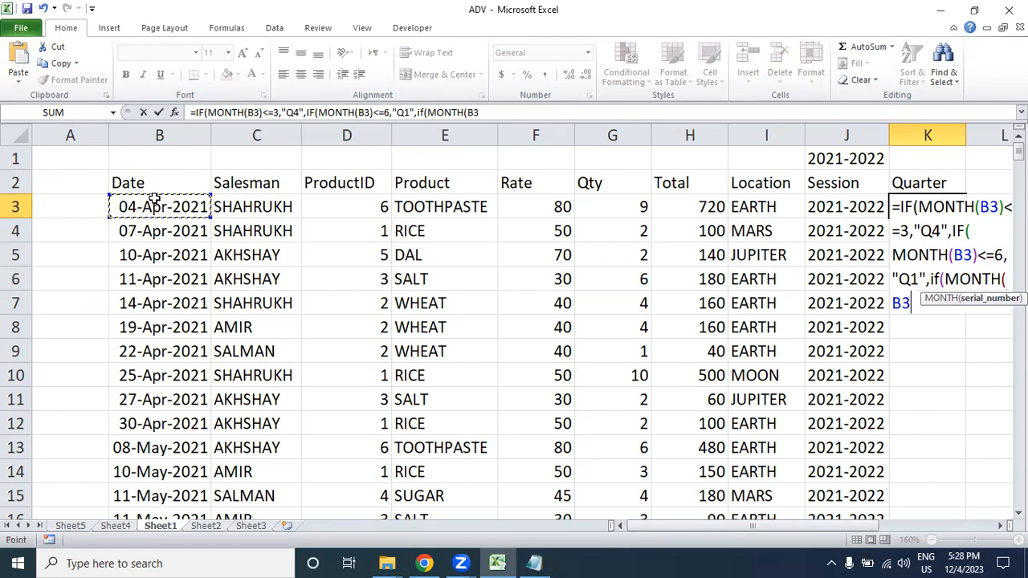
pyautogui.write(')')
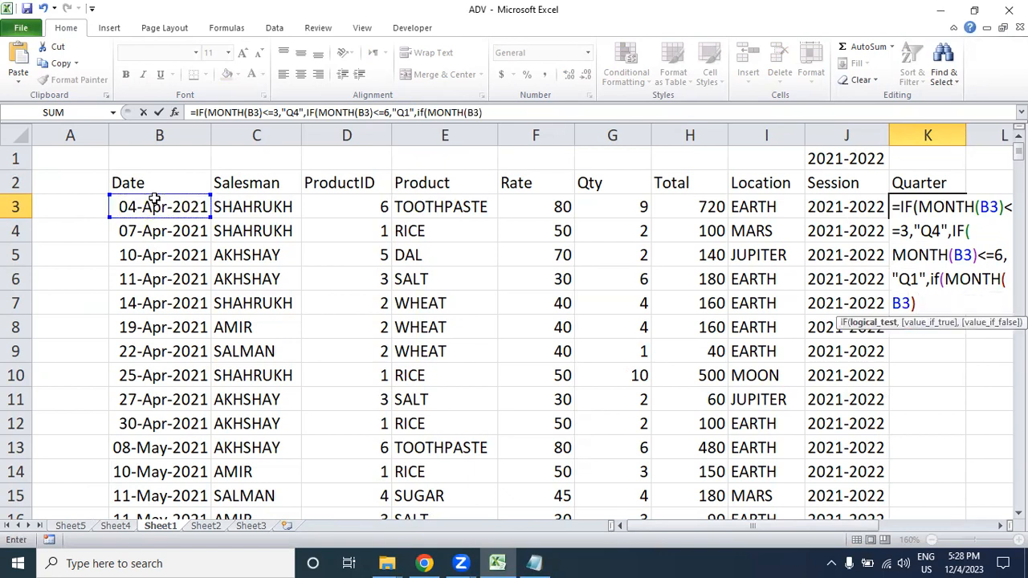
pyautogui.write('<=9,"Q')
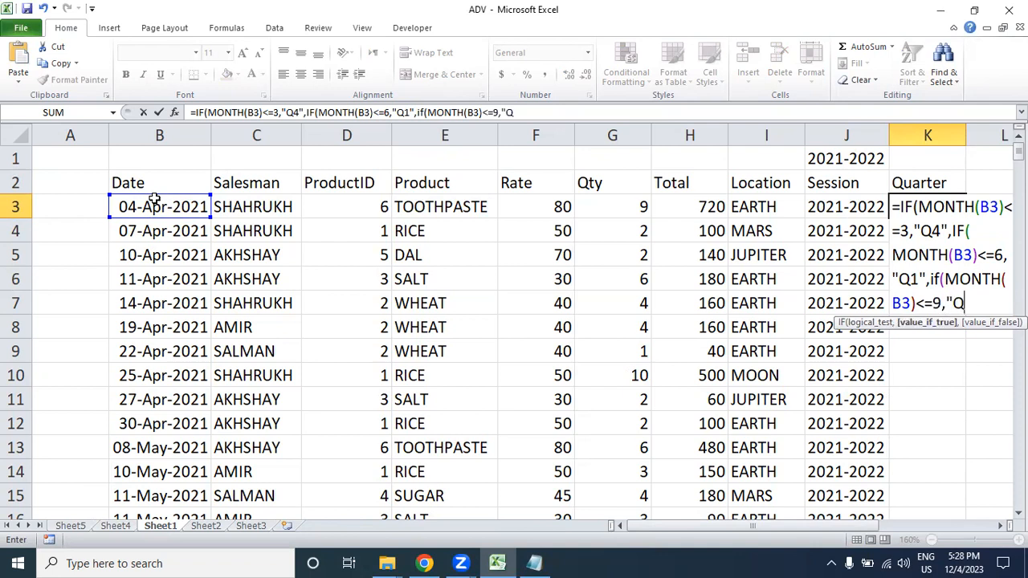
pyautogui.write('2",')
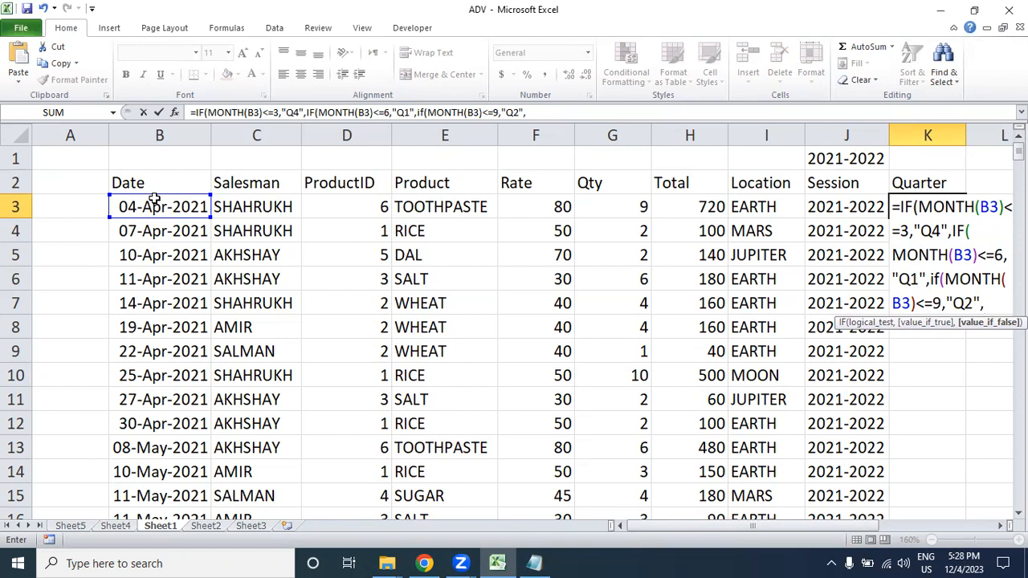
pyautogui.write('"Q3"')
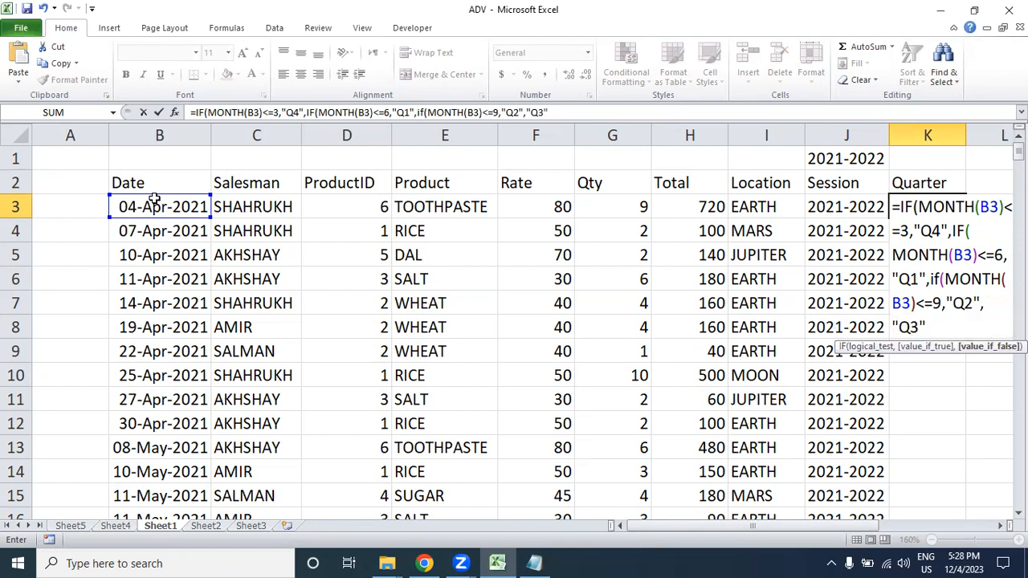
pyautogui.write(')))')
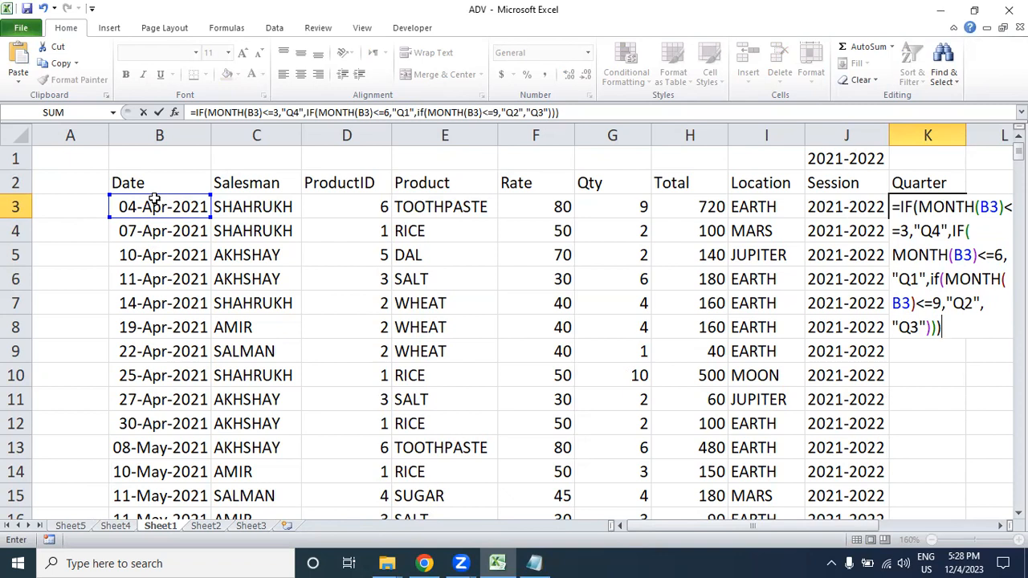
pyautogui.press('Return')
# - Copy the K3 formula's text without its equals sign and paste it as a note into cell M27, below the Session formula note
pyautogui.press('Up')
pyautogui.press('Right')
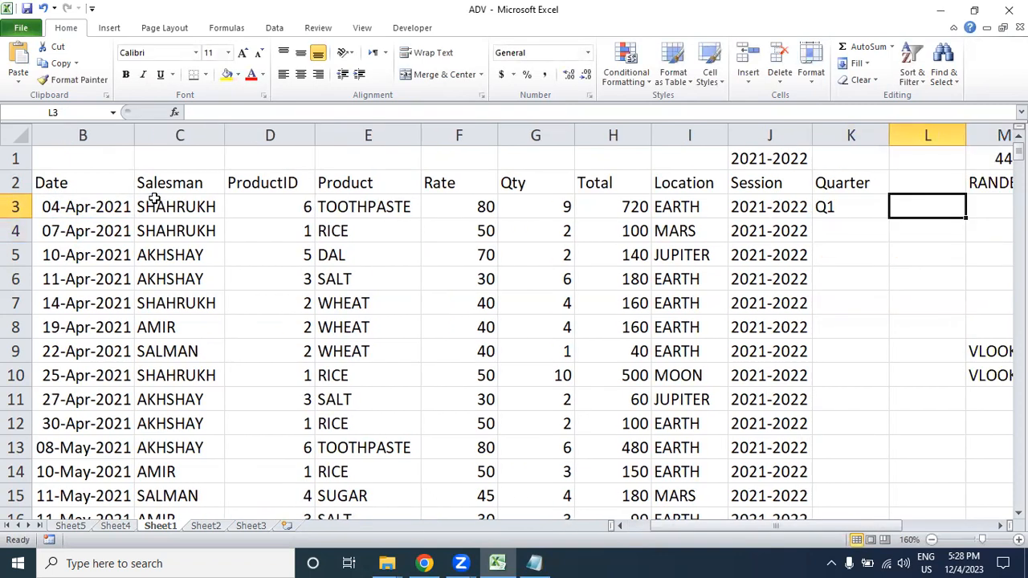
pyautogui.press('Left')
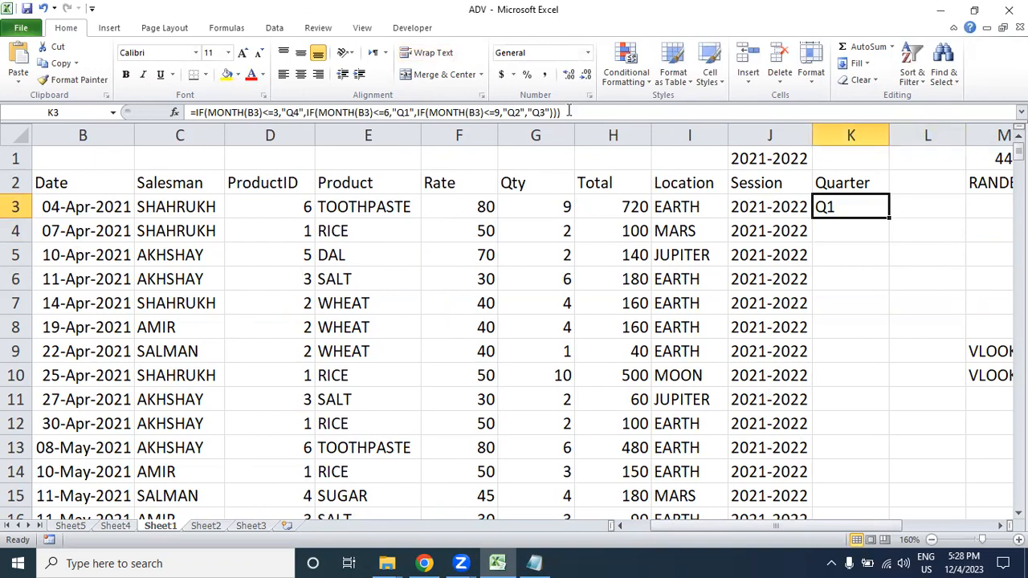
pyautogui.moveTo(569, 112); pyautogui.dragTo(358, 93)
pyautogui.moveTo(205, 103); pyautogui.dragTo(198, 113)
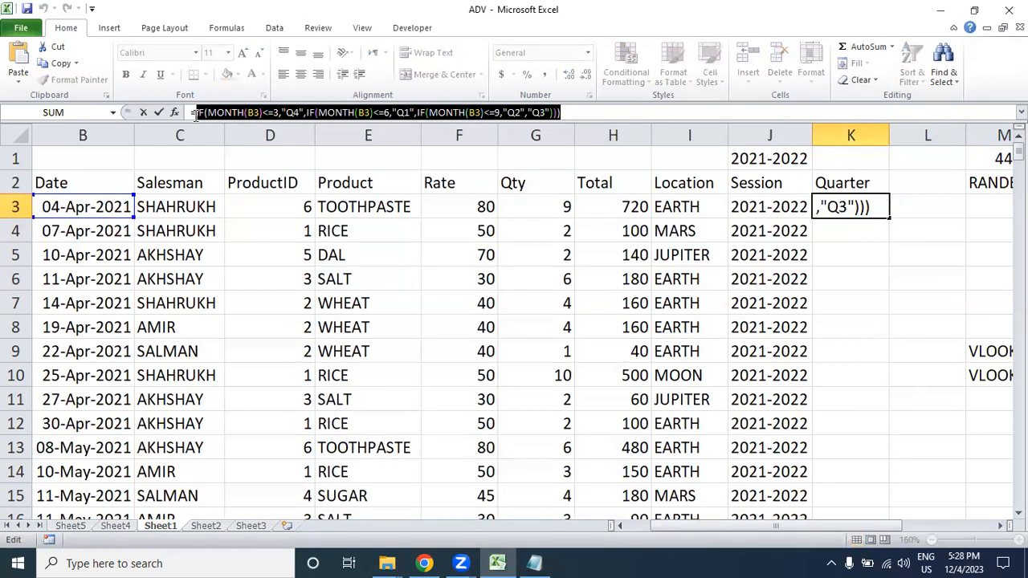
pyautogui.press('Escape')
pyautogui.click(952, 420)
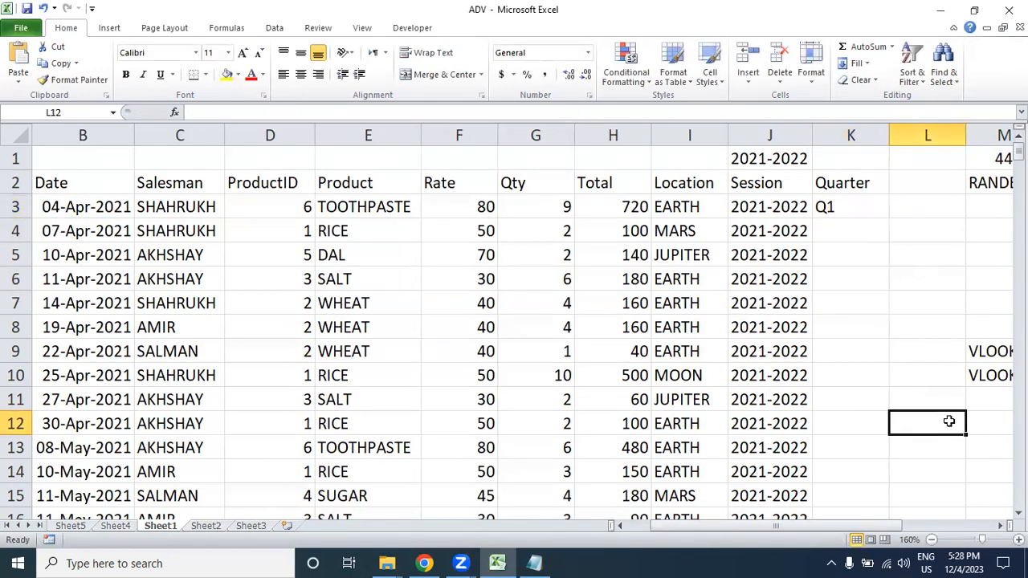
pyautogui.scroll(-6, 961, 410)
pyautogui.click(985, 351)
pyautogui.hotkey('ctrl', 'v')
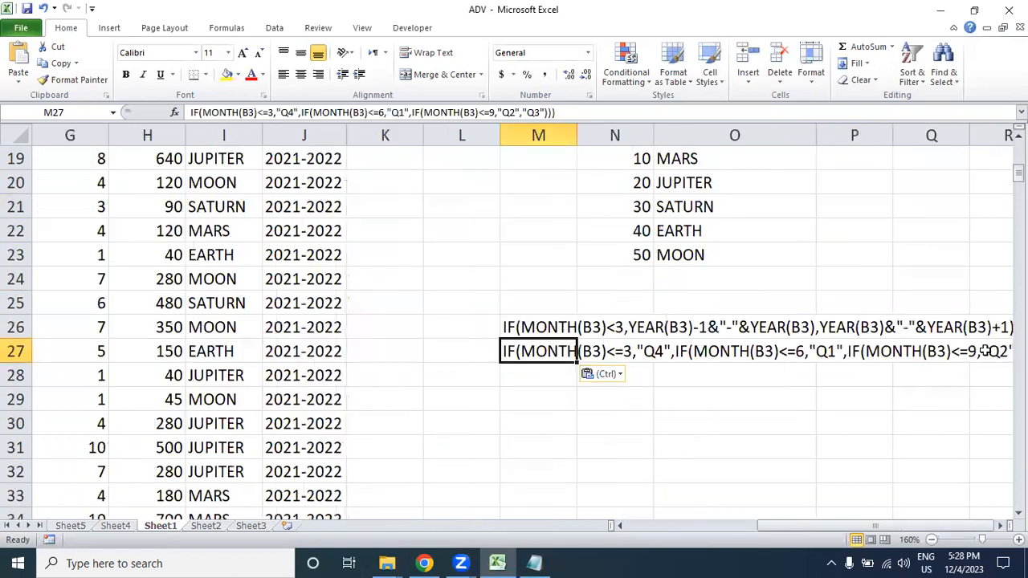
# - Examine the K3 formula's nested month conditions, going over the <=3 and <=6 tests
pyautogui.scroll(4, 886, 333)
pyautogui.scroll(-5, 844, 329)
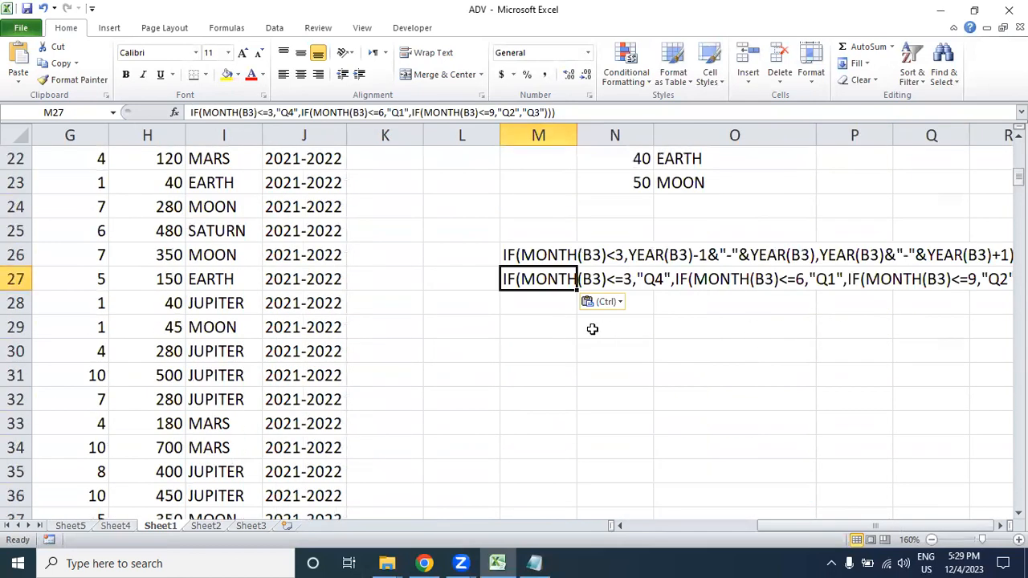
pyautogui.scroll(6, 562, 321)
pyautogui.scroll(1, 506, 306)
pyautogui.click(392, 207)
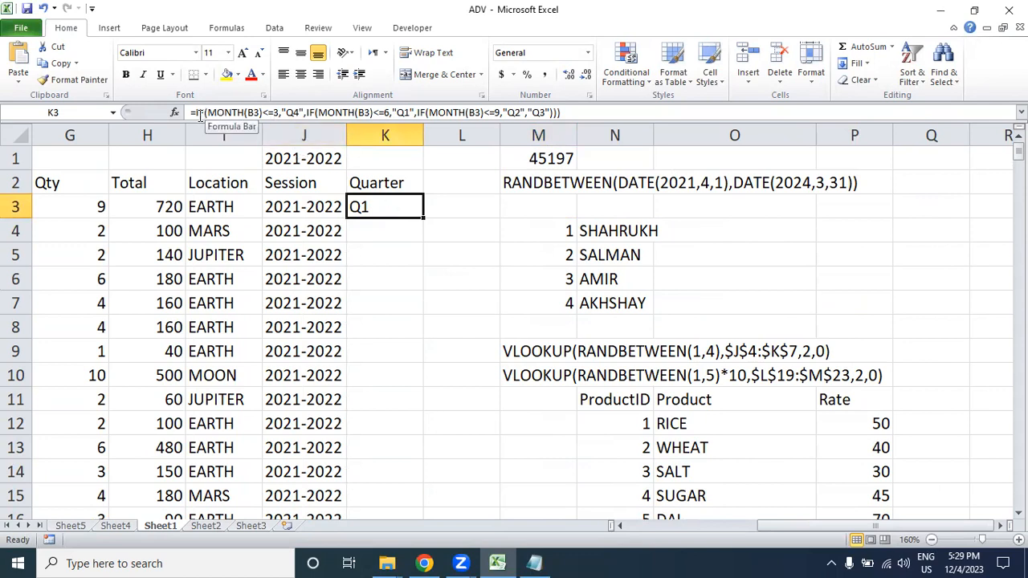
pyautogui.click(278, 112)
pyautogui.moveTo(277, 112); pyautogui.dragTo(196, 113)
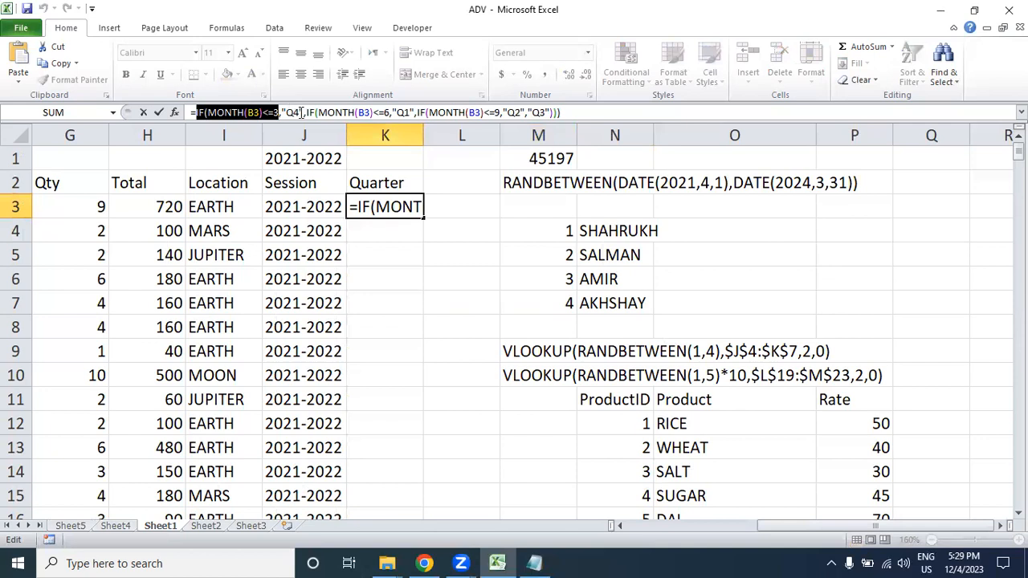
pyautogui.moveTo(307, 112); pyautogui.dragTo(389, 113)
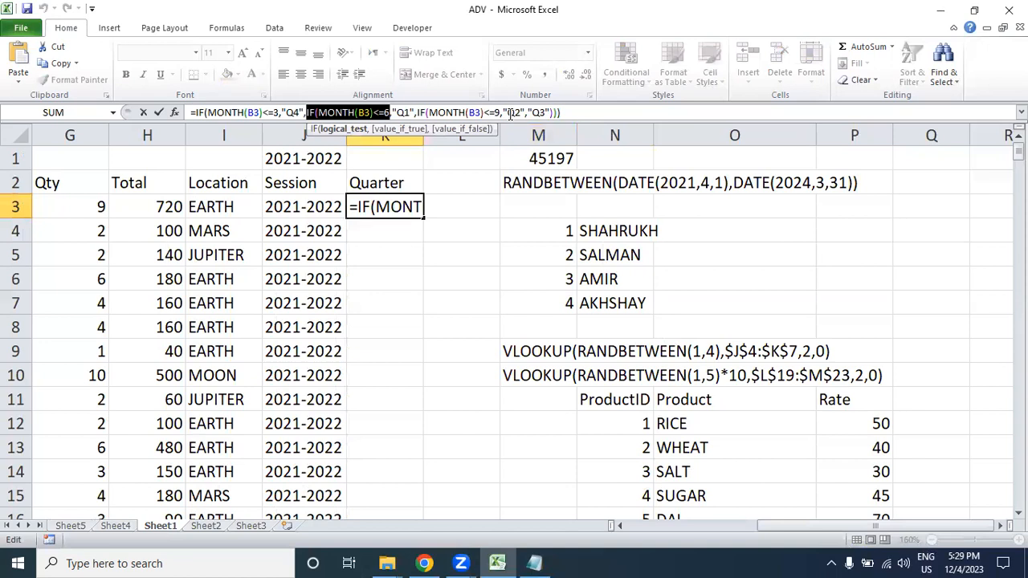
pyautogui.press('Return')
# - Fill the K3 quarter formula down the whole Quarter column and return to the pivot table on Sheet4
pyautogui.click(402, 204)
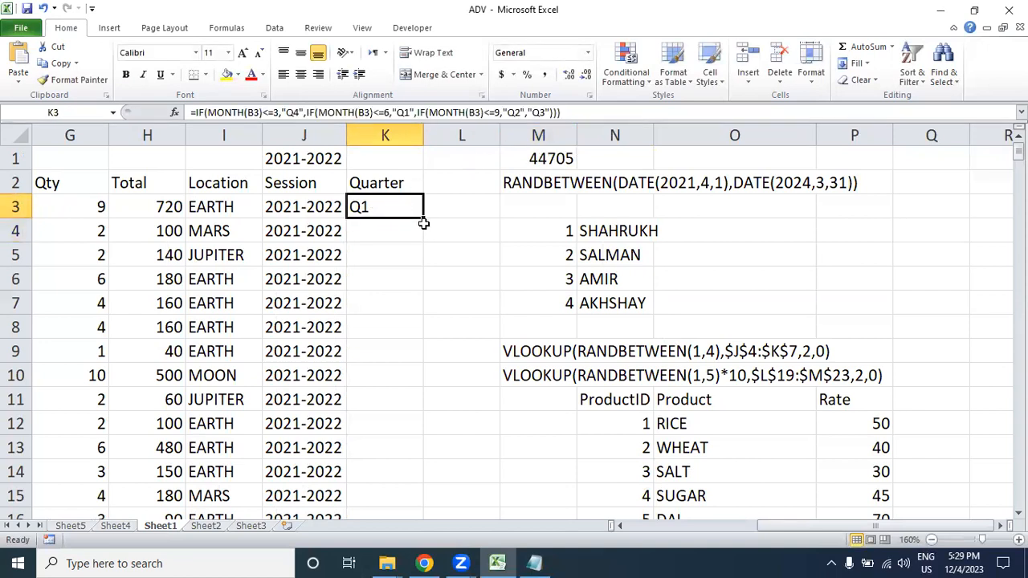
pyautogui.doubleClick(423, 220)
pyautogui.click(486, 207)
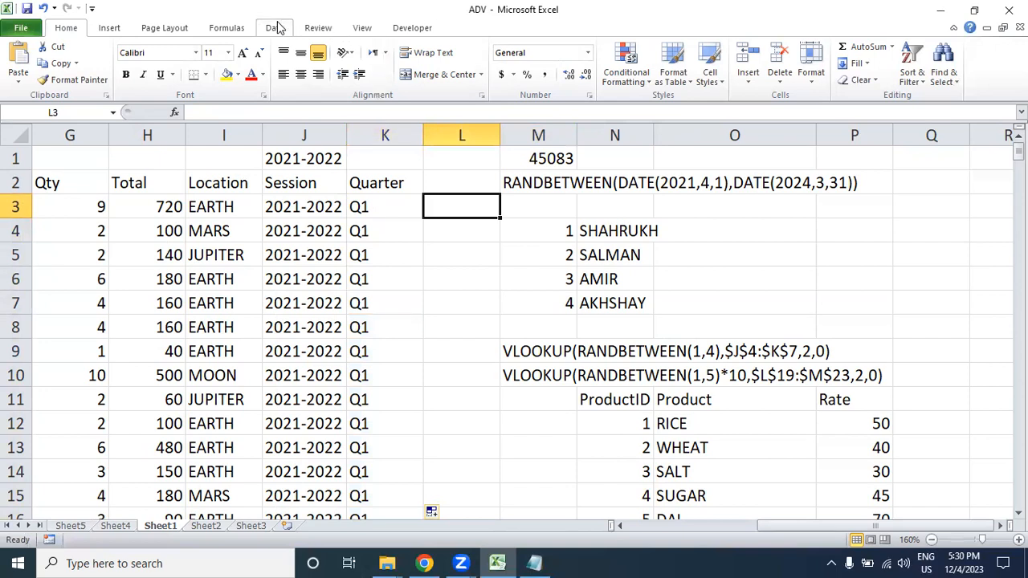
pyautogui.click(113, 530)
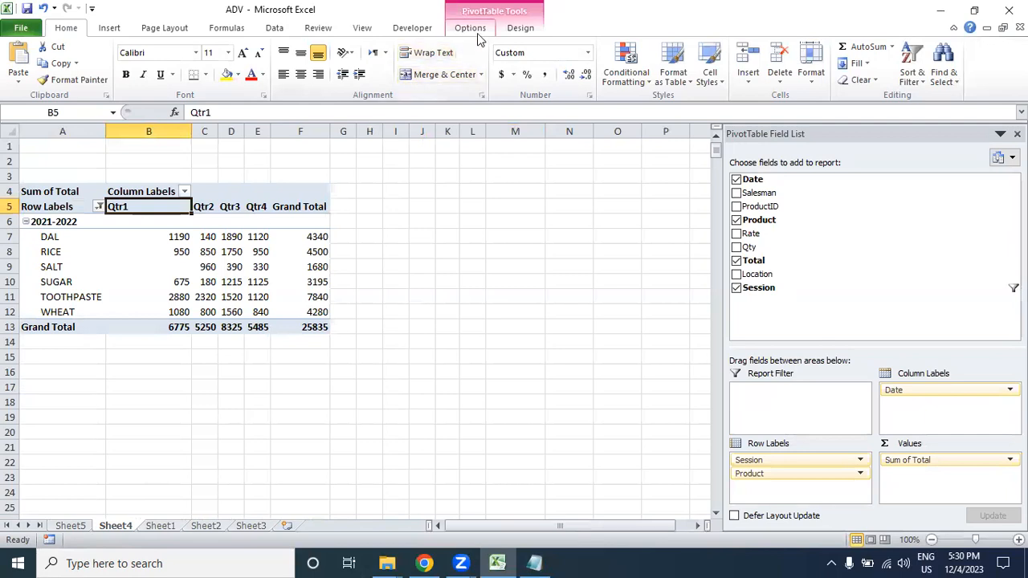
pyautogui.click(476, 31)
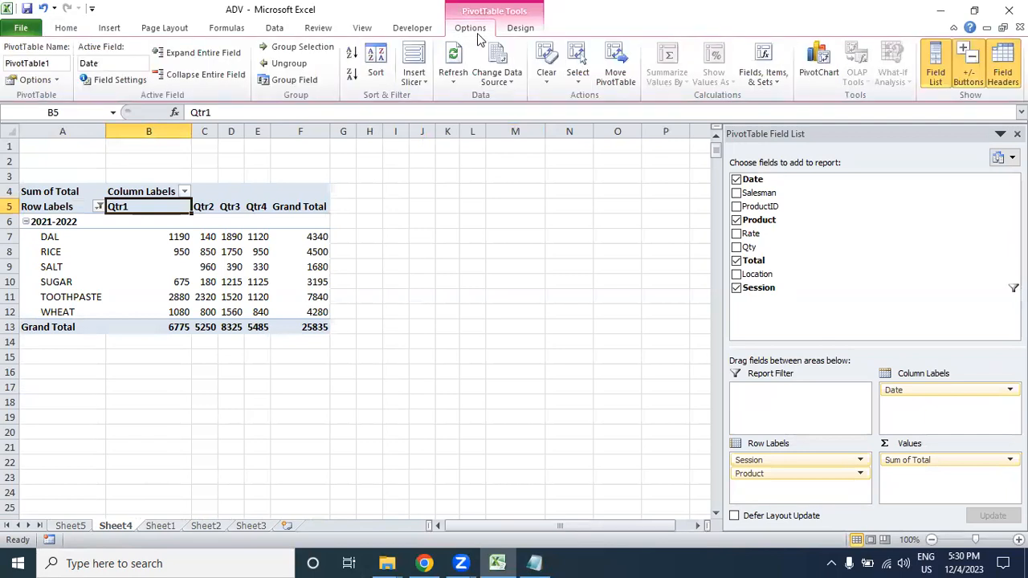
pyautogui.click(493, 81)
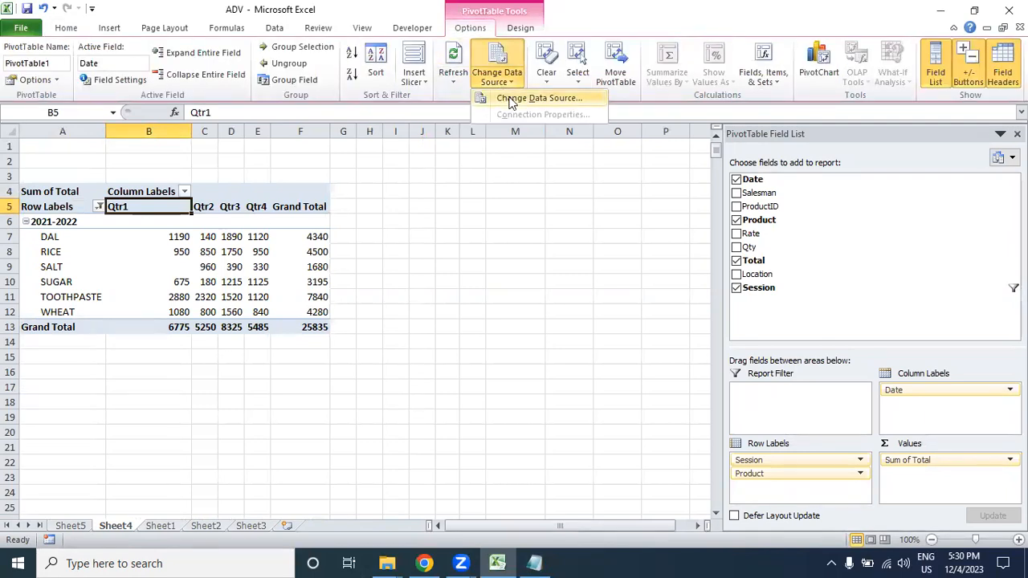
pyautogui.click(531, 98)
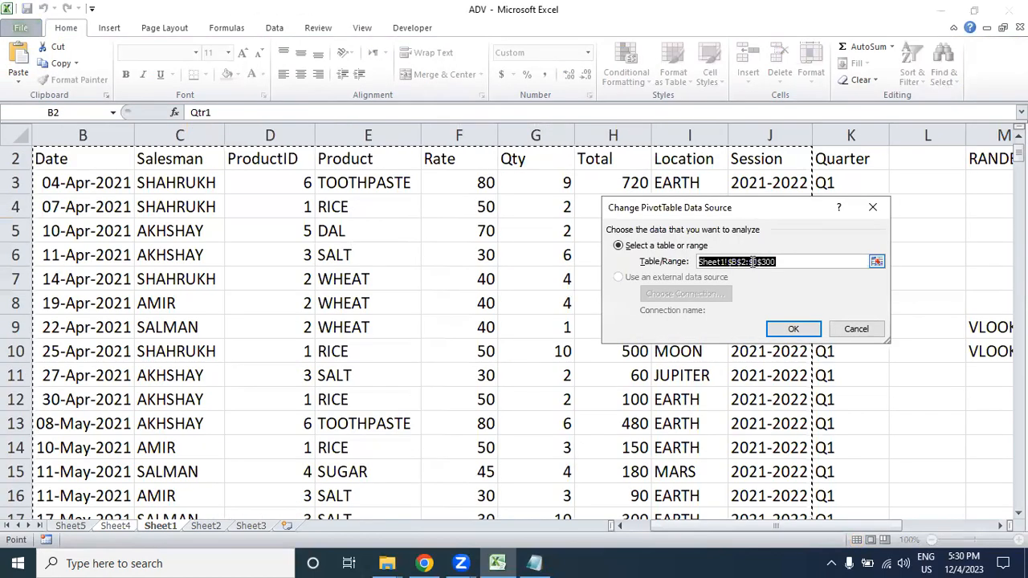
pyautogui.click(753, 262)
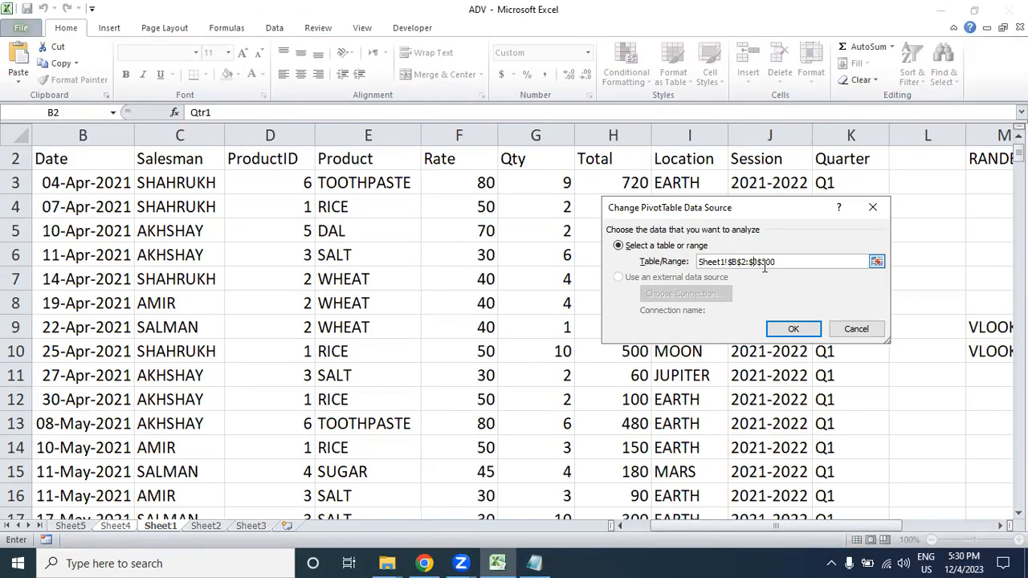
pyautogui.press('Right')
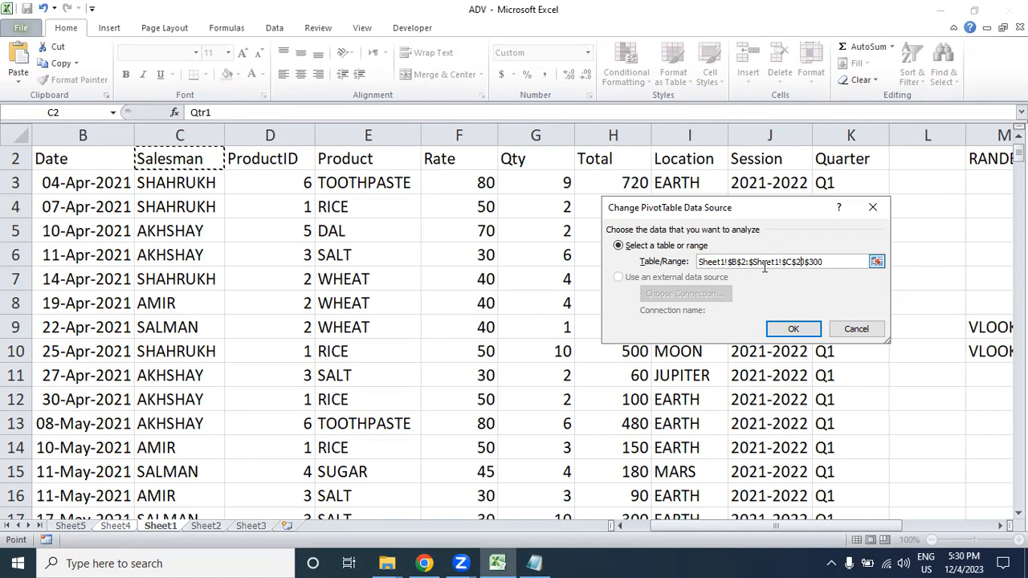
pyautogui.press('Return')
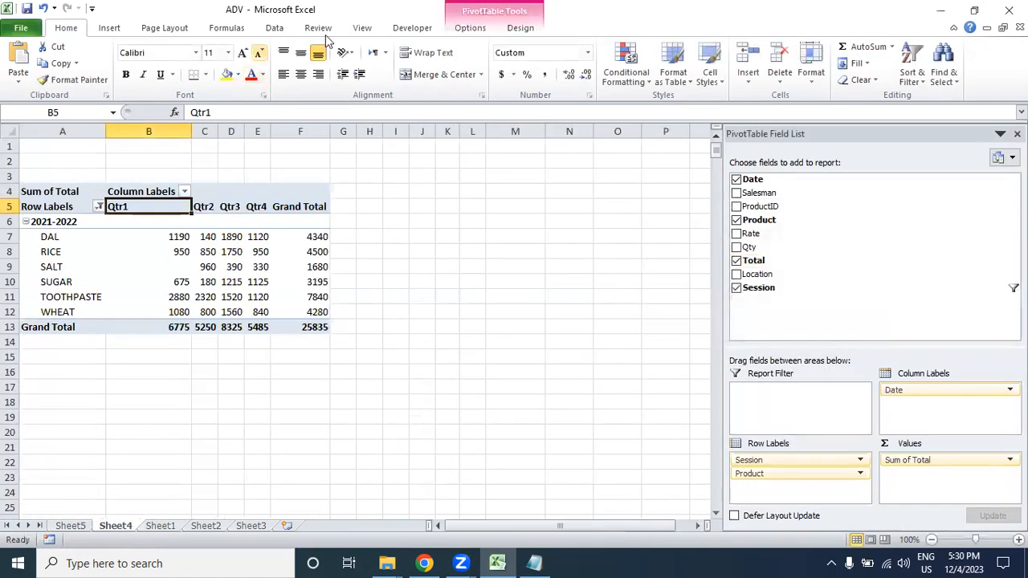
pyautogui.click(458, 32)
pyautogui.click(500, 80)
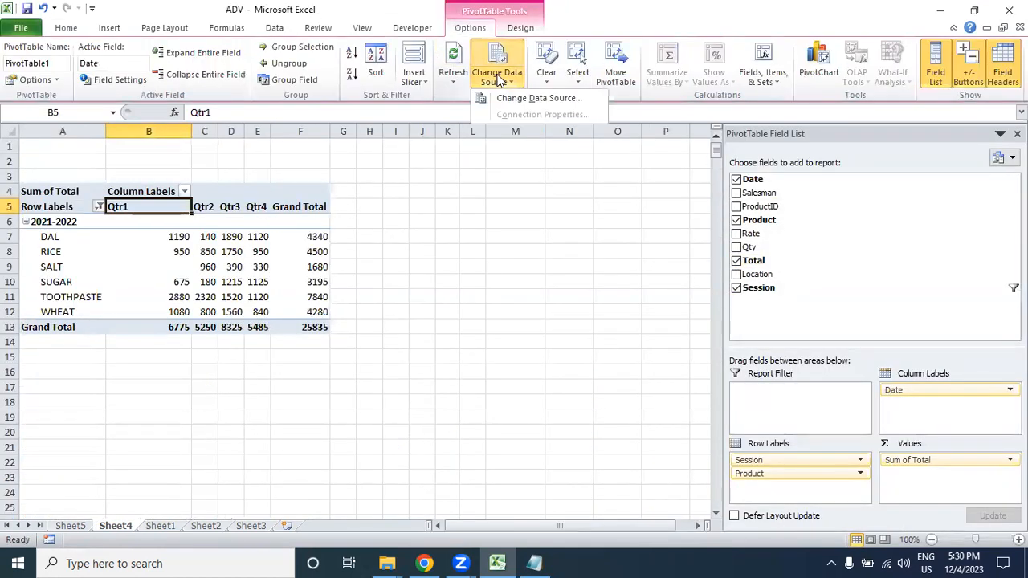
pyautogui.click(522, 98)
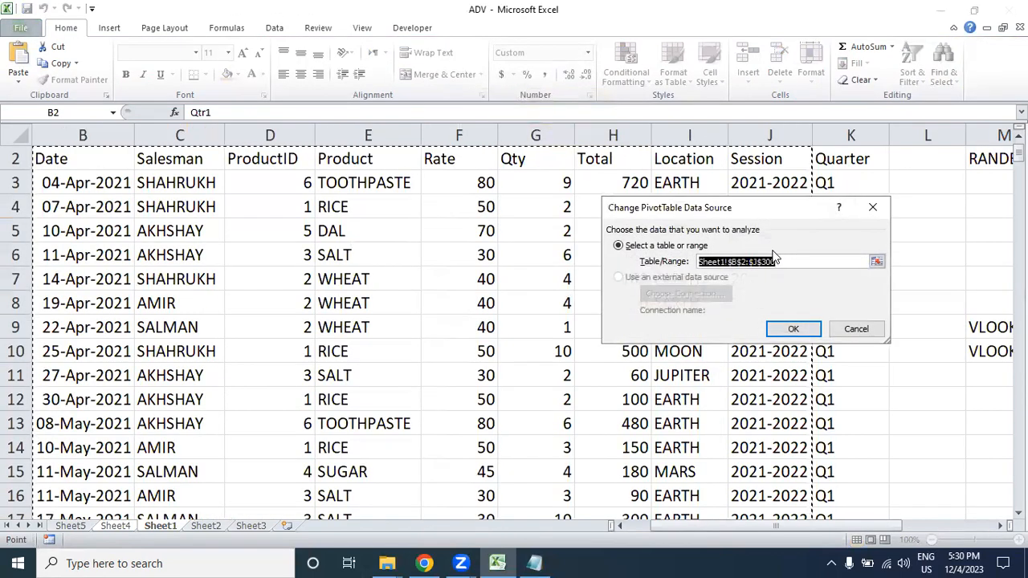
pyautogui.click(780, 259)
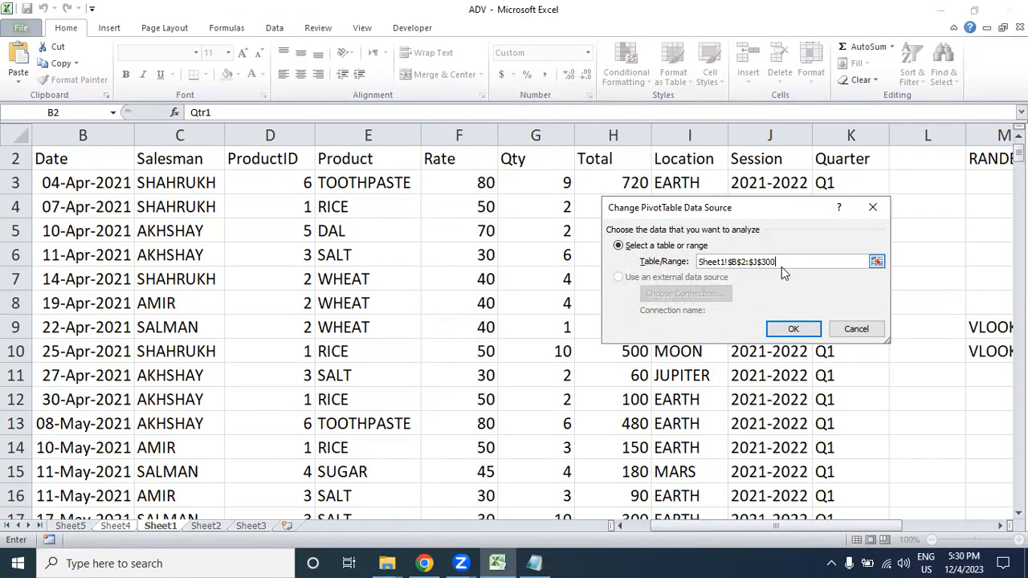
pyautogui.press('Left')
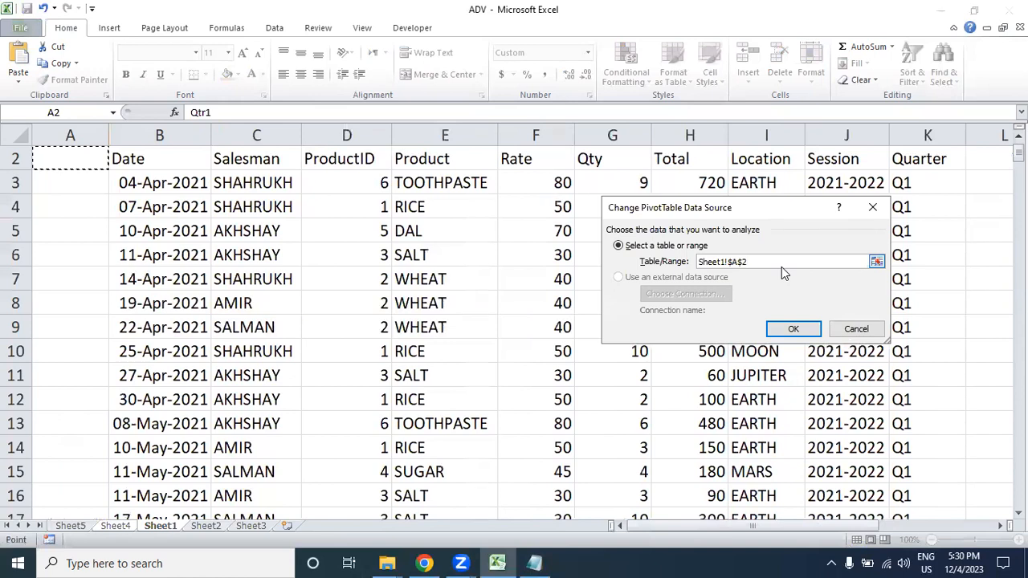
pyautogui.press('Escape')
# - Extend the pivot table's data source range on Sheet1 through column K so it includes the Quarter column
pyautogui.click(251, 236)
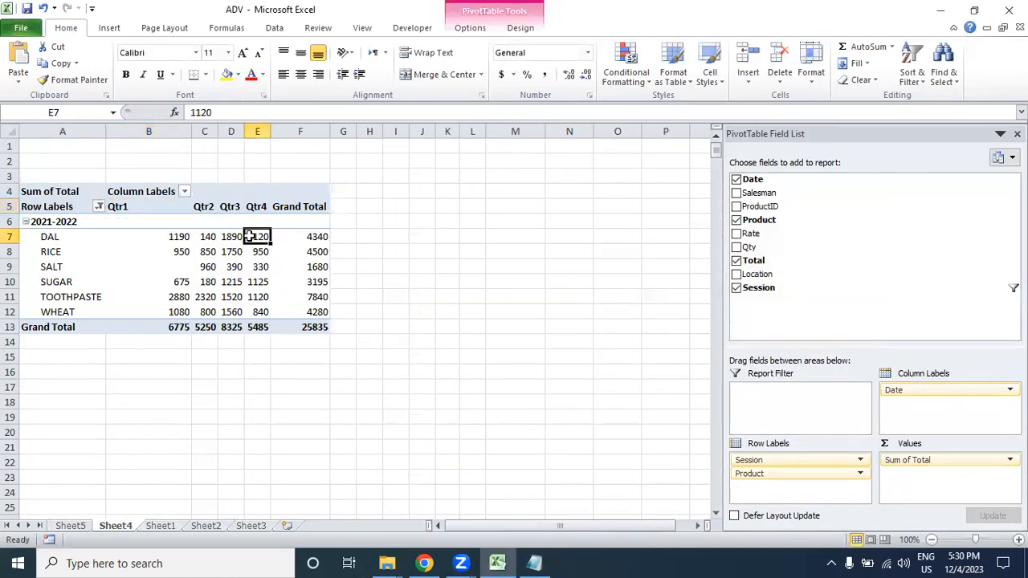
pyautogui.click(470, 29)
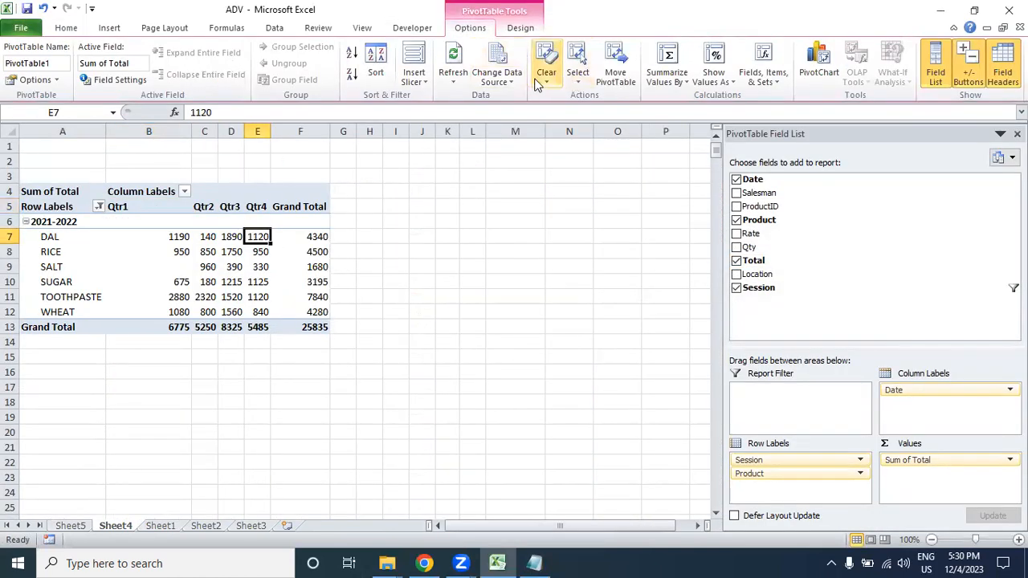
pyautogui.click(497, 80)
pyautogui.click(513, 103)
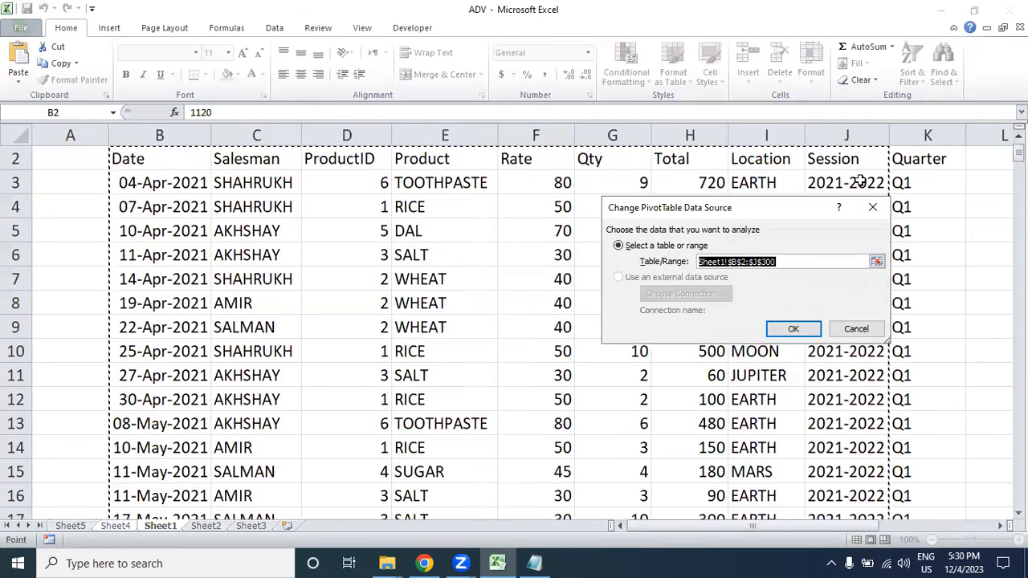
pyautogui.click(755, 262)
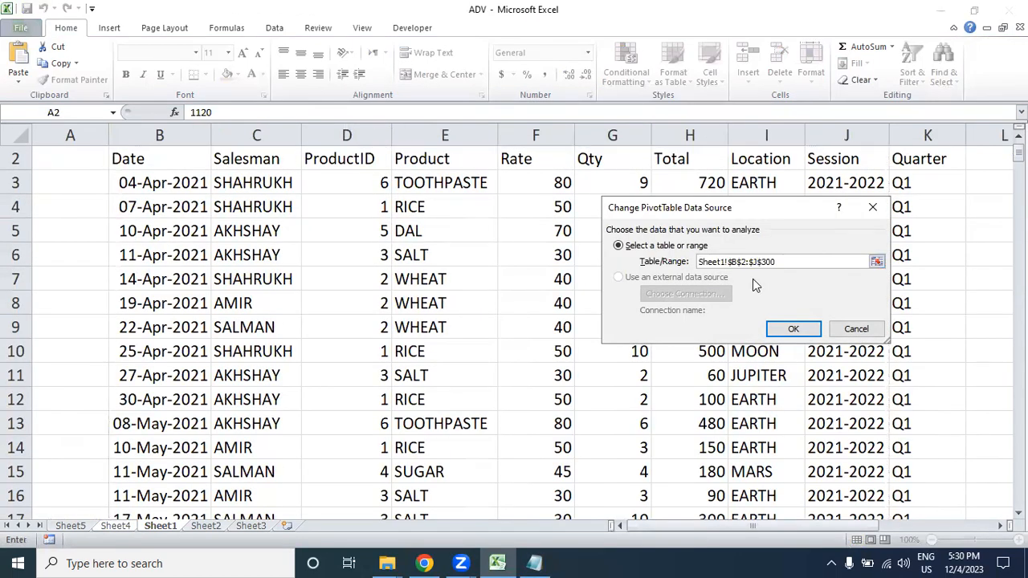
pyautogui.press('BackSpace')
pyautogui.click(787, 332)
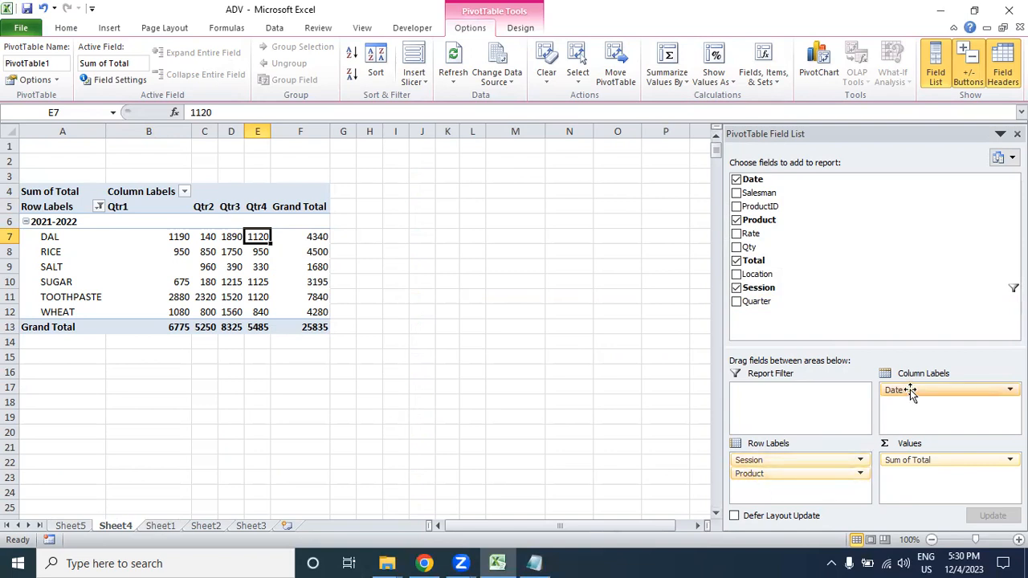
# - Replace the Date field with the Quarter field in the pivot table's column labels
pyautogui.moveTo(910, 389); pyautogui.dragTo(885, 298)
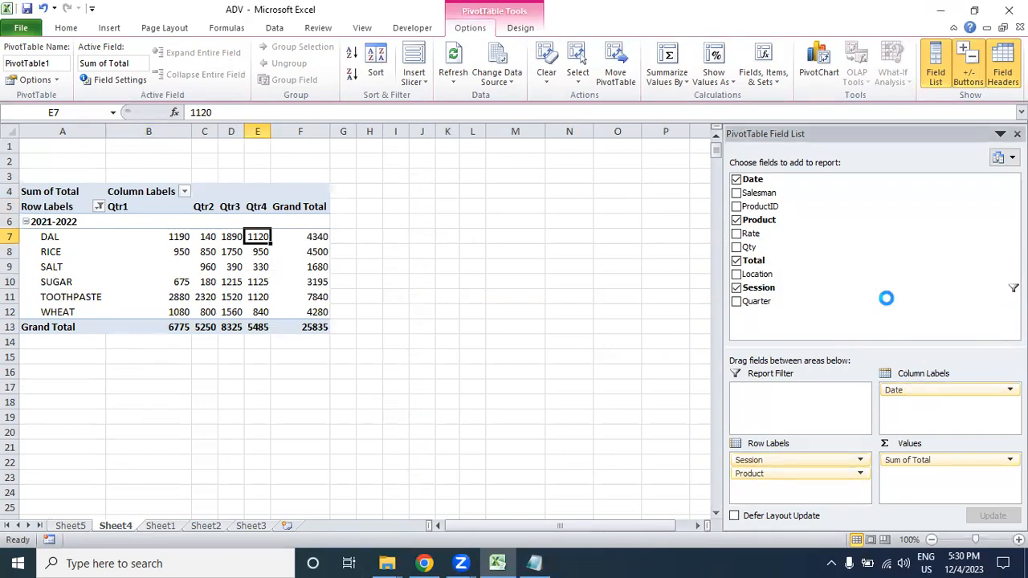
pyautogui.moveTo(776, 301); pyautogui.dragTo(916, 394)
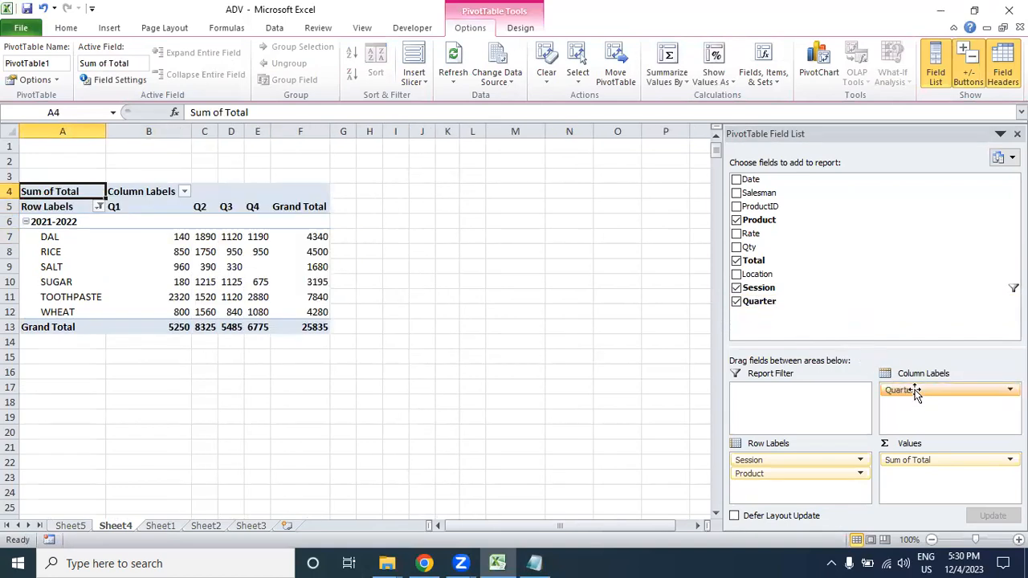
# - Show the detail records behind DAL's Q1 total on a new sheet and fit the Date column's width
pyautogui.doubleClick(179, 237)
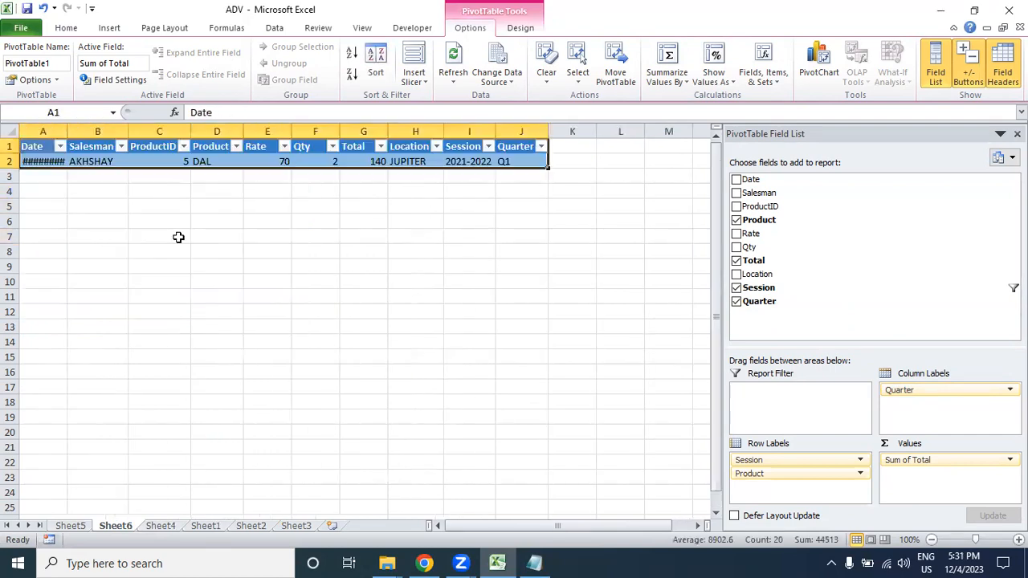
pyautogui.click(270, 265)
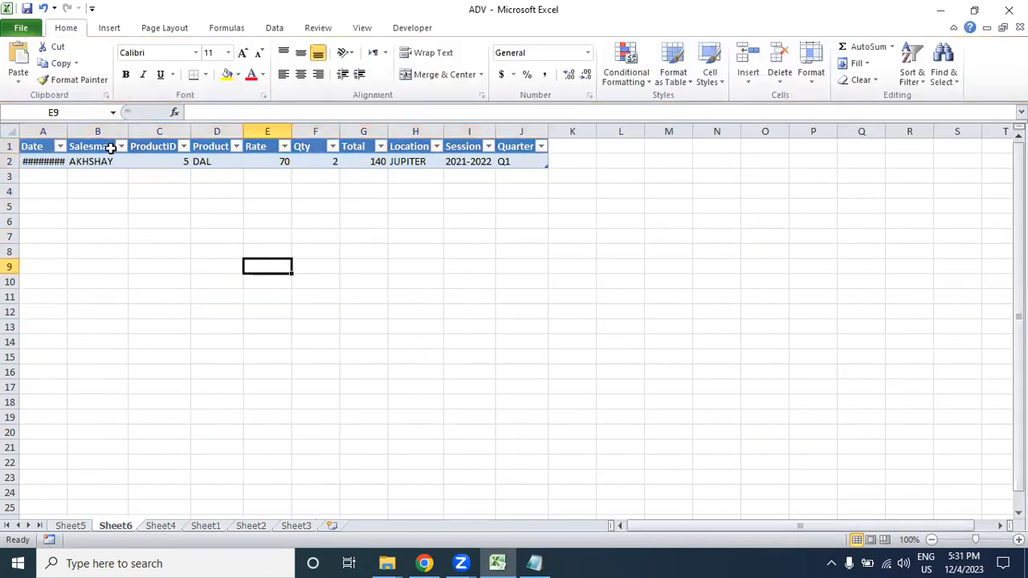
pyautogui.doubleClick(66, 126)
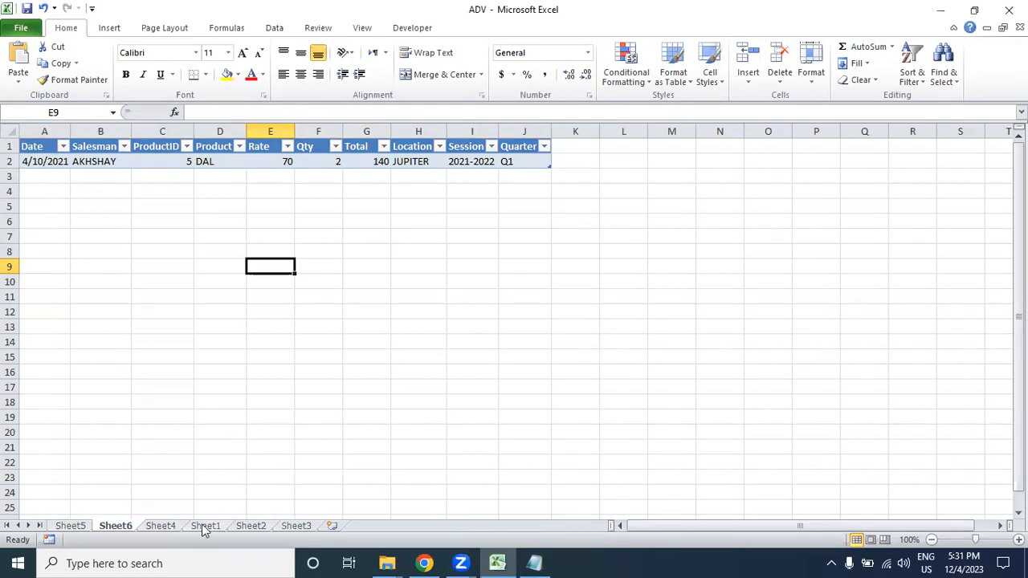
# - Delete the two drill-down detail sheets, Sheet6 and Sheet5, from the workbook
pyautogui.click(85, 531)
pyautogui.click(126, 530)
pyautogui.rightClick(125, 530)
pyautogui.click(172, 375)
pyautogui.click(487, 319)
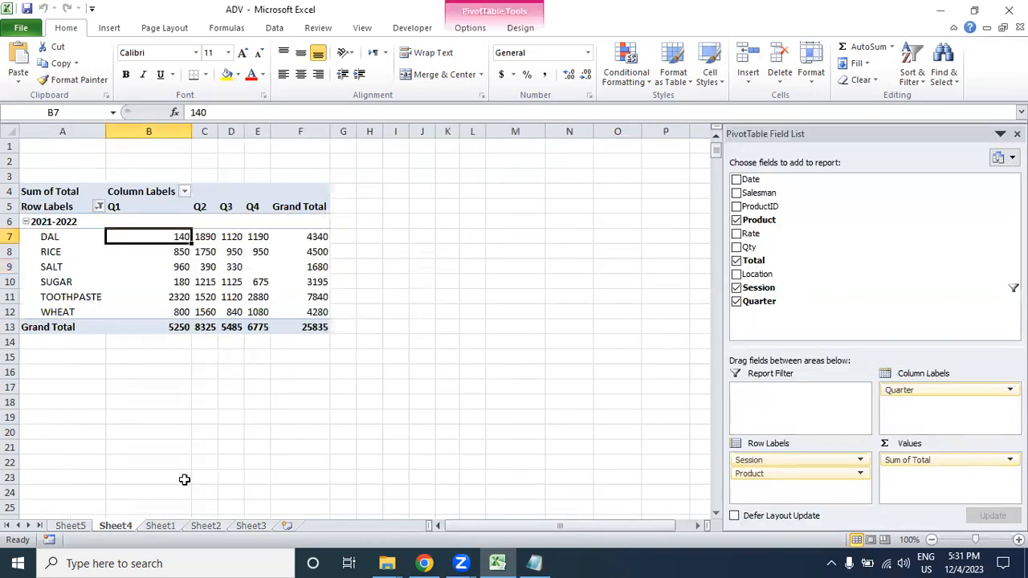
pyautogui.rightClick(68, 530)
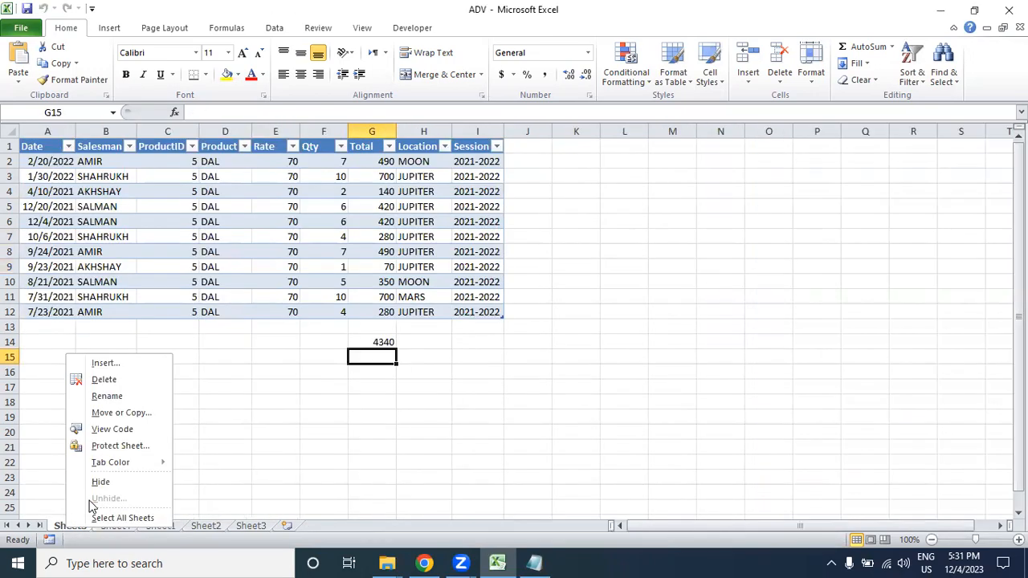
pyautogui.click(118, 382)
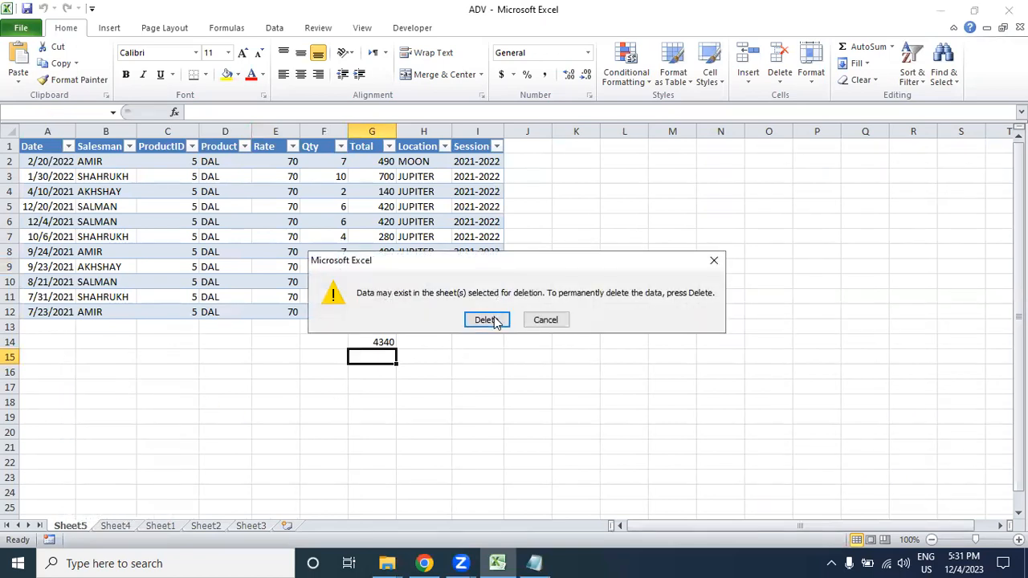
pyautogui.click(487, 319)
# - Remove the Product field from the row labels of the pivot table on Sheet4, keeping only Session
pyautogui.click(112, 526)
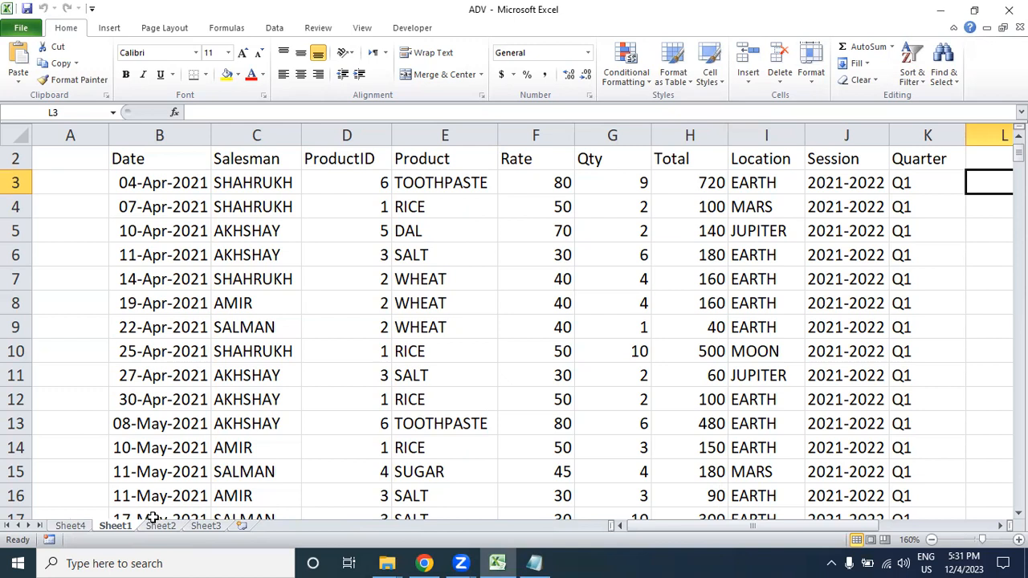
pyautogui.click(78, 528)
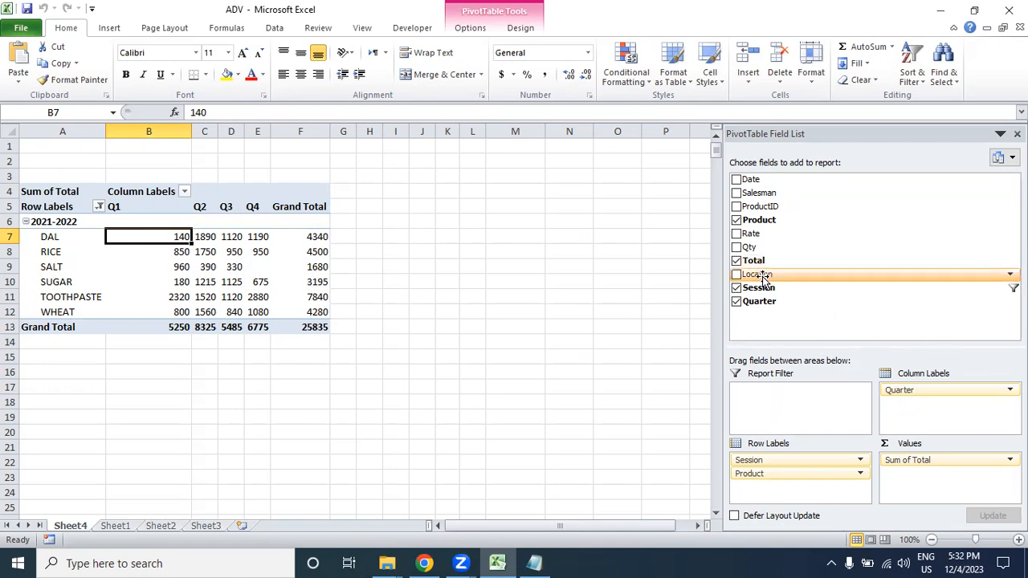
pyautogui.moveTo(895, 391)
pyautogui.mouseDown()
pyautogui.moveTo(924, 393)
pyautogui.moveTo(914, 392)
pyautogui.mouseUp()
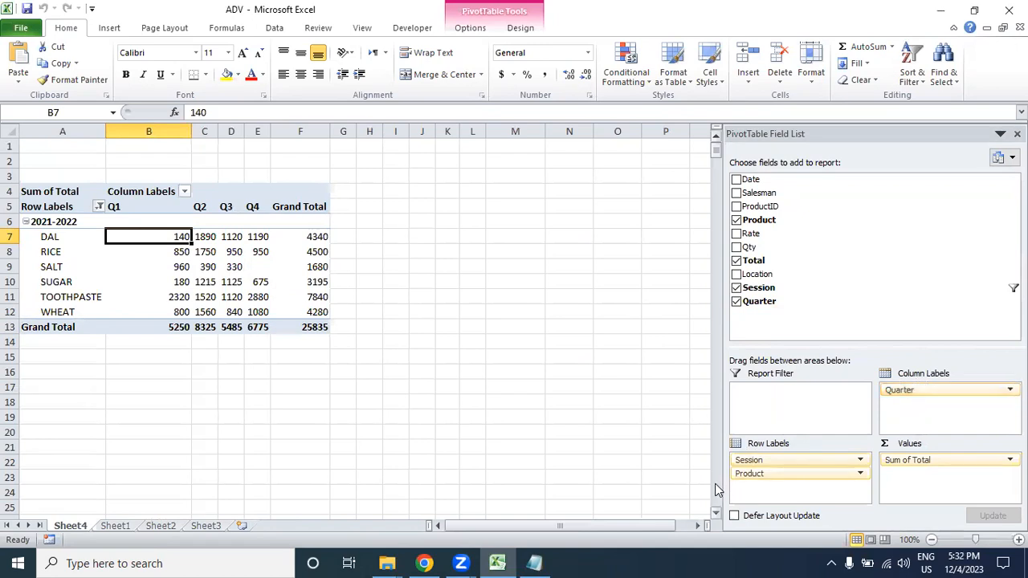
pyautogui.moveTo(761, 475); pyautogui.dragTo(825, 287)
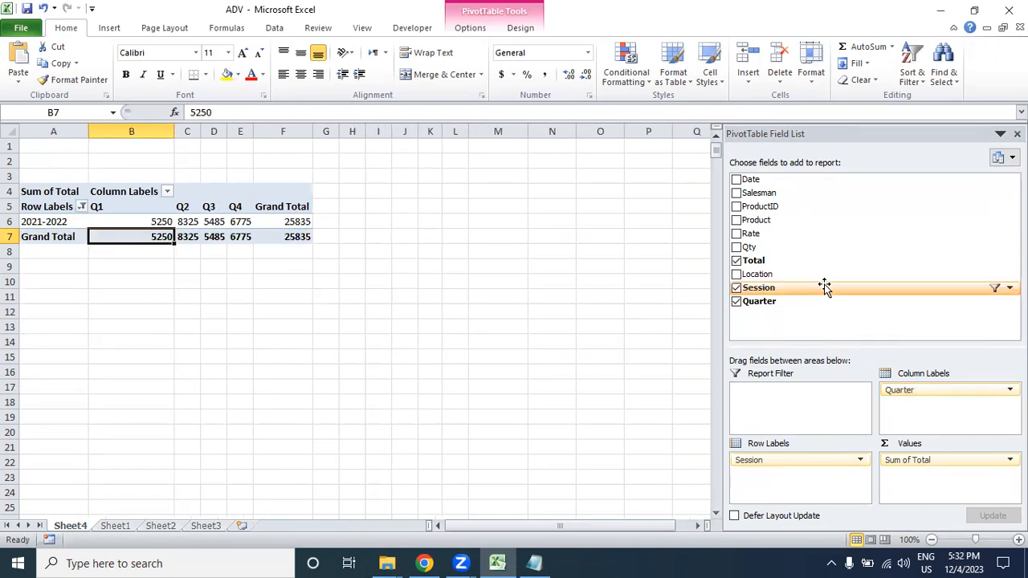
pyautogui.click(51, 222)
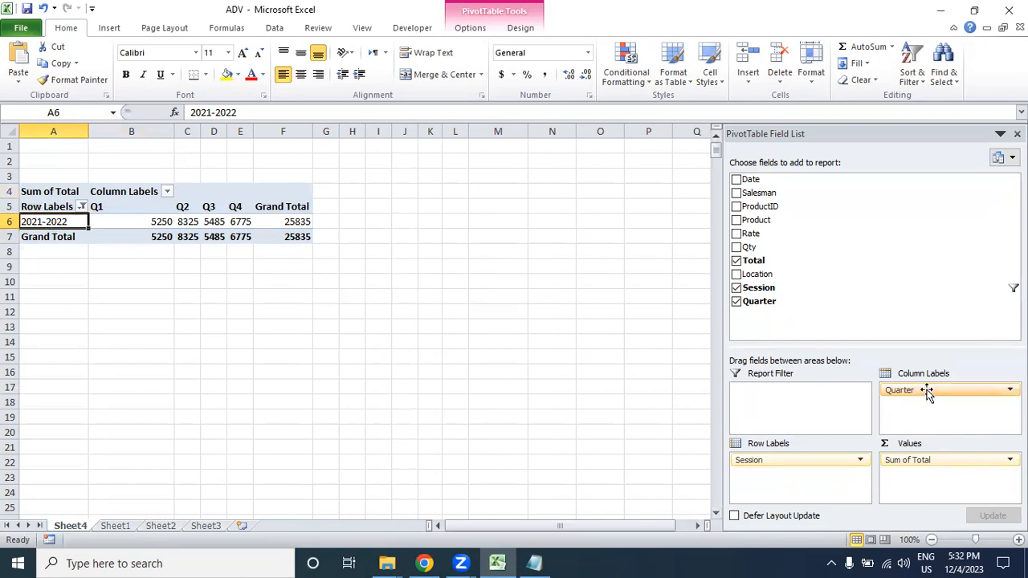
# - Move the Quarter field from the column labels to the row labels under Session and add Date beneath it
pyautogui.moveTo(928, 392); pyautogui.dragTo(819, 482)
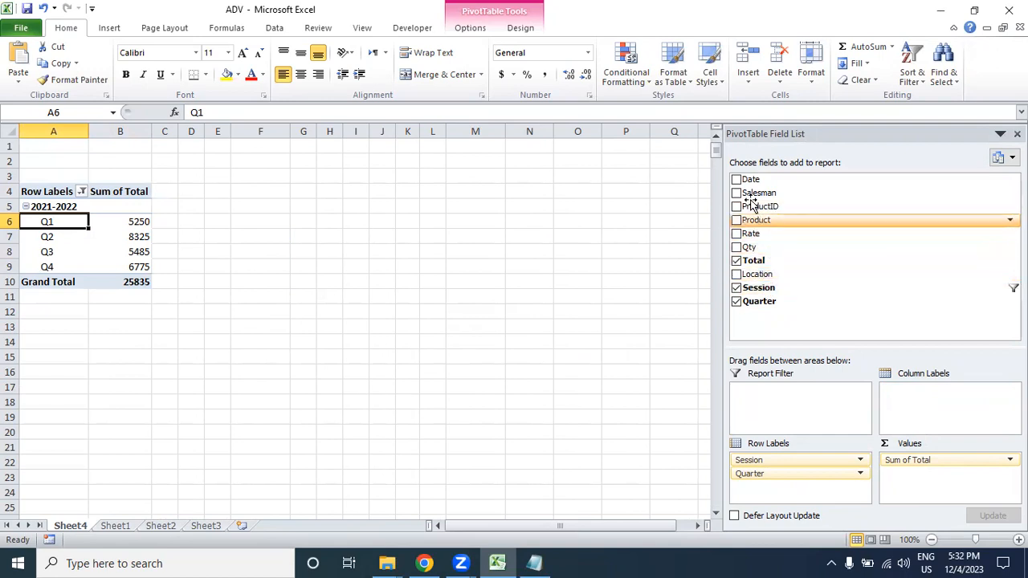
pyautogui.moveTo(750, 182); pyautogui.dragTo(787, 487)
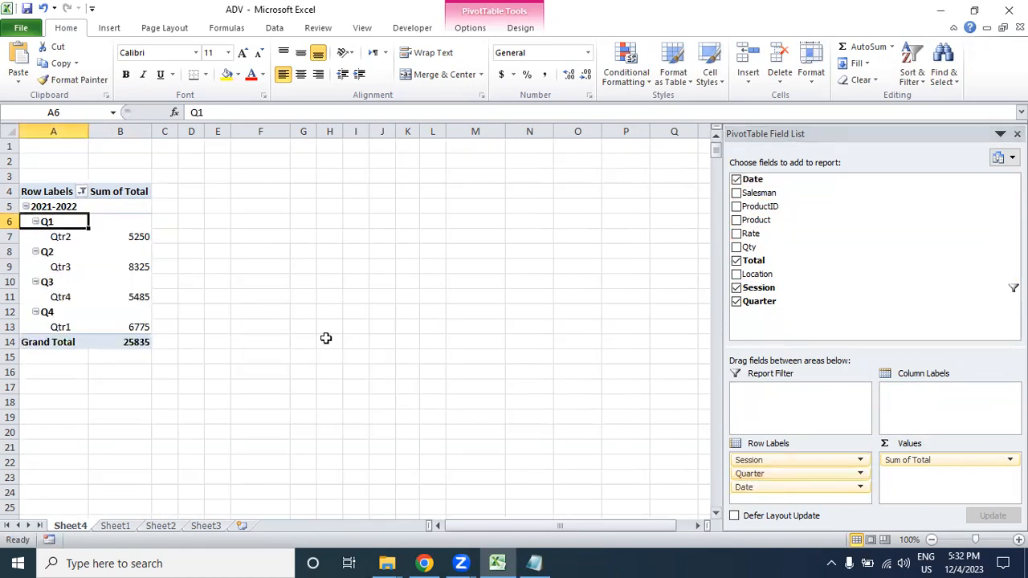
# - Group the pivot table's dates by Months only and add the Product field to the column labels
pyautogui.rightClick(56, 237)
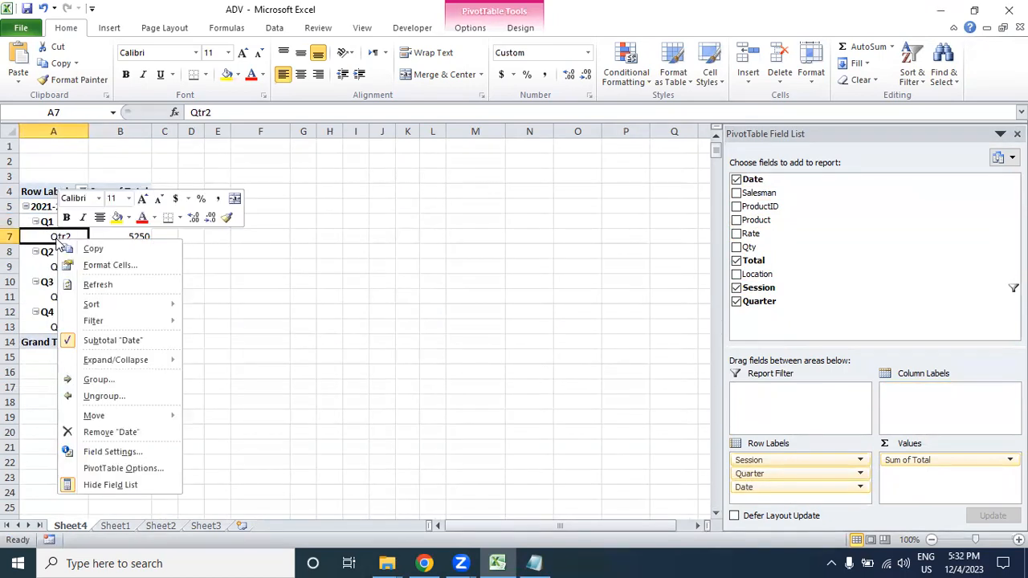
pyautogui.click(93, 381)
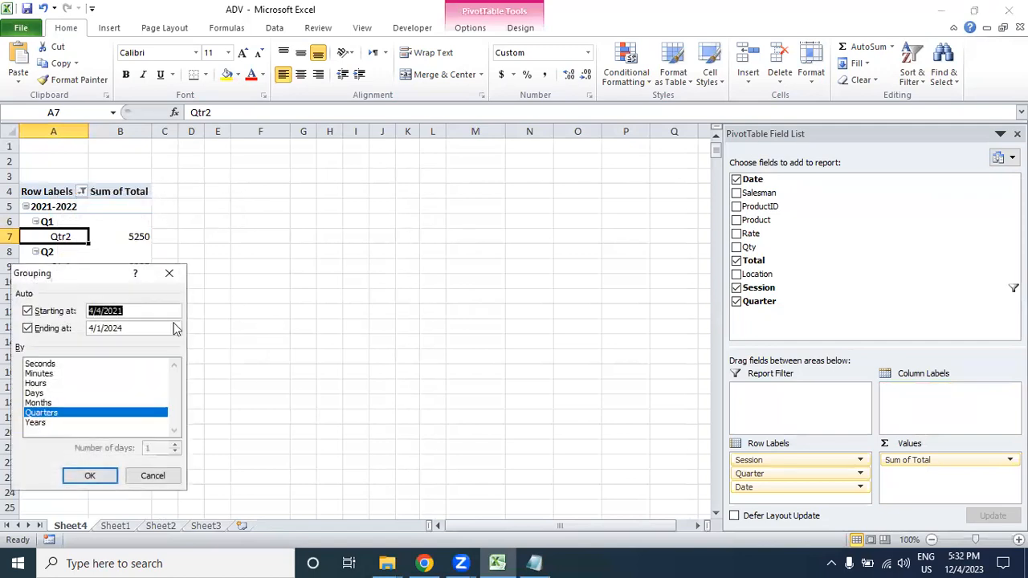
pyautogui.click(40, 402)
pyautogui.click(44, 413)
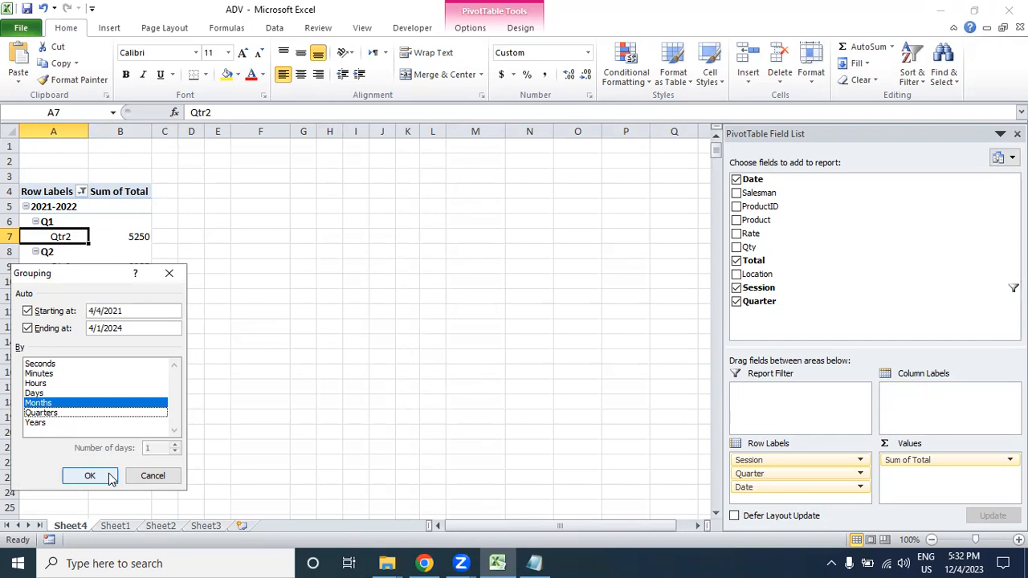
pyautogui.click(111, 477)
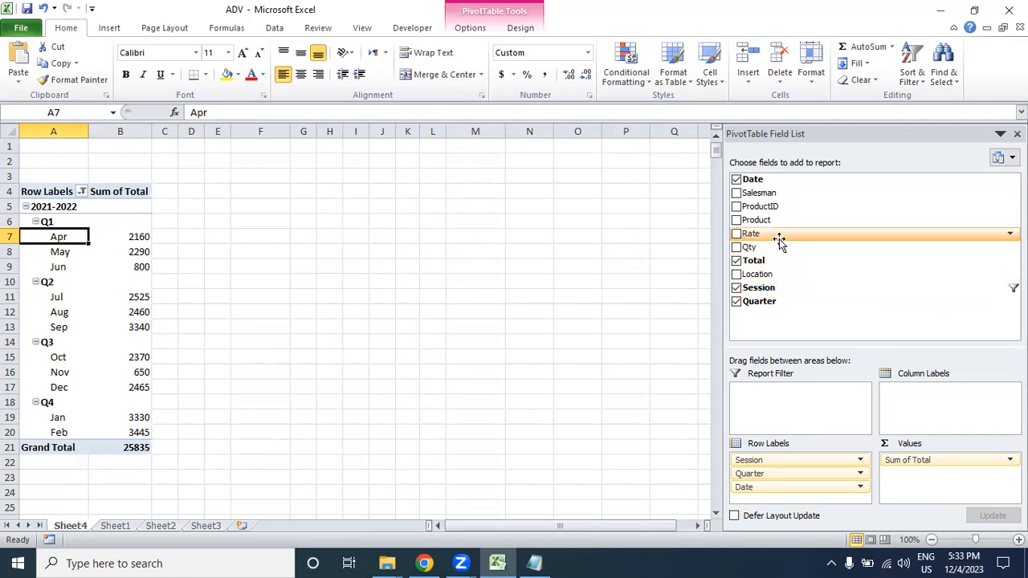
pyautogui.moveTo(764, 227); pyautogui.dragTo(904, 414)
# - Examine the April row of Q1 product by product, including its grand total
pyautogui.click(54, 253)
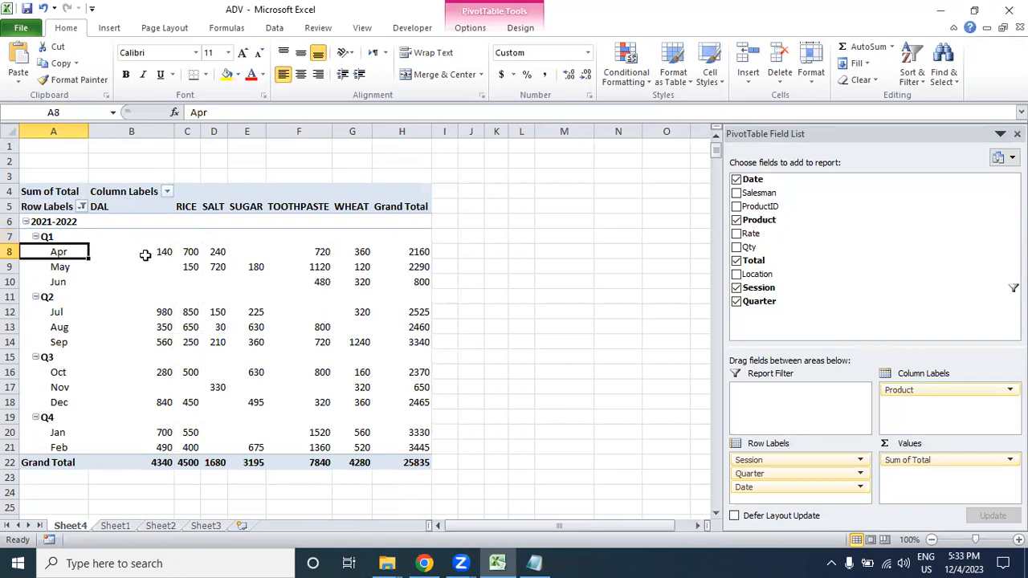
pyautogui.click(418, 251)
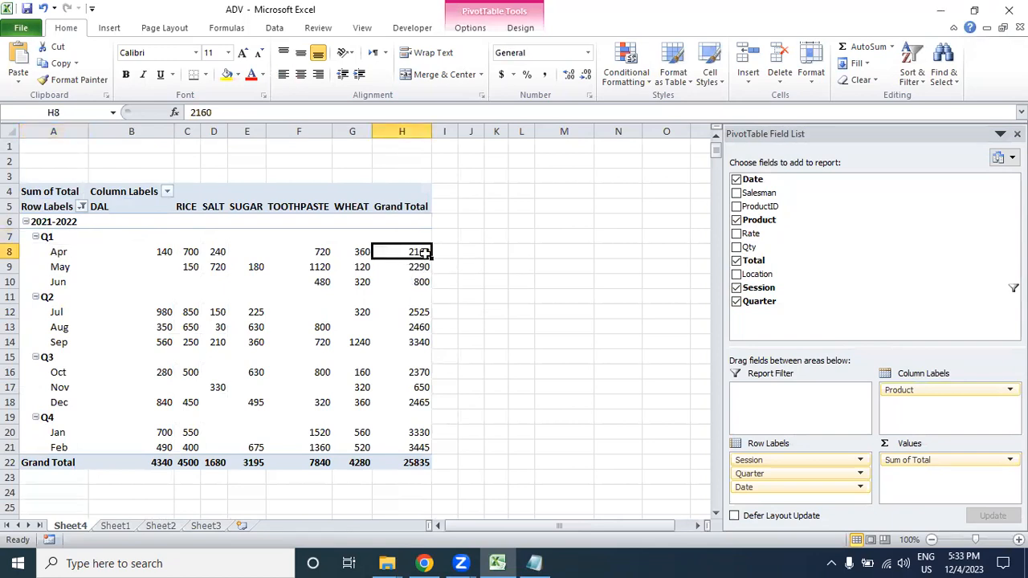
pyautogui.click(161, 253)
pyautogui.click(191, 252)
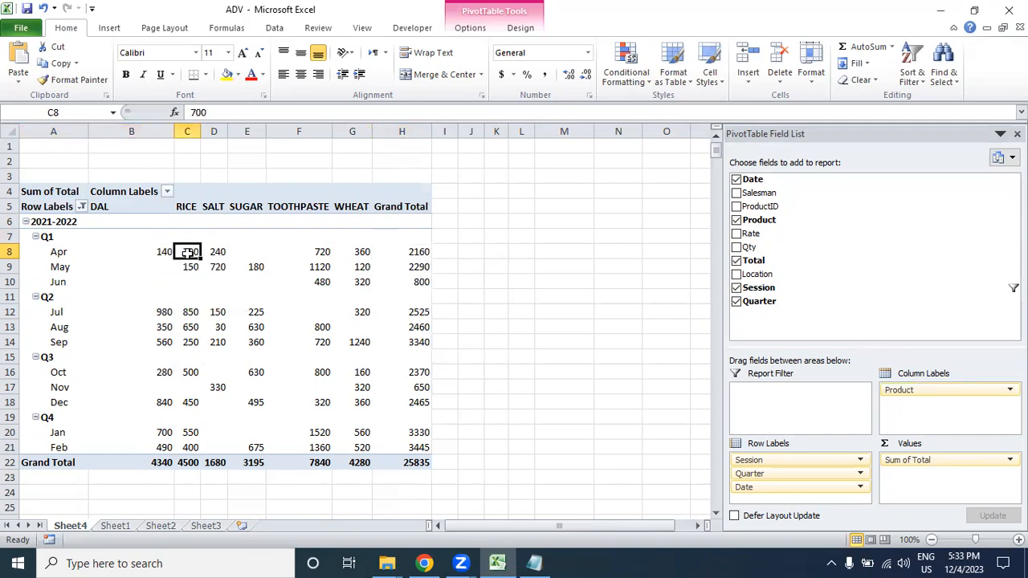
pyautogui.click(214, 253)
pyautogui.click(247, 252)
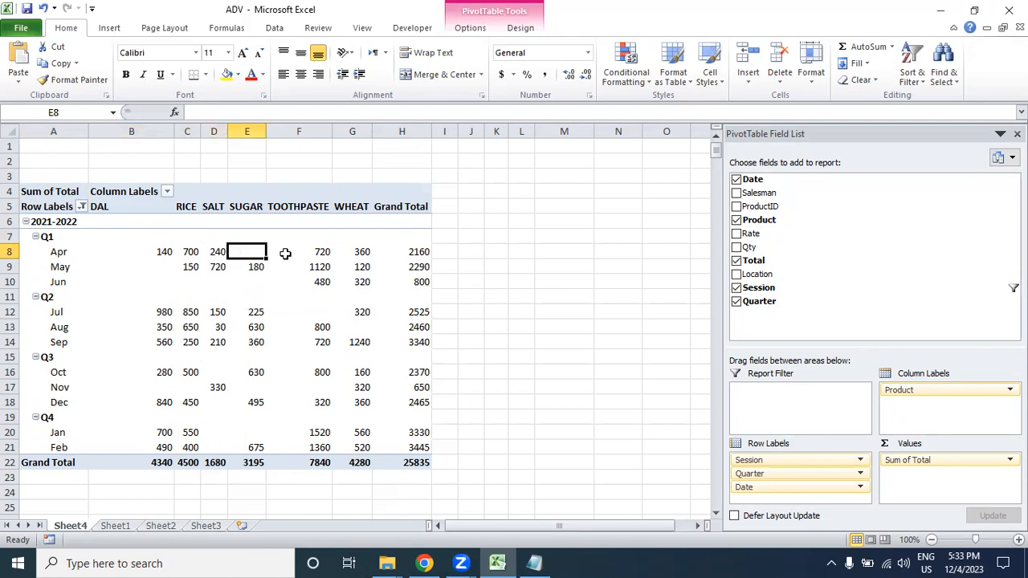
pyautogui.click(285, 254)
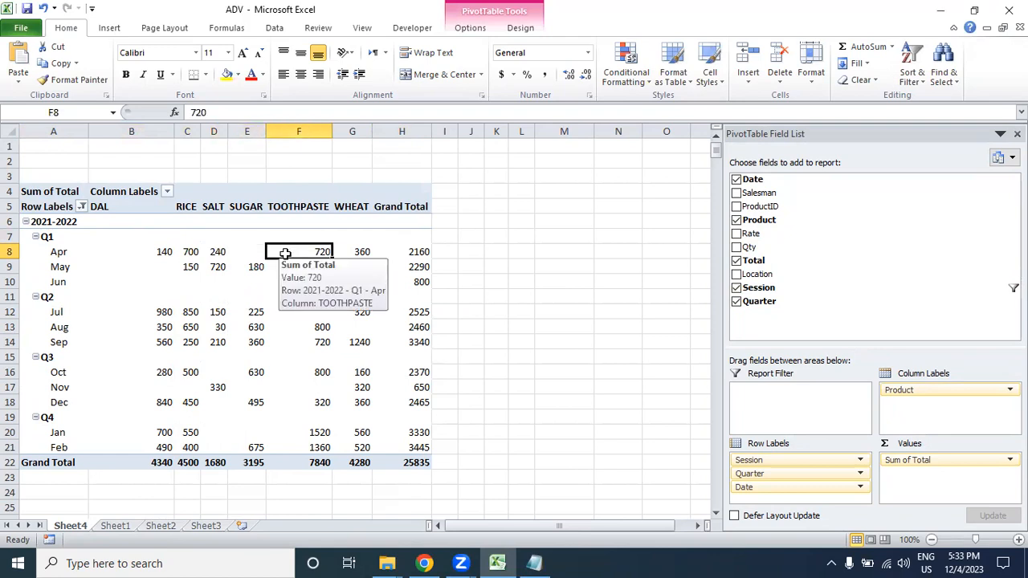
pyautogui.click(359, 254)
pyautogui.click(411, 253)
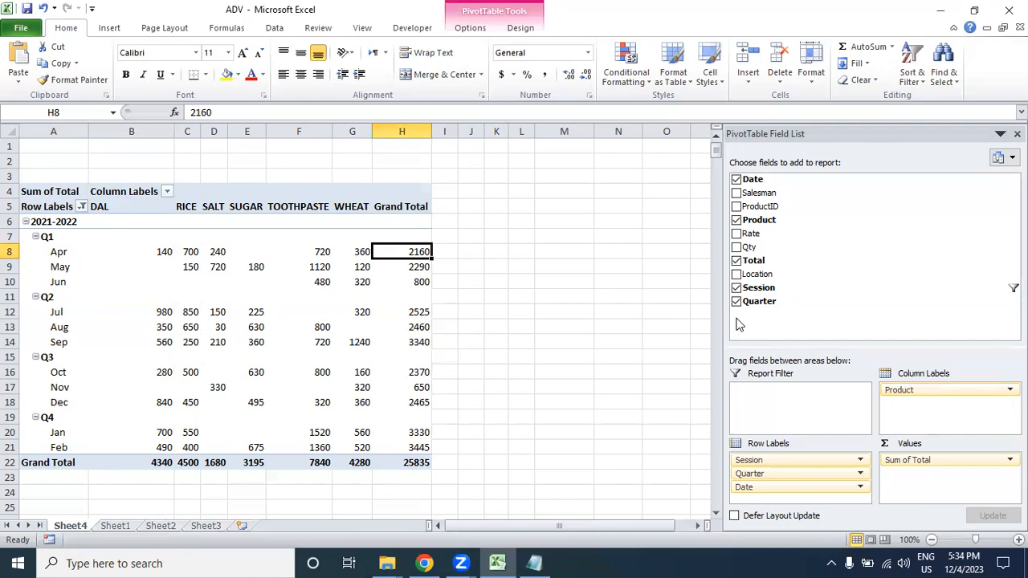
# - Remove Quarter, Date and Product from the pivot table layout and place Quarter in the column labels
pyautogui.click(919, 456)
pyautogui.click(819, 481)
pyautogui.moveTo(819, 474); pyautogui.dragTo(884, 277)
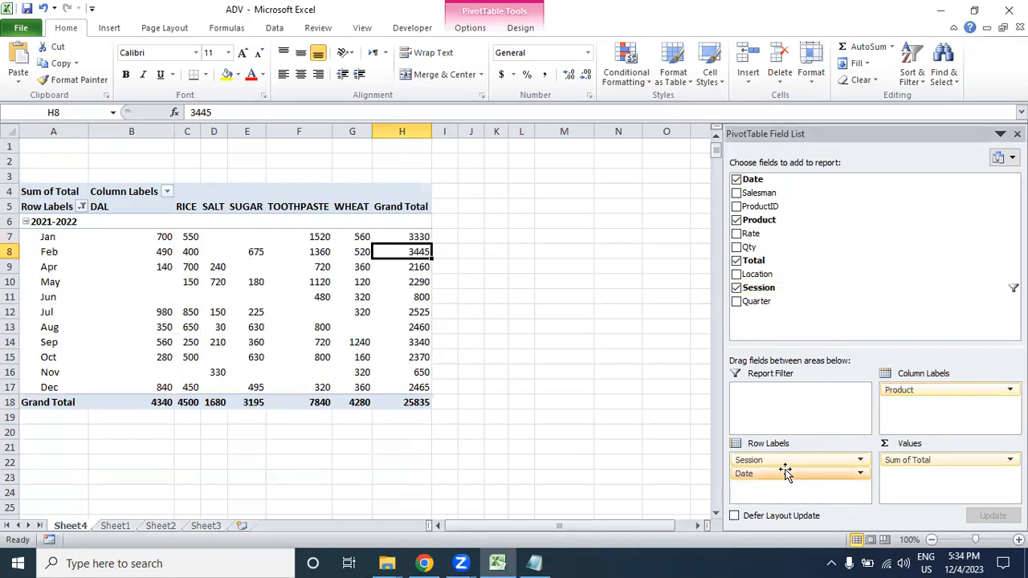
pyautogui.moveTo(787, 474); pyautogui.dragTo(920, 260)
pyautogui.moveTo(935, 389); pyautogui.dragTo(932, 319)
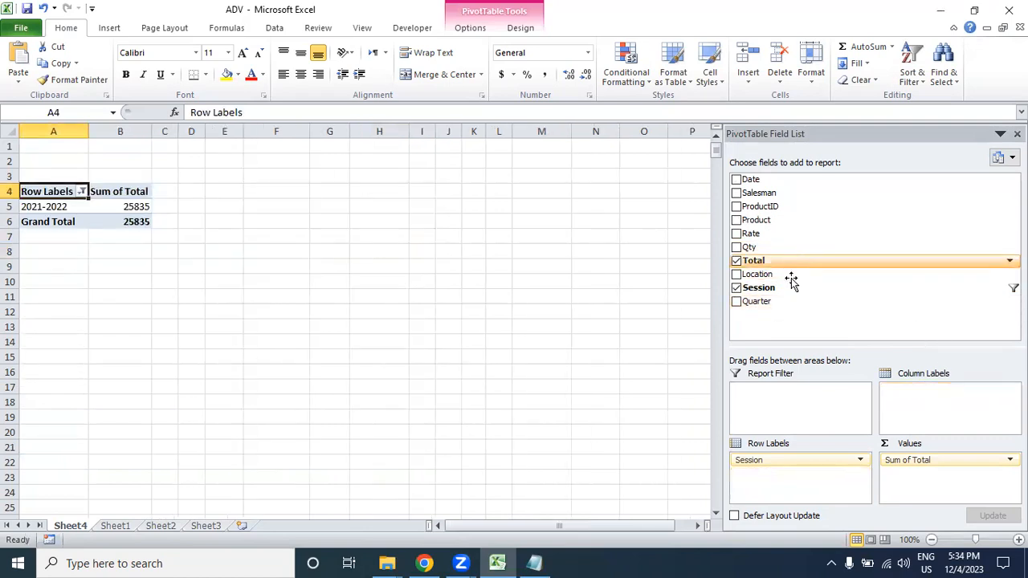
pyautogui.moveTo(758, 304); pyautogui.dragTo(948, 412)
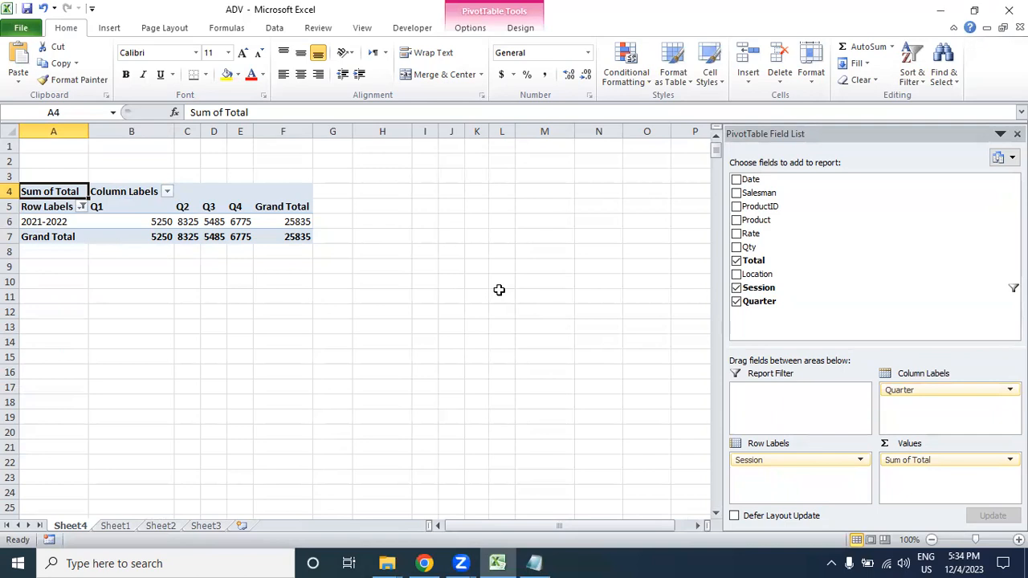
# - Insert a clustered column PivotChart based on the session and quarter pivot table
pyautogui.click(57, 222)
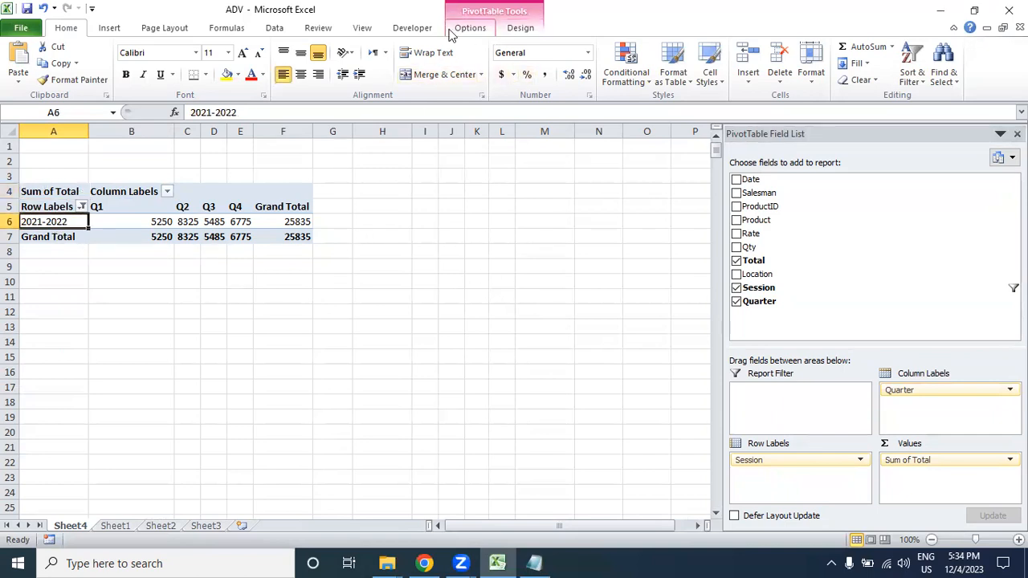
pyautogui.click(521, 28)
pyautogui.click(470, 29)
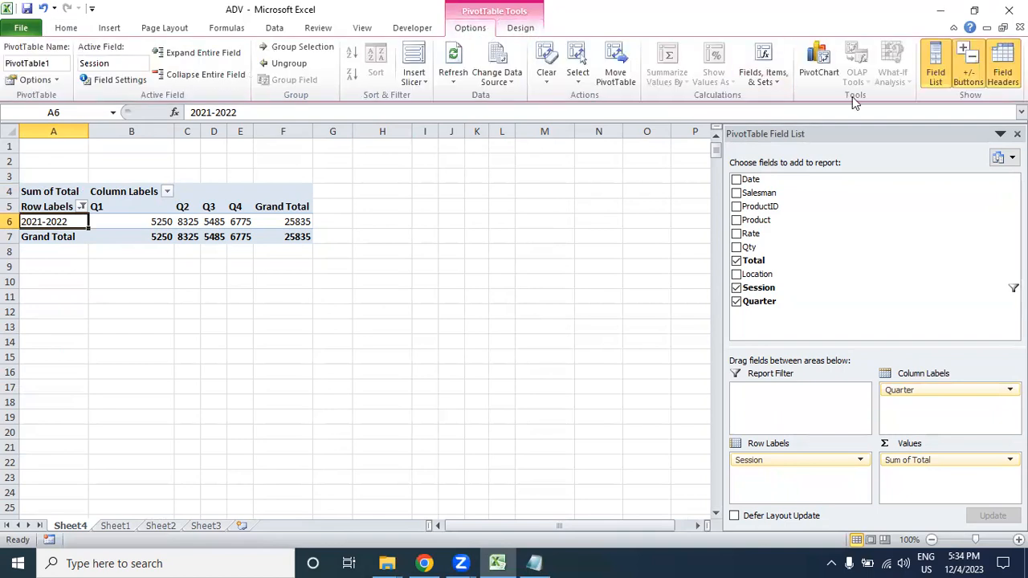
pyautogui.click(819, 73)
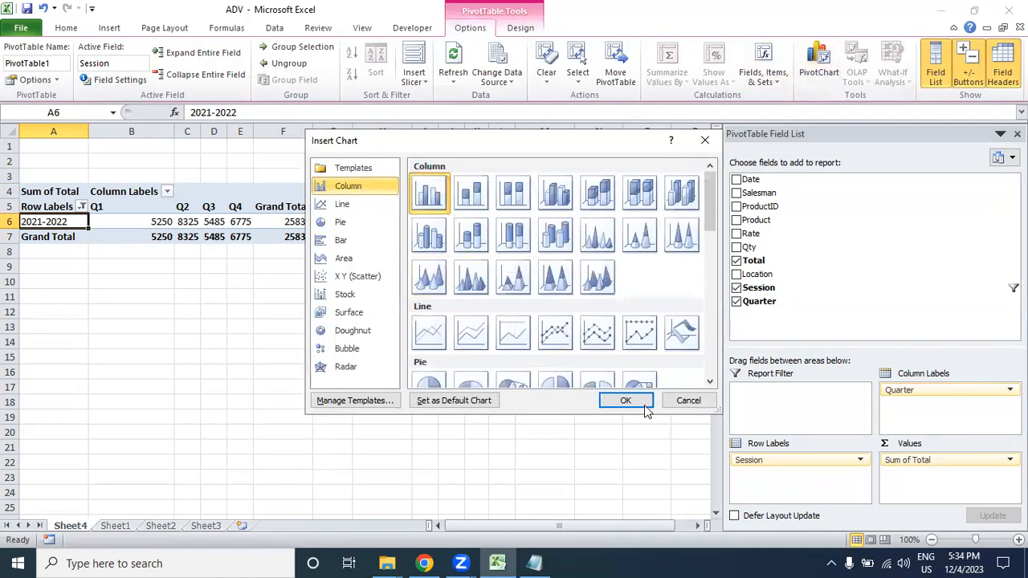
pyautogui.click(622, 396)
# - Place the PivotChart beside the pivot table, enlarge it and shift it down slightly
pyautogui.moveTo(418, 230); pyautogui.dragTo(569, 172)
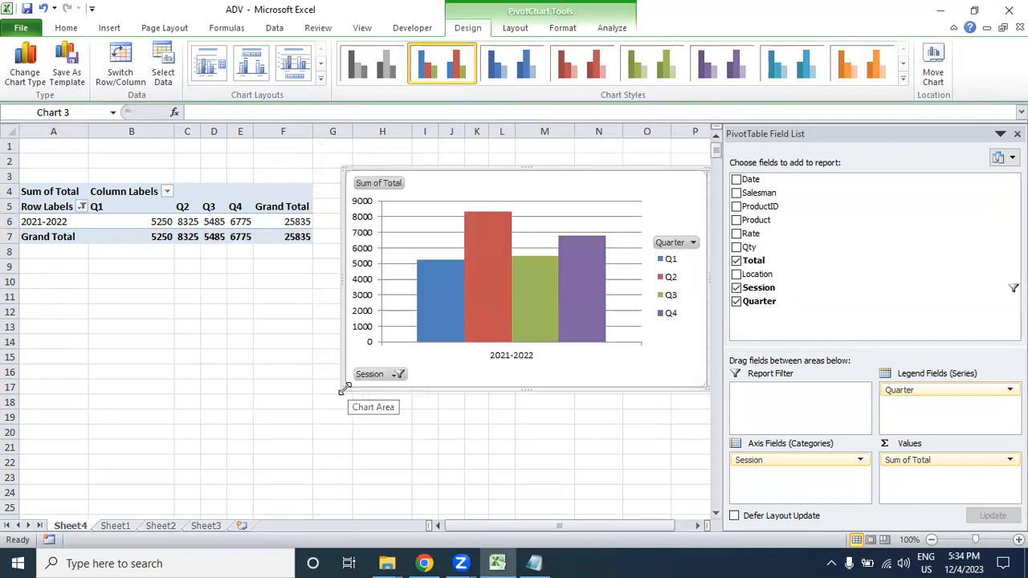
pyautogui.moveTo(344, 388); pyautogui.dragTo(314, 437)
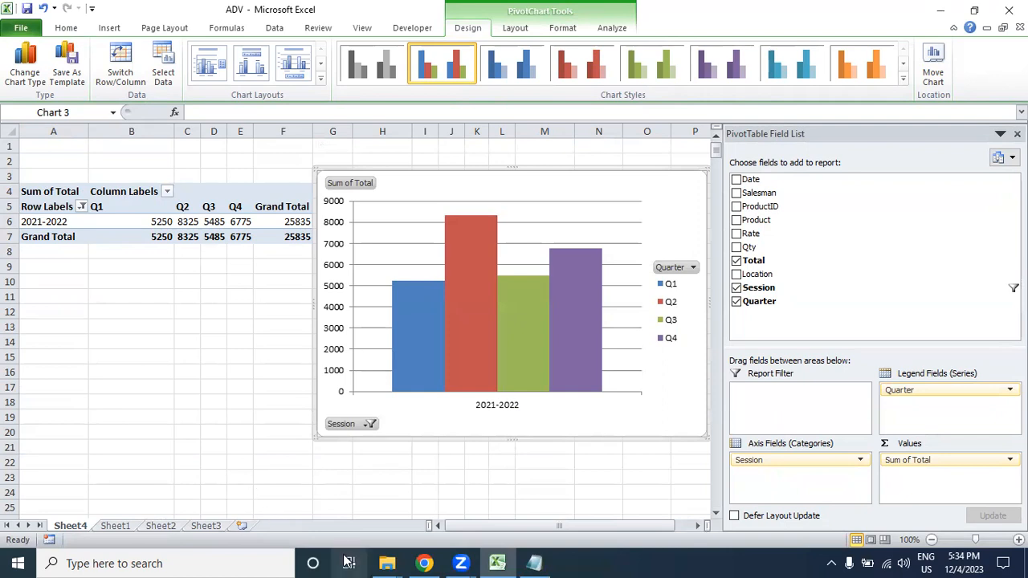
pyautogui.moveTo(442, 172); pyautogui.dragTo(442, 204)
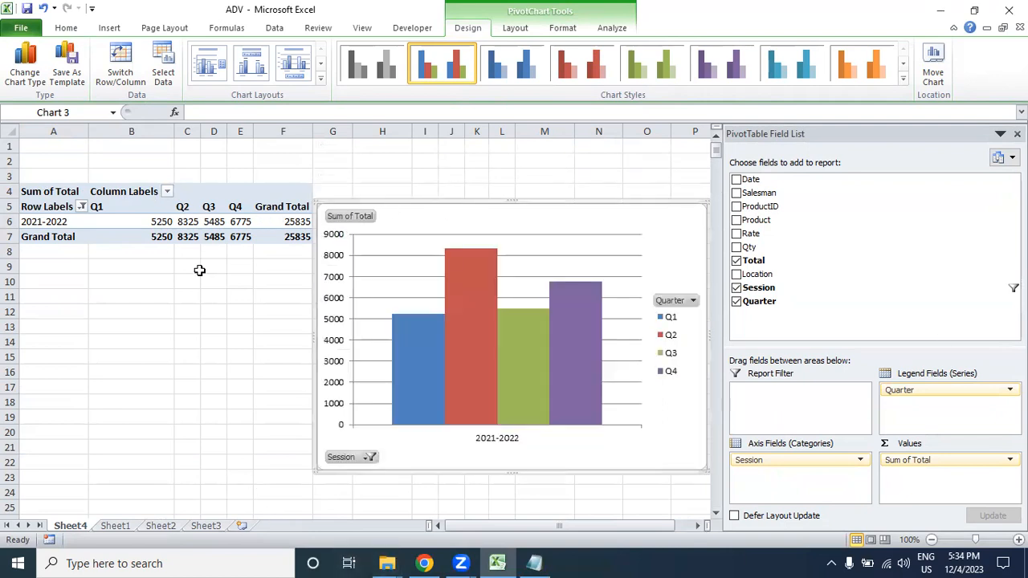
# - Include the 2022-2023 session in the row label filter and move the chart so it is fully in view
pyautogui.click(82, 206)
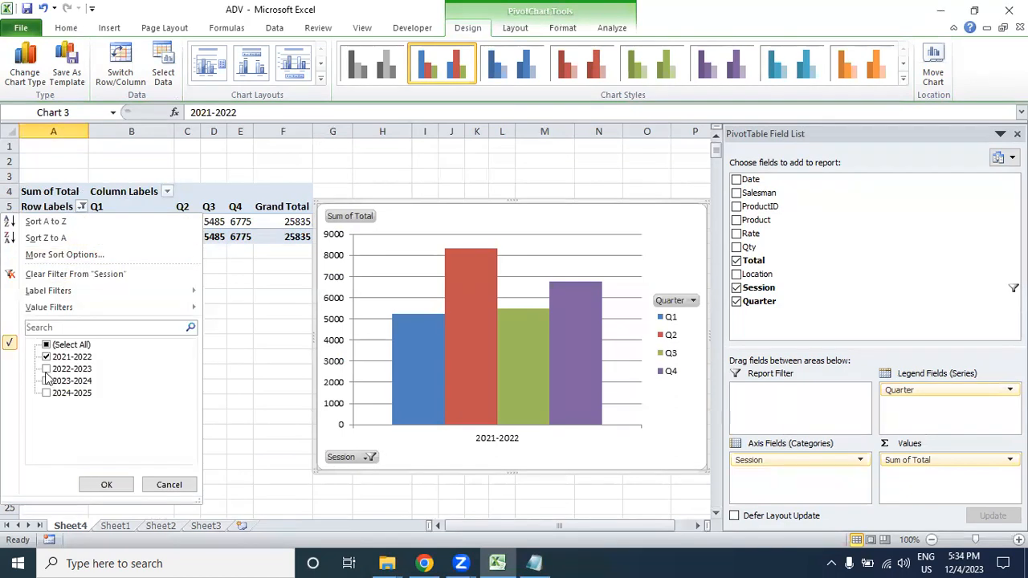
pyautogui.click(46, 369)
pyautogui.click(96, 486)
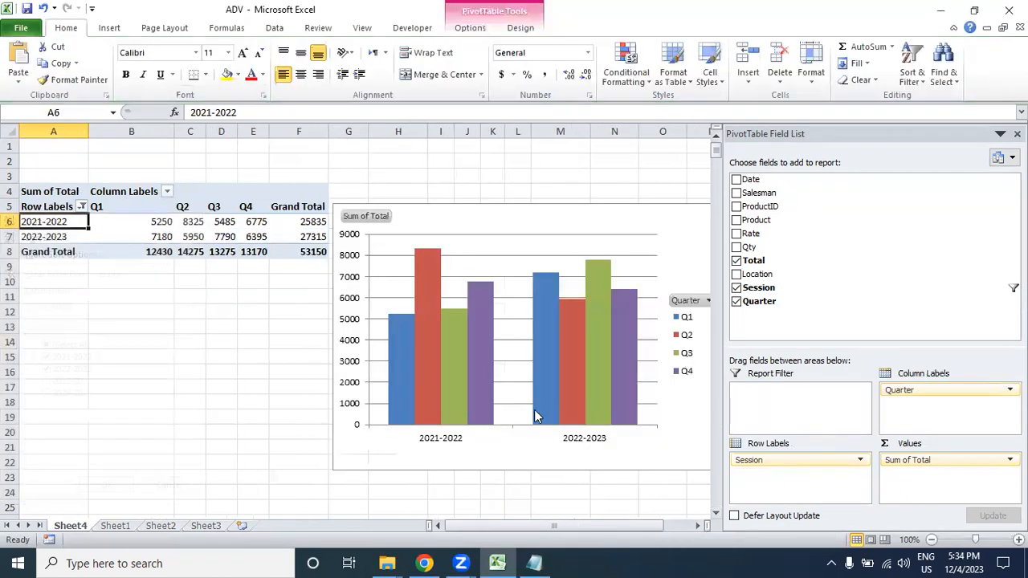
pyautogui.moveTo(554, 206); pyautogui.dragTo(447, 190)
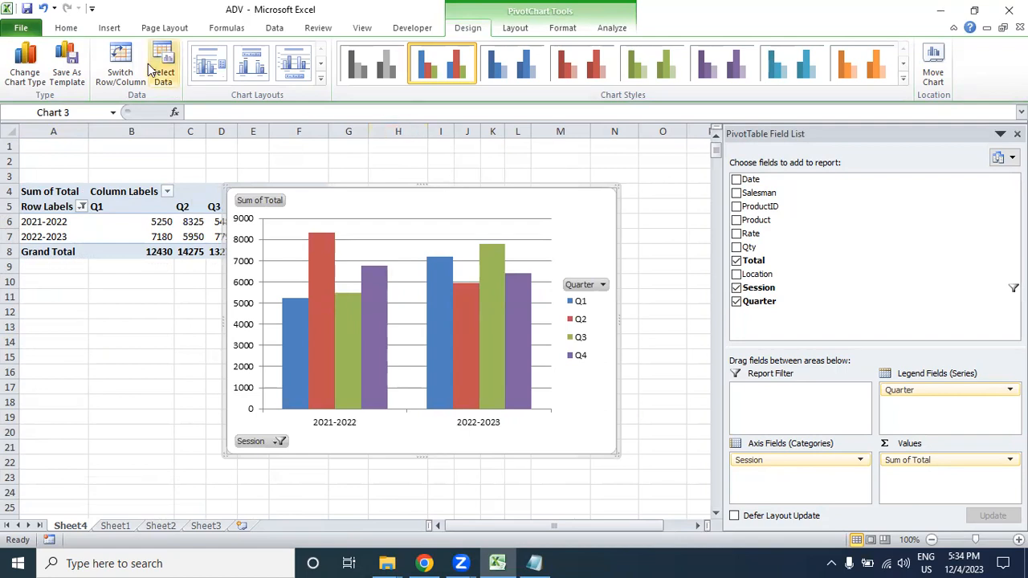
# - Try the Line and Line with Markers chart types on the PivotChart
pyautogui.click(25, 68)
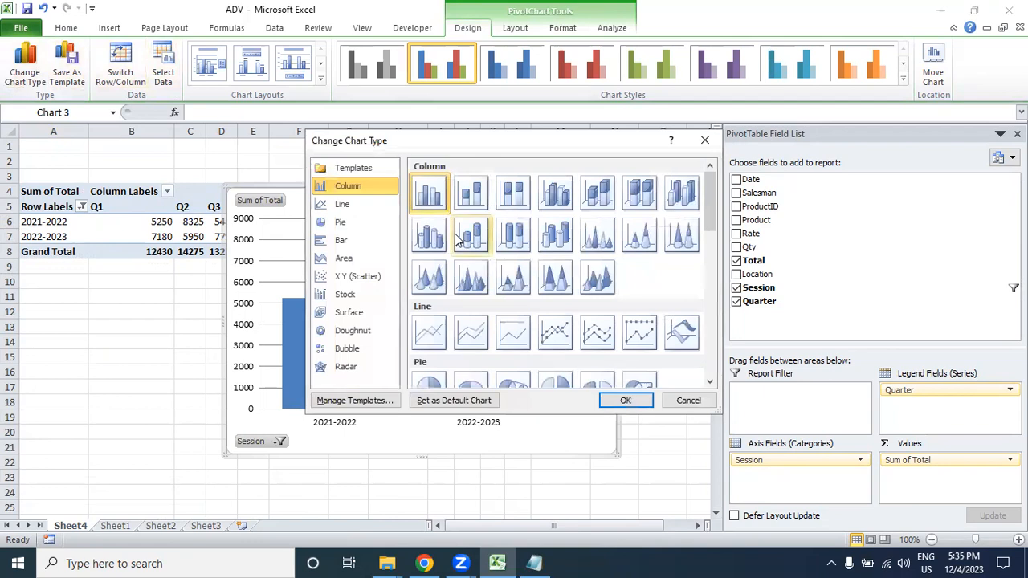
pyautogui.click(429, 331)
pyautogui.click(647, 398)
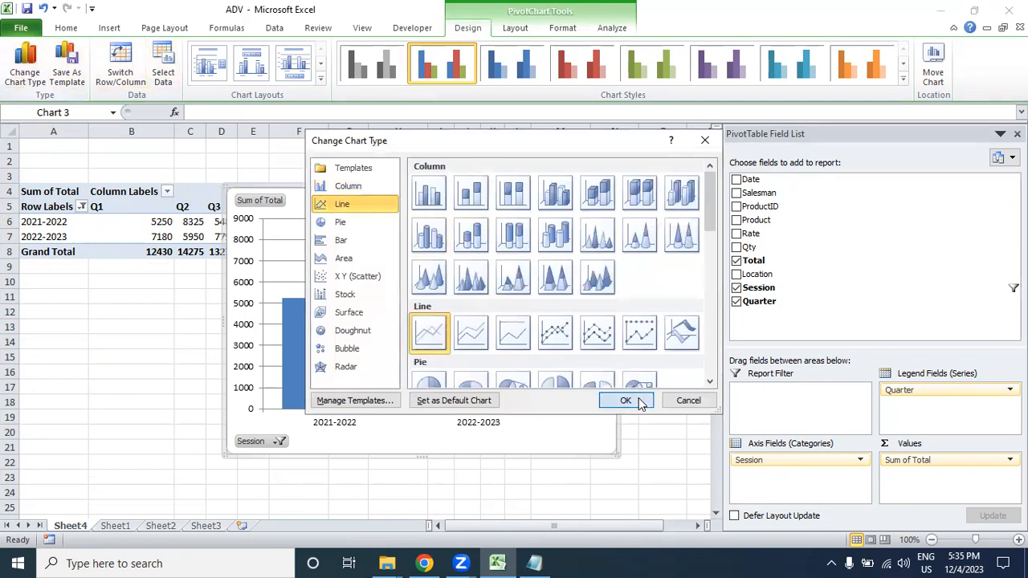
pyautogui.click(28, 77)
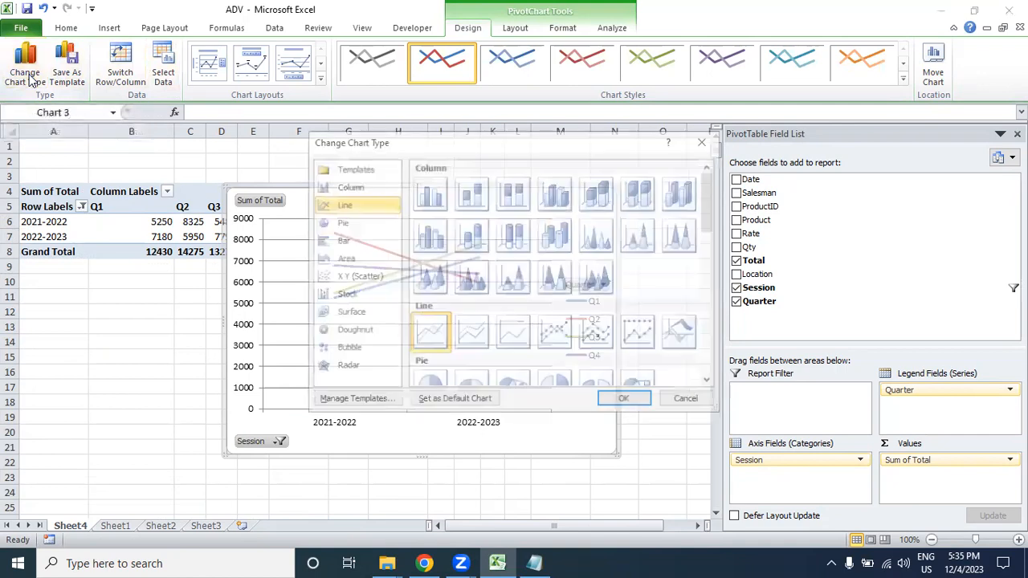
pyautogui.click(558, 334)
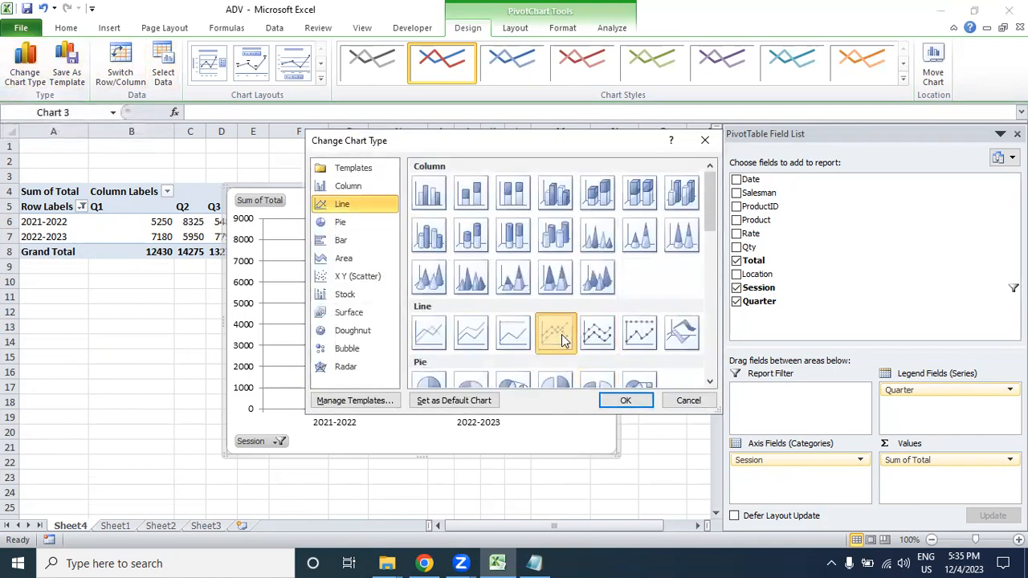
pyautogui.click(620, 404)
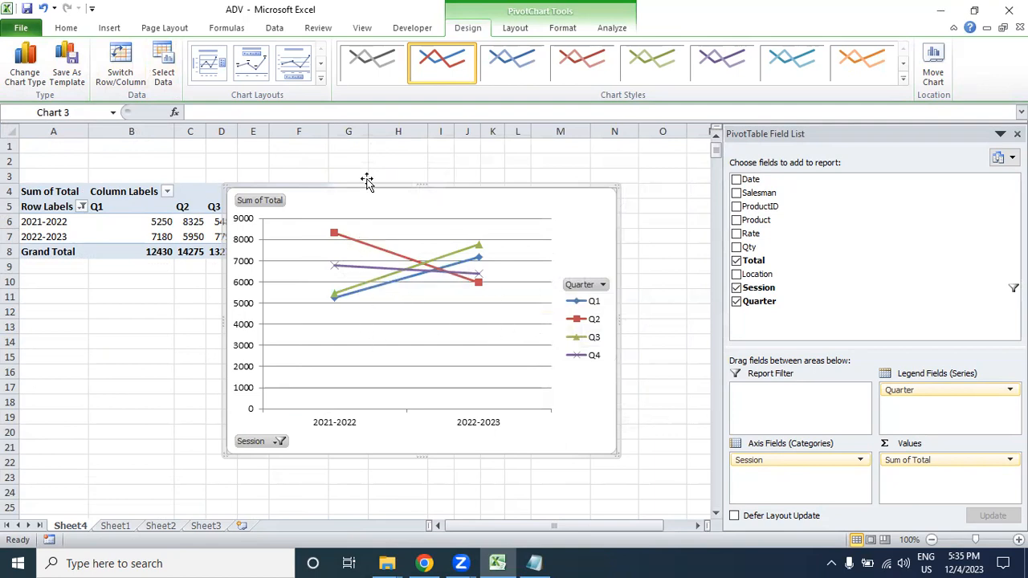
# - Set the PivotChart's type back to Clustered Column and move the chart clear of the pivot table
pyautogui.click(28, 68)
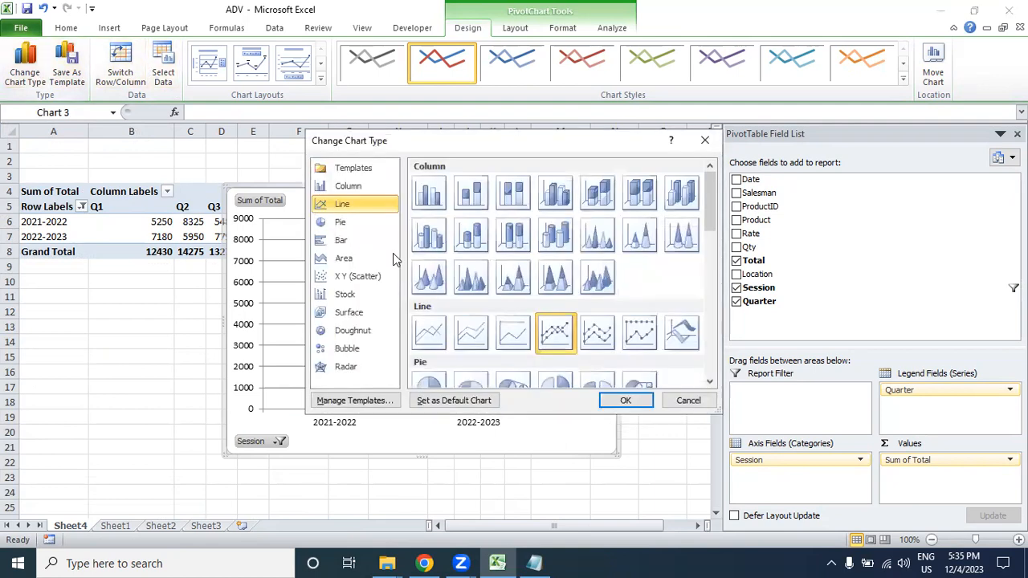
pyautogui.click(428, 195)
pyautogui.click(626, 400)
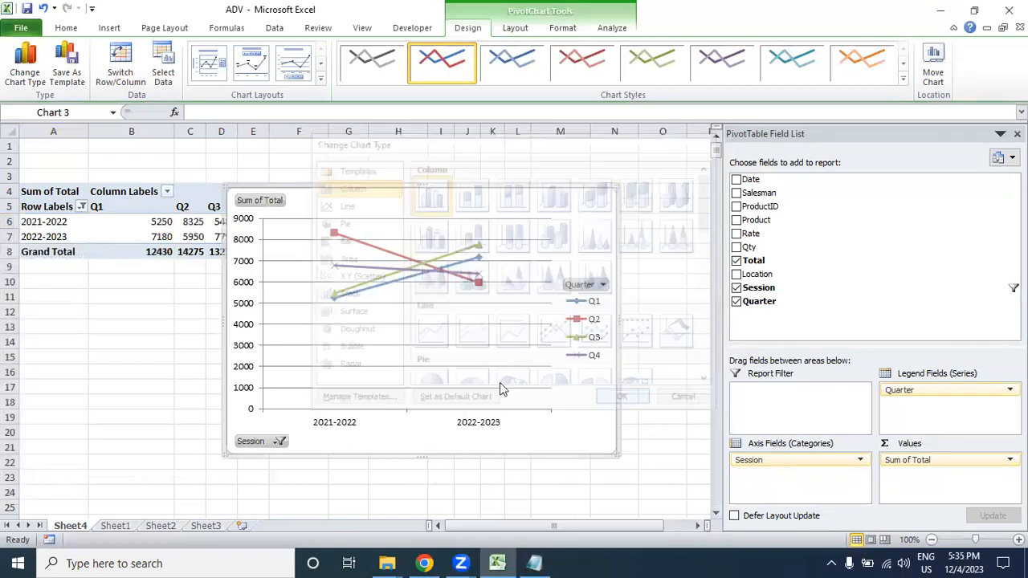
pyautogui.moveTo(488, 198)
pyautogui.mouseDown()
pyautogui.moveTo(718, 206)
pyautogui.moveTo(415, 224)
pyautogui.moveTo(484, 225)
pyautogui.moveTo(486, 197)
pyautogui.mouseUp()
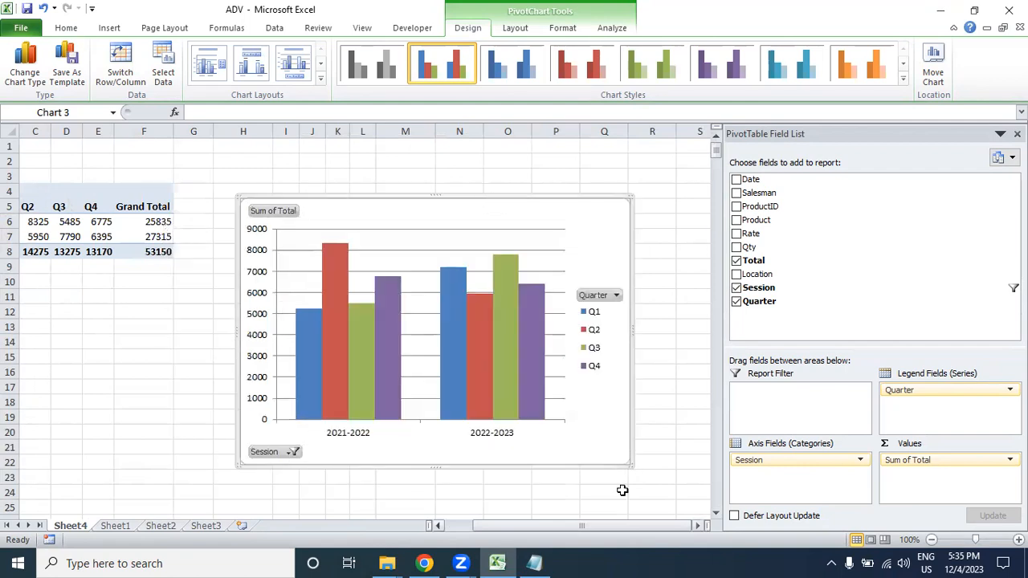
pyautogui.click(680, 460)
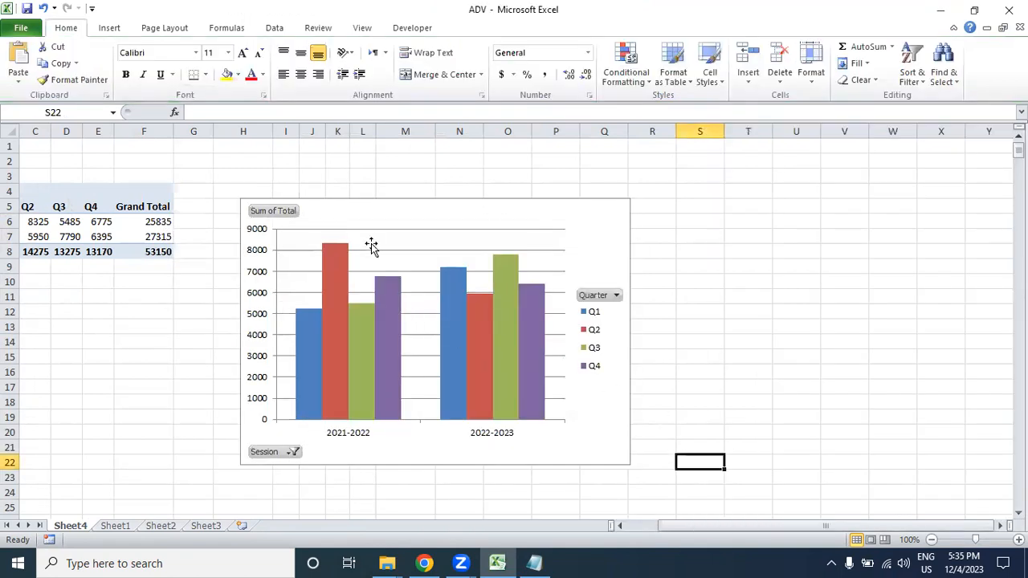
pyautogui.click(380, 211)
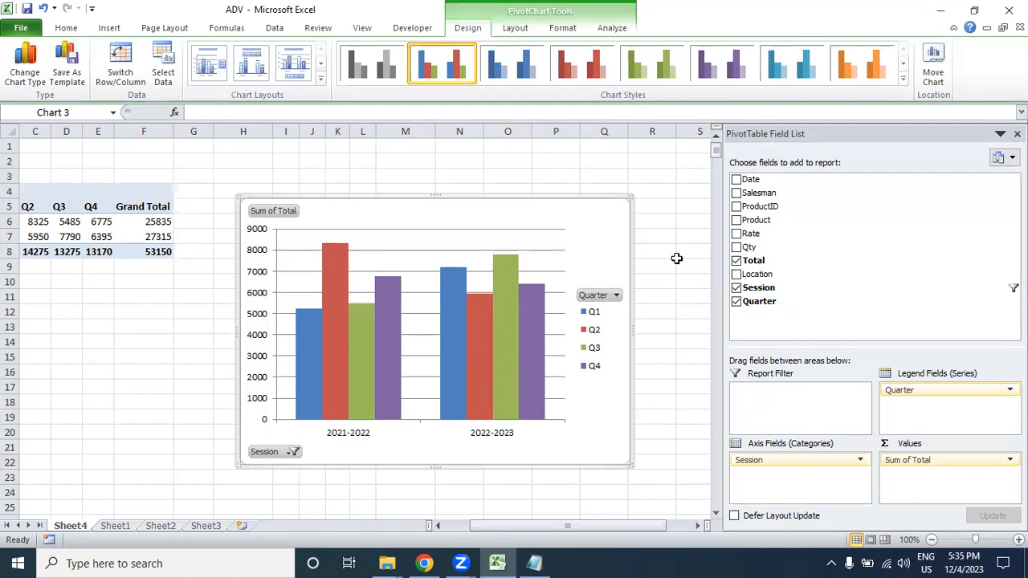